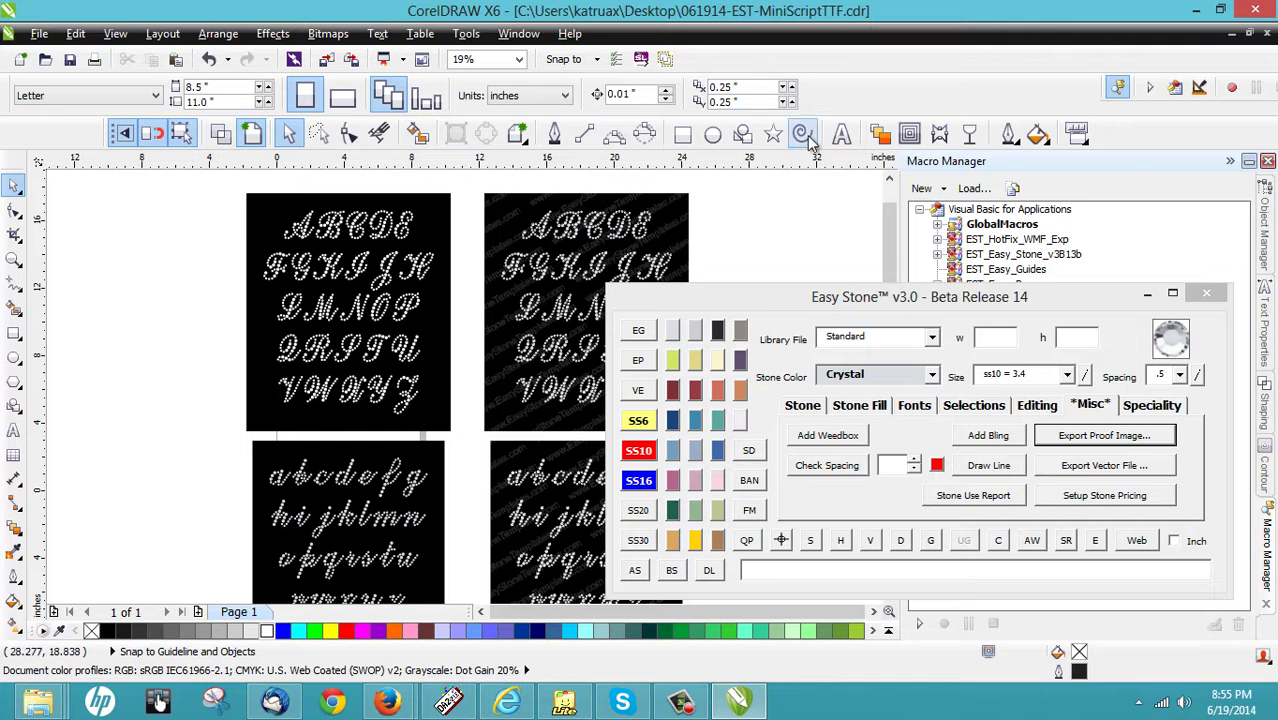
Step: Add the artistic text "Eagles" in an empty area of the workspace
left_click(841, 133)
scroll(334, 217, "down", 3)
scroll(277, 288, "up", 3)
left_click(278, 293)
type("Eagles")
scroll(297, 265, "up", 3)
scroll(296, 240, "up", 3)
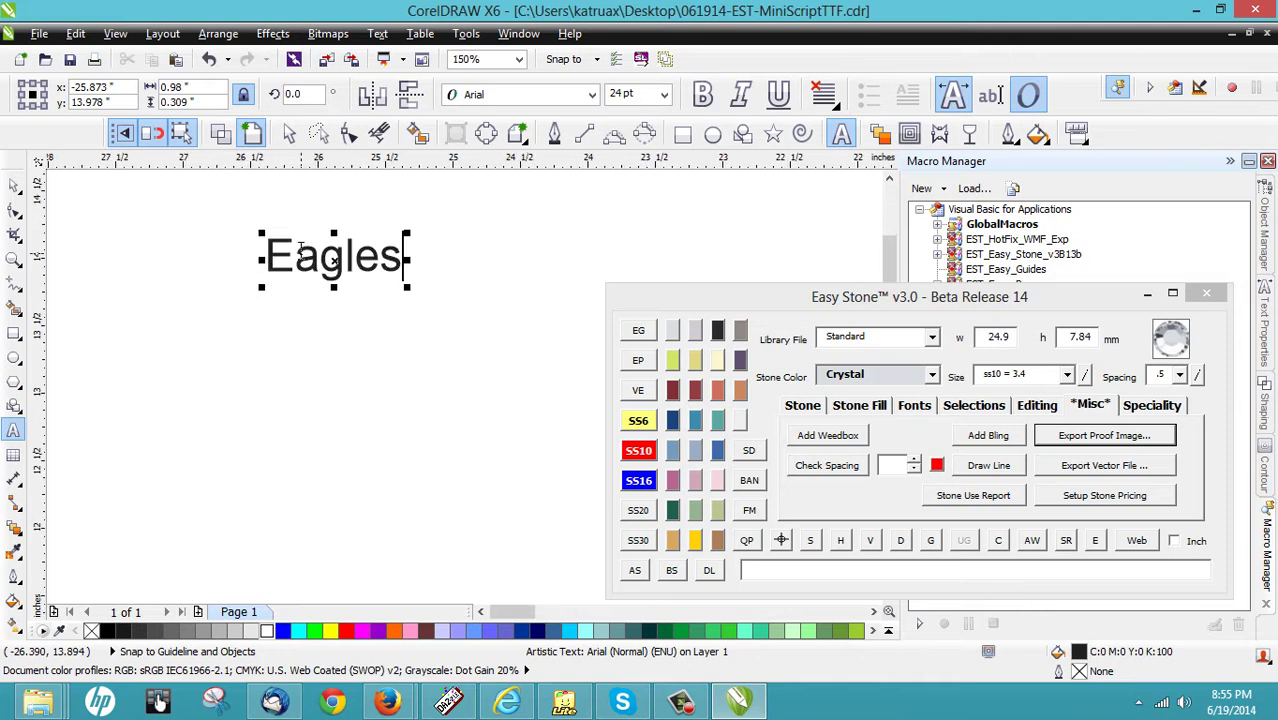
left_click(14, 185)
Step: Find the rhinestone font by searching "Mini" in the Font Manager and apply EST - Mini Script 992, 700 to the Eagles text
left_click(750, 511)
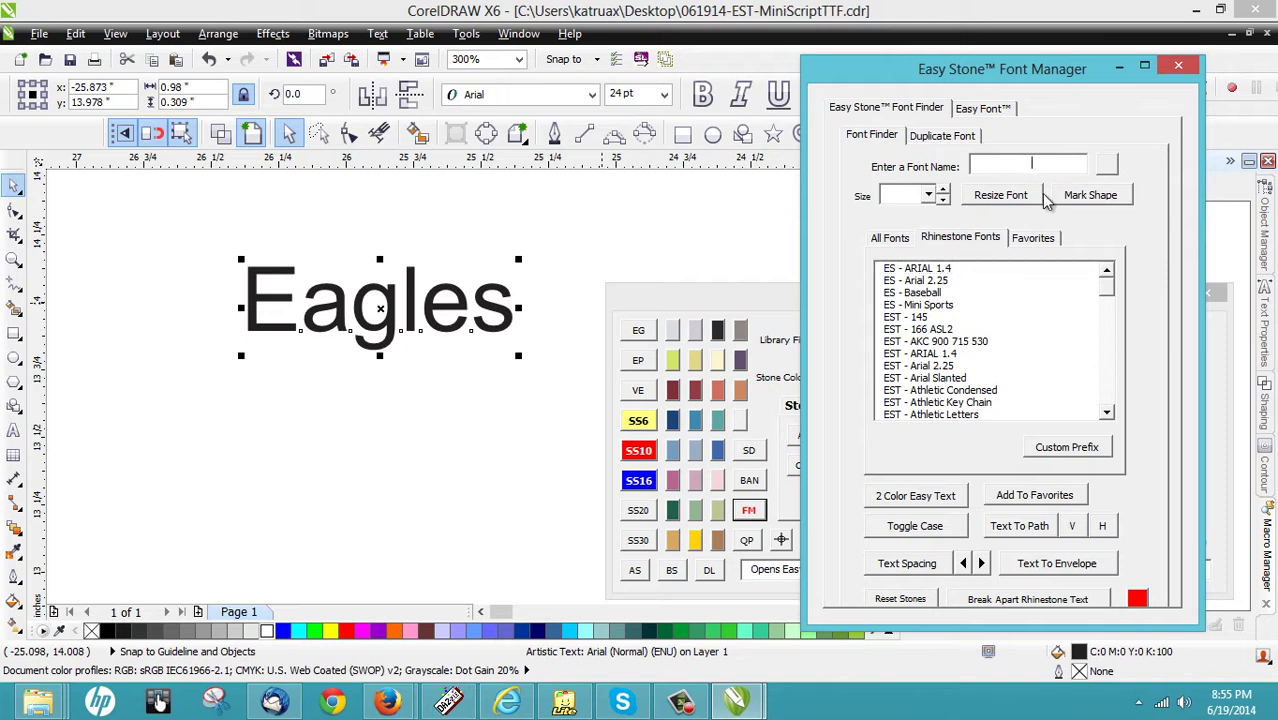
type("Mini")
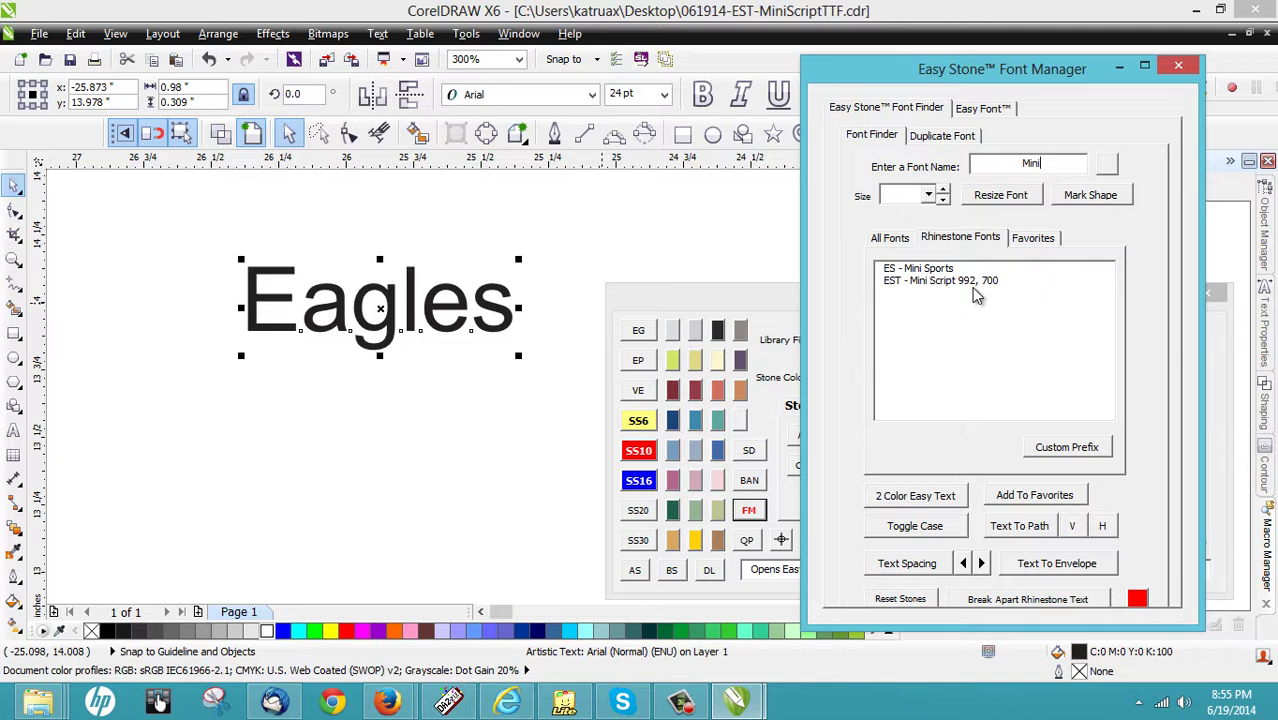
left_click(940, 283)
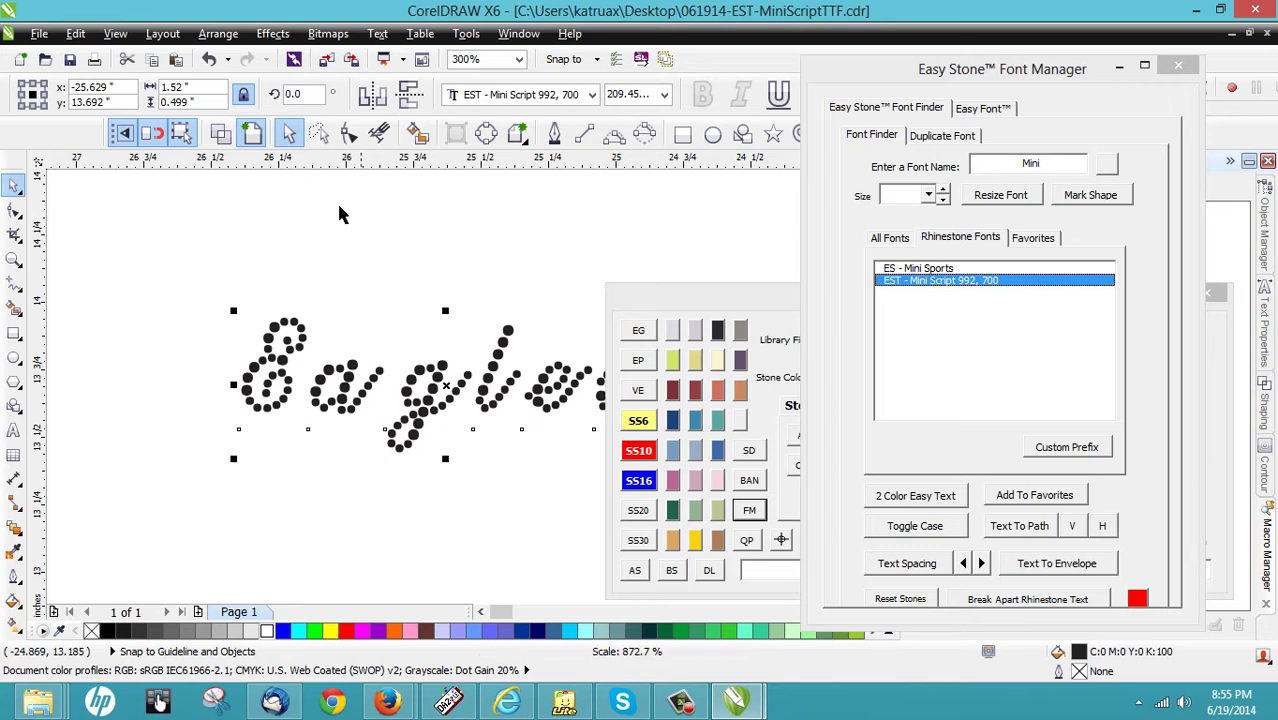
Step: Set the height of the Eagles rhinestone text to 3 inches
left_click(212, 101)
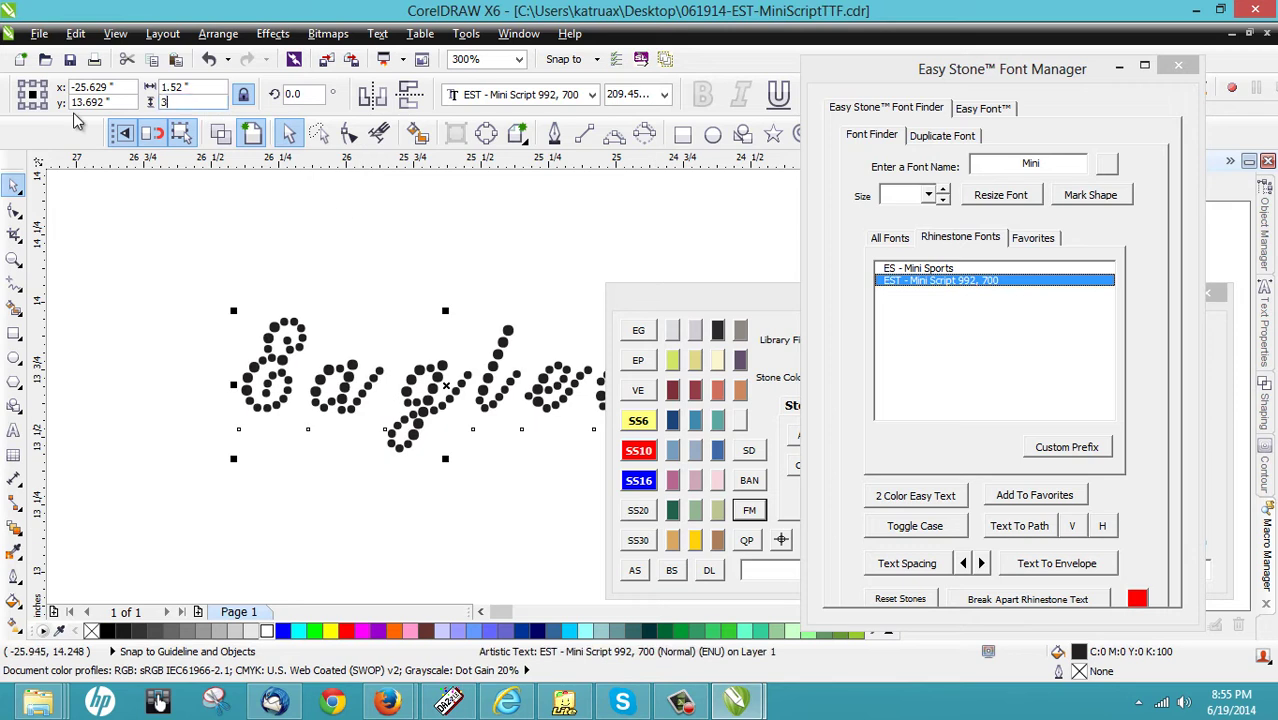
type("3")
key("Return")
scroll(445, 290, "down", 1)
scroll(445, 290, "down", 2)
left_click(293, 444)
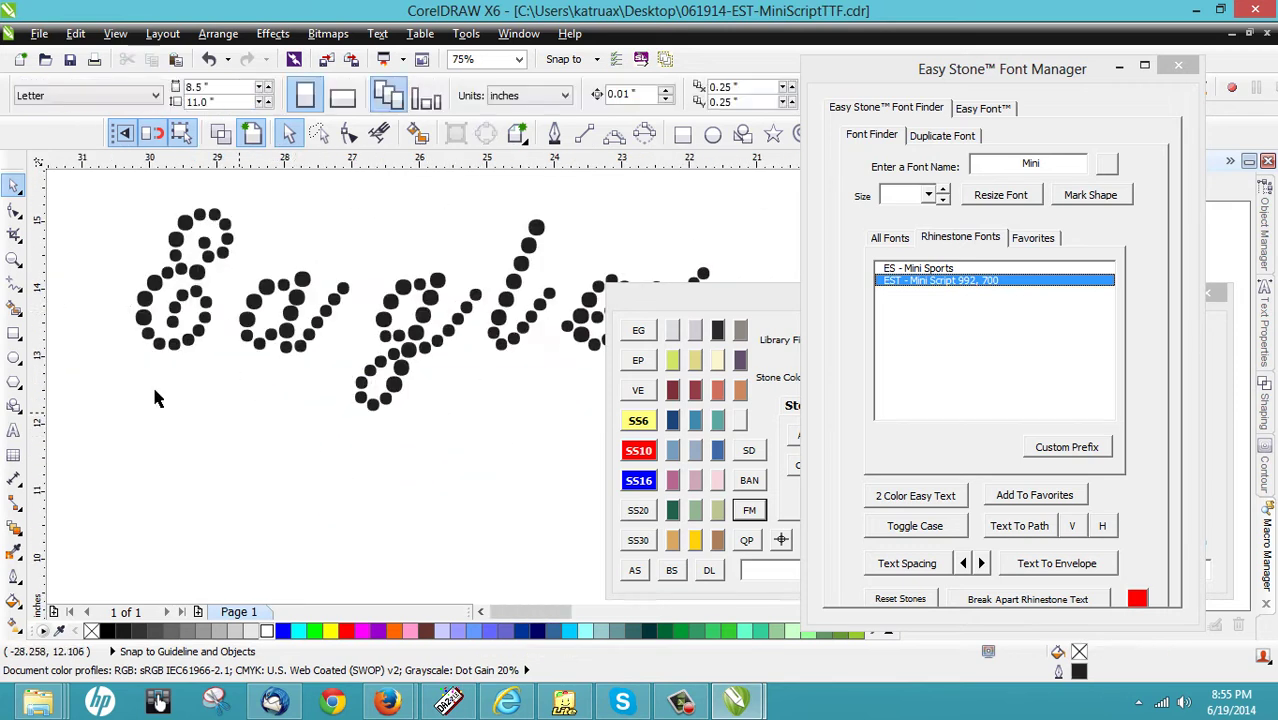
scroll(155, 381, "down", 1)
scroll(239, 336, "up", 1)
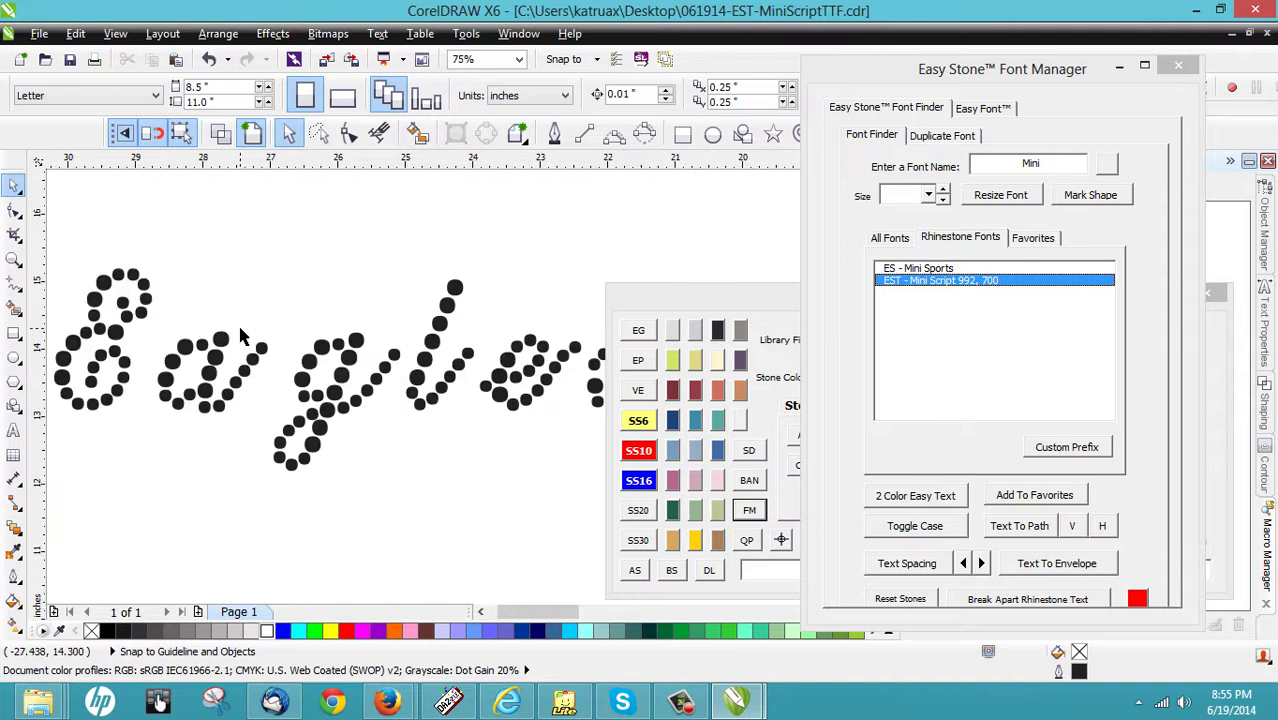
scroll(239, 336, "down", 1)
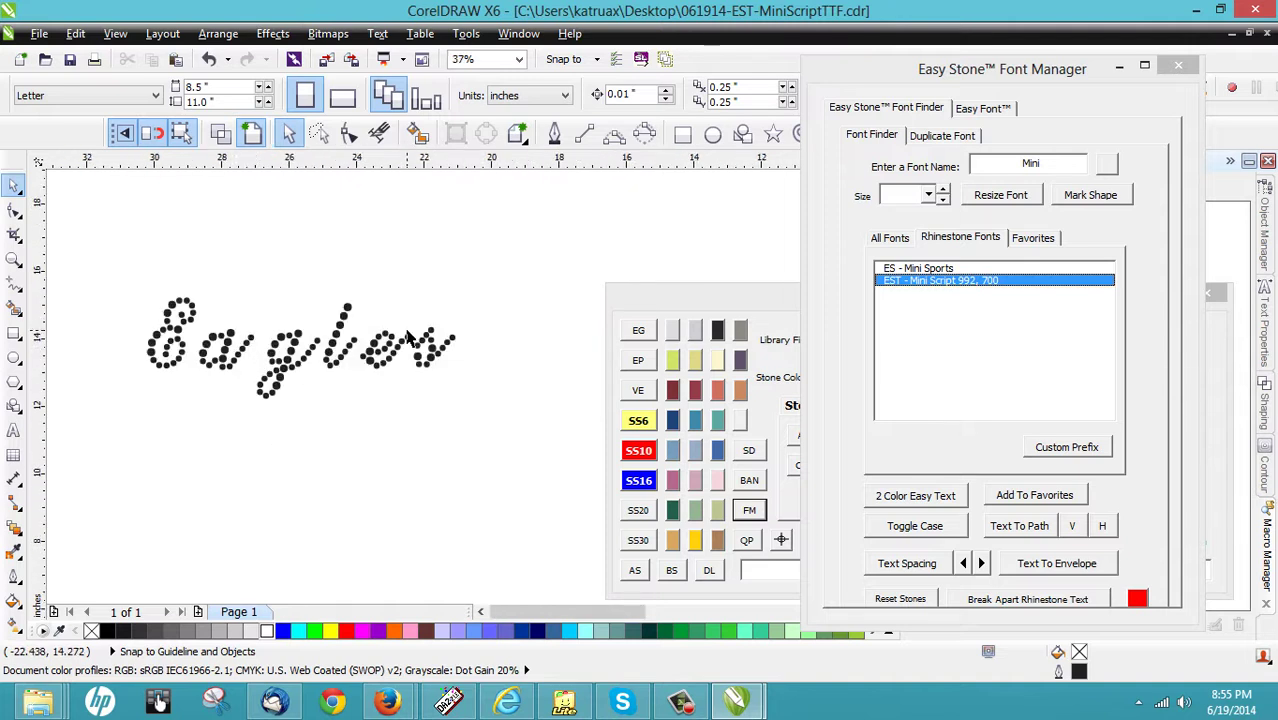
Step: Set the font size of the Eagles text to 992 pt
left_click(344, 323)
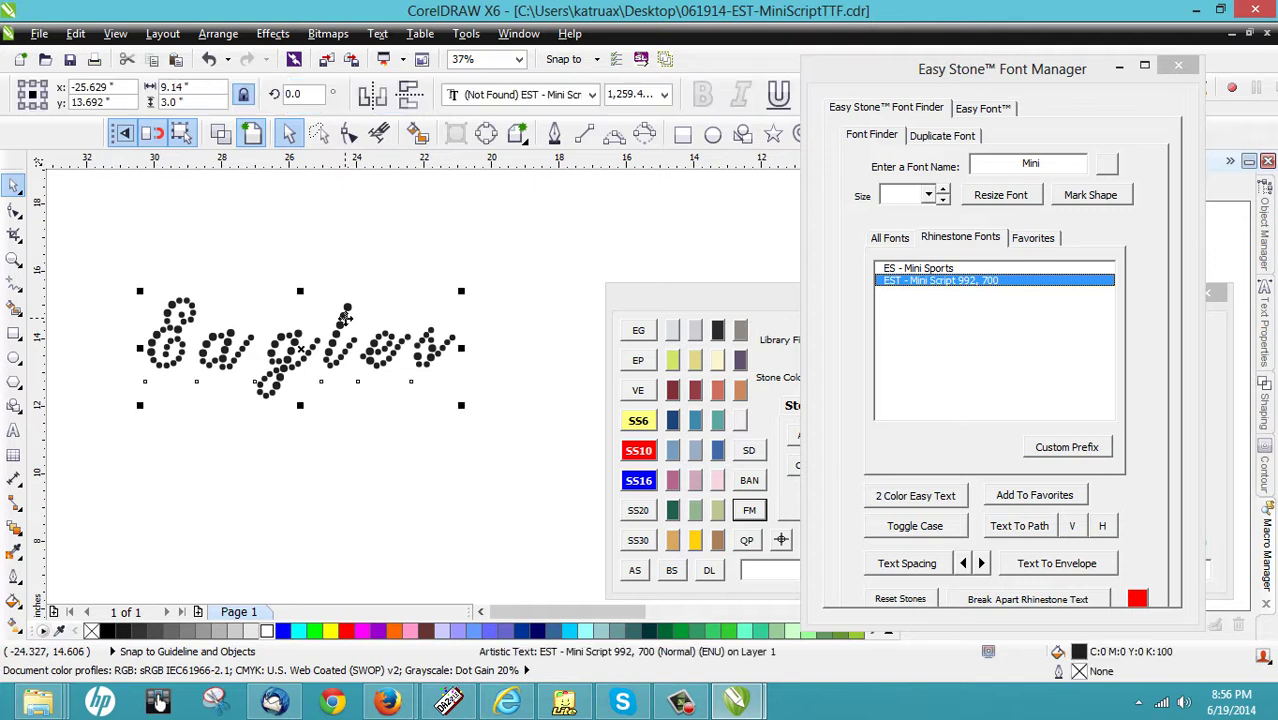
left_click(648, 98)
key("ctrl+a")
type("99")
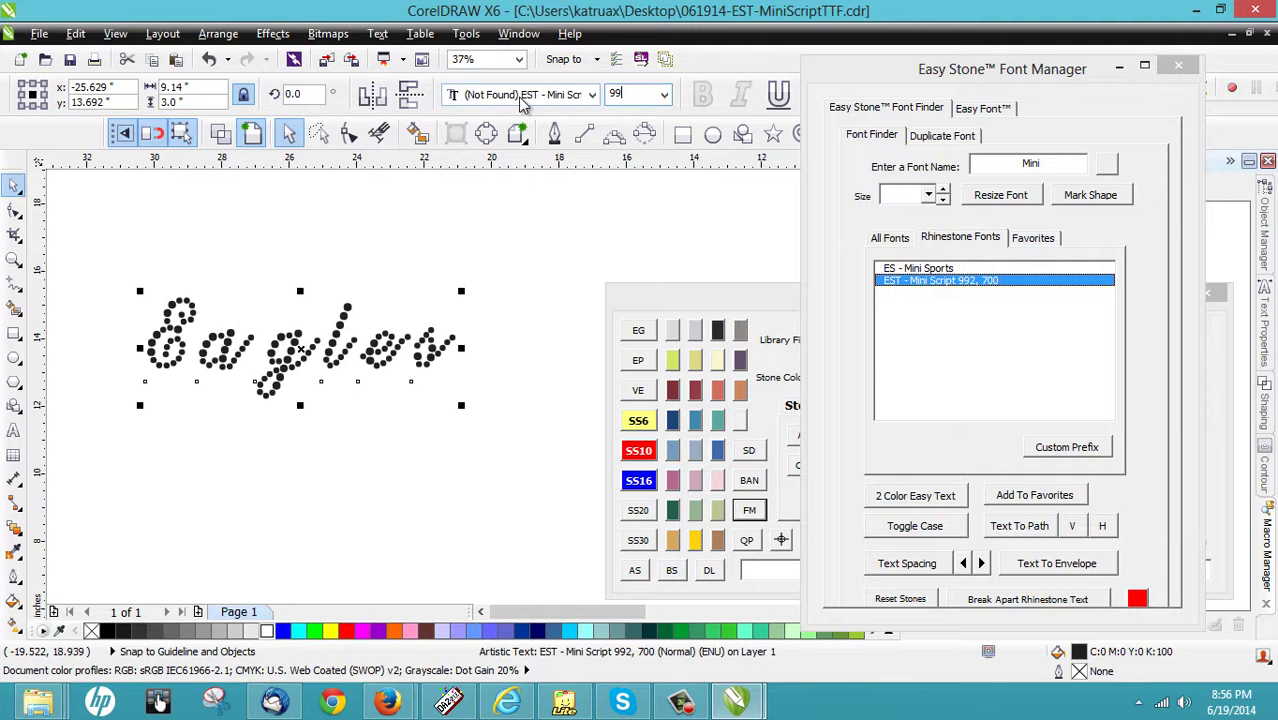
type("2")
key("Return")
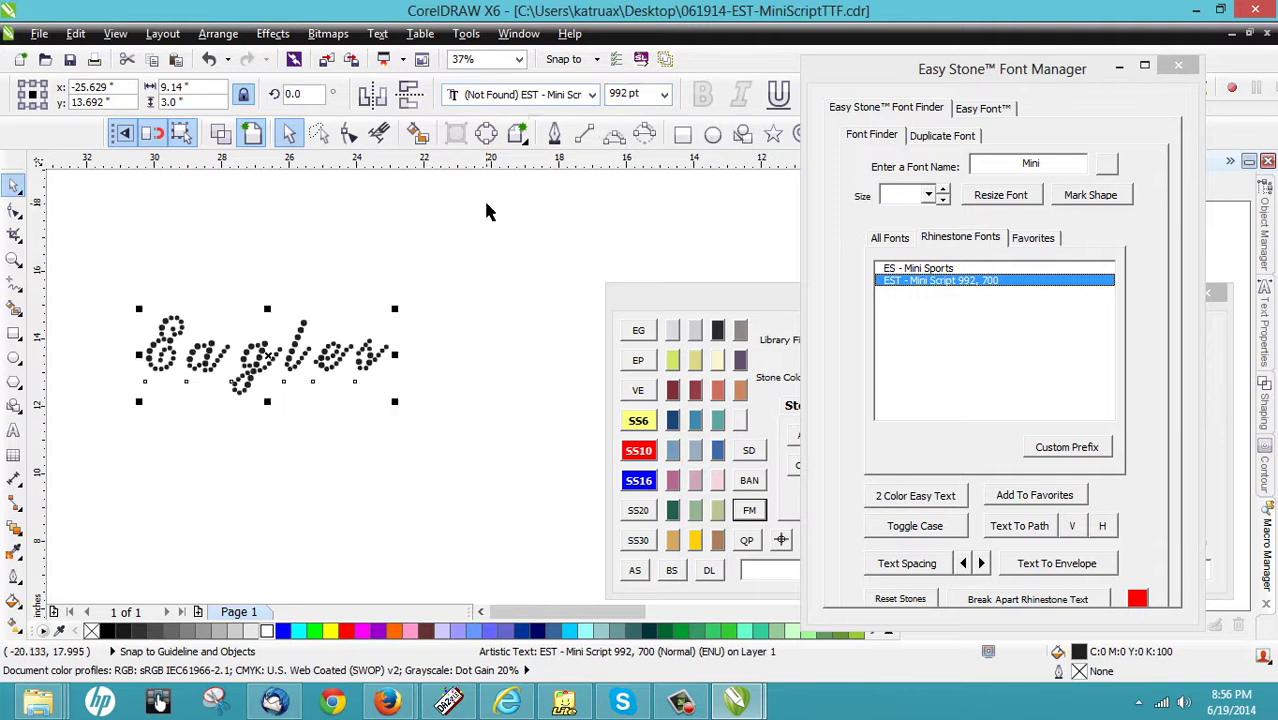
left_click(430, 231)
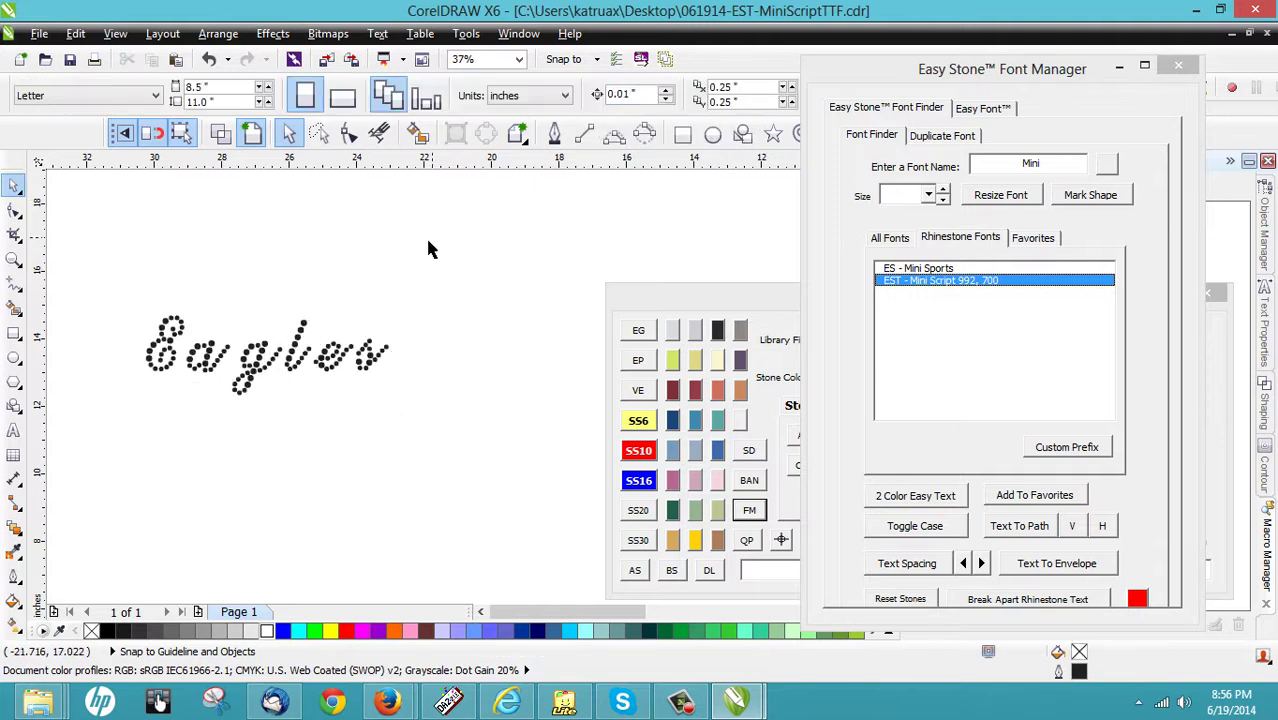
scroll(135, 342, "up", 2)
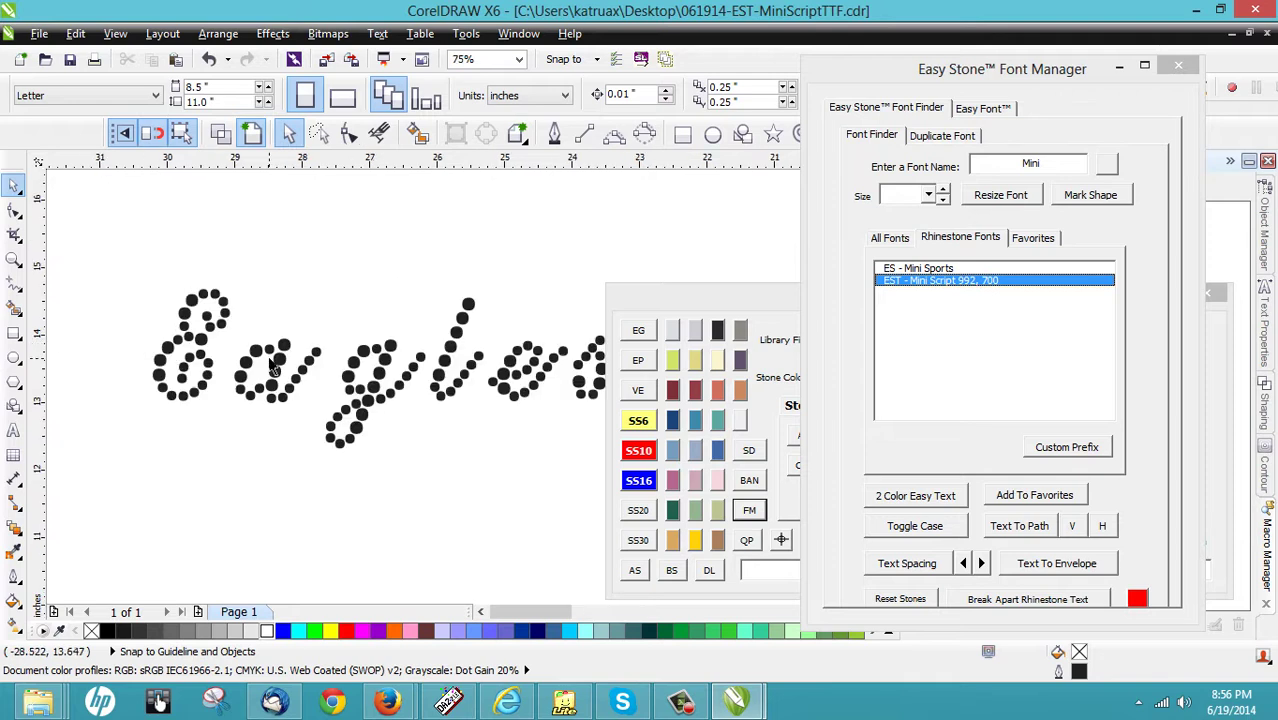
Step: Break the Eagles rhinestone text apart and mark the shape of the large stone at the tip of the letter l
left_click(469, 312)
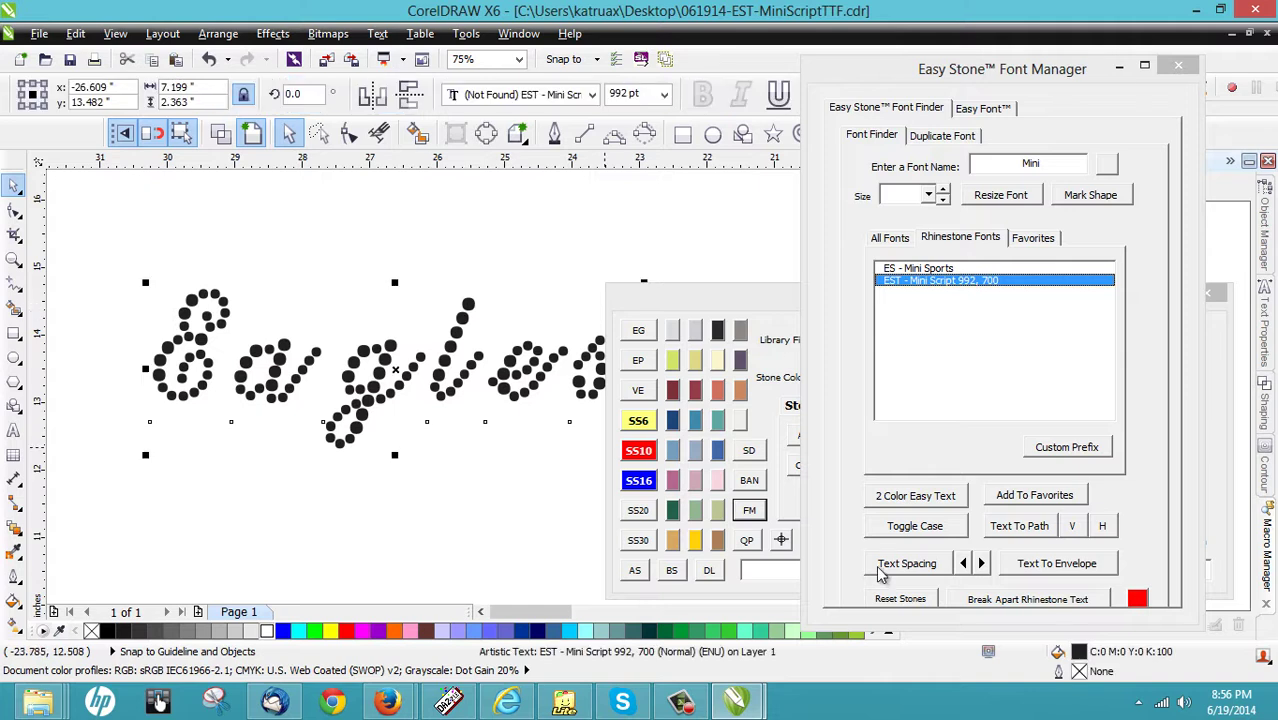
left_click(987, 606)
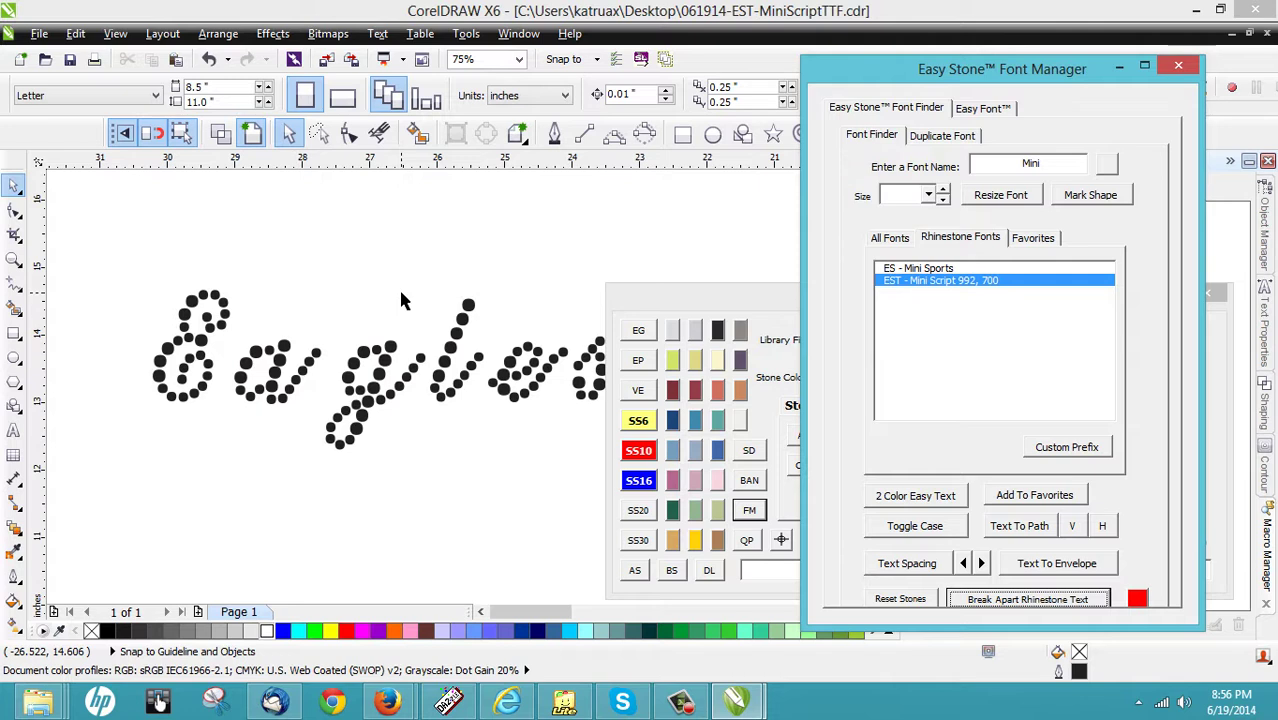
left_click(469, 312)
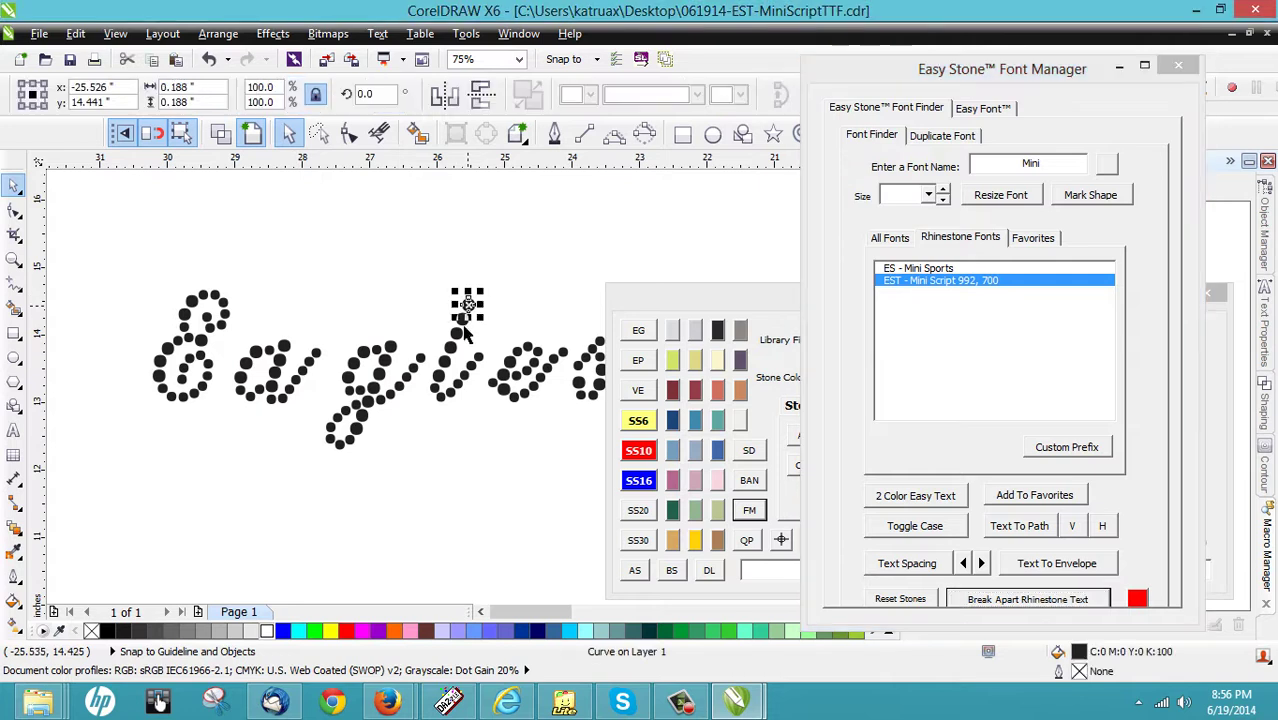
left_click(1095, 197)
Step: Resize all the broken-apart Eagles stones with Resize Font, using stone size ss16
scroll(208, 240, "down", 2)
left_click_drag(151, 251, 458, 382)
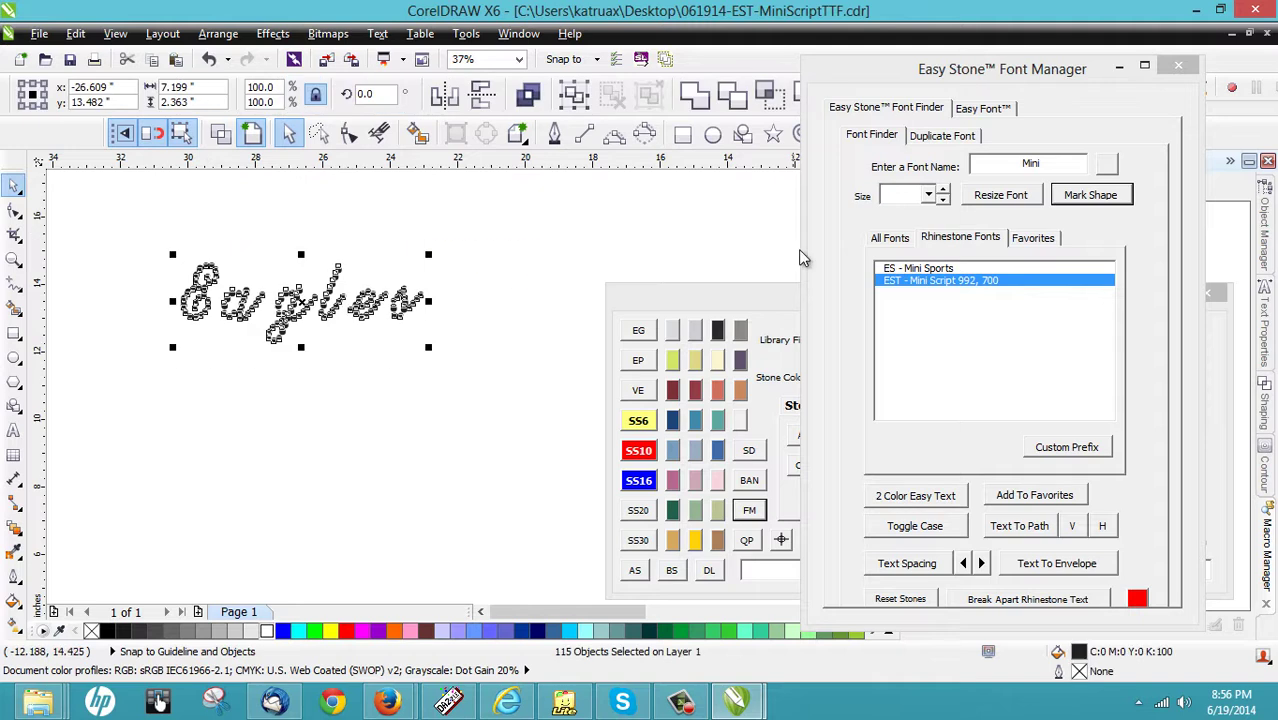
left_click(928, 195)
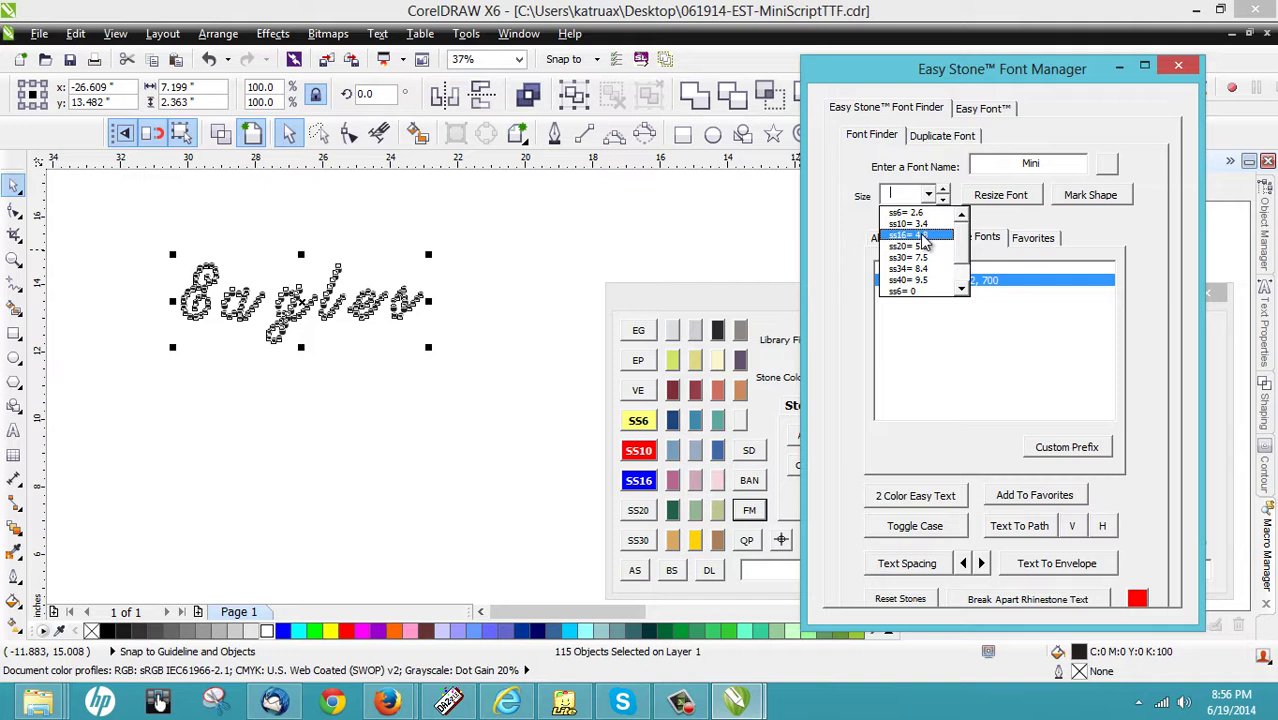
left_click(922, 236)
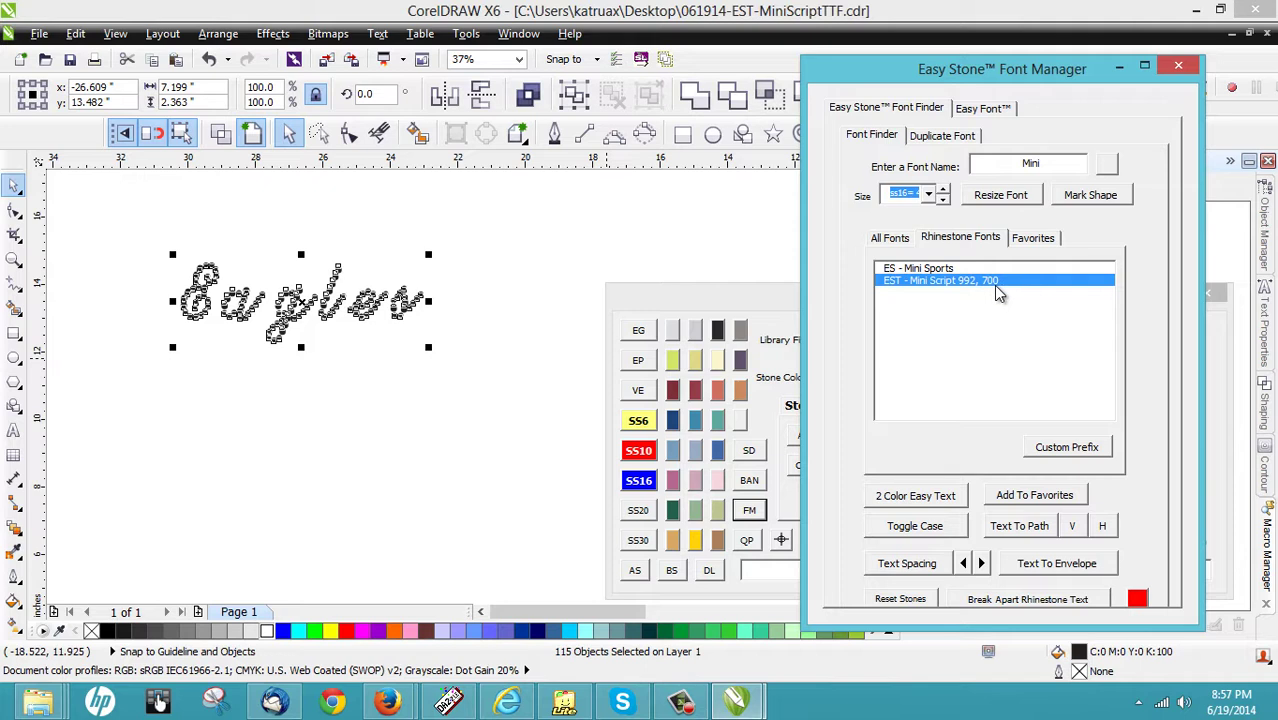
left_click(998, 198)
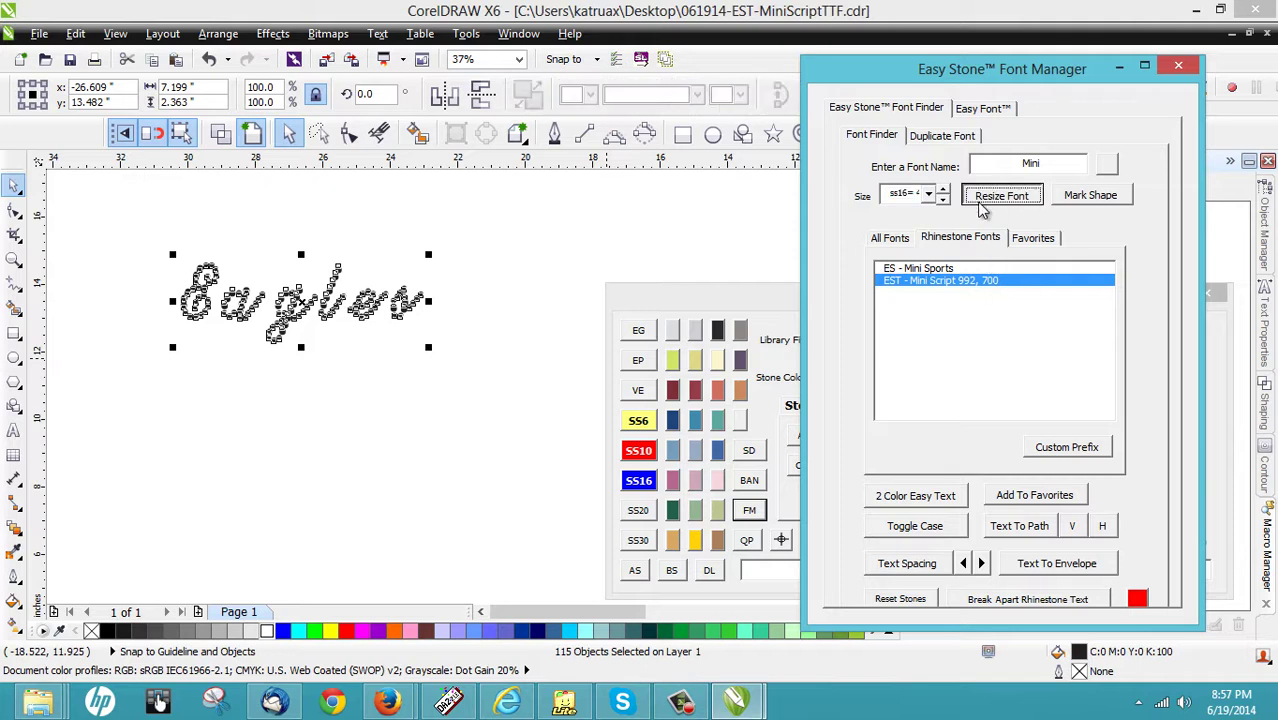
left_click(357, 377)
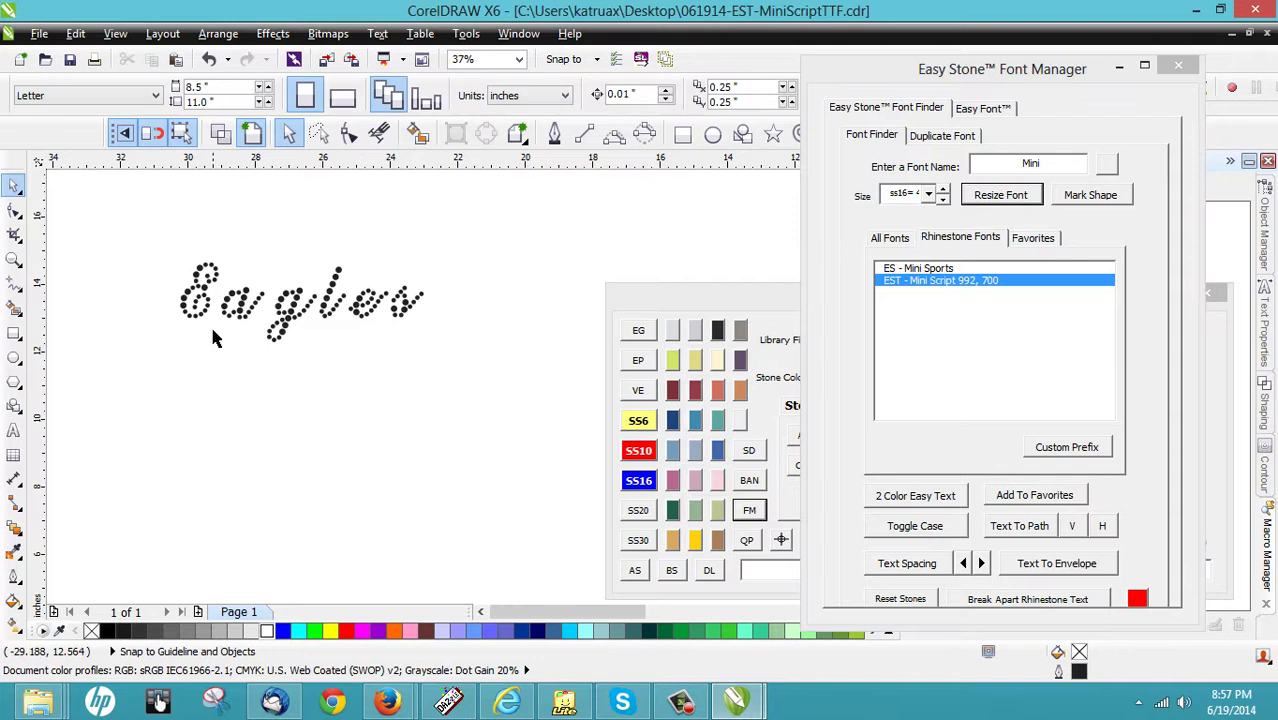
Step: Examine the sizes of individual large and small stones in the Eagles lettering
scroll(213, 292, "up", 2)
scroll(209, 284, "down", 2)
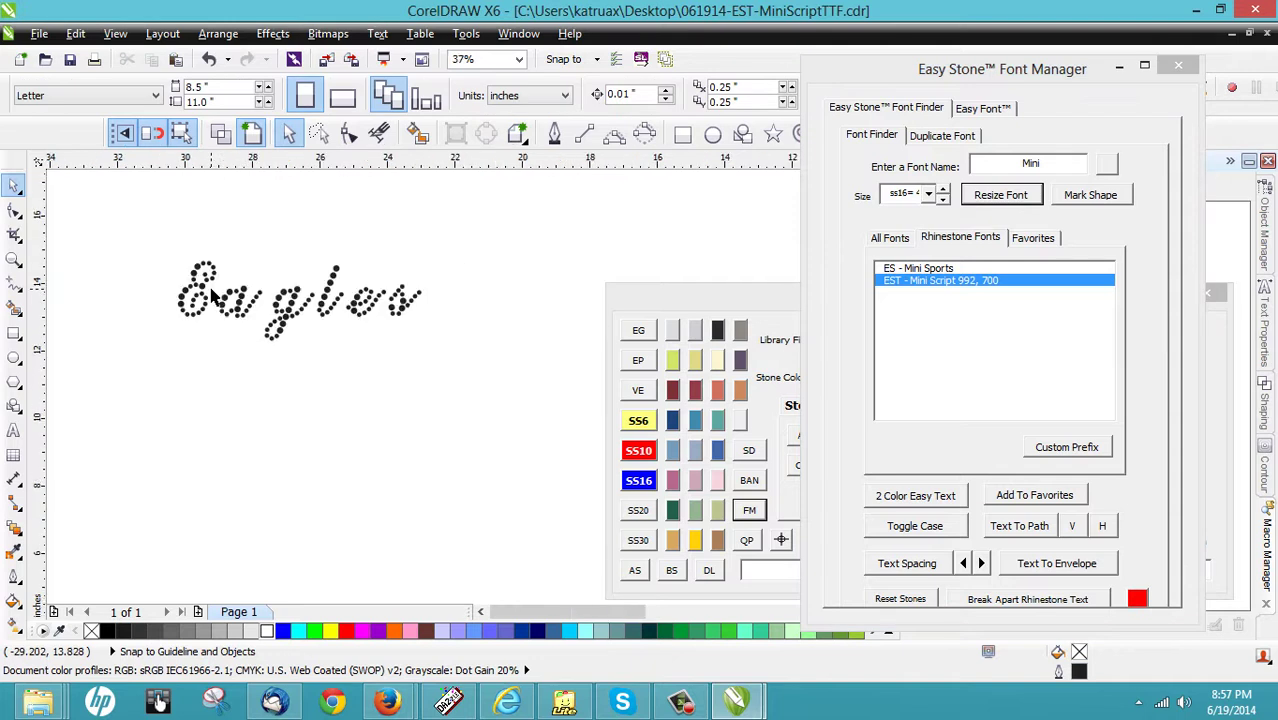
scroll(222, 288, "up", 2)
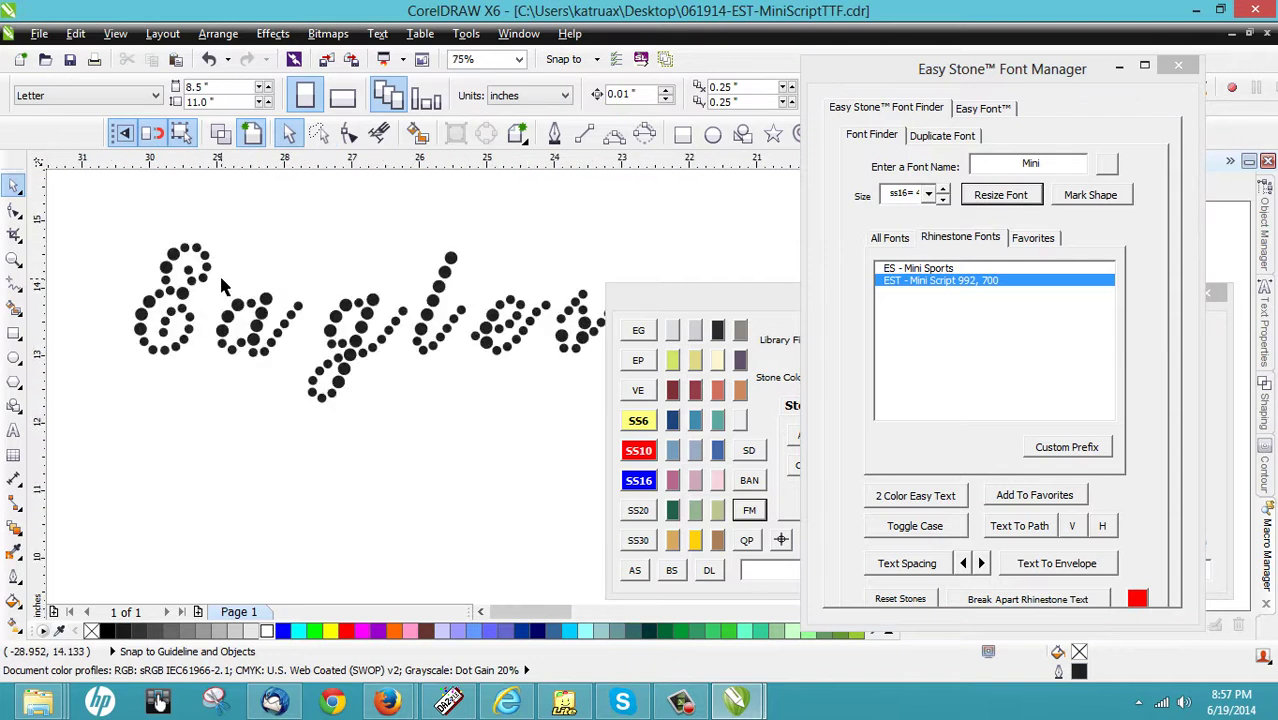
scroll(358, 306, "up", 4)
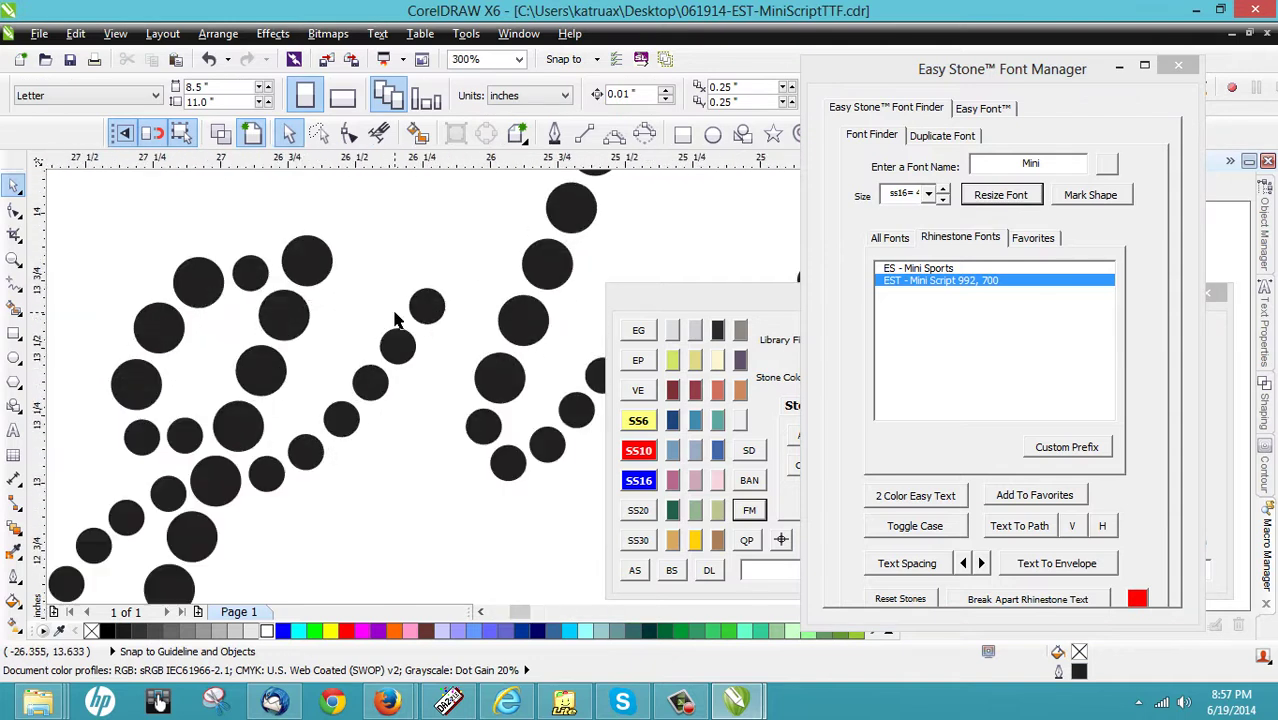
left_click(310, 282)
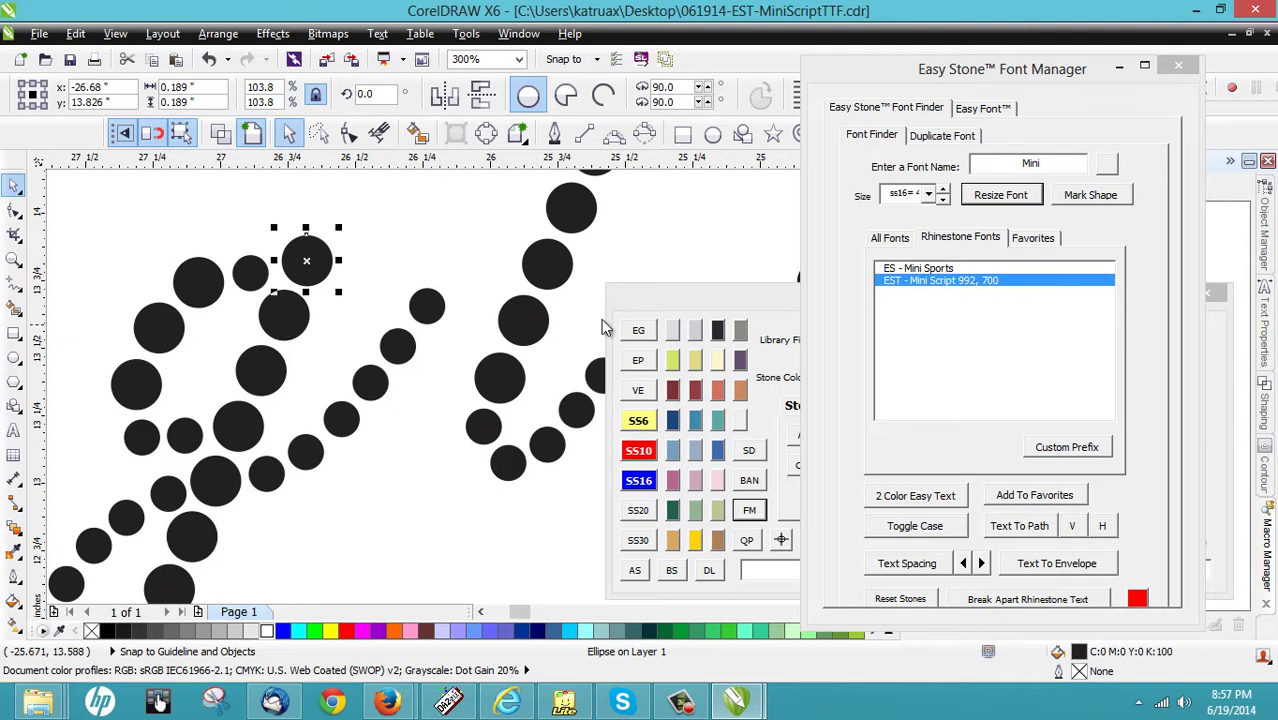
left_click(250, 272)
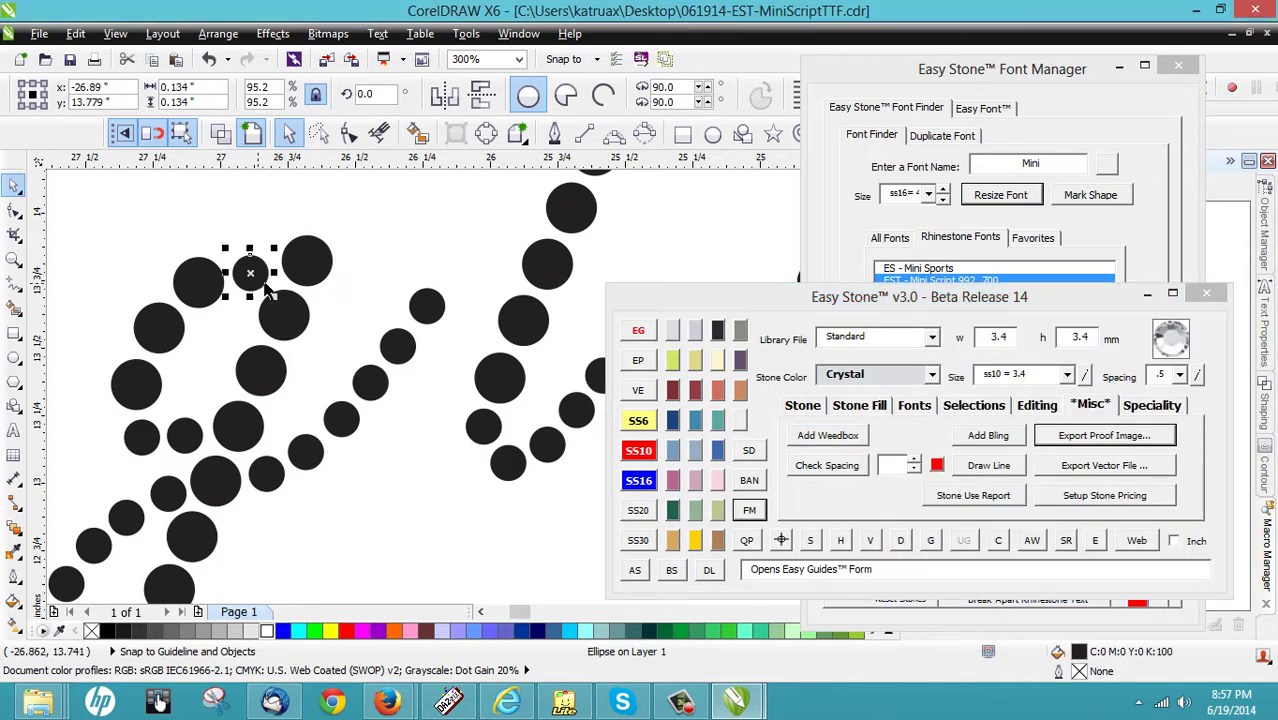
left_click(140, 253)
scroll(200, 240, "down", 3)
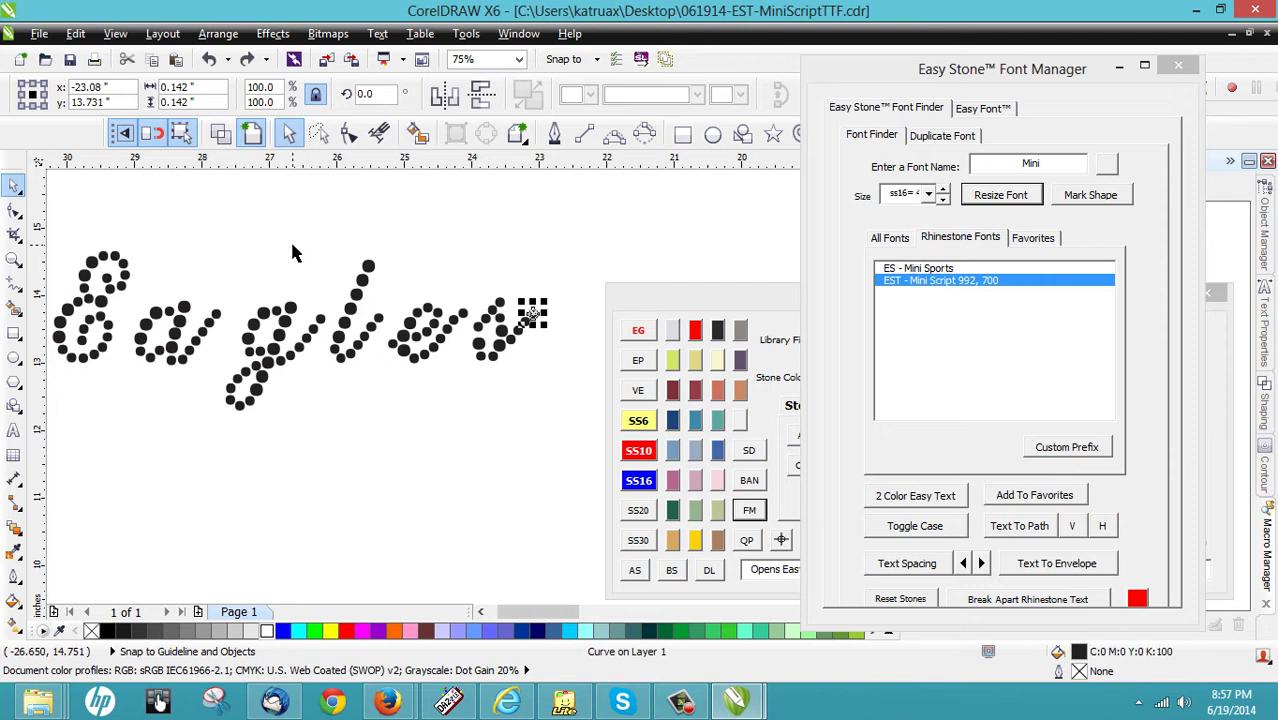
left_click(292, 252)
left_click(313, 330)
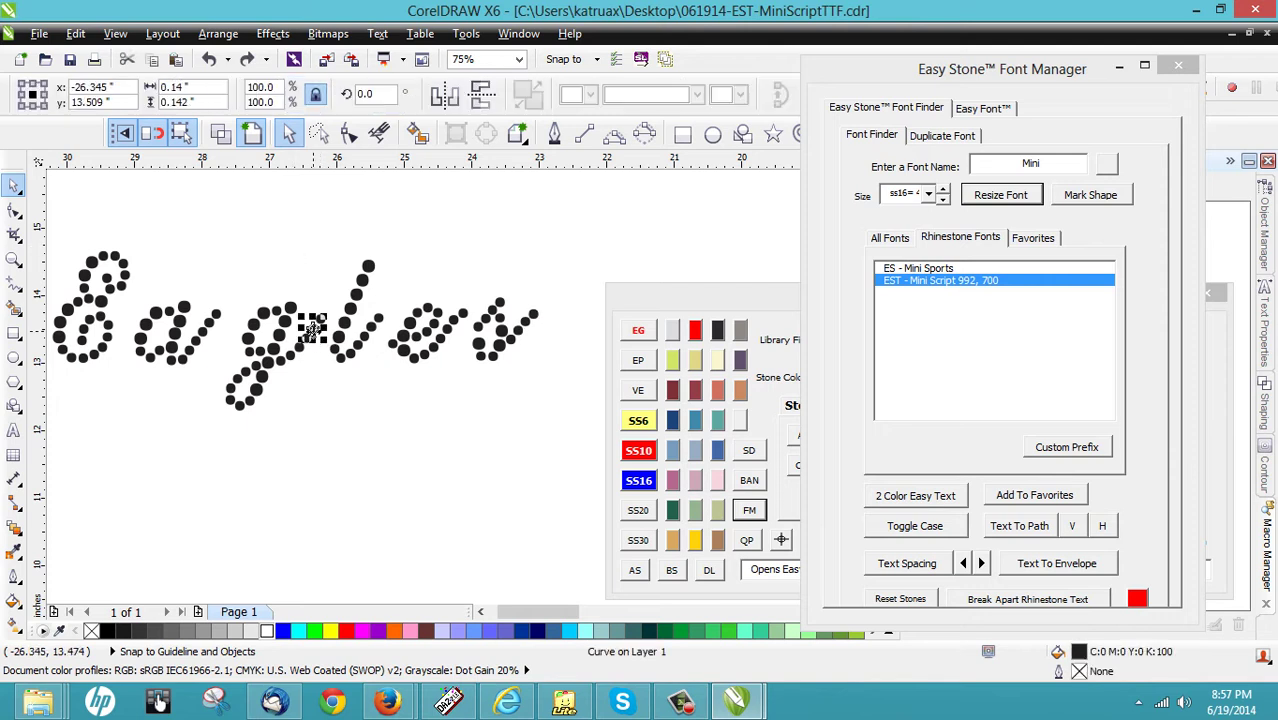
left_click(427, 300)
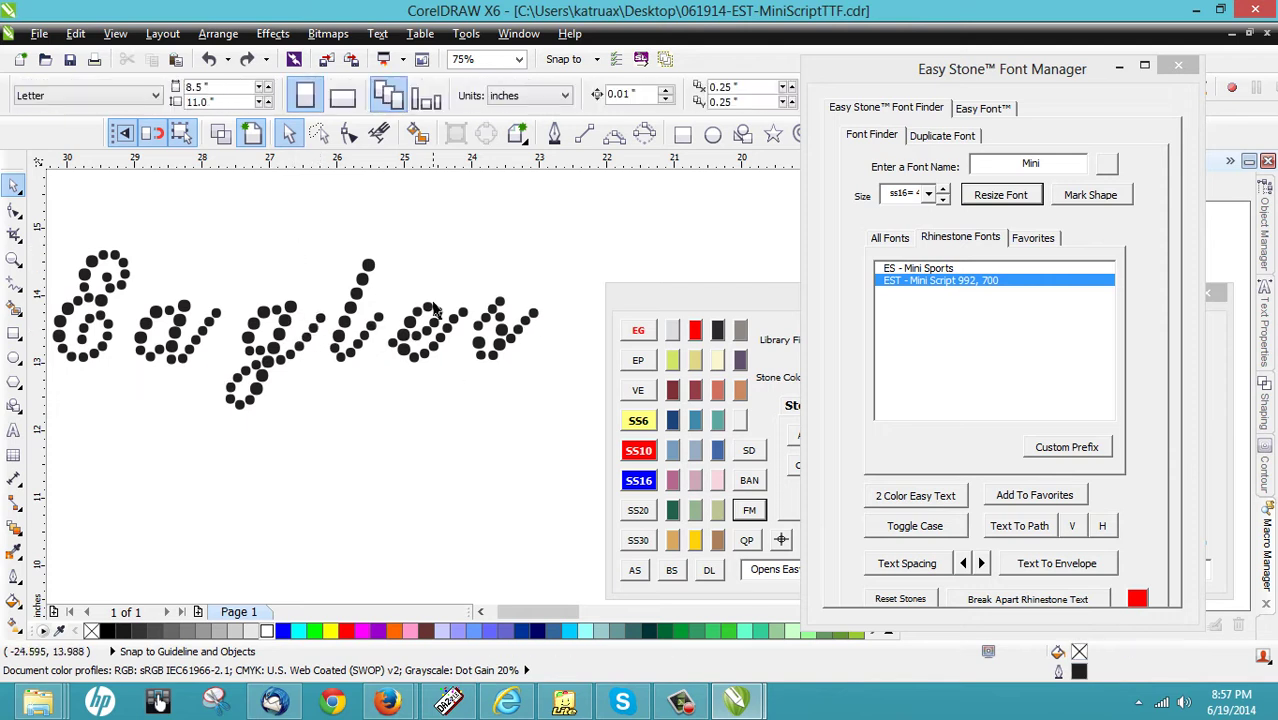
Step: Move the horizontal guideline down to y 12.705 inches, level with the spacing nodes of the Eagles text, and select the text
scroll(338, 335, "down", 1)
scroll(325, 330, "up", 1)
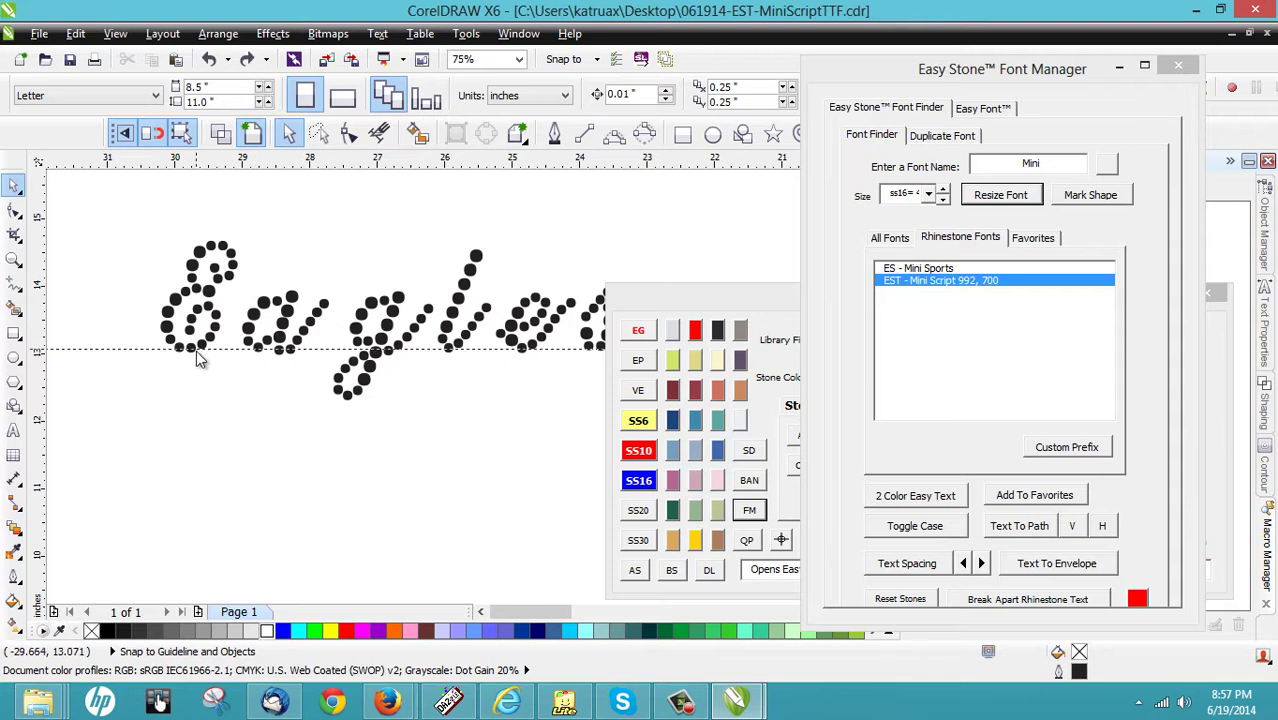
mouse_move(193, 368)
left_mouse_down()
mouse_move(214, 352)
mouse_move(249, 381)
mouse_move(305, 368)
mouse_move(320, 384)
mouse_move(255, 380)
left_mouse_up()
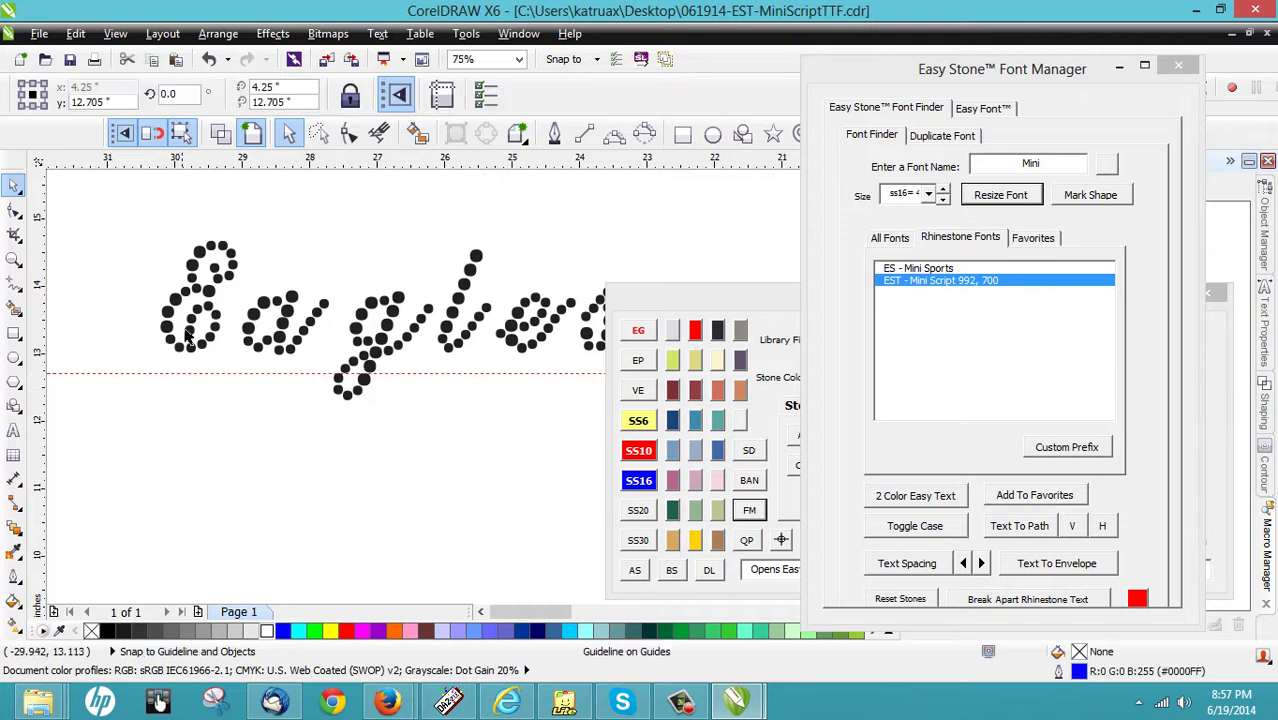
left_click(186, 338)
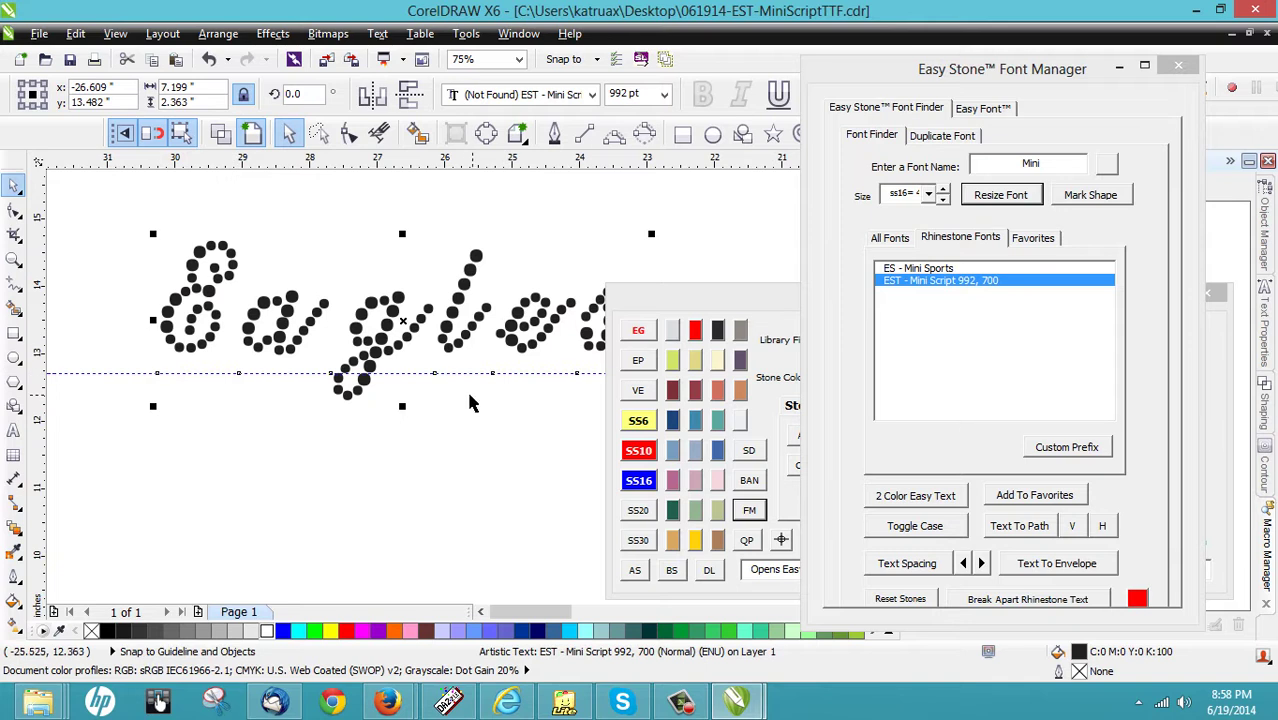
Step: Kern the letter a closer to the capital E with the Shape tool, a horizontal shift of about -2%
scroll(237, 366, "up", 2)
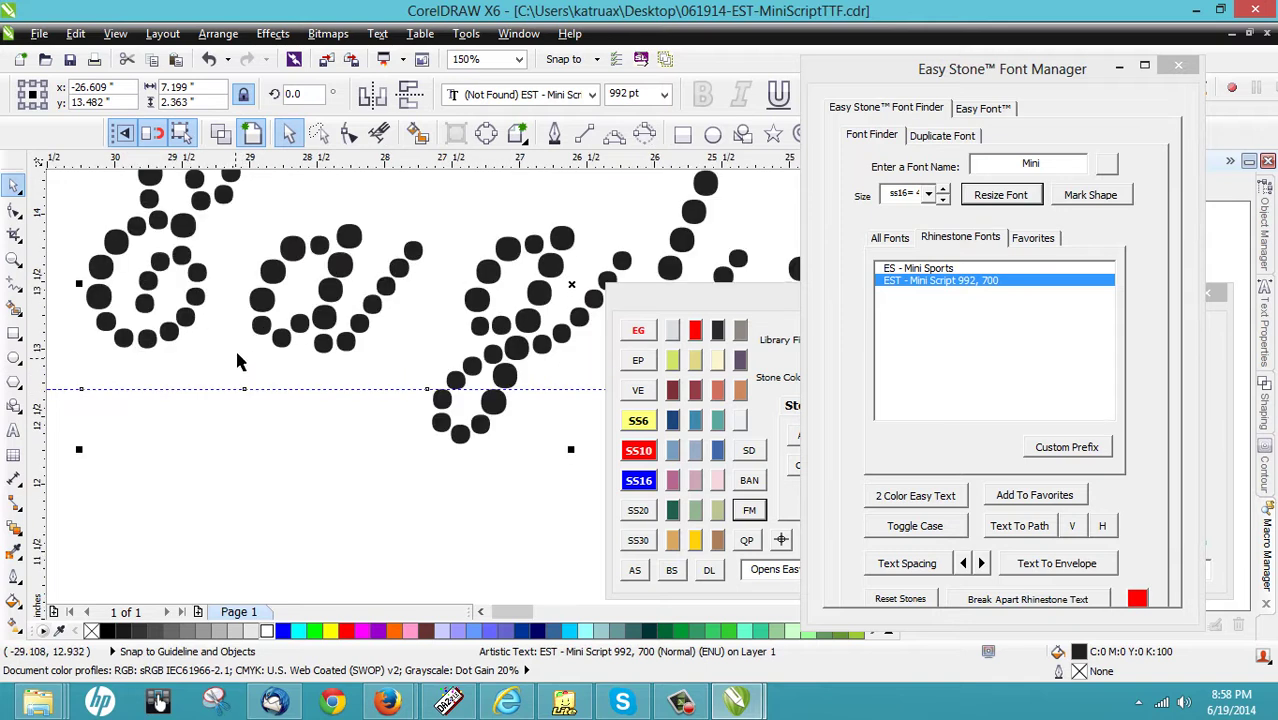
key("F10")
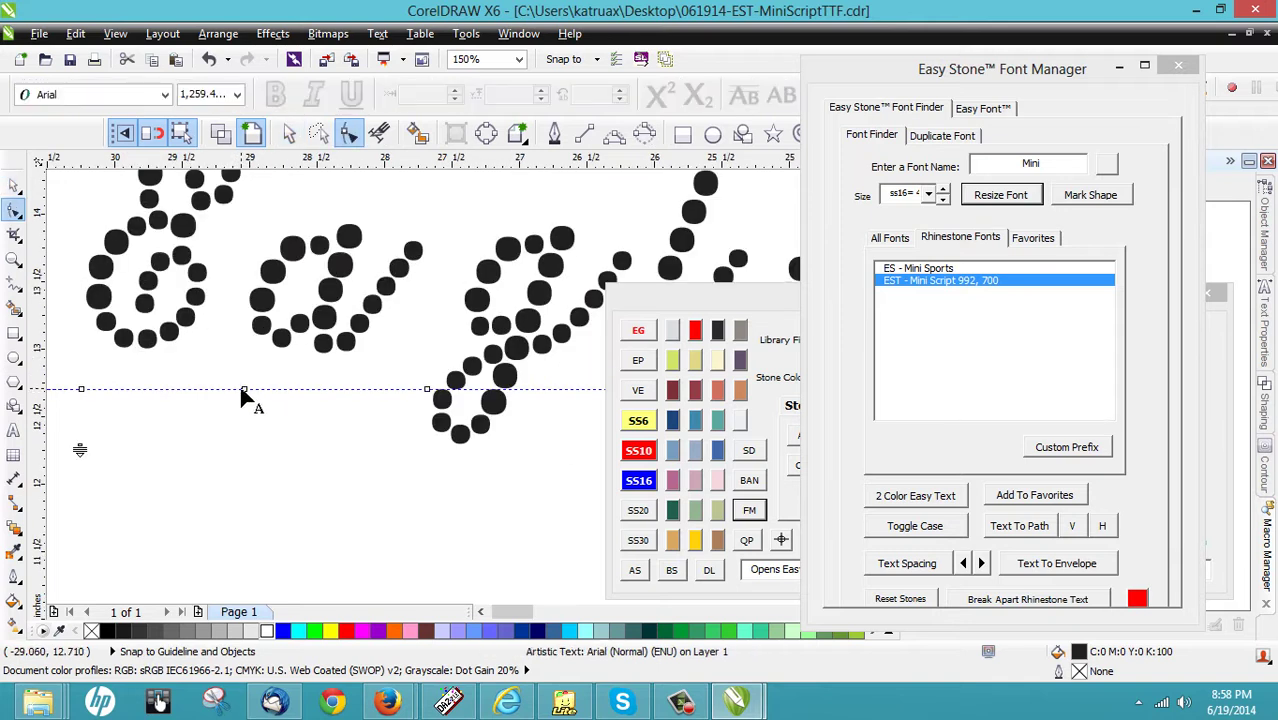
left_click_drag(244, 389, 207, 390)
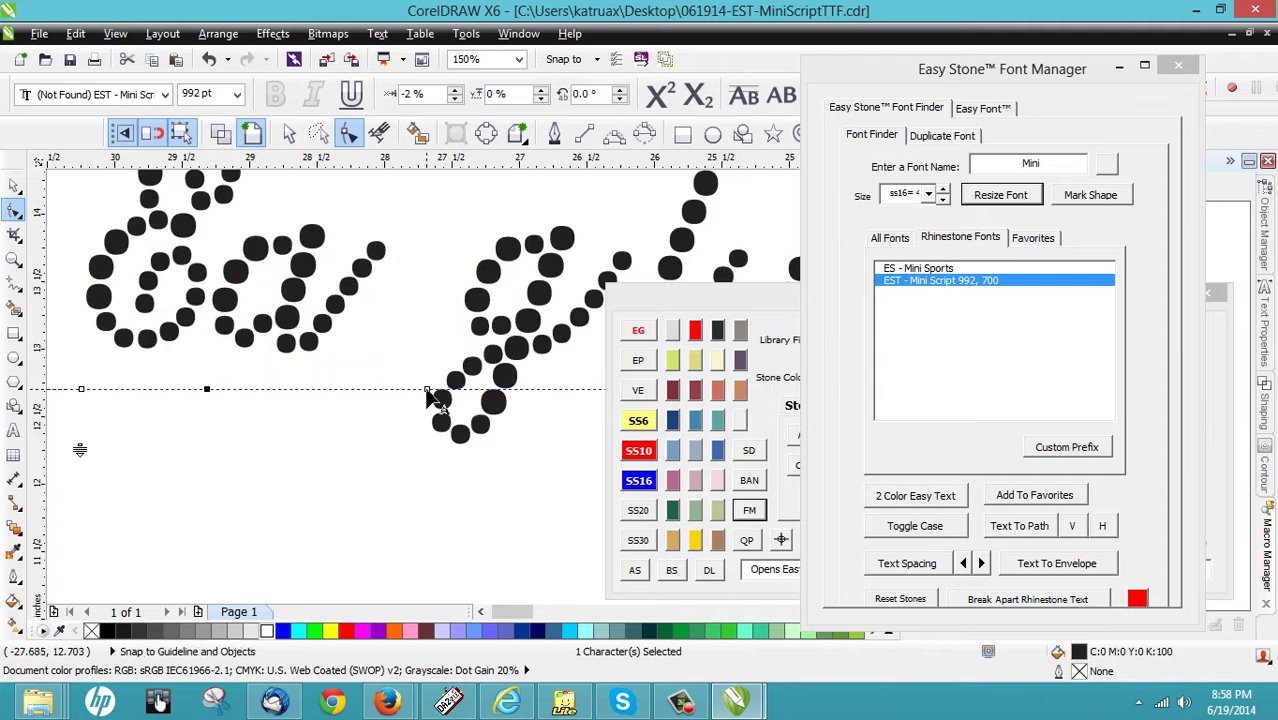
Step: Kern the letters g and l closer to their preceding letters, with horizontal shifts of about -7% and -10%
left_click_drag(428, 393, 297, 388)
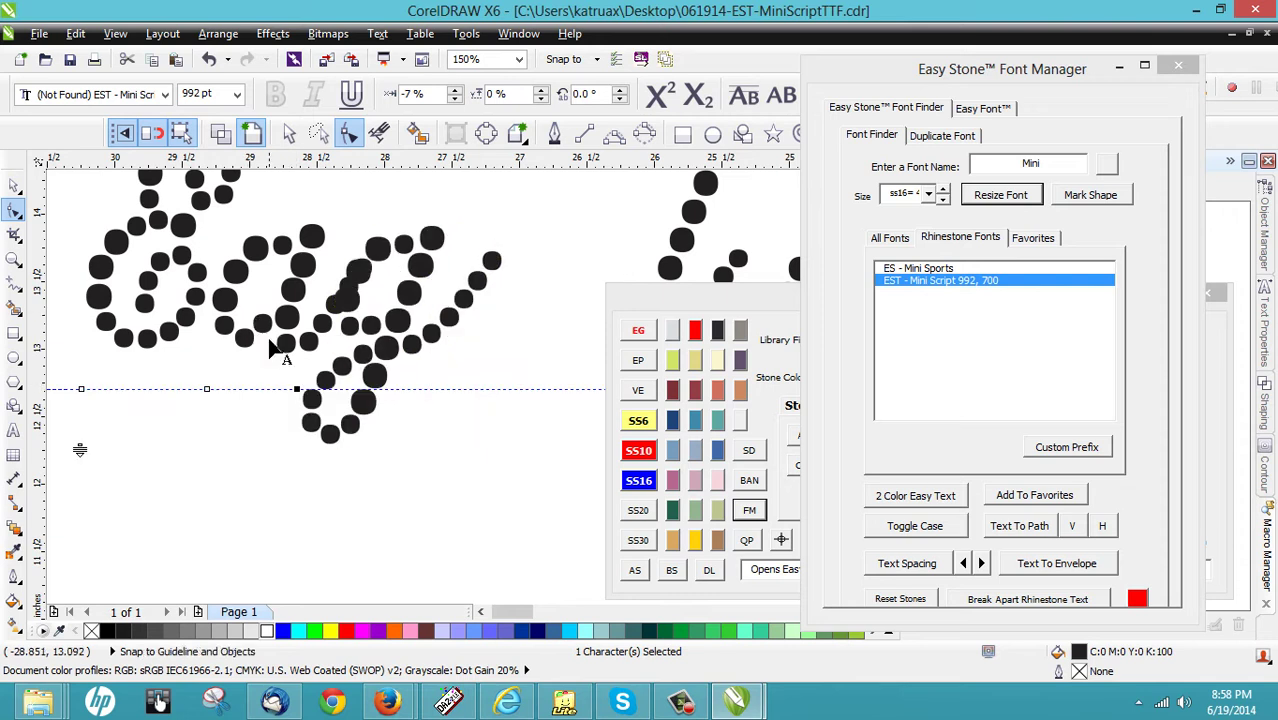
scroll(270, 380, "down", 1)
left_click_drag(452, 380, 368, 382)
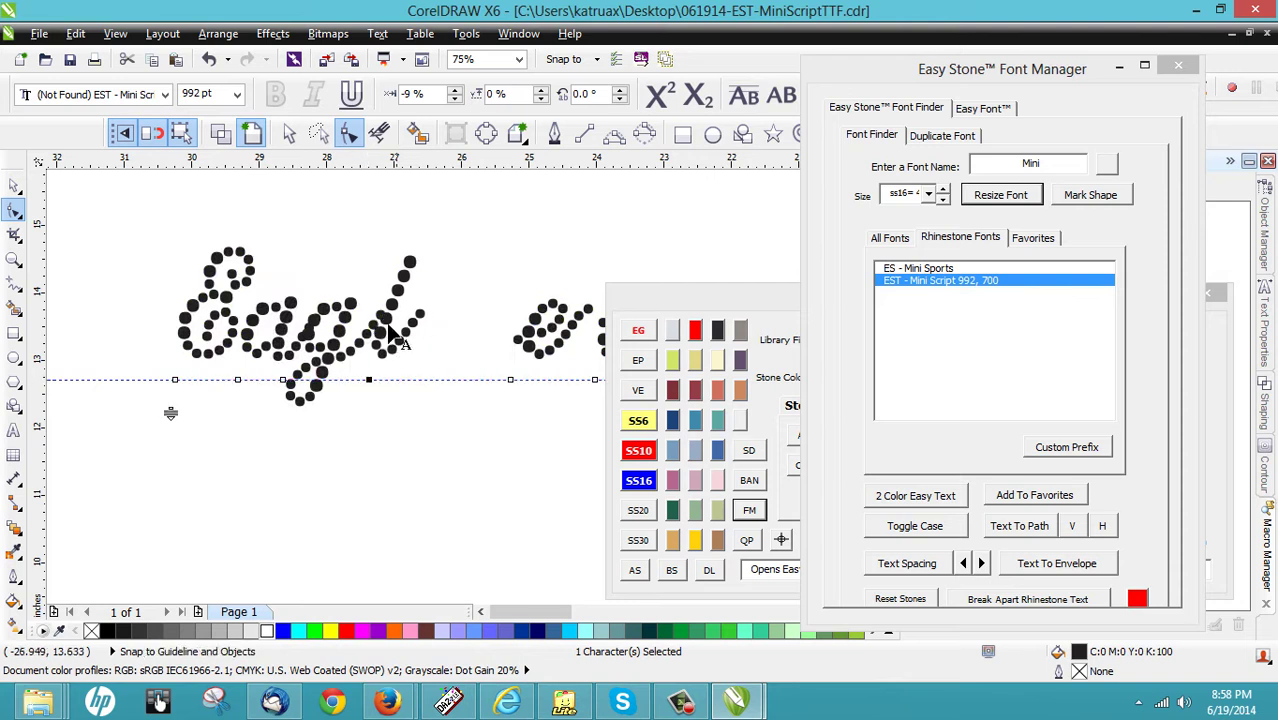
scroll(356, 373, "up", 1)
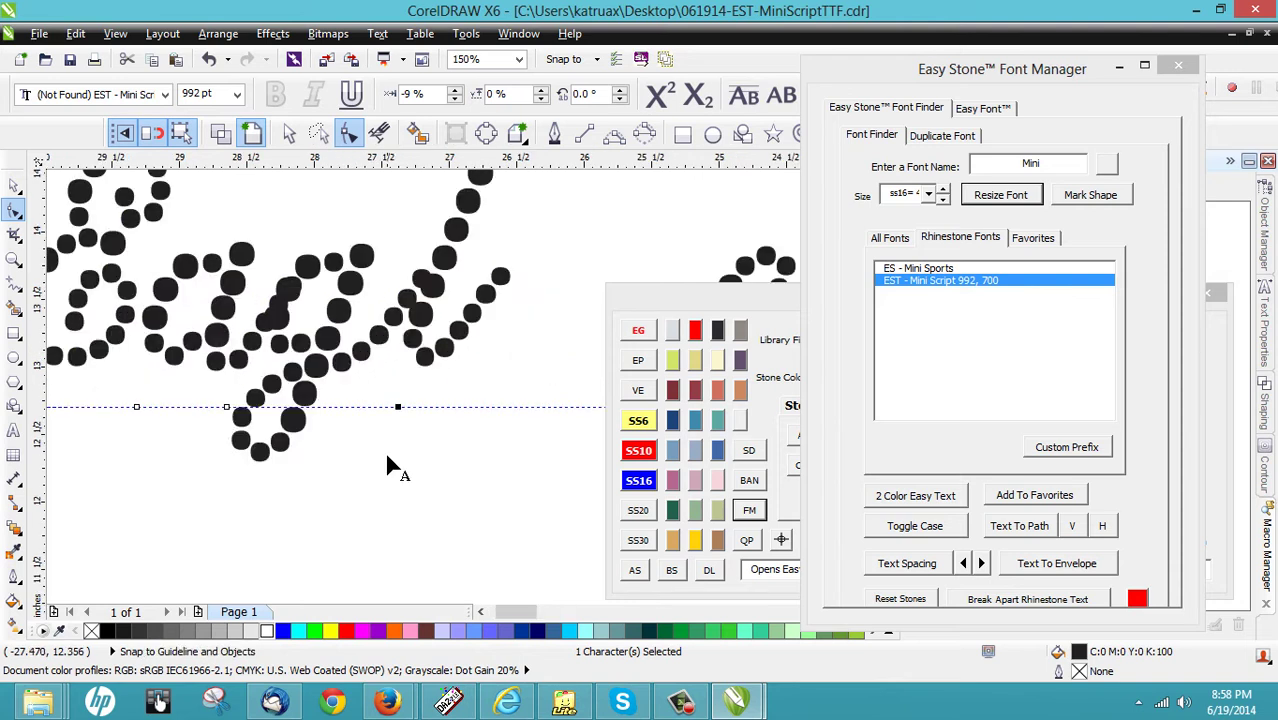
left_click(395, 440)
left_click_drag(397, 409, 379, 409)
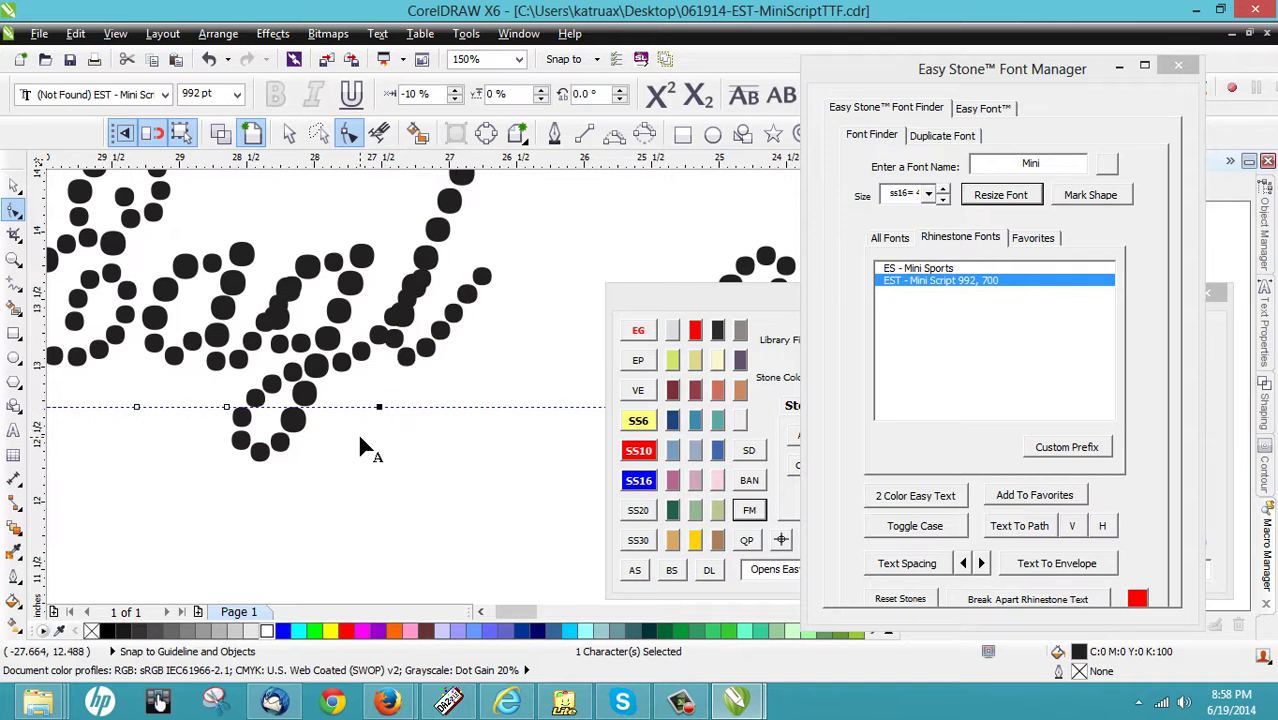
left_click(360, 434)
Step: Kern the letters e and s closer to the rest of Eagles, with horizontal shifts of about -13% and -16%
scroll(400, 398, "down", 2)
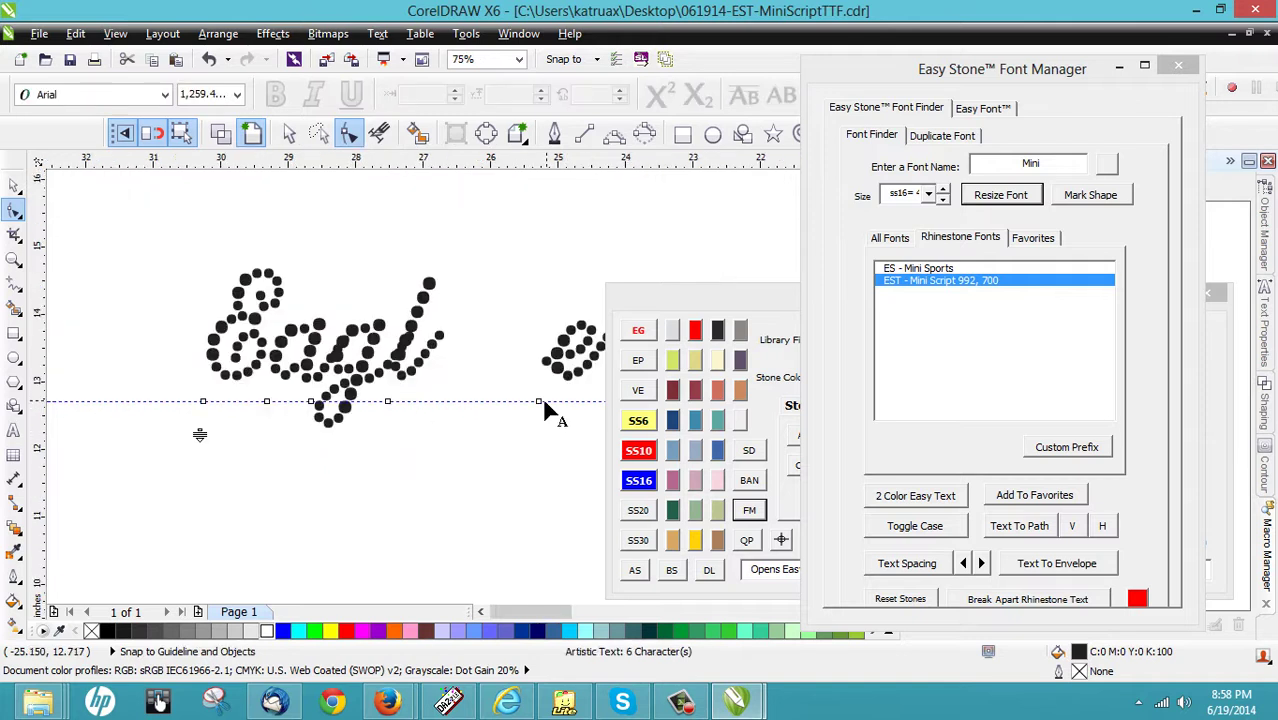
left_click_drag(538, 403, 418, 405)
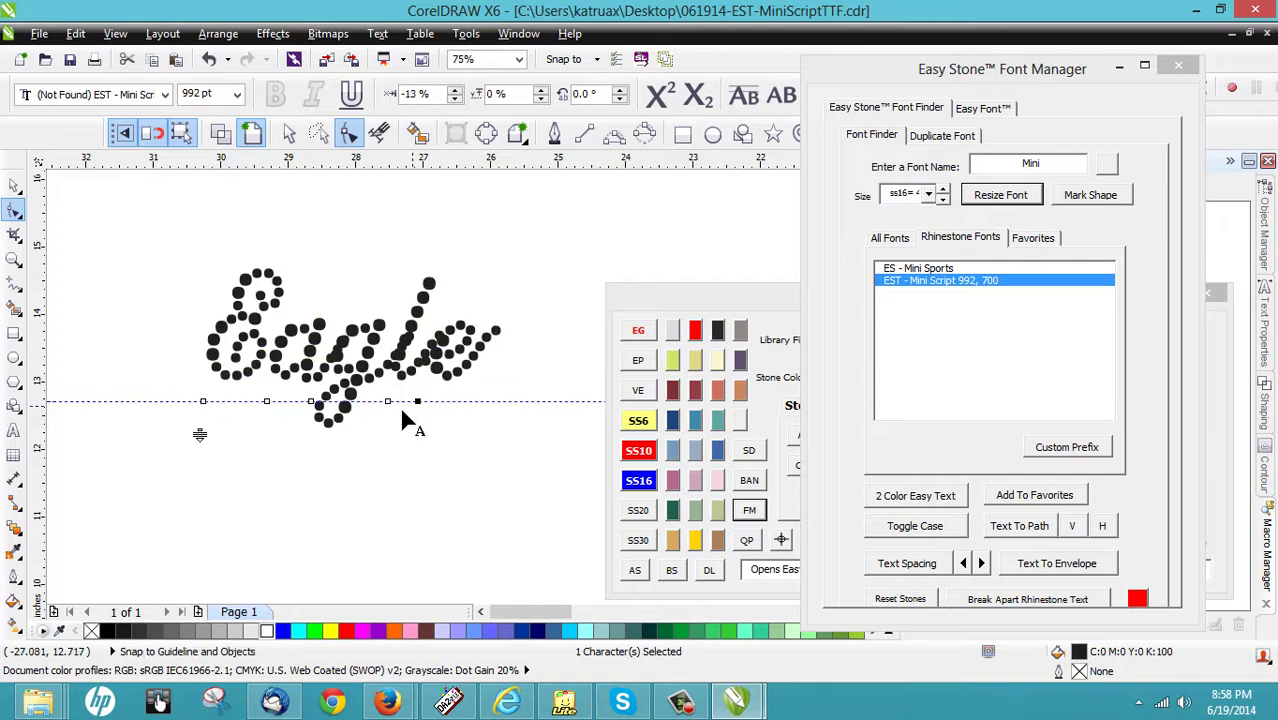
scroll(322, 400, "down", 2)
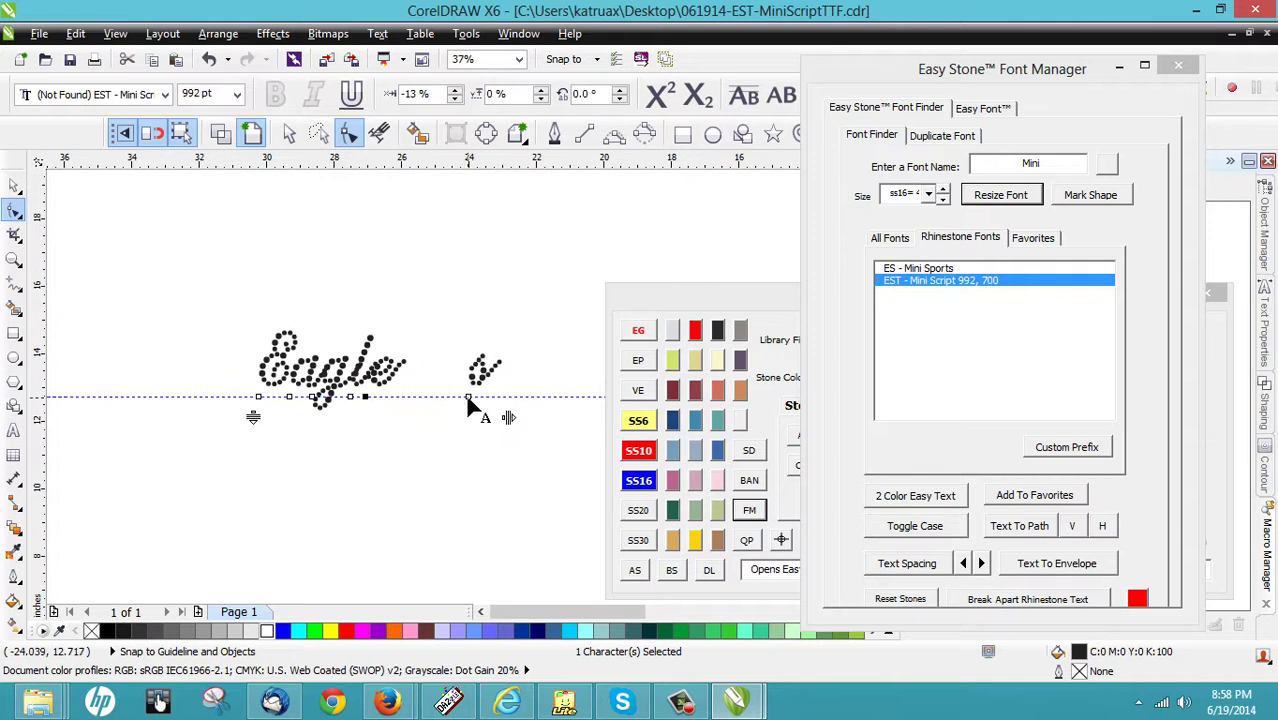
left_click_drag(469, 398, 390, 399)
scroll(338, 367, "up", 2)
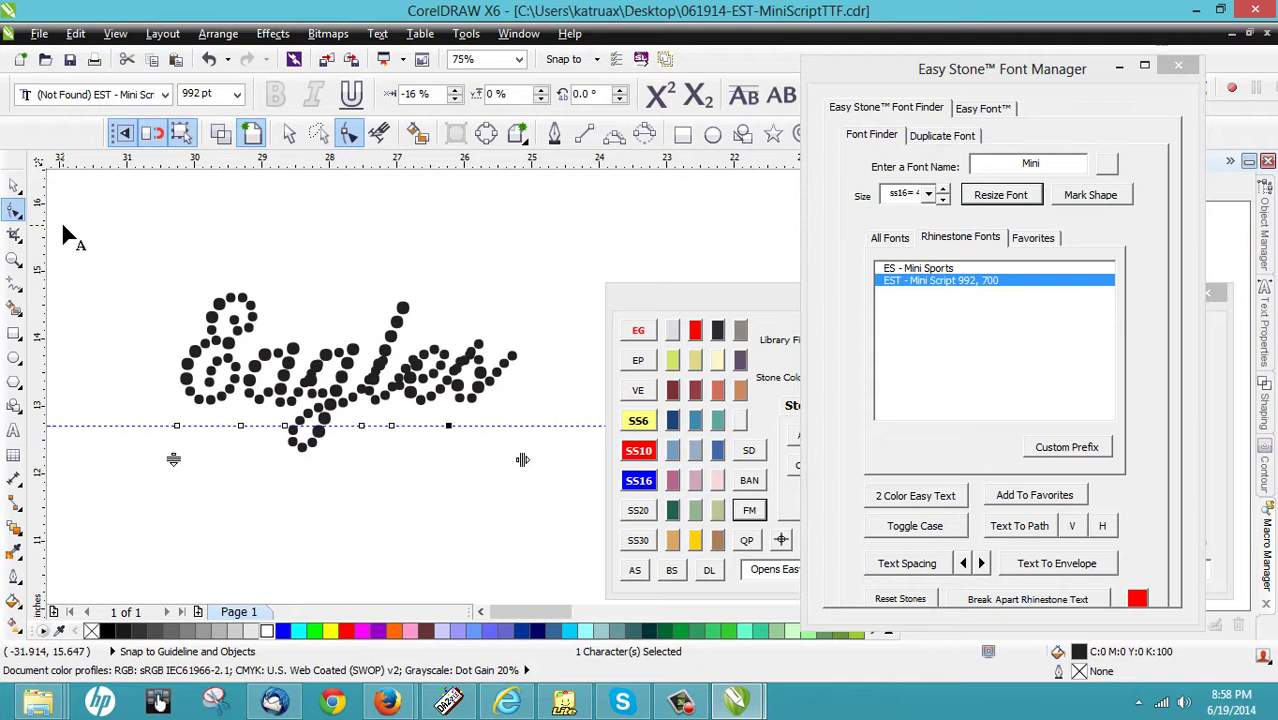
scroll(451, 401, "up", 2)
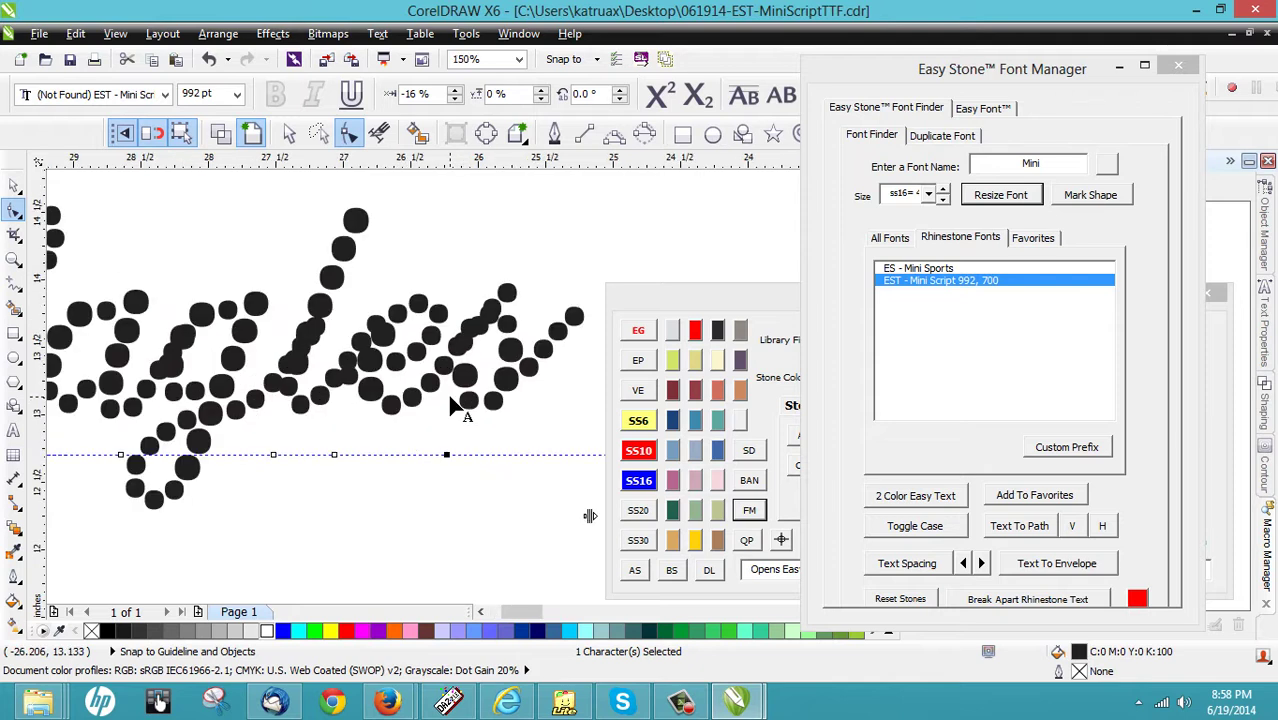
scroll(451, 401, "down", 2)
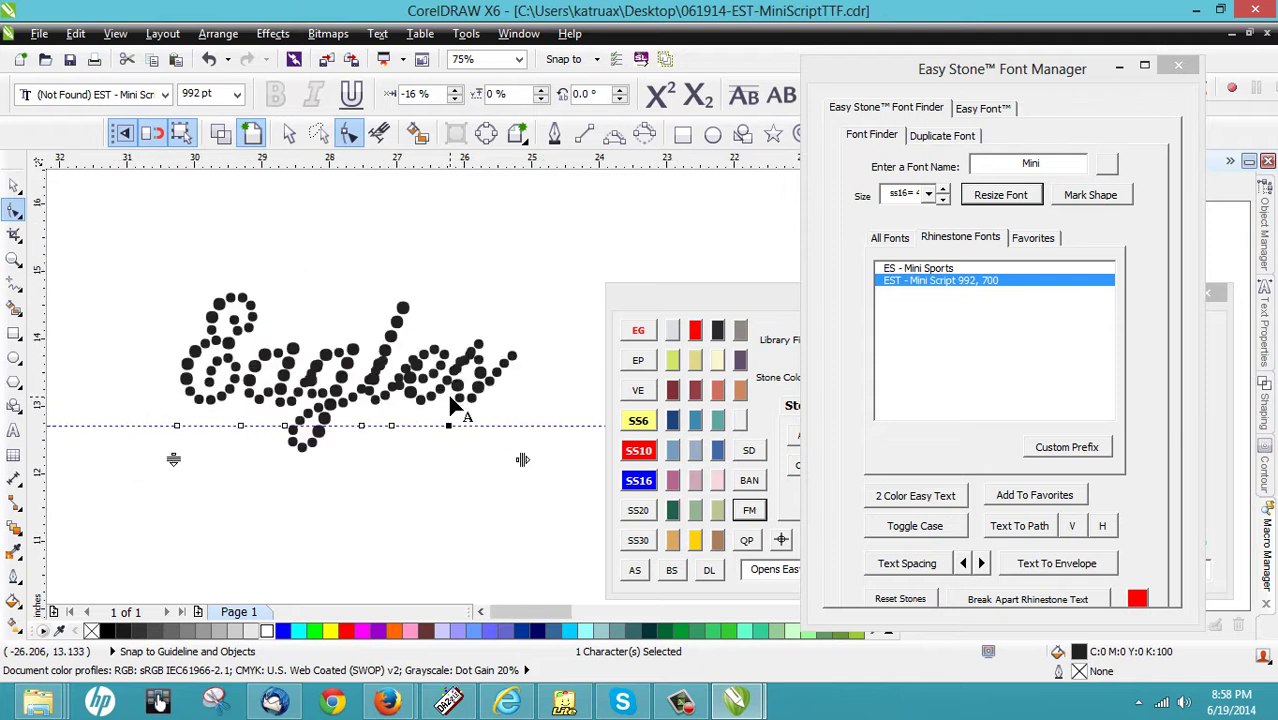
Step: Select the kerned Eagles text and break it apart into individual rhinestones
left_click(14, 185)
left_click(178, 283)
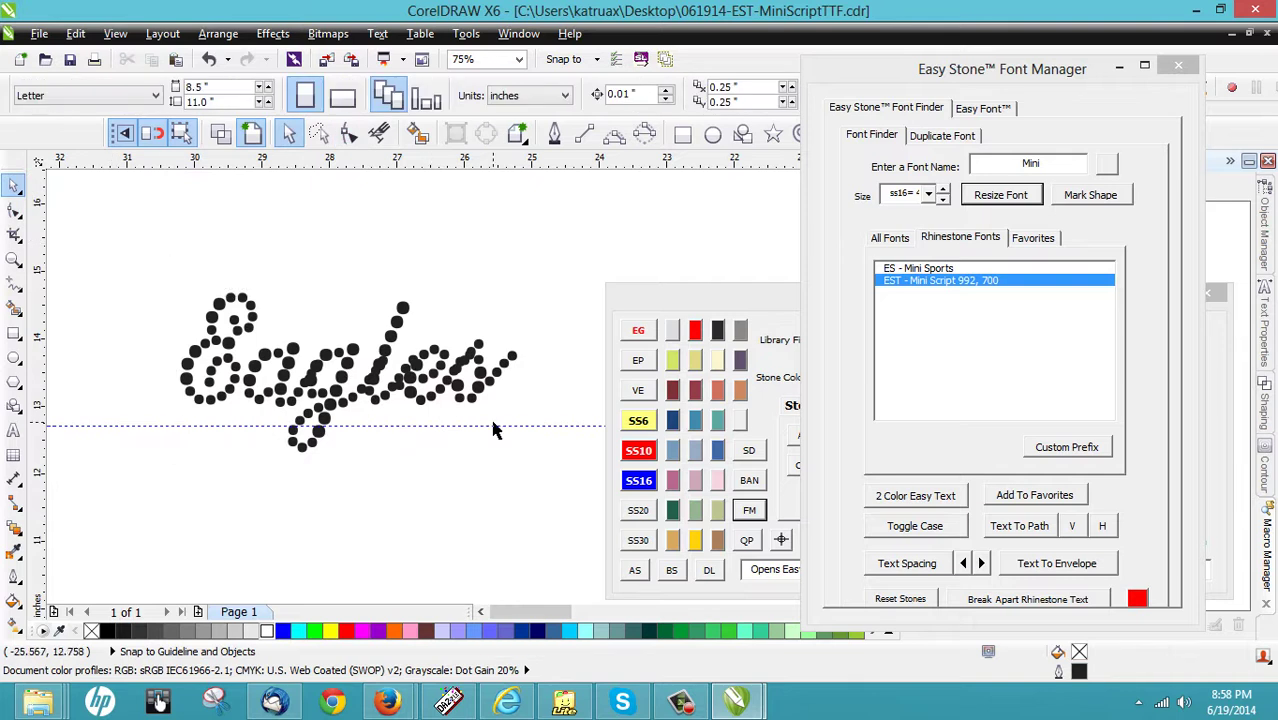
left_click_drag(130, 255, 561, 503)
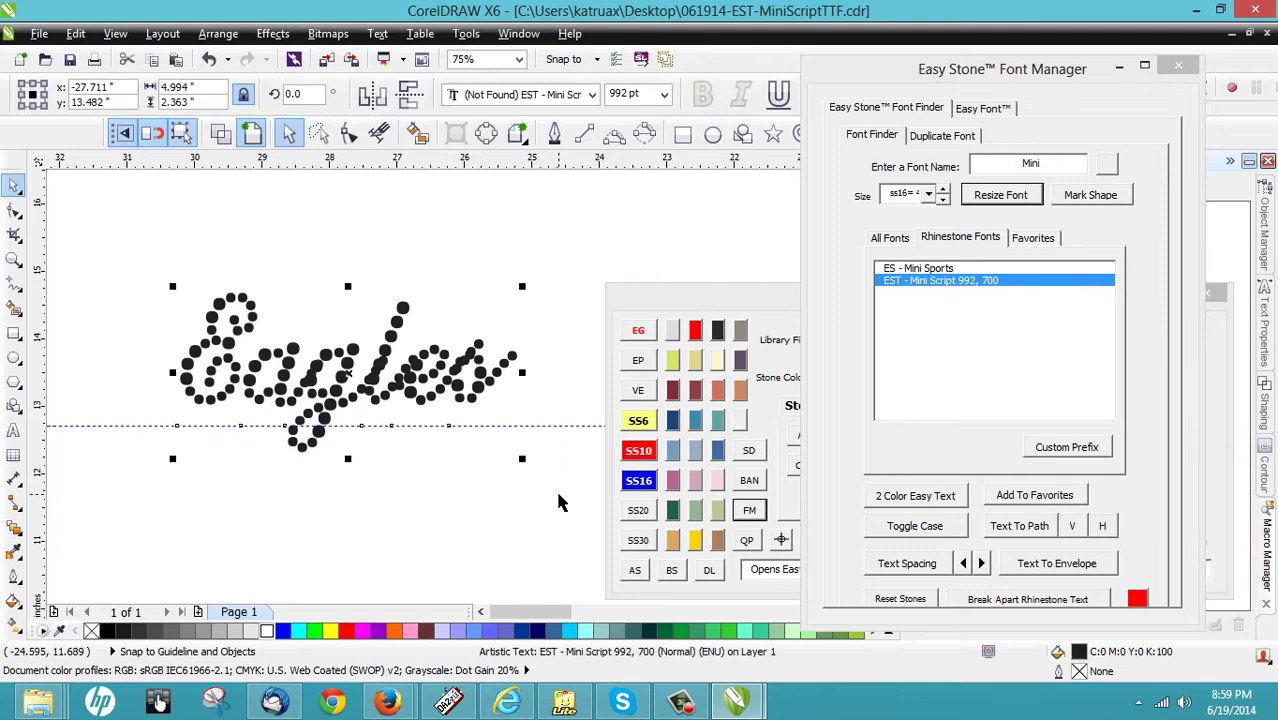
left_click(1055, 600)
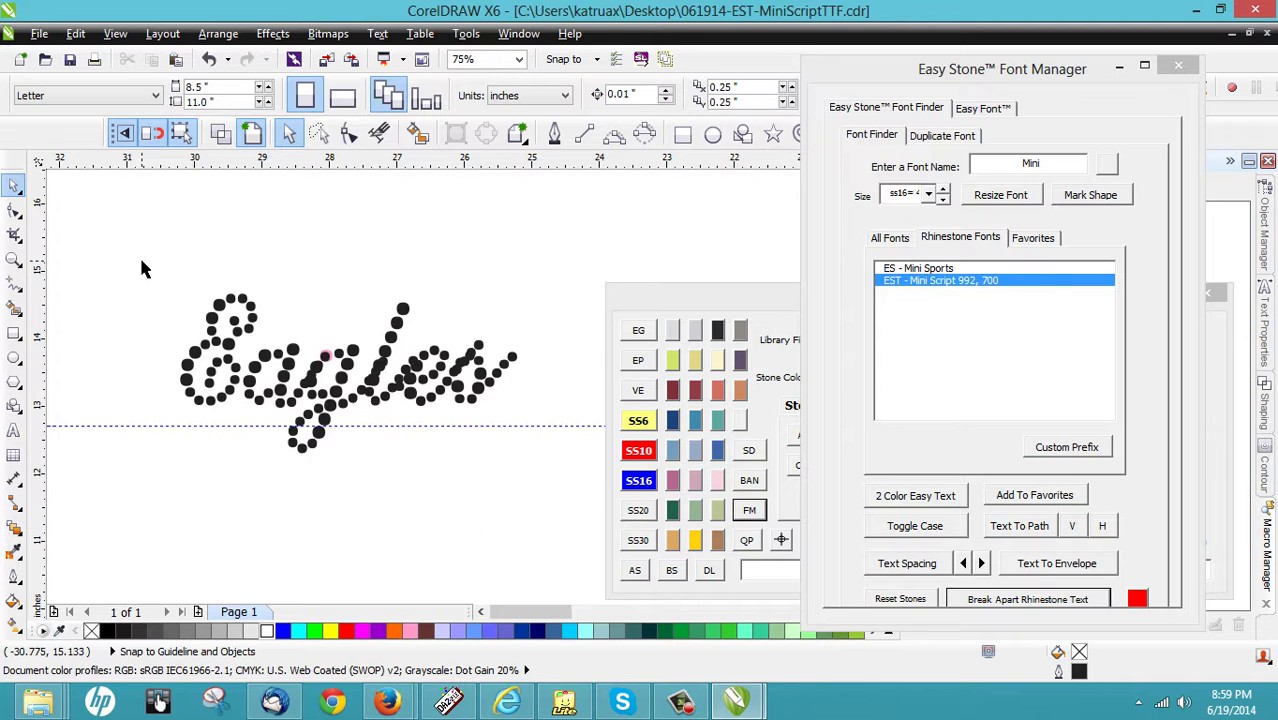
Step: Mark the large stone atop the l as the reference shape and resize all Eagles stones with Resize Font at ss16
left_click(402, 310)
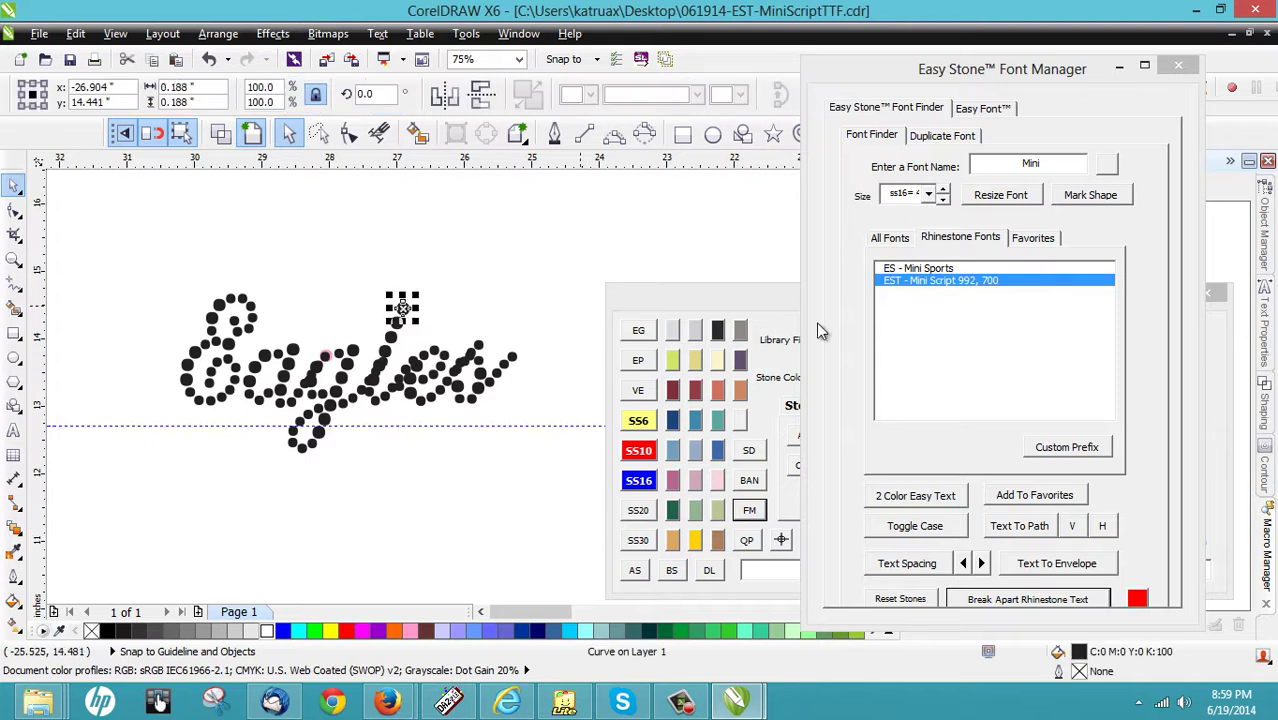
left_click(1072, 203)
left_click_drag(134, 240, 533, 488)
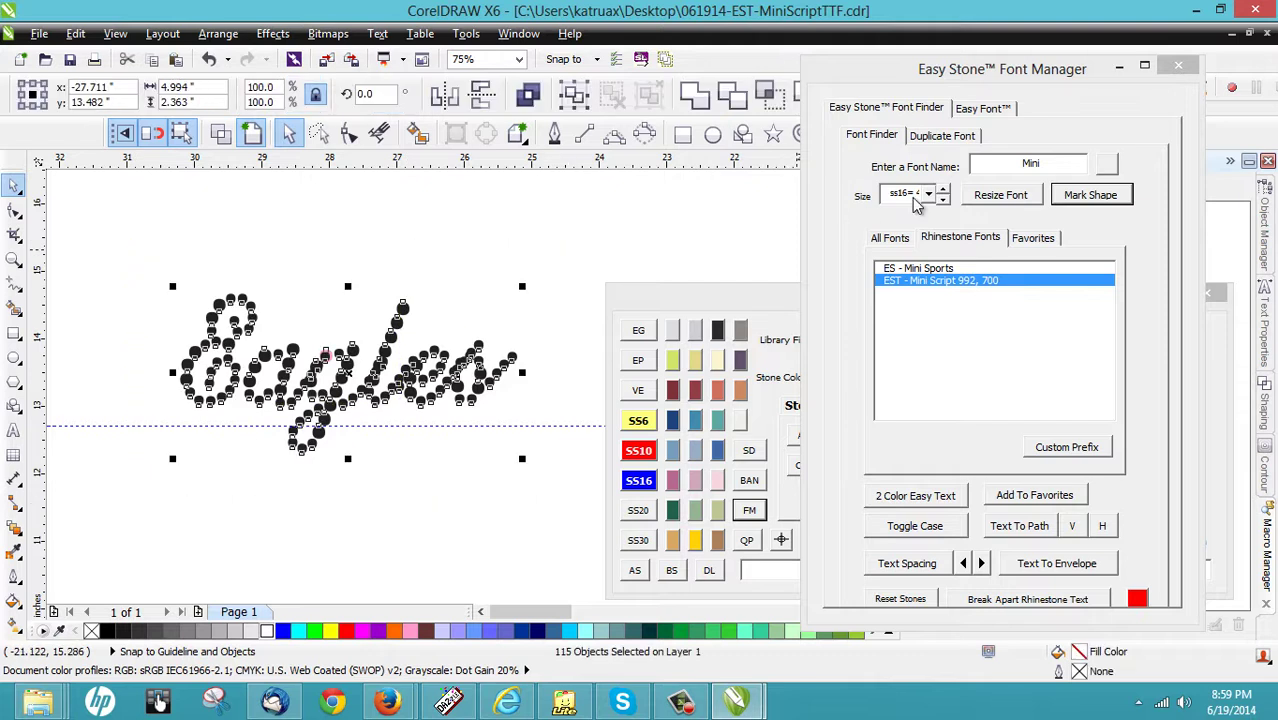
left_click(980, 199)
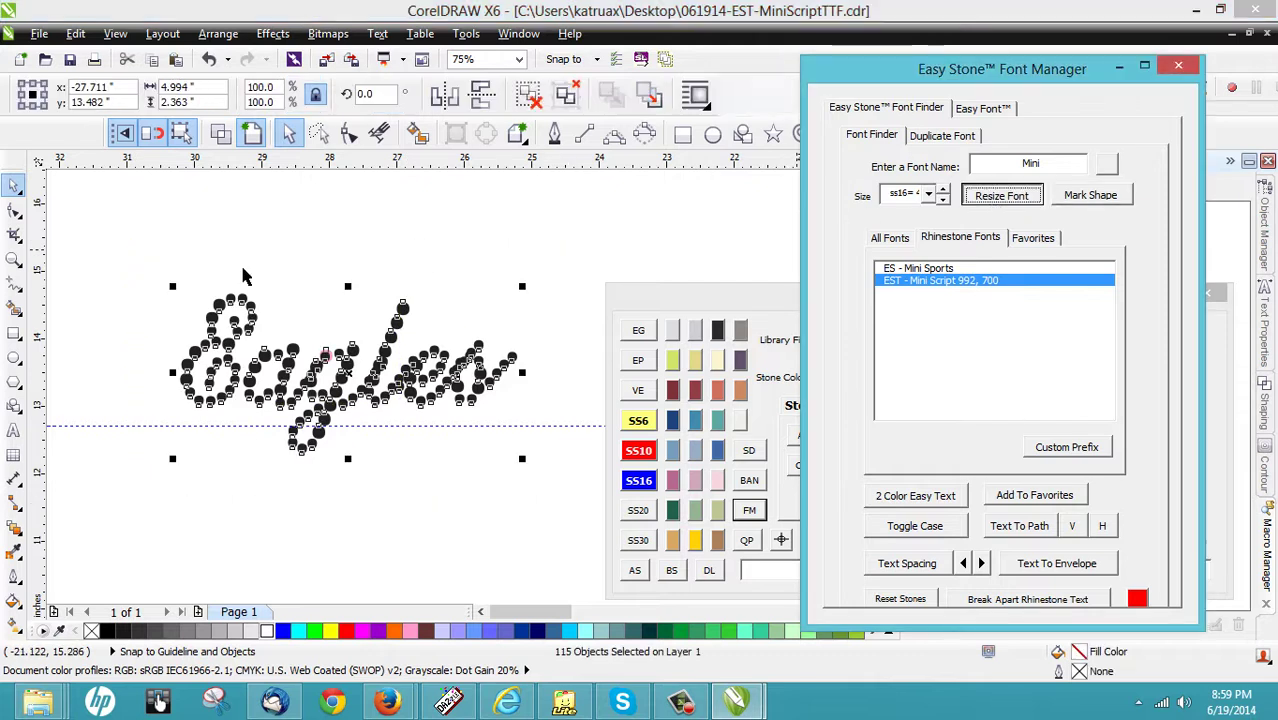
left_click(180, 272)
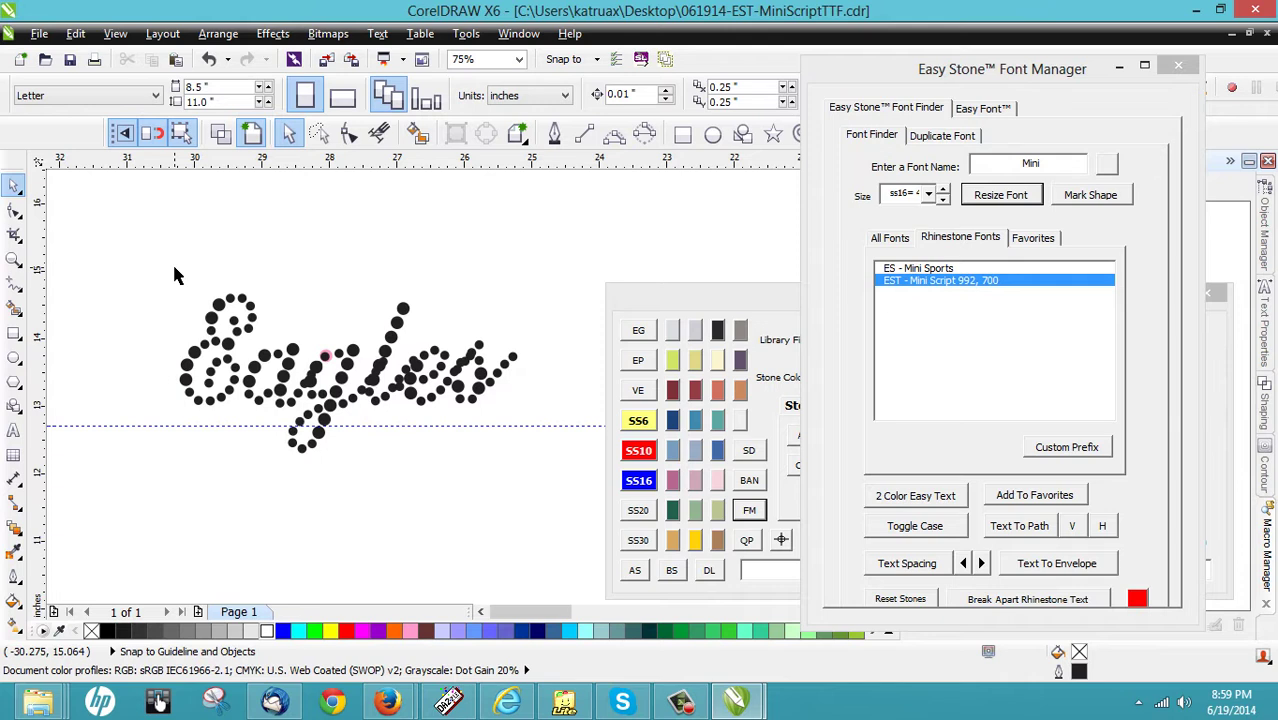
Step: Recolor all the Eagles stones to Crystal
left_click_drag(166, 270, 552, 490)
left_click(672, 337)
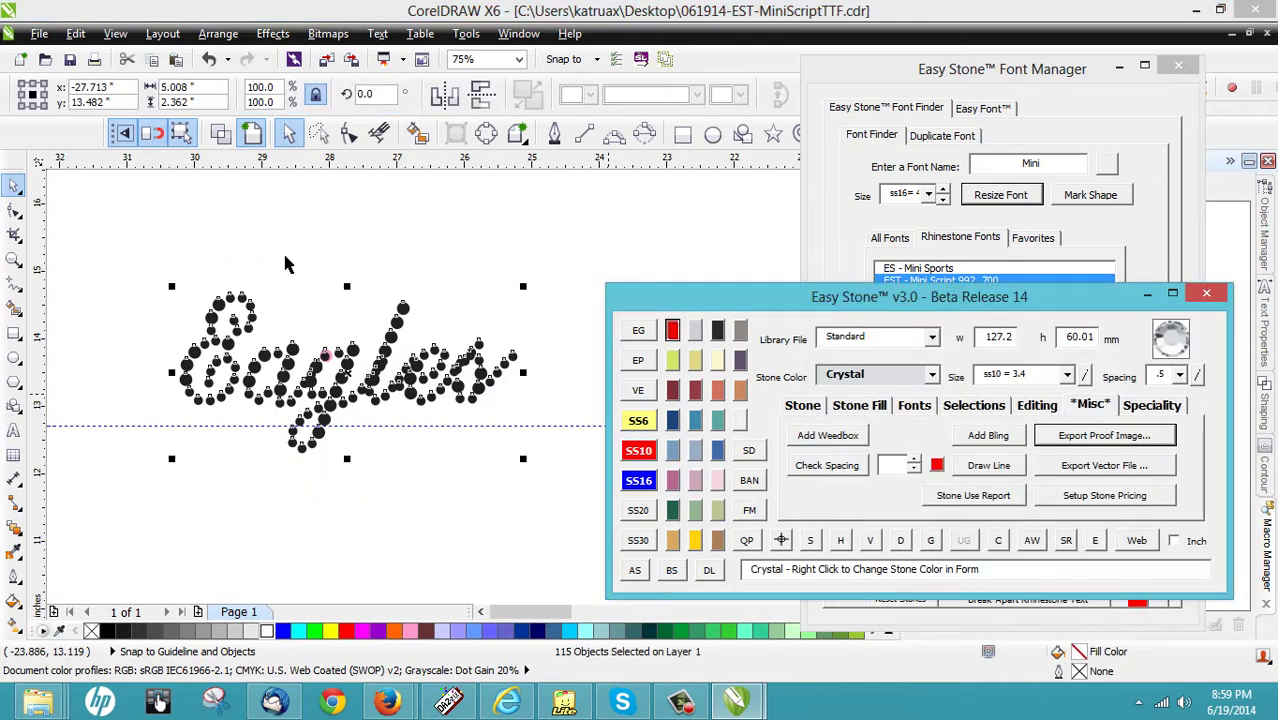
left_click(150, 288)
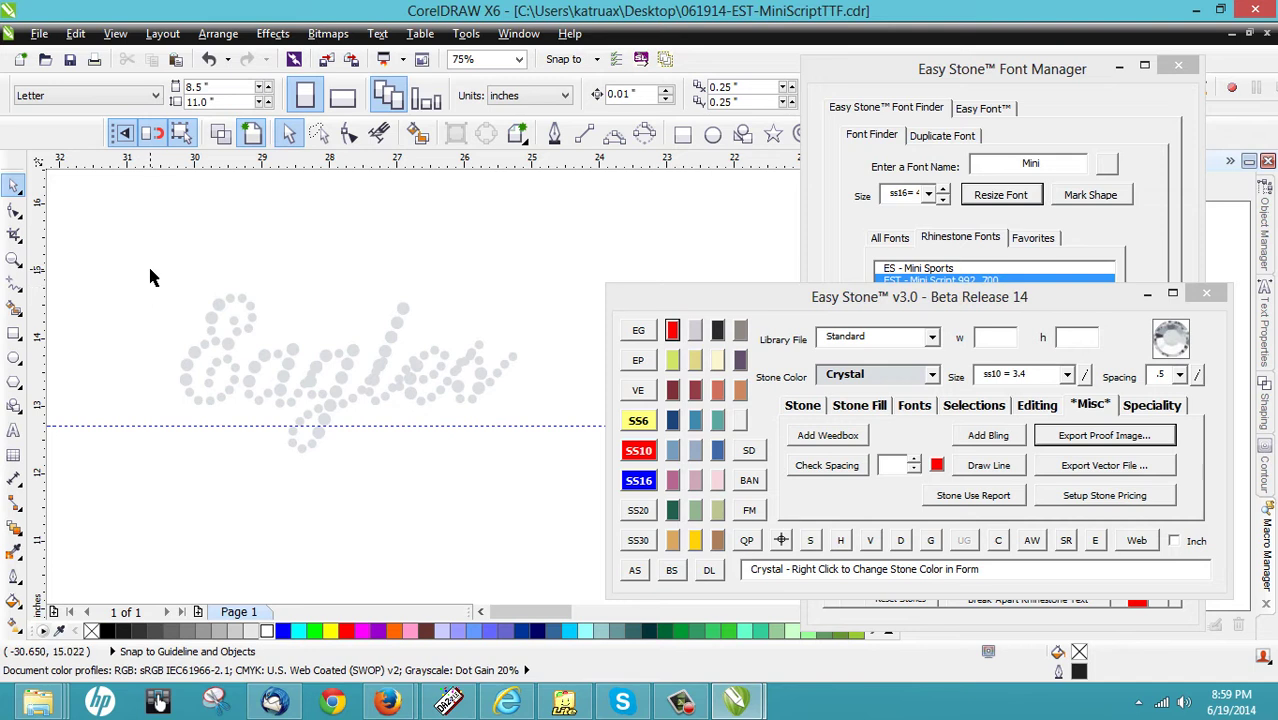
Step: Check all the Eagles stones for overlaps and delete the overlapping ones
left_click_drag(133, 257, 560, 505)
left_click(998, 540)
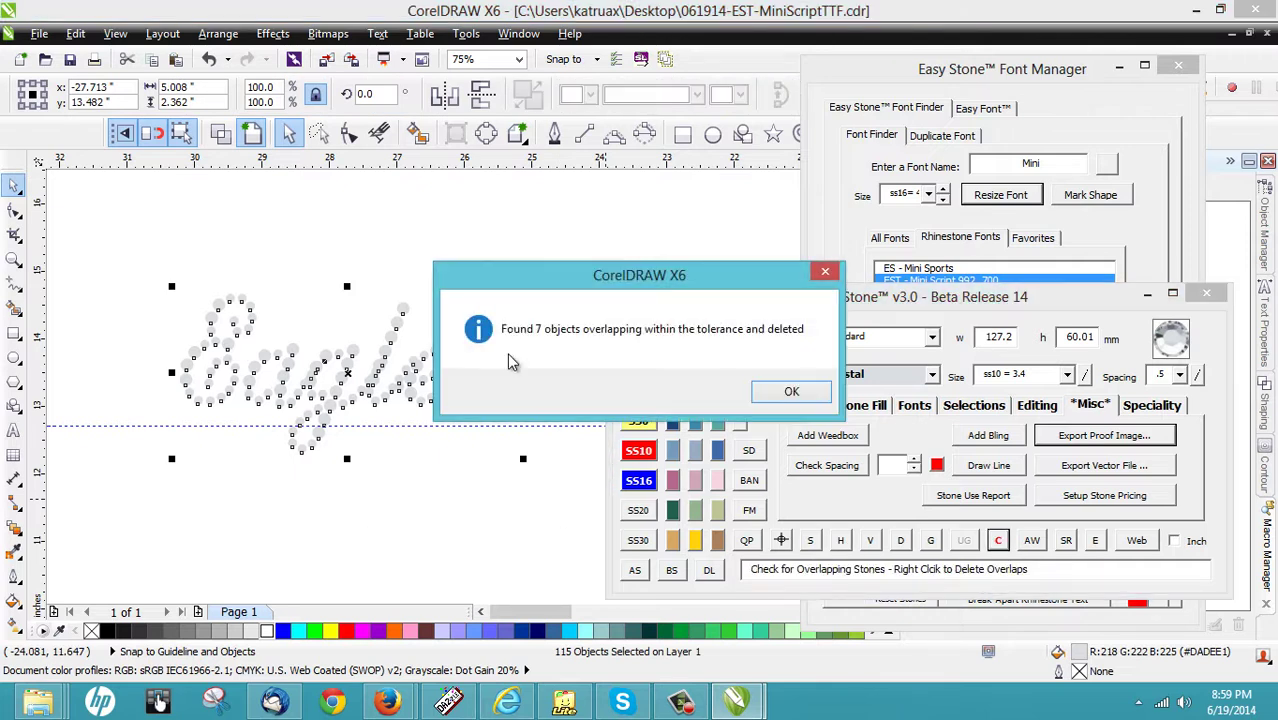
left_click(789, 392)
left_click(330, 521)
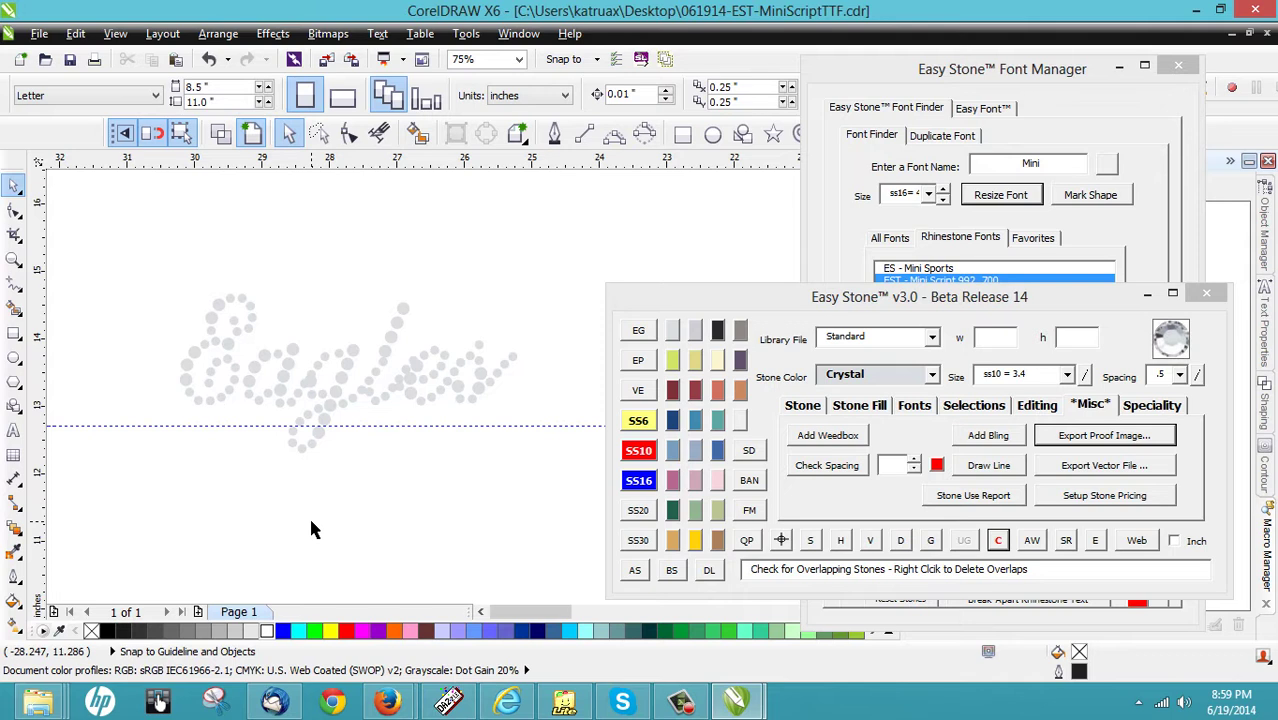
Step: Delete the small stone overlapping the large stone on the lower left curve of the g, beside the a
scroll(385, 349, "up", 2)
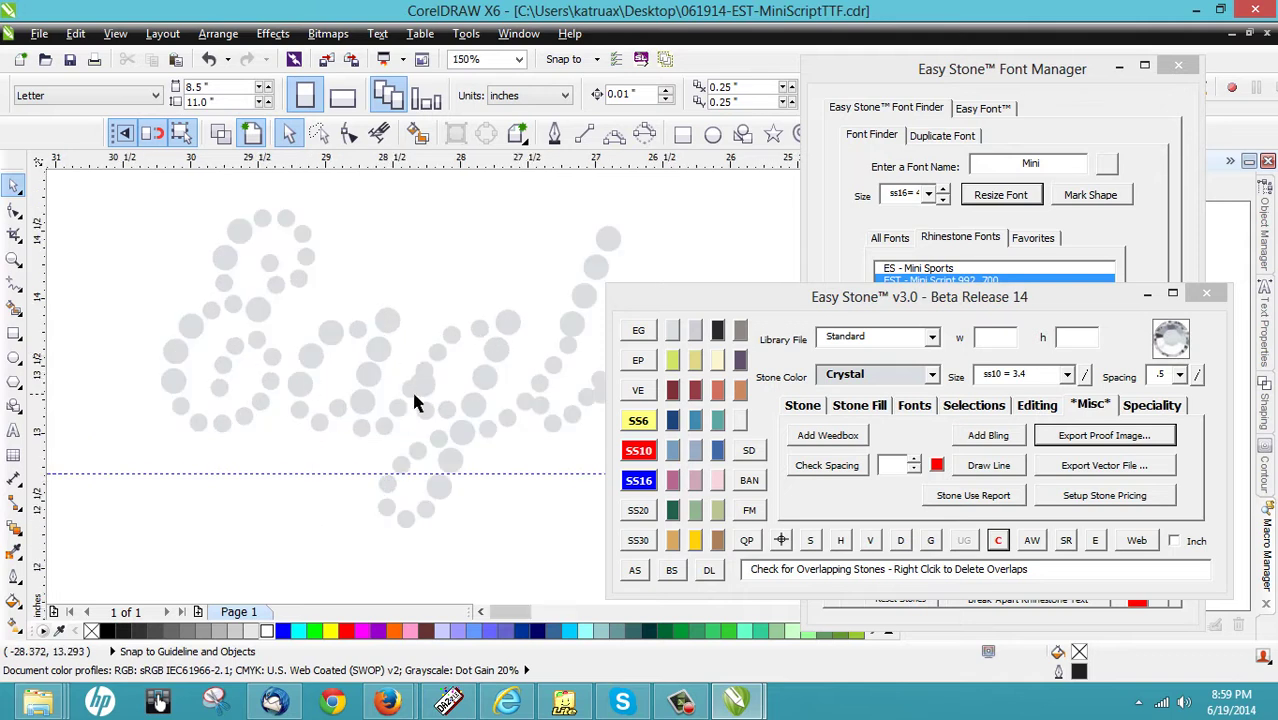
scroll(426, 391, "up", 2)
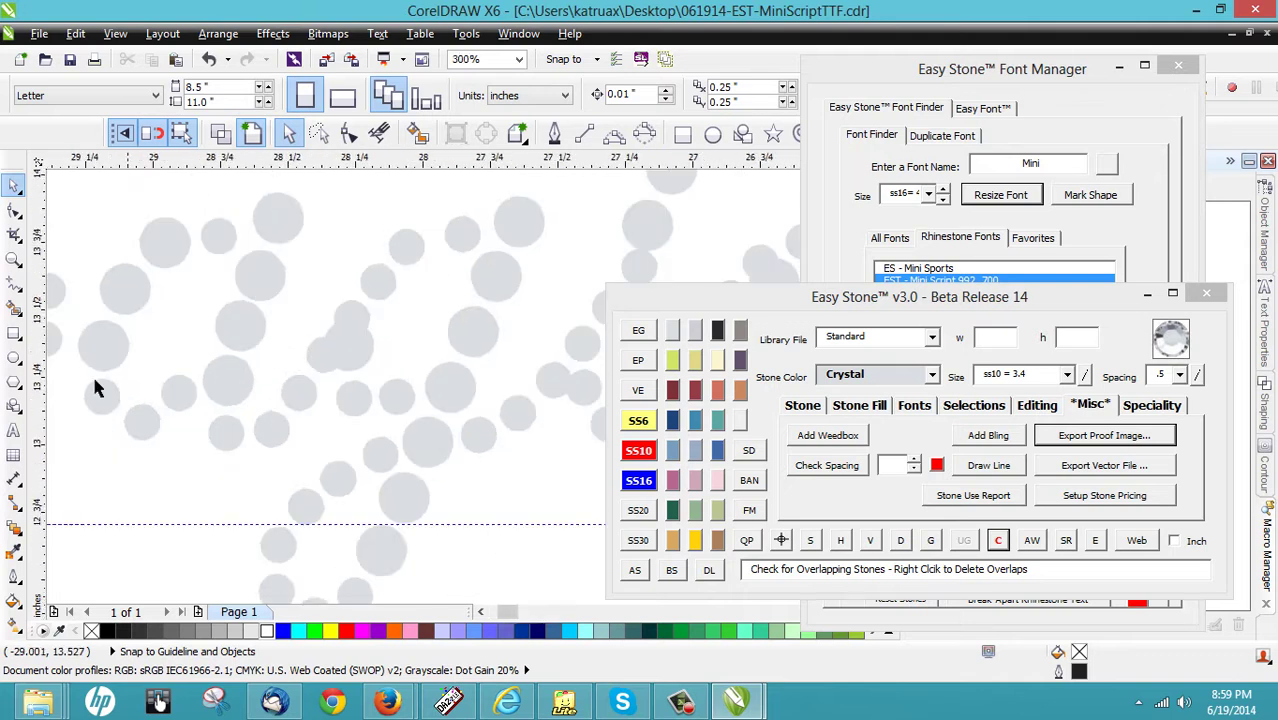
left_click_drag(265, 324, 293, 342)
scroll(293, 350, "up", 2)
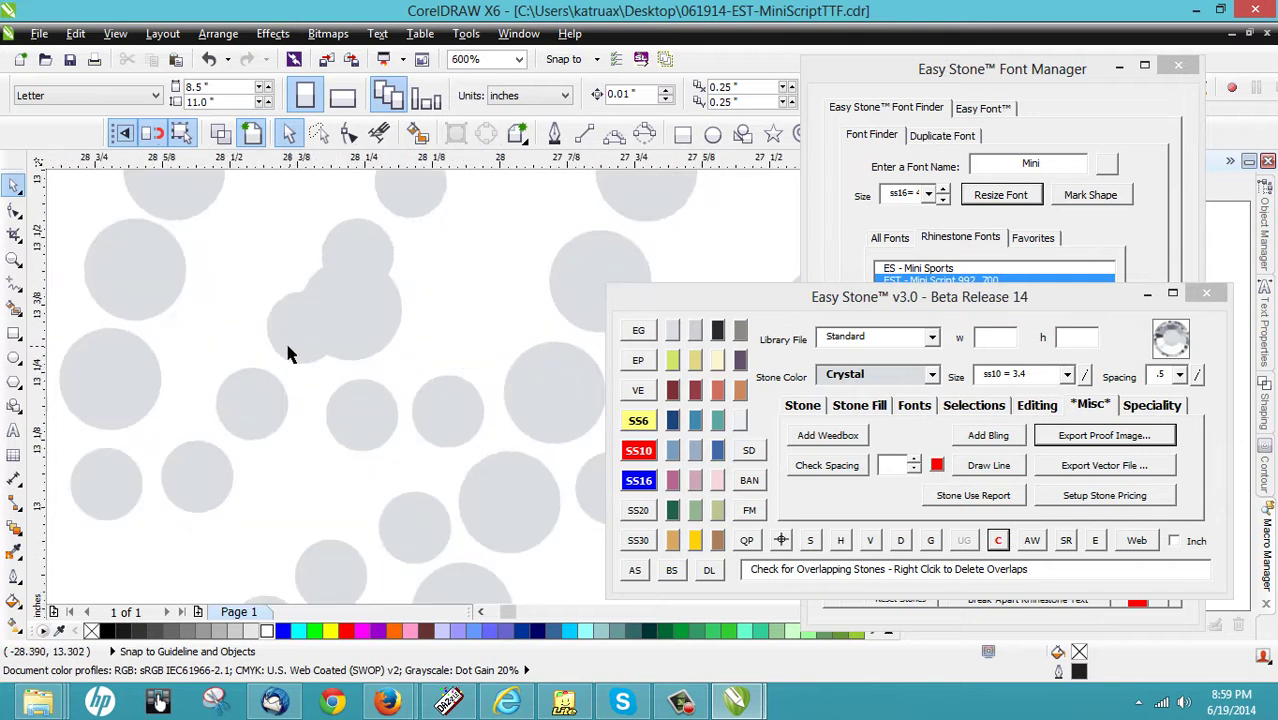
left_click(290, 354)
key("Delete")
scroll(299, 251, "down", 2)
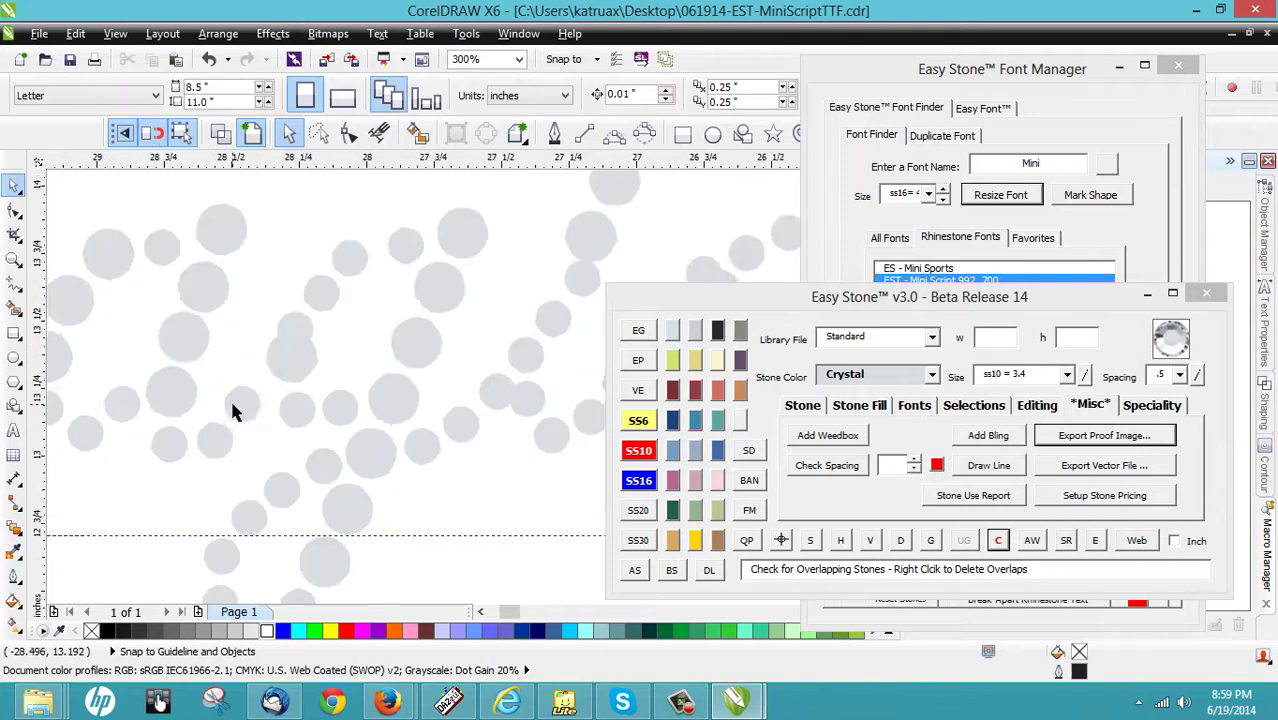
Step: Delete another small stone on the g's left curve, move the overlapping small stone into its place and resize it to ss16
scroll(299, 251, "up", 2)
left_click(337, 318)
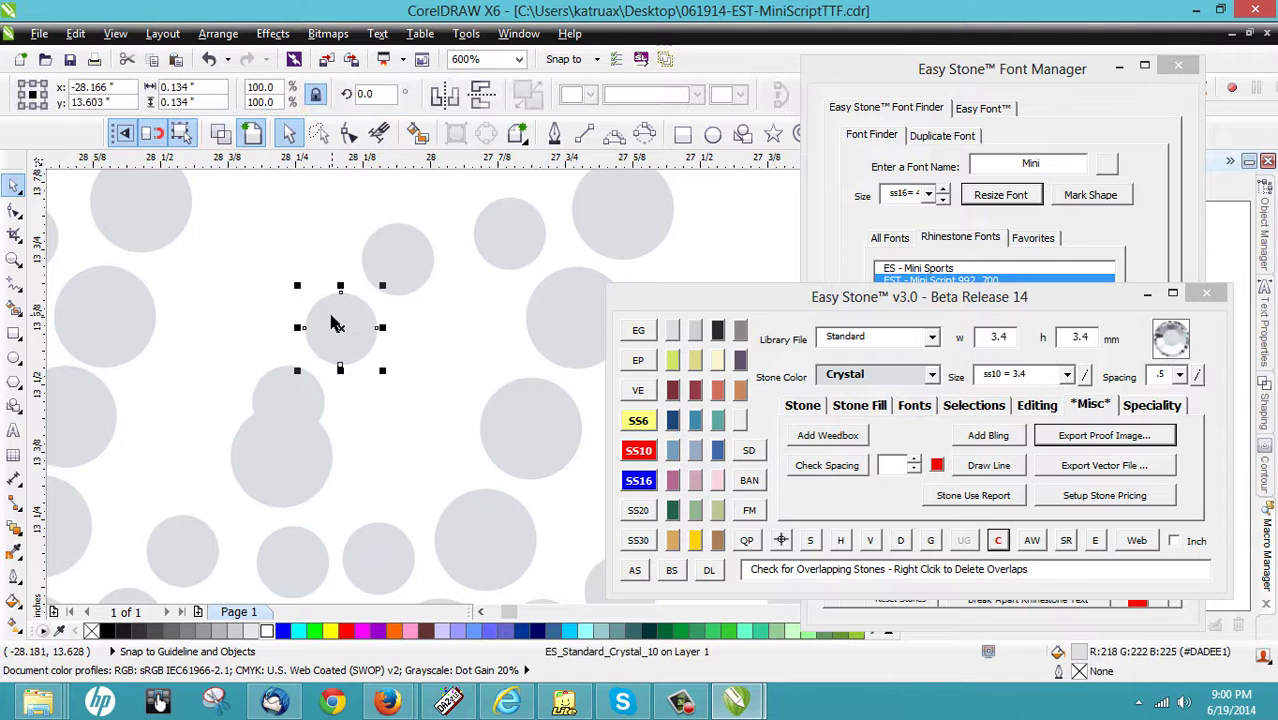
key("Delete")
left_click_drag(304, 369, 334, 304)
left_click(632, 481)
scroll(362, 306, "down", 1)
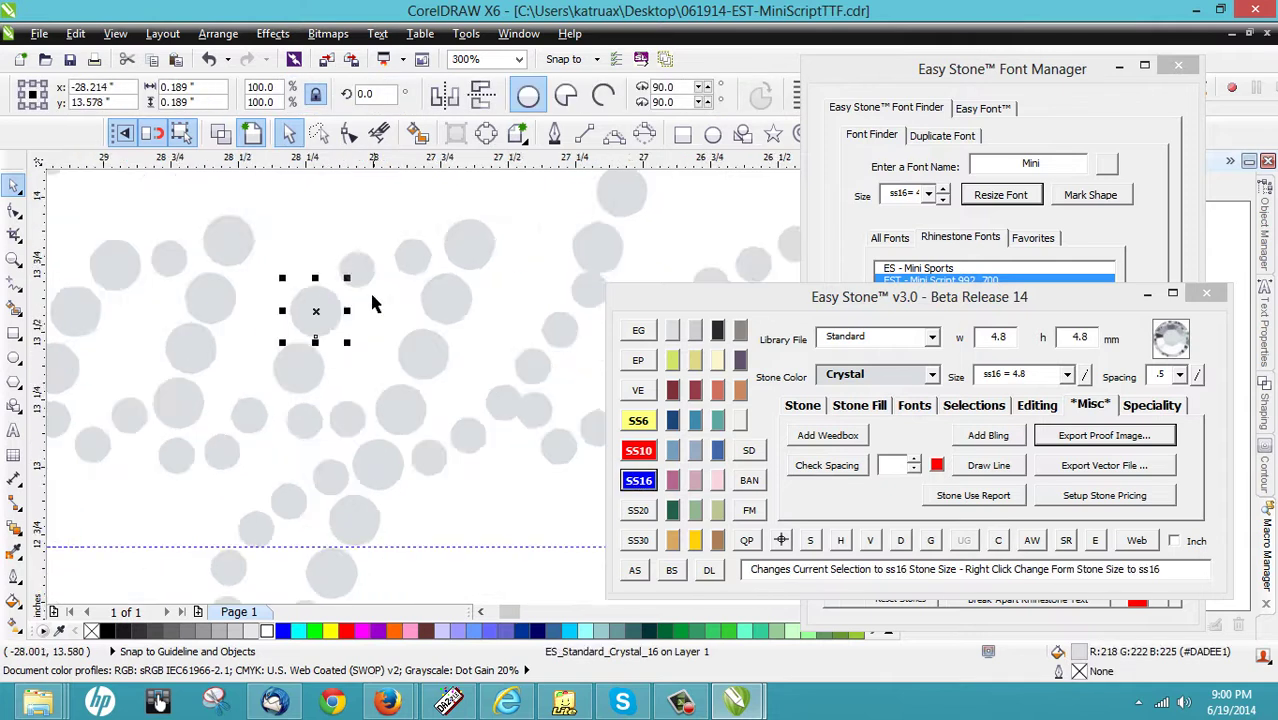
scroll(401, 226, "up", 1)
scroll(401, 227, "down", 2)
scroll(385, 265, "up", 1)
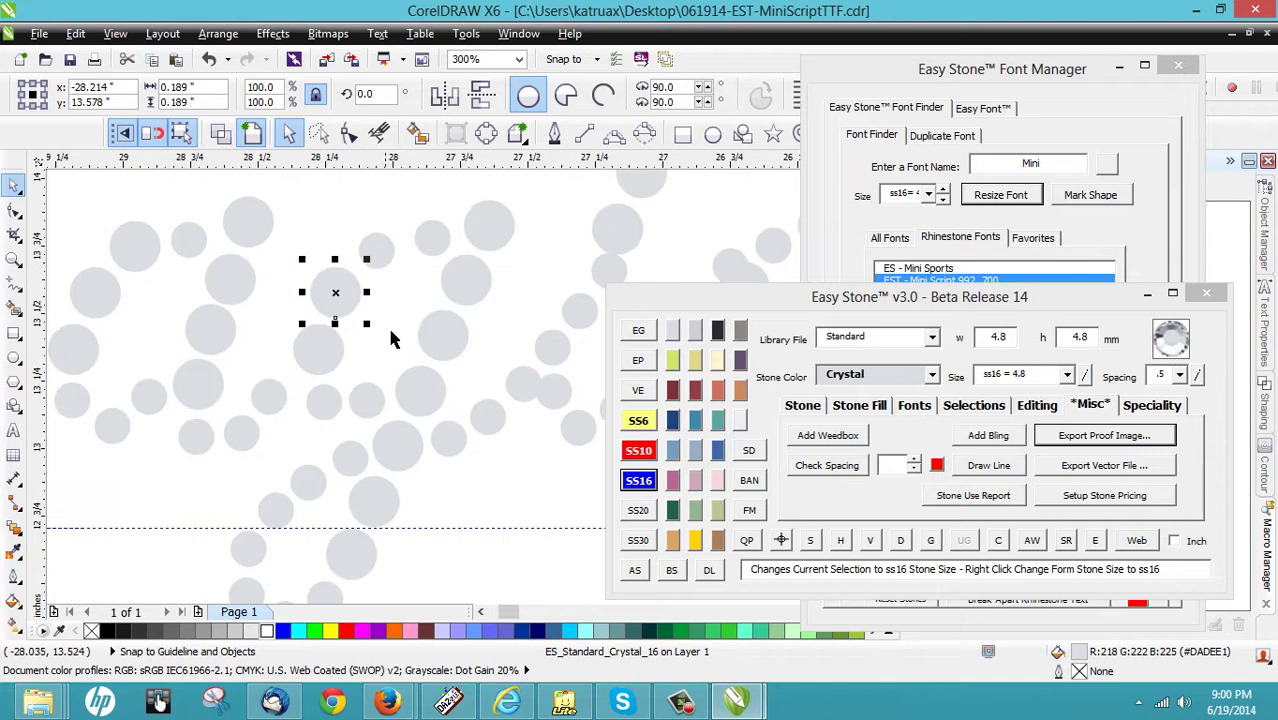
Step: Select the eight stones around the g's bowl, from its lower right stone to its top right stone, and respace them
left_click(424, 392)
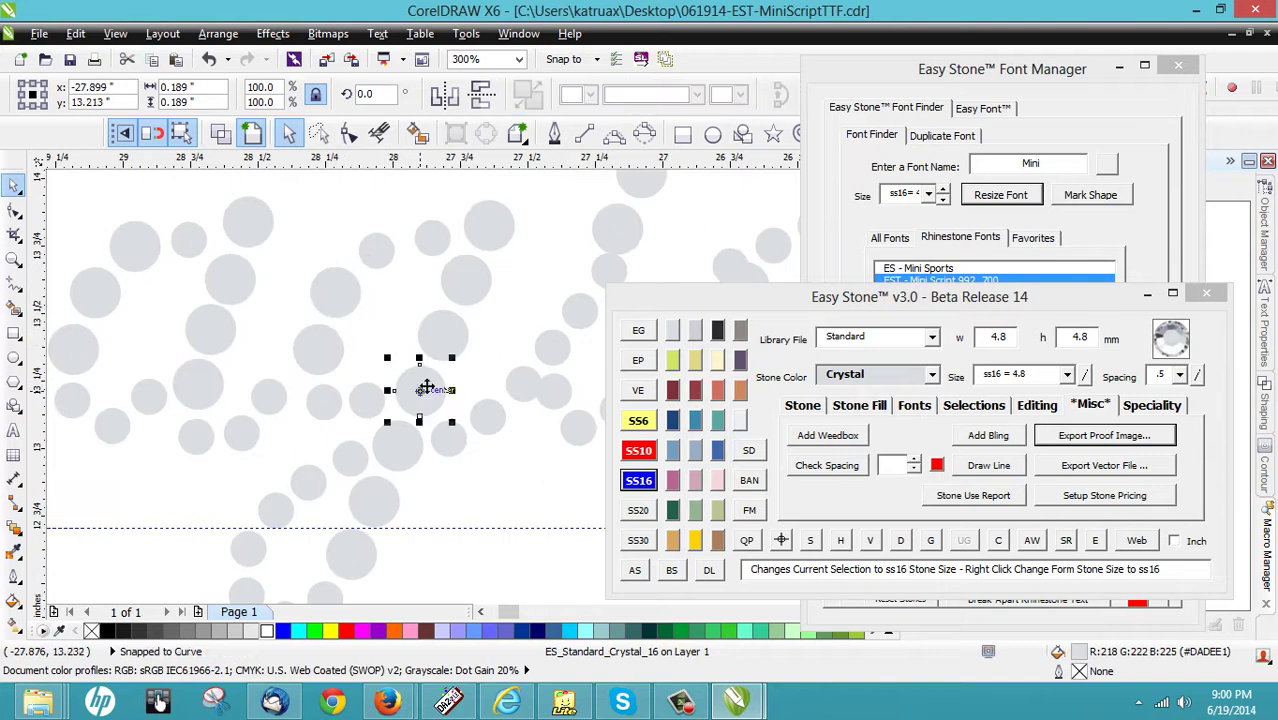
left_click(372, 404, "shift")
left_click(326, 406, "shift")
left_click(320, 334, "shift")
left_click(345, 288, "shift")
left_click(378, 251, "shift")
left_click(428, 246, "shift")
left_click(490, 240, "shift")
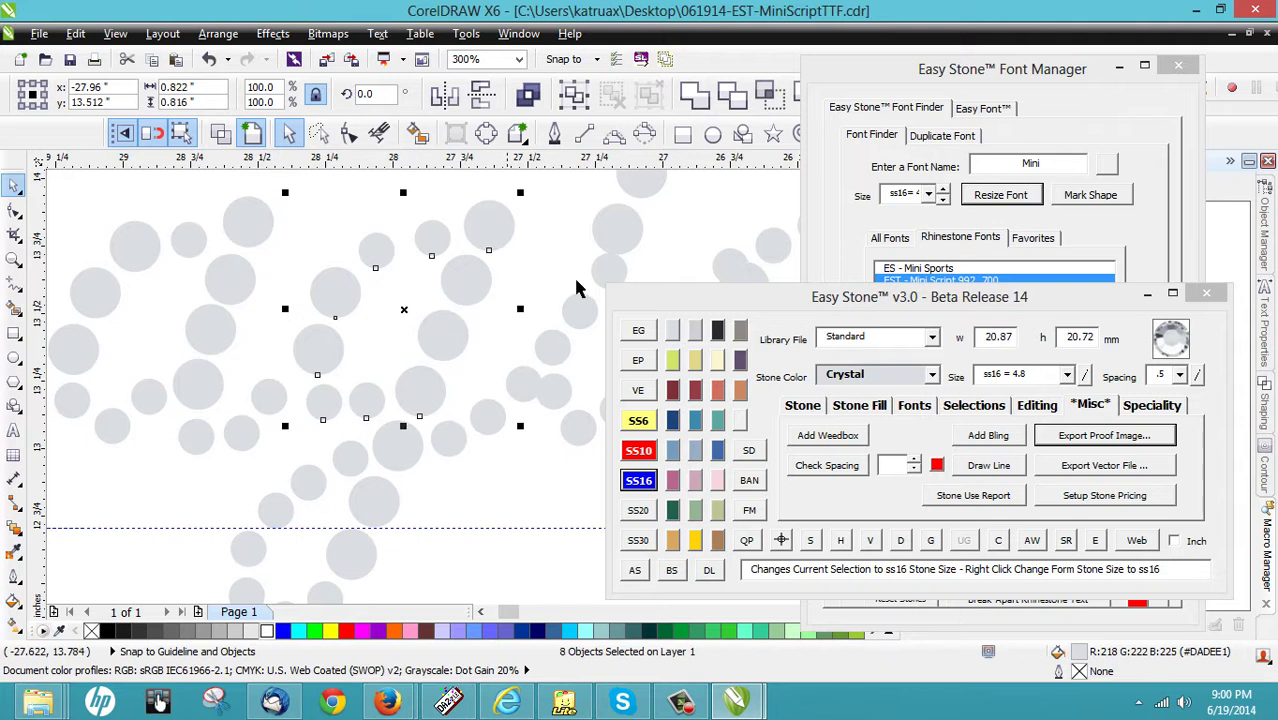
left_click(900, 541)
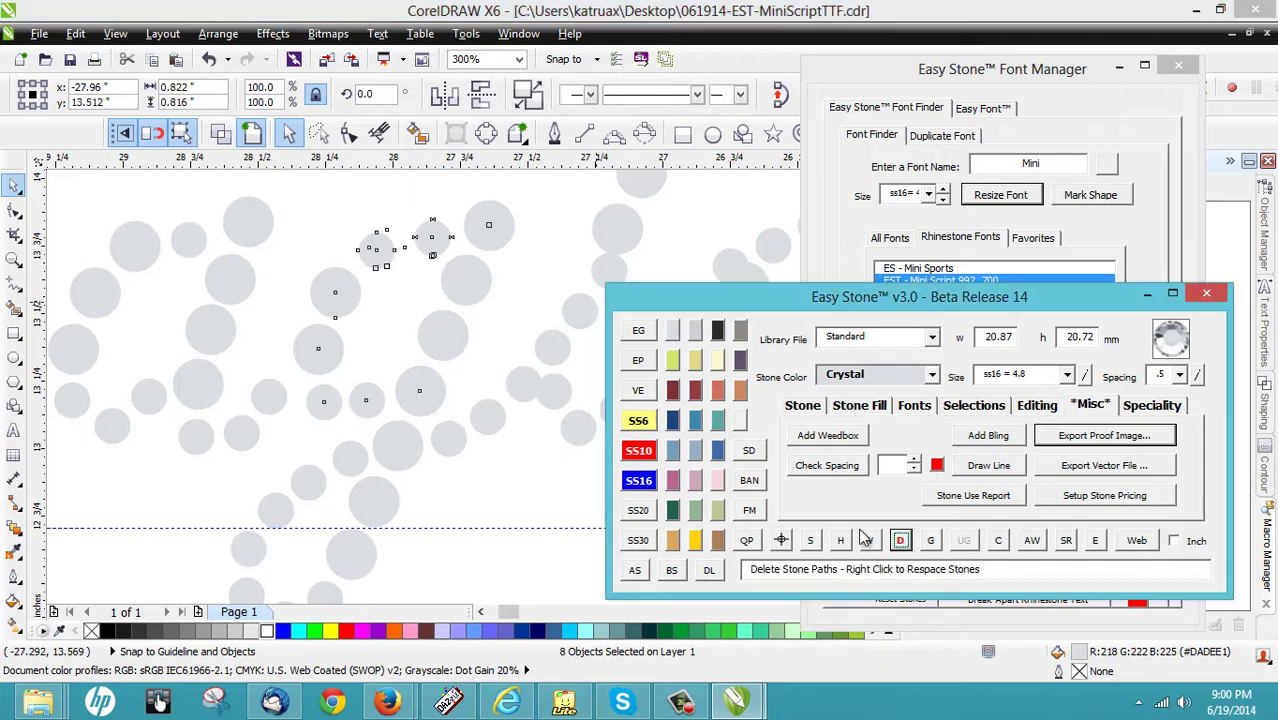
right_click(900, 541)
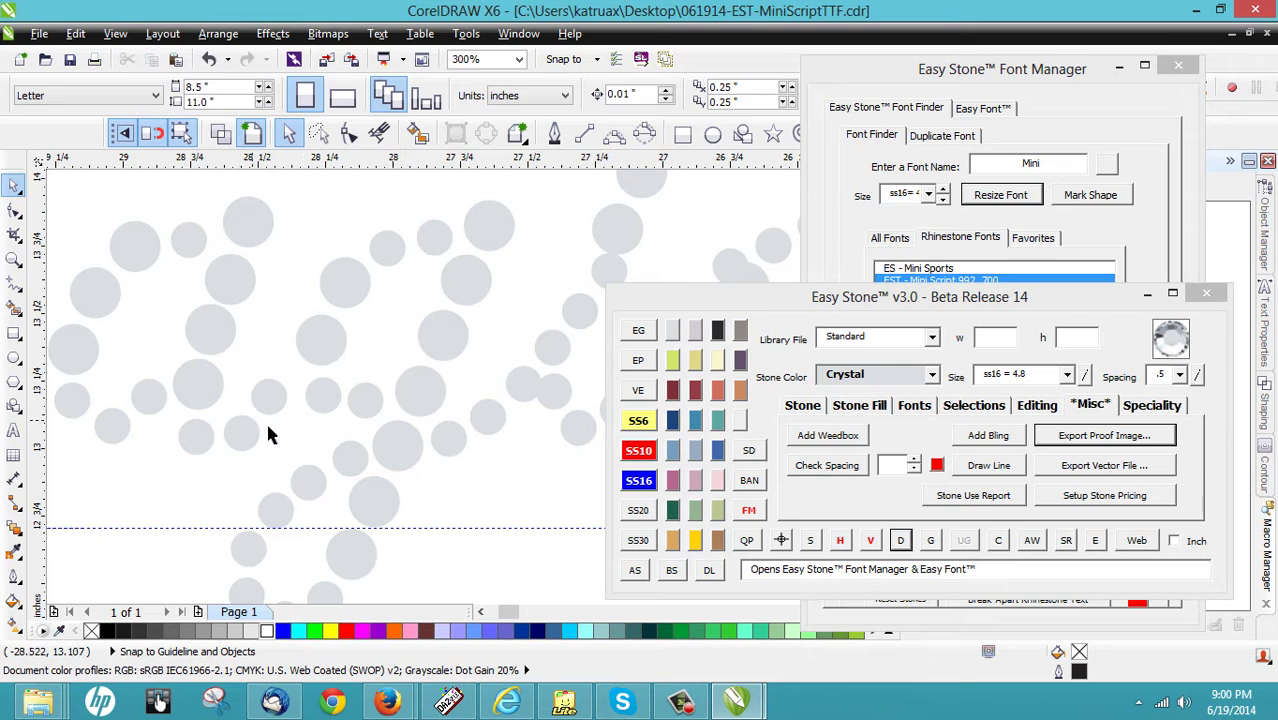
Step: Reposition the small stones where the a's tail joins the g so they follow an evenly spaced curve
scroll(250, 405, "down", 2)
scroll(249, 427, "up", 4)
left_click_drag(311, 393, 335, 424)
left_click_drag(222, 460, 226, 456)
left_click_drag(365, 438, 374, 375)
left_click_drag(291, 434, 330, 412)
scroll(211, 444, "up", 1)
left_click_drag(193, 451, 271, 437)
scroll(352, 288, "down", 2)
left_click(354, 290)
Step: Reposition the small stones at the foot of the l, where the g's tail joins it, so they follow an even curve without overlapping
scroll(300, 348, "down", 4)
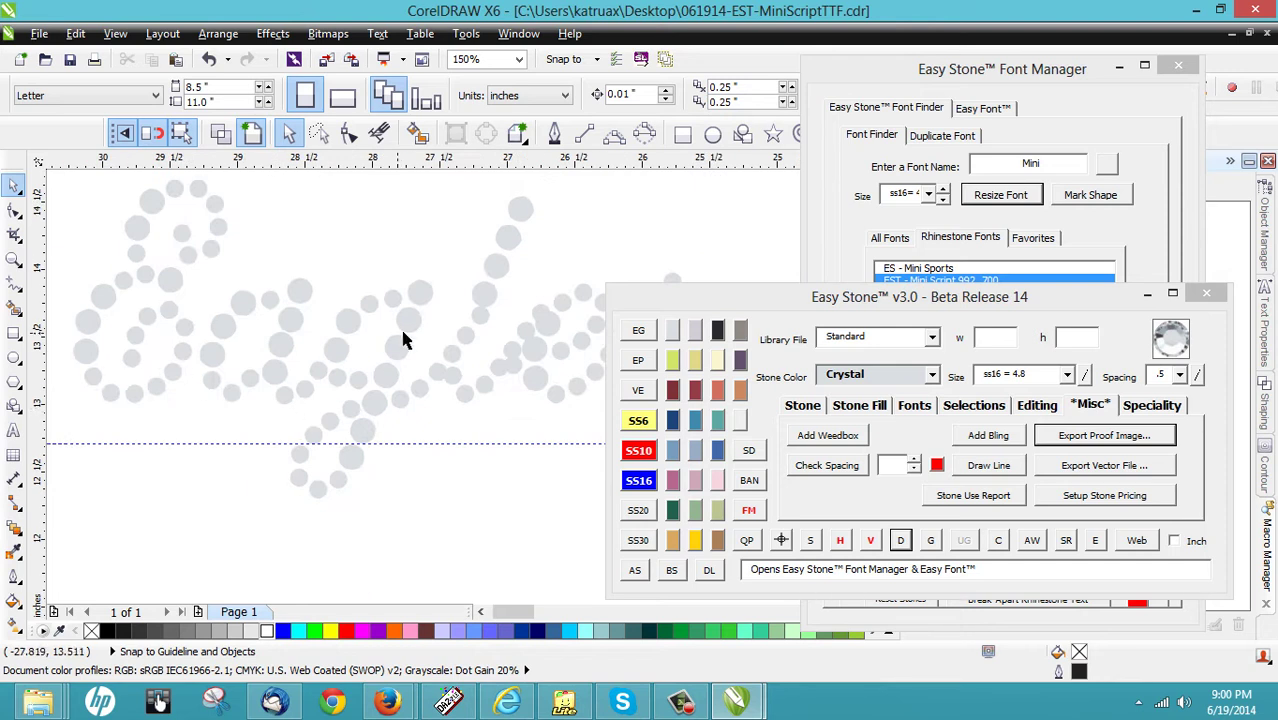
scroll(358, 345, "up", 1)
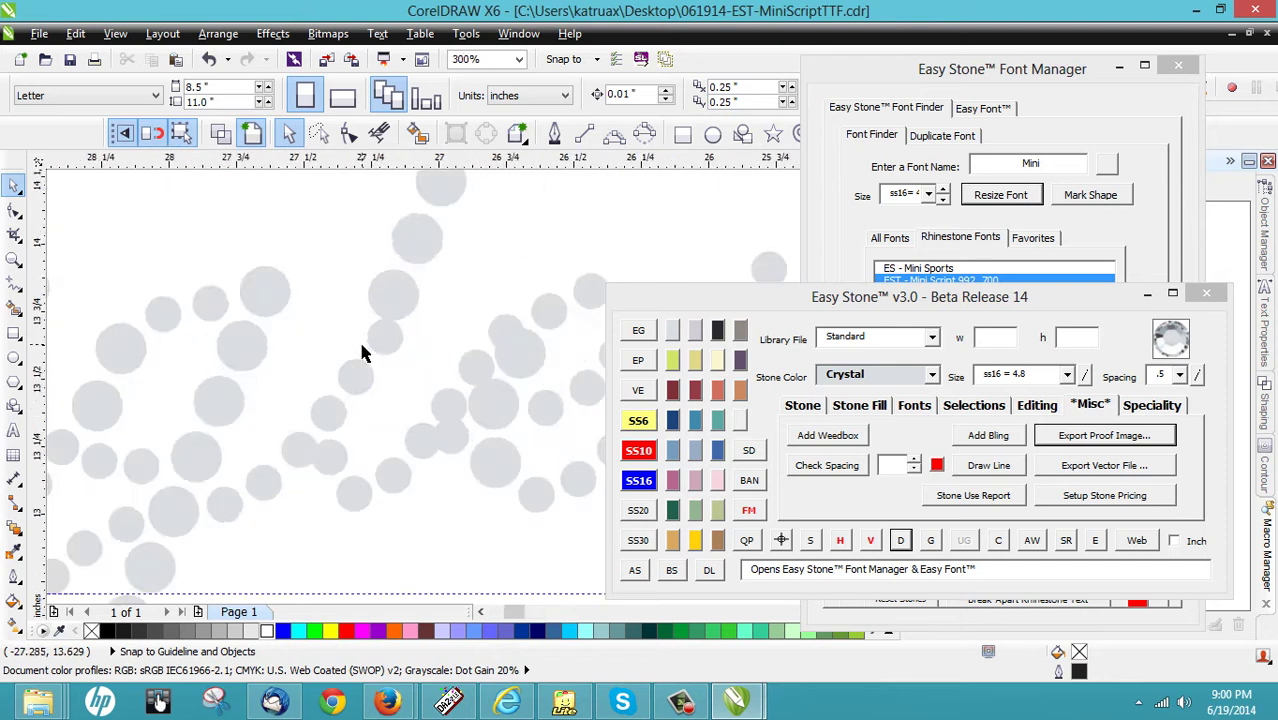
scroll(378, 488, "up", 1)
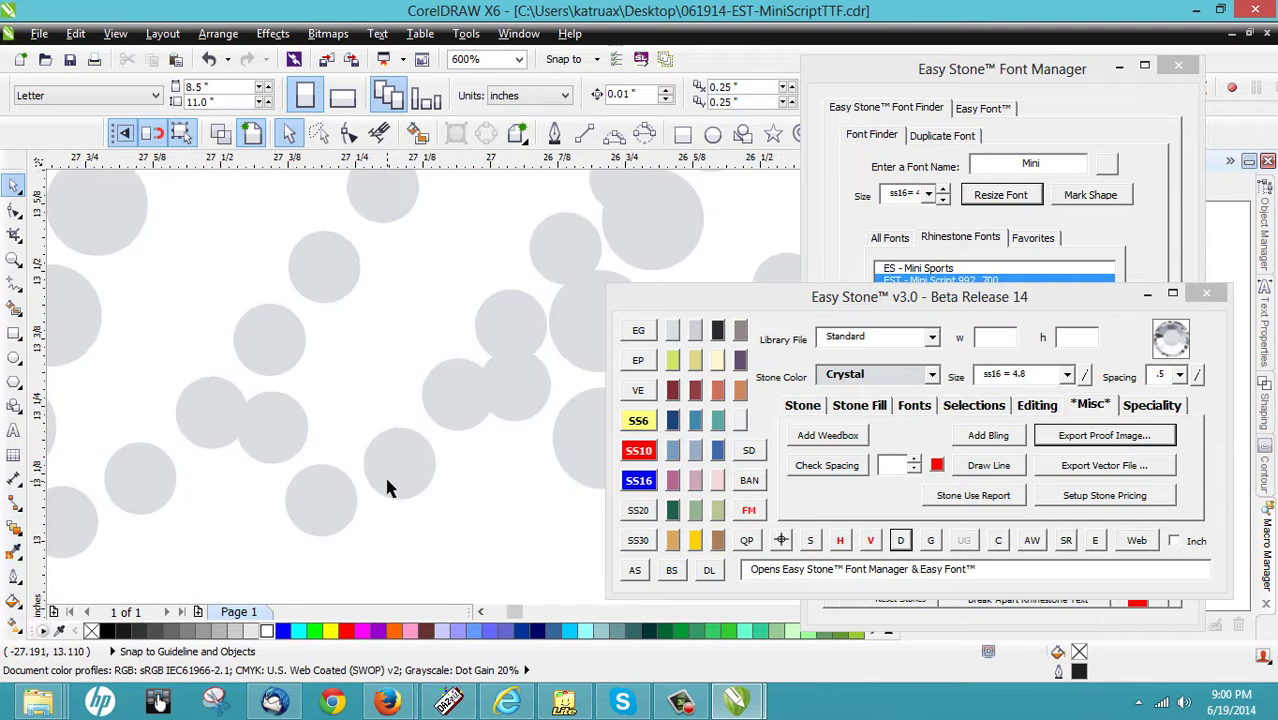
scroll(376, 428, "right", 3)
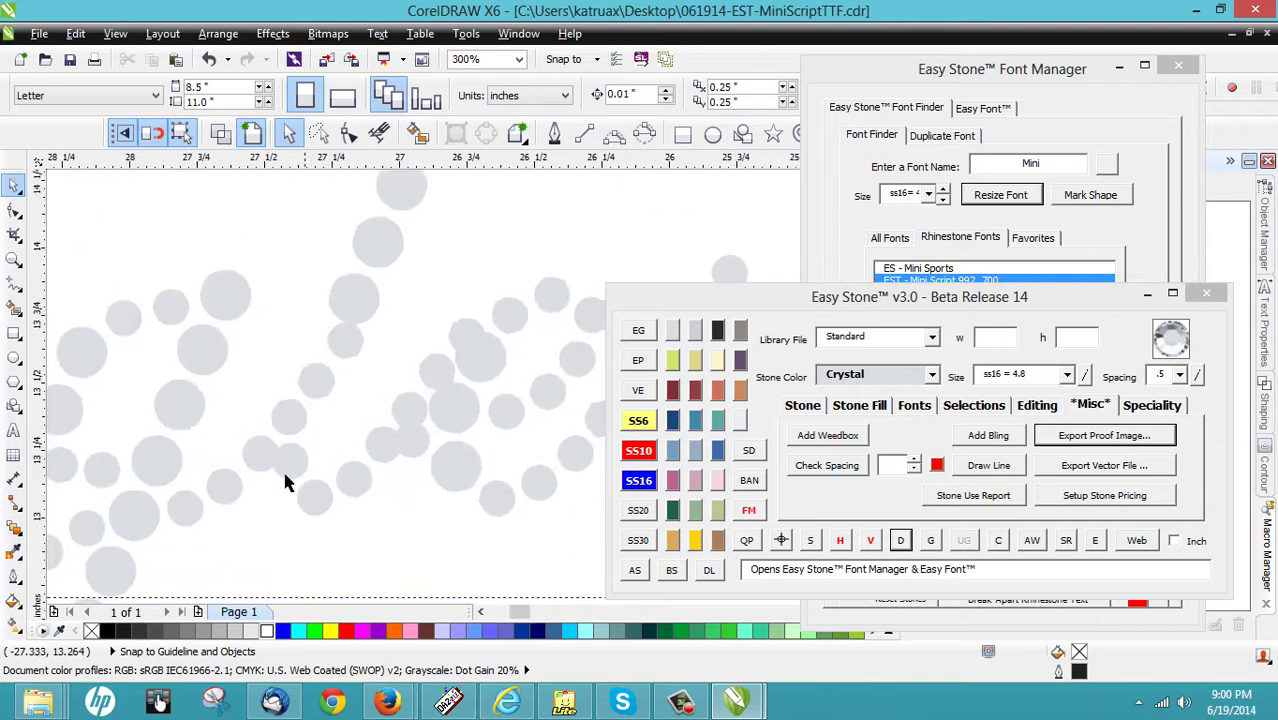
left_click_drag(110, 424, 133, 416)
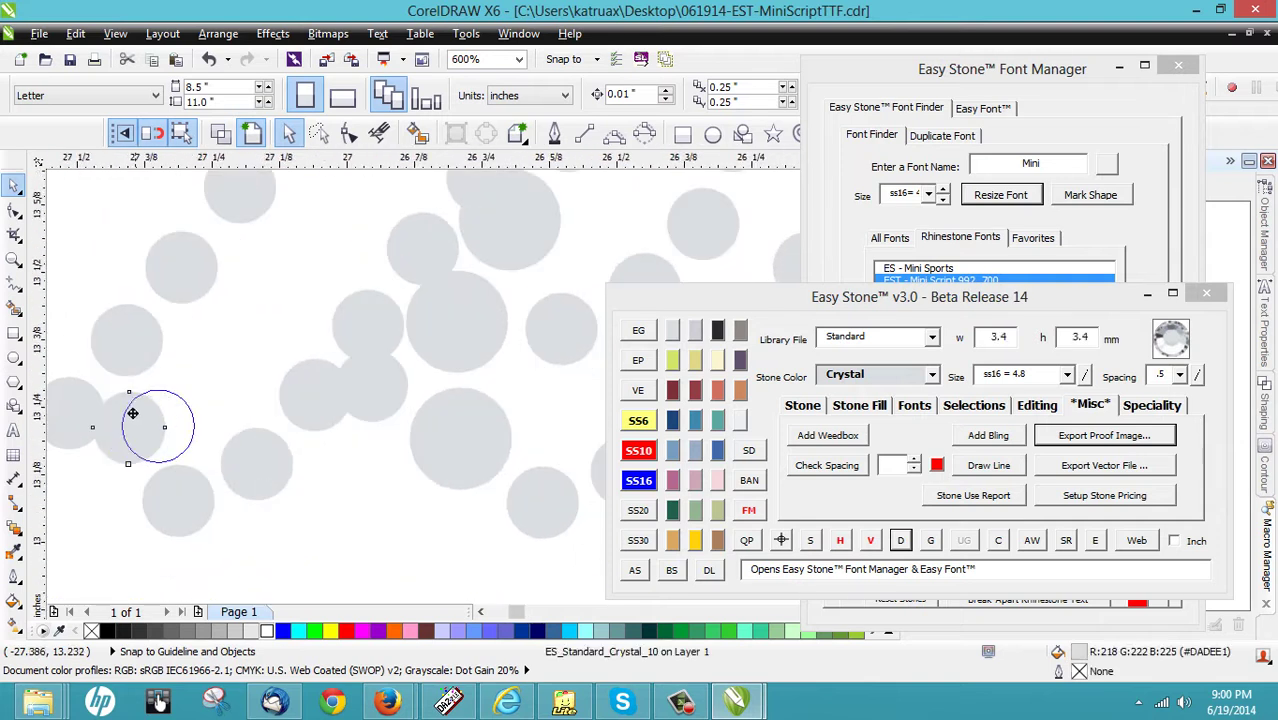
left_click_drag(259, 464, 274, 475)
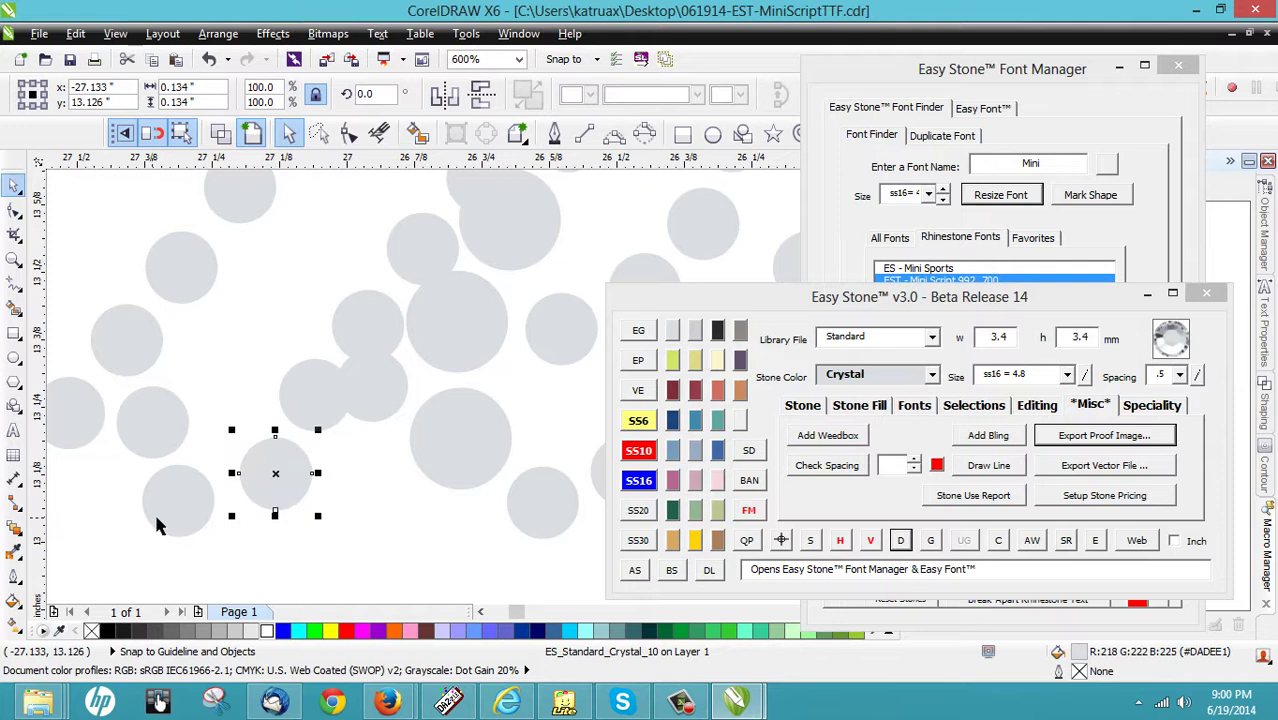
scroll(170, 500, "up", 1)
left_click_drag(170, 500, 198, 503)
Step: Replace the two small stones directly below the l's lowest large stone with one large stone continuing the stem
scroll(262, 515, "down", 2)
left_click(285, 378)
left_click(285, 358)
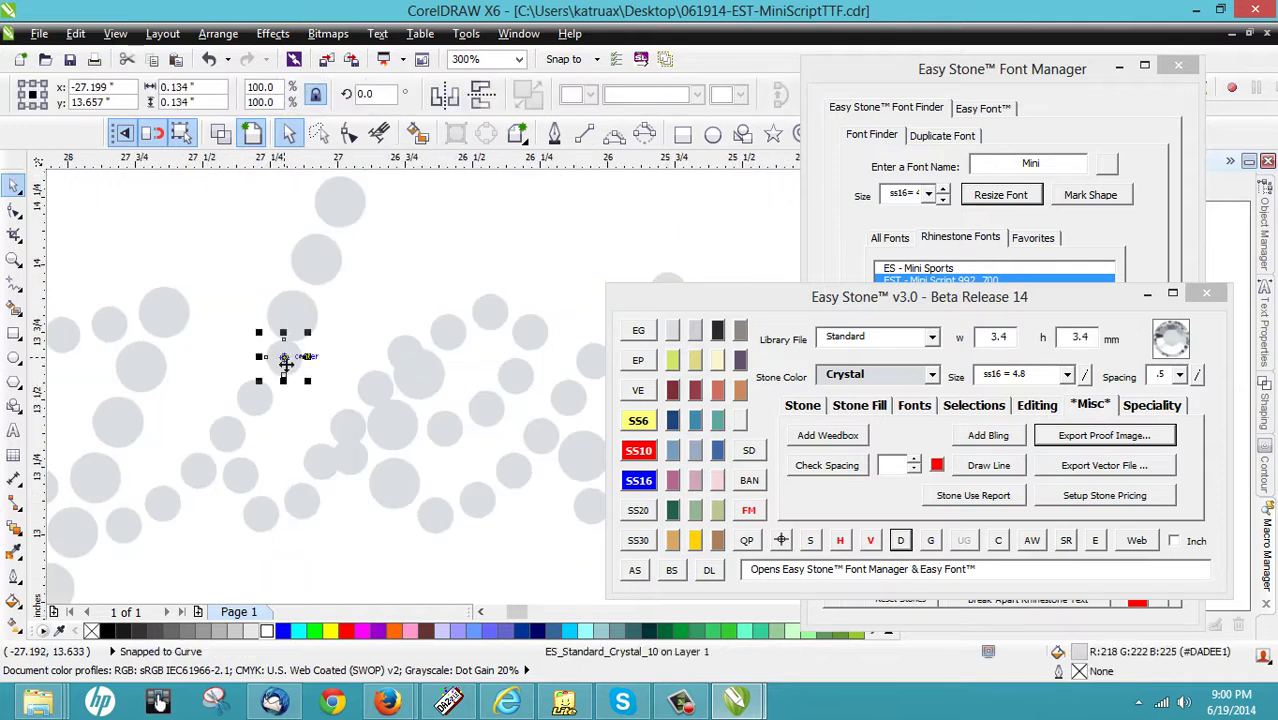
key("Delete")
left_click_drag(297, 328, 265, 372)
left_click(294, 417)
scroll(297, 419, "down", 1)
scroll(271, 418, "up", 1)
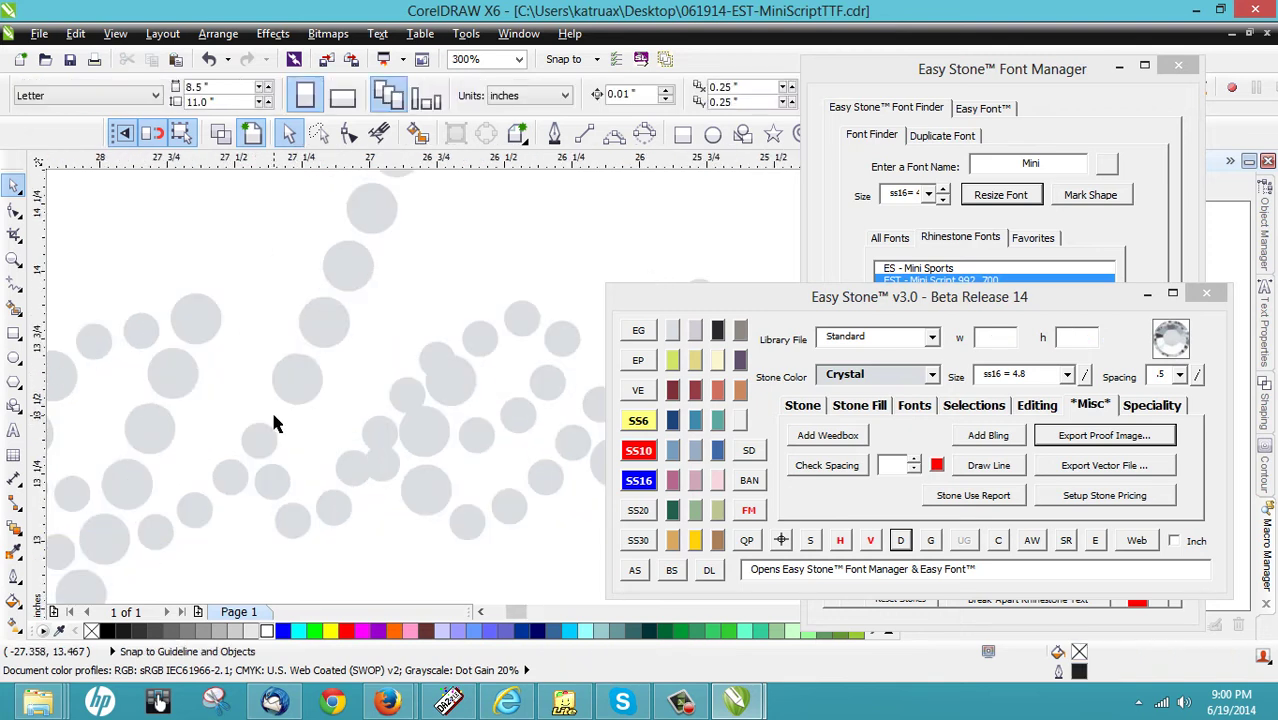
Step: Duplicate the small stone on the l's lower stem and place the copy just below the lowest large stone
scroll(277, 425, "down", 1)
scroll(266, 428, "up", 2)
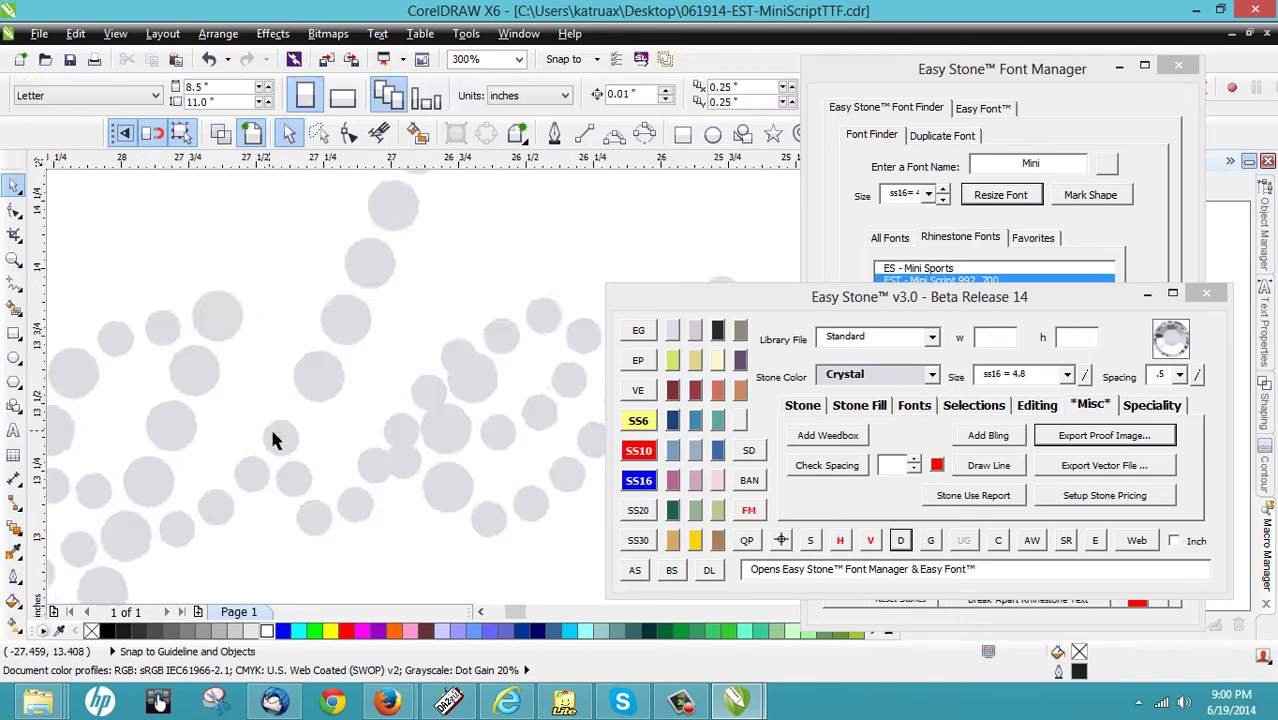
left_click_drag(288, 440, 320, 402)
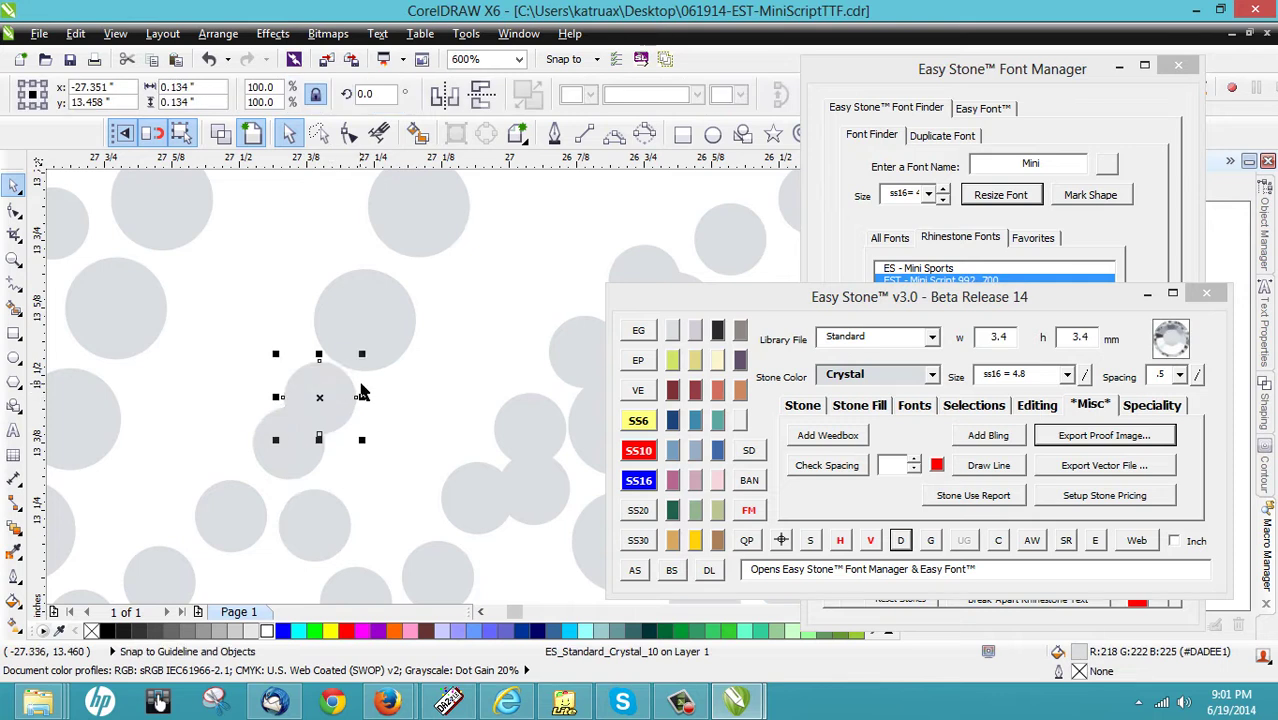
scroll(315, 319, "down", 1)
left_click(310, 318)
scroll(325, 378, "down", 1)
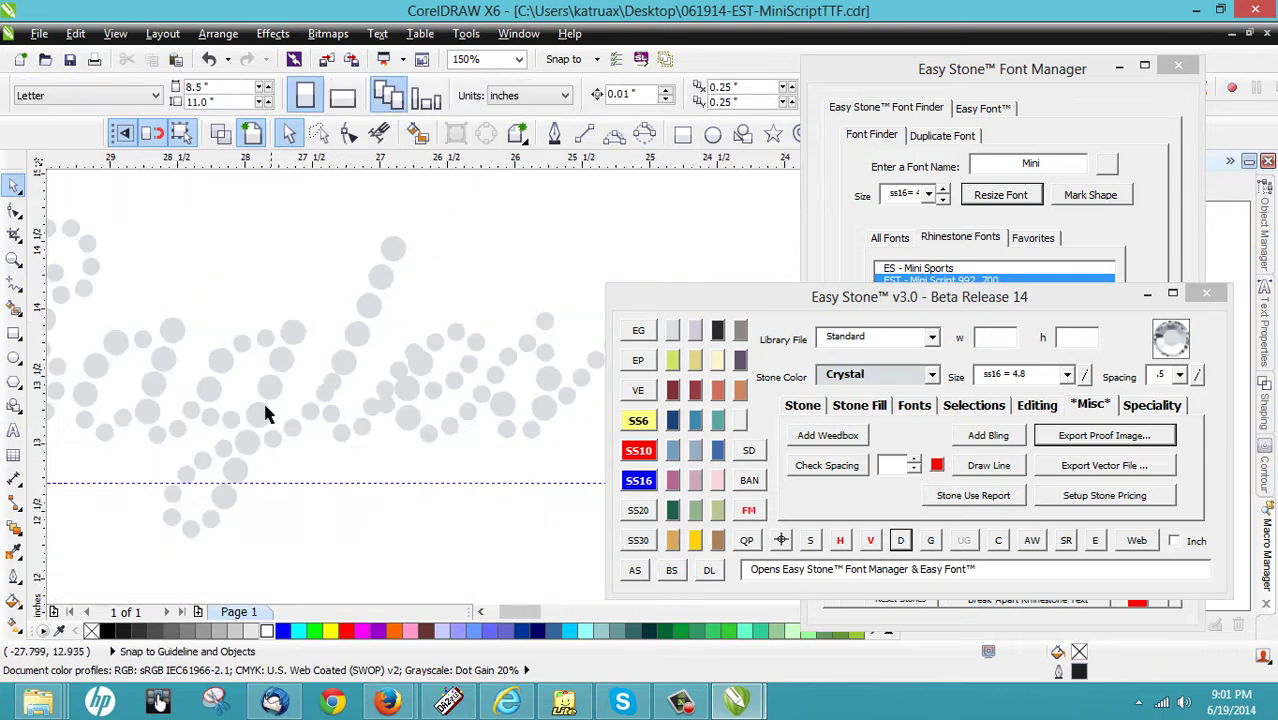
Step: Select the eleven stones from the top of the l down to the g's tail with the Freehand Pick tool, respace them and remove the stone path
left_click(318, 134)
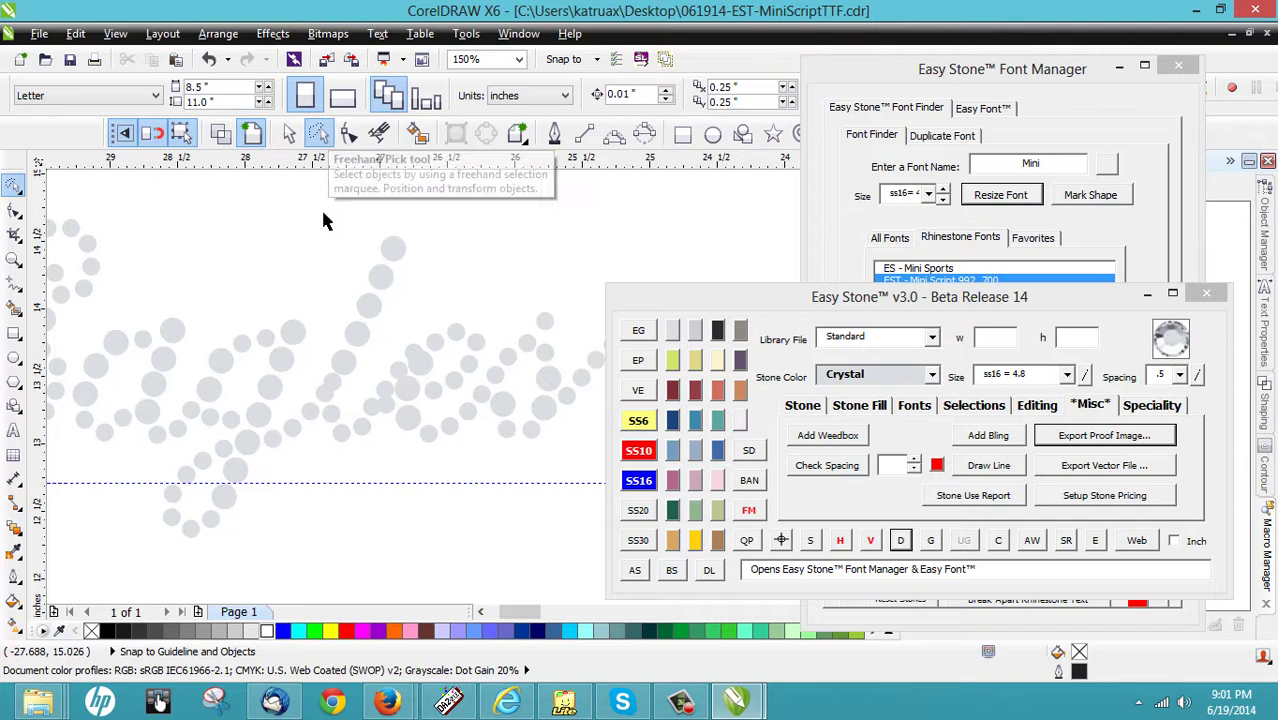
mouse_move(432, 240)
left_mouse_down()
mouse_move(417, 312)
mouse_move(365, 393)
mouse_move(265, 459)
mouse_move(221, 441)
mouse_move(229, 424)
mouse_move(300, 398)
left_mouse_up()
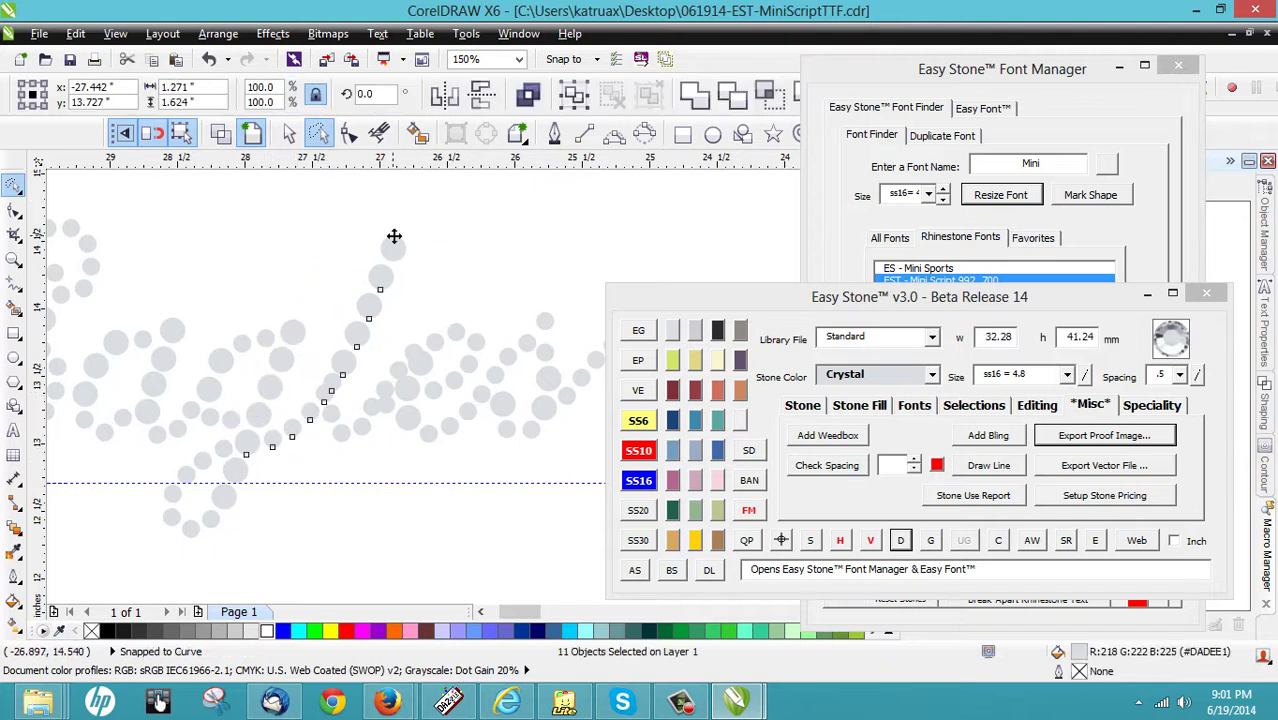
left_click(902, 544)
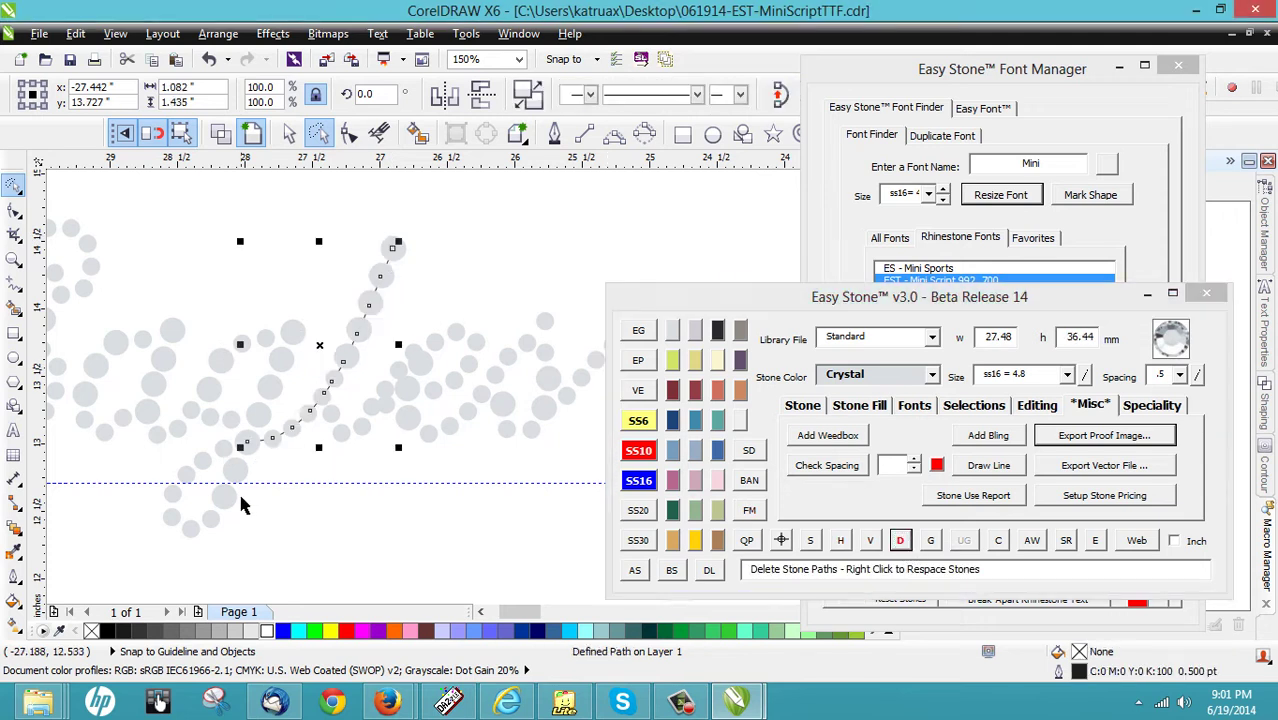
right_click(900, 540)
left_click(546, 573)
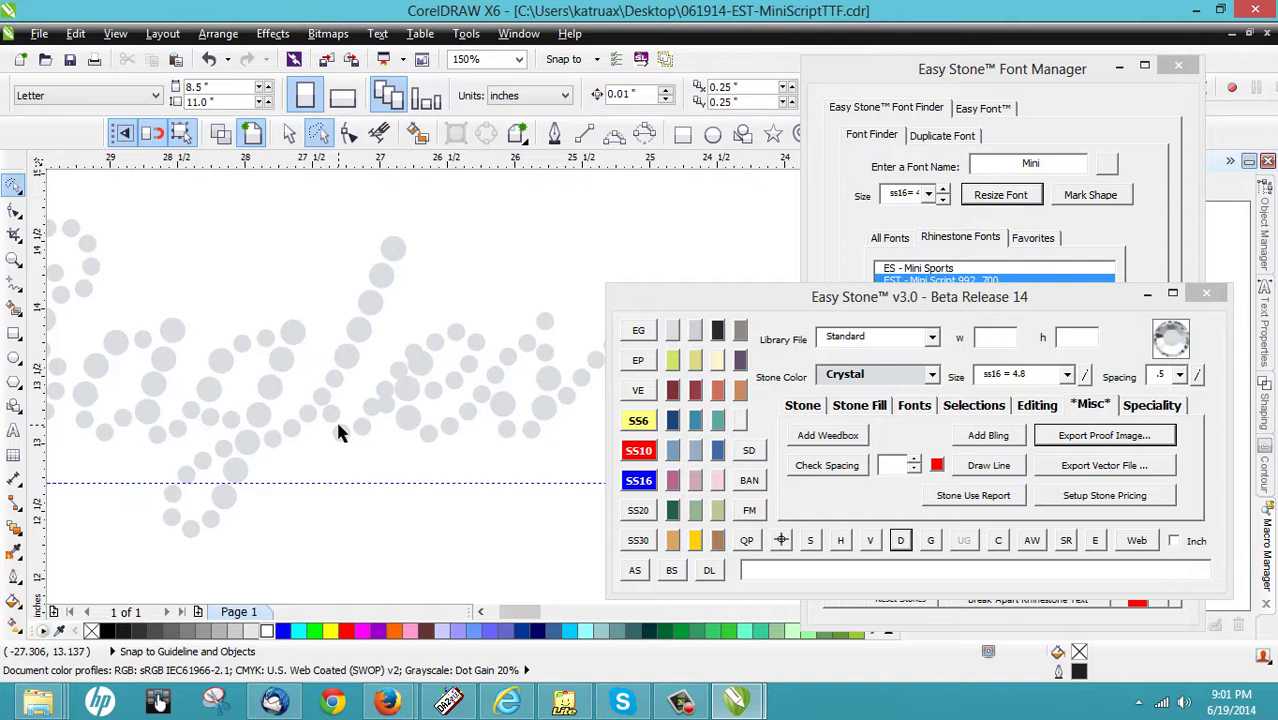
Step: Delete the four small connecting stones that overlap the large stones on the e's left side
scroll(336, 348, "down", 2)
scroll(442, 366, "up", 4)
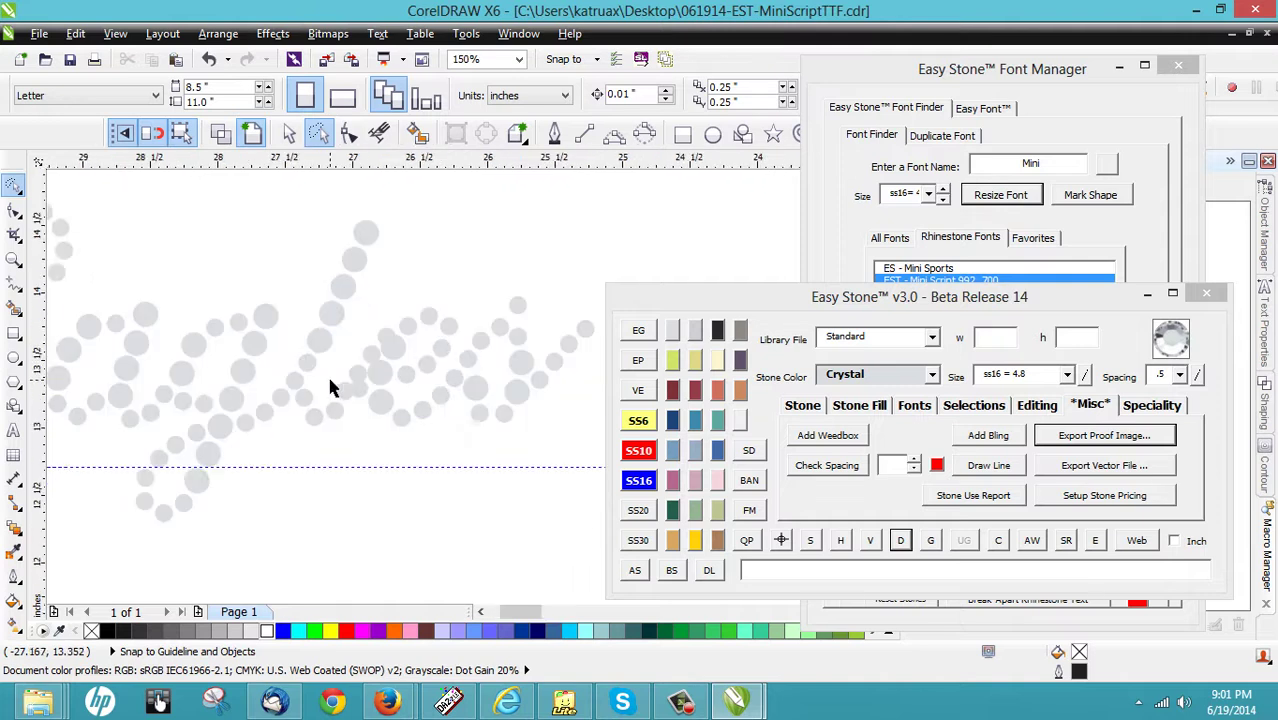
scroll(393, 405, "up", 2)
left_click(390, 405)
key("Delete")
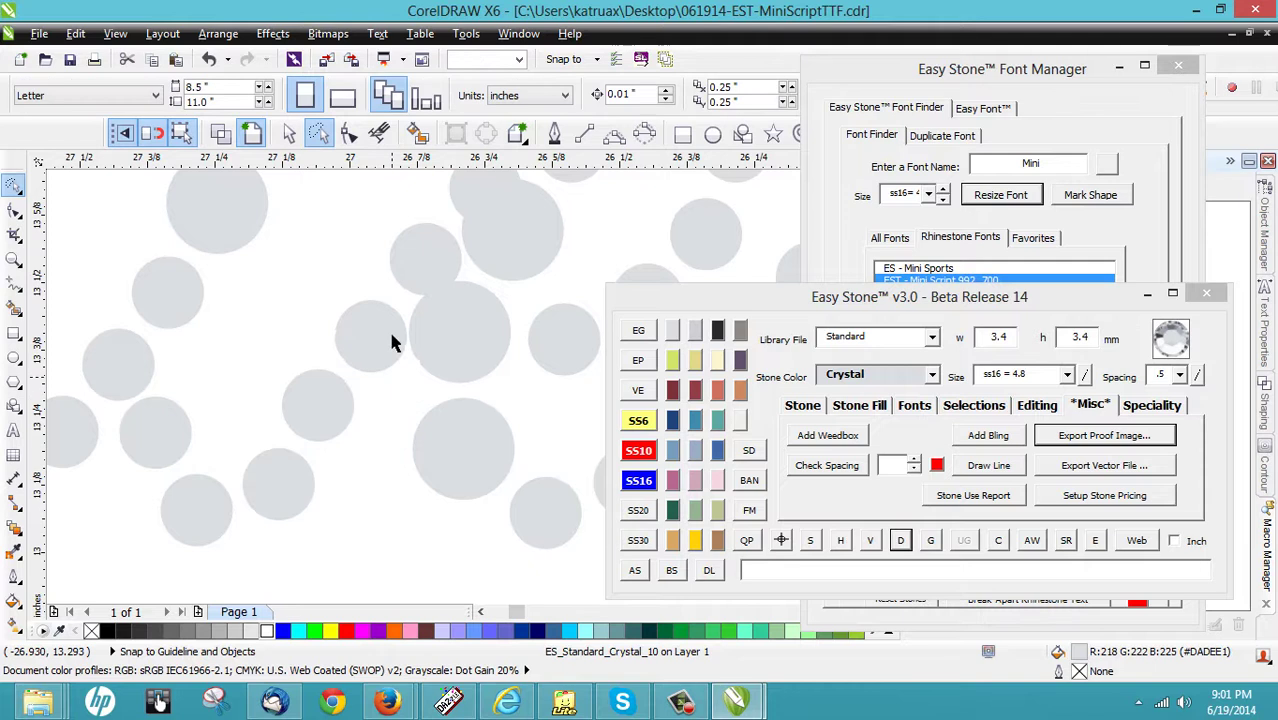
left_click(392, 347)
key("Delete")
left_click(419, 280)
key("Delete")
scroll(380, 312, "down", 2)
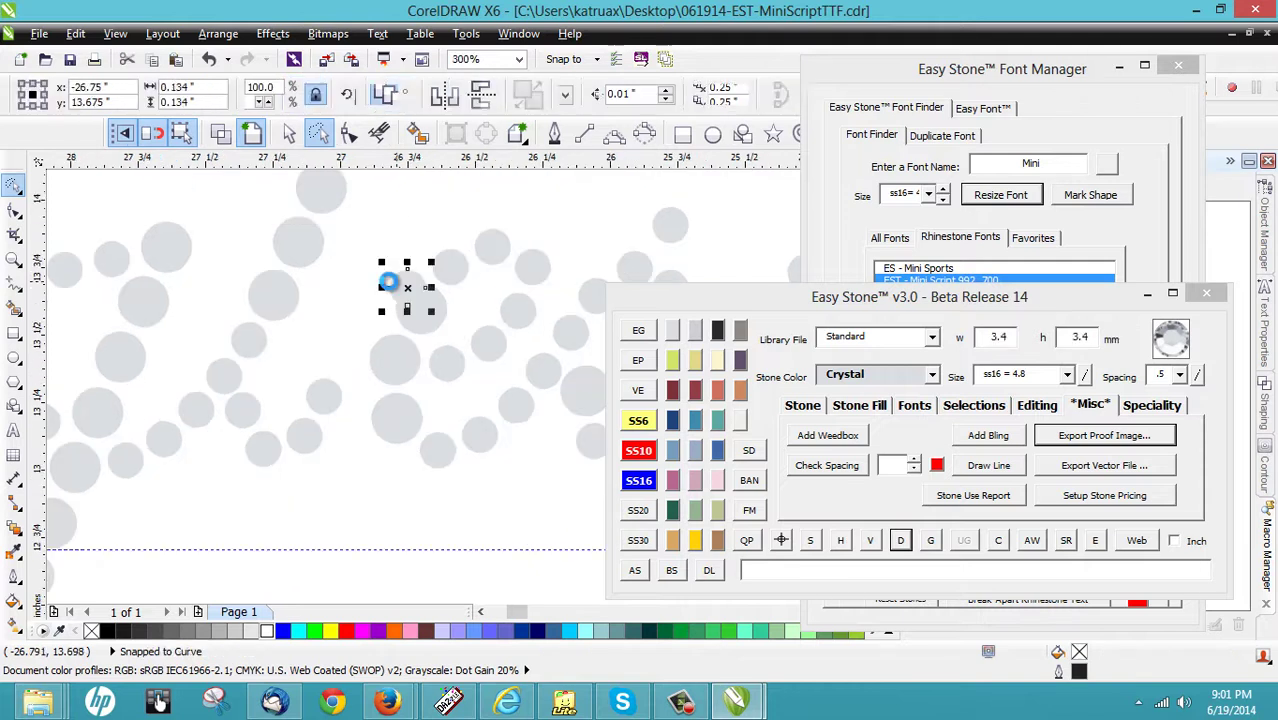
scroll(268, 308, "down", 2)
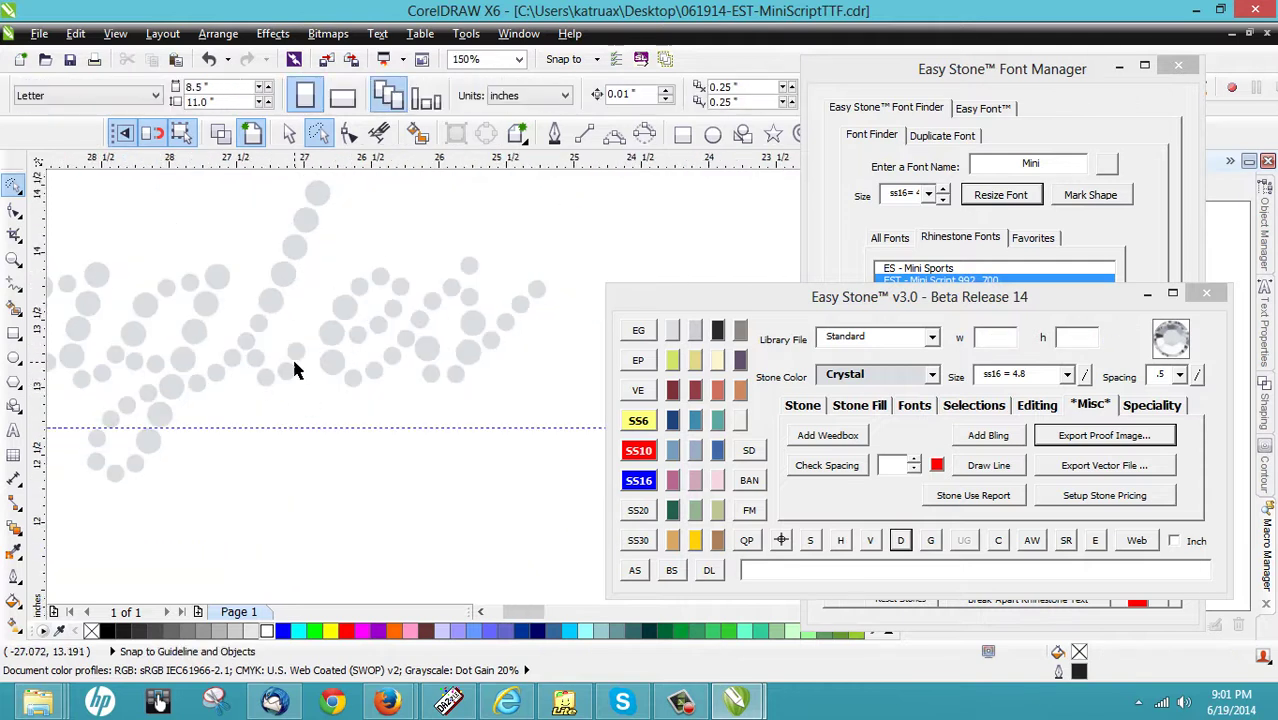
Step: Select the 27 stones of the e and s together and move them closer to the l
mouse_move(388, 220)
left_mouse_down()
mouse_move(624, 352)
mouse_move(294, 434)
mouse_move(308, 345)
mouse_move(270, 318)
left_mouse_up()
scroll(294, 334, "up", 4)
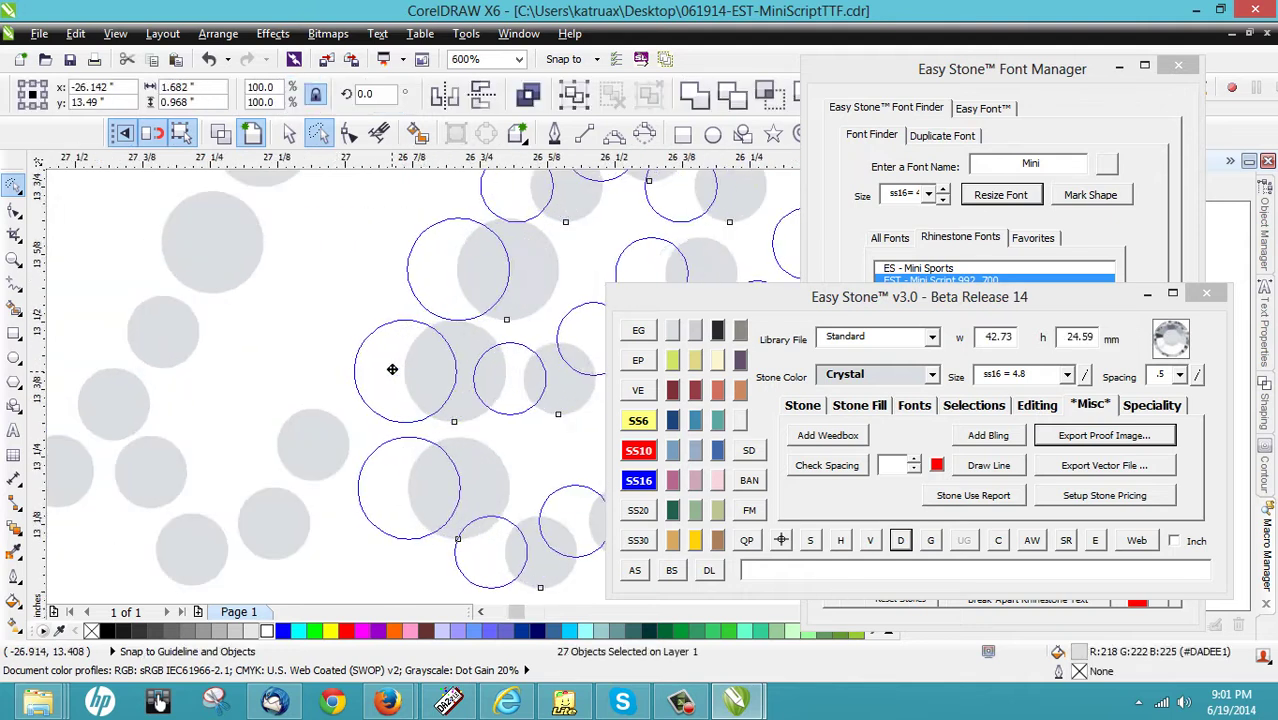
scroll(314, 337, "down", 1)
left_click(320, 354)
scroll(310, 420, "down", 2)
Step: Reposition the small stones between the l and the e so they form an evenly spaced connecting curve
scroll(320, 413, "up", 3)
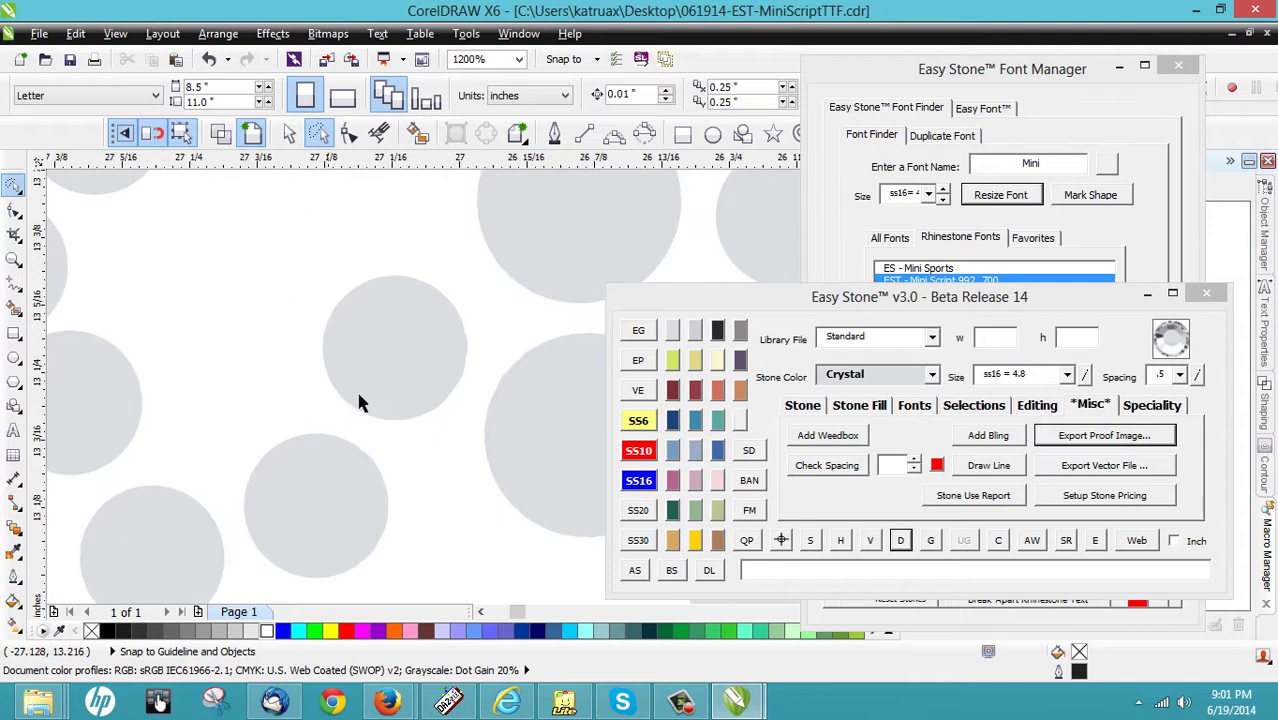
left_click(385, 366)
scroll(319, 481, "up", 1)
left_click_drag(319, 481, 297, 414)
scroll(400, 360, "down", 1)
scroll(290, 475, "up", 1)
scroll(240, 393, "down", 1)
left_click_drag(226, 407, 241, 395)
scroll(320, 400, "down", 2)
left_click(345, 357)
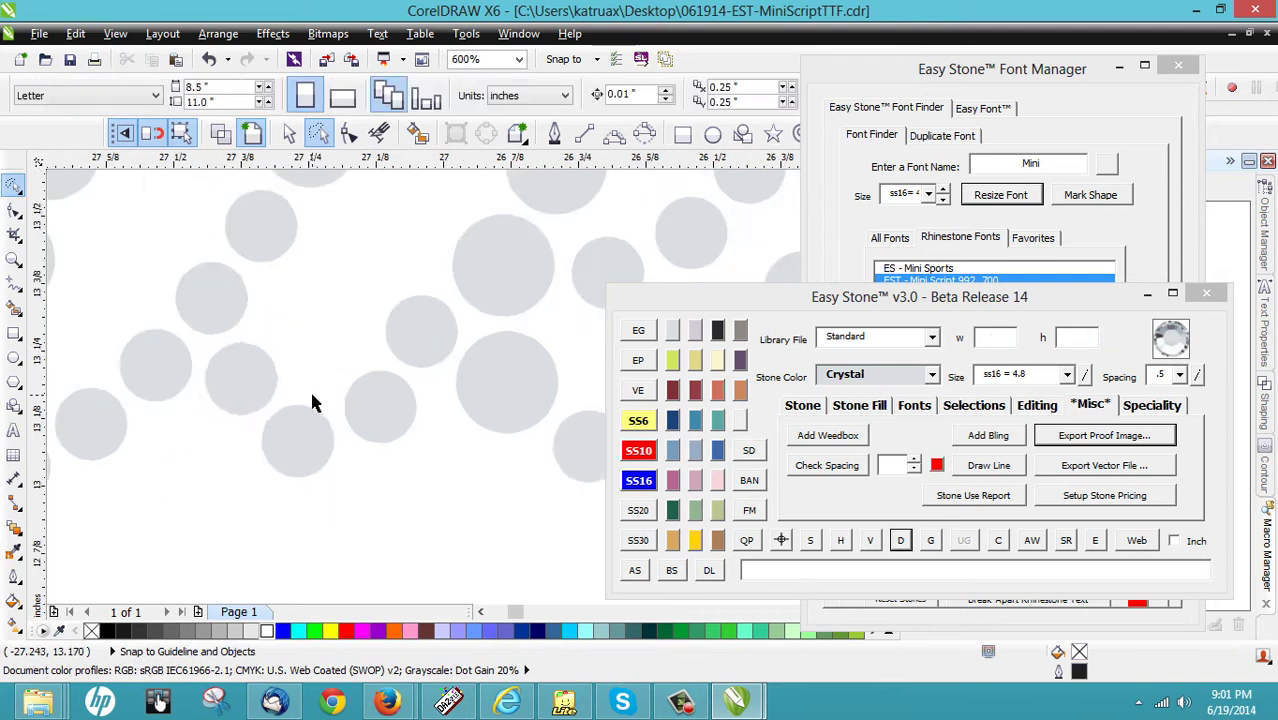
Step: Reposition the small stones at the tip of the s so they line up with its rising stroke
scroll(300, 410, "down", 4)
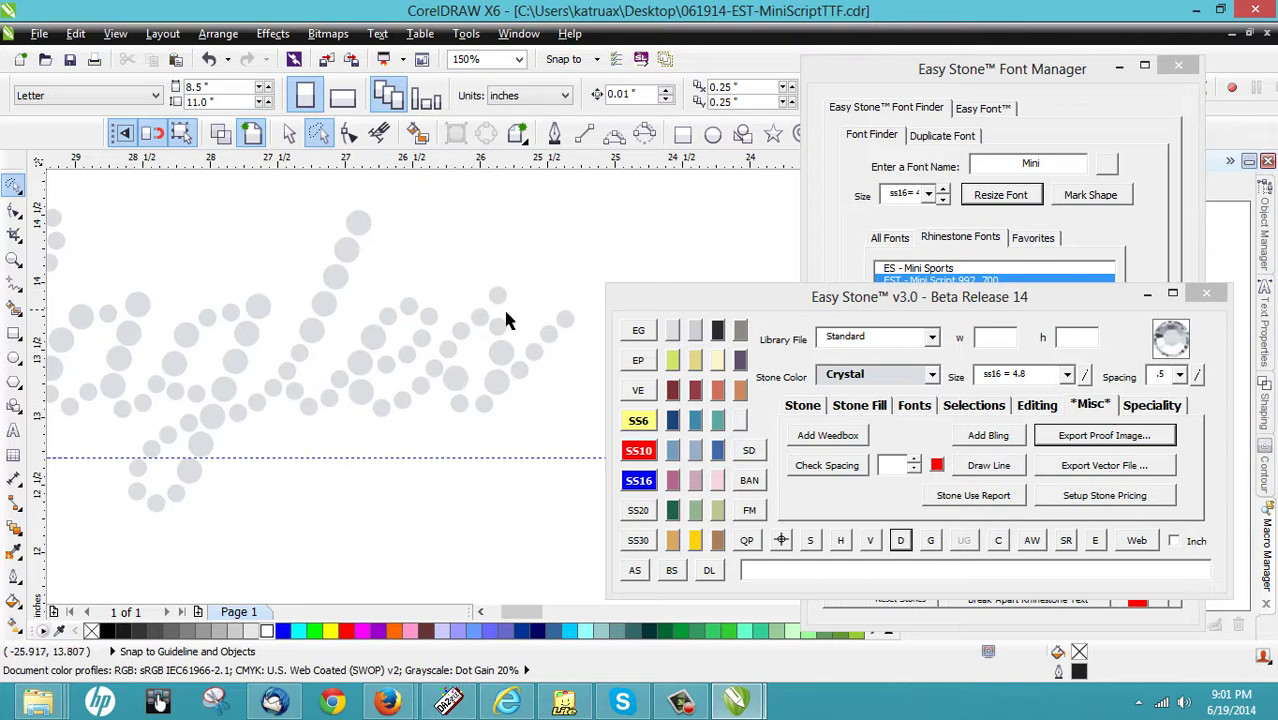
scroll(460, 312, "up", 4)
left_click_drag(461, 327, 440, 300)
left_click(489, 252)
left_click_drag(489, 252, 443, 259)
scroll(440, 262, "down", 2)
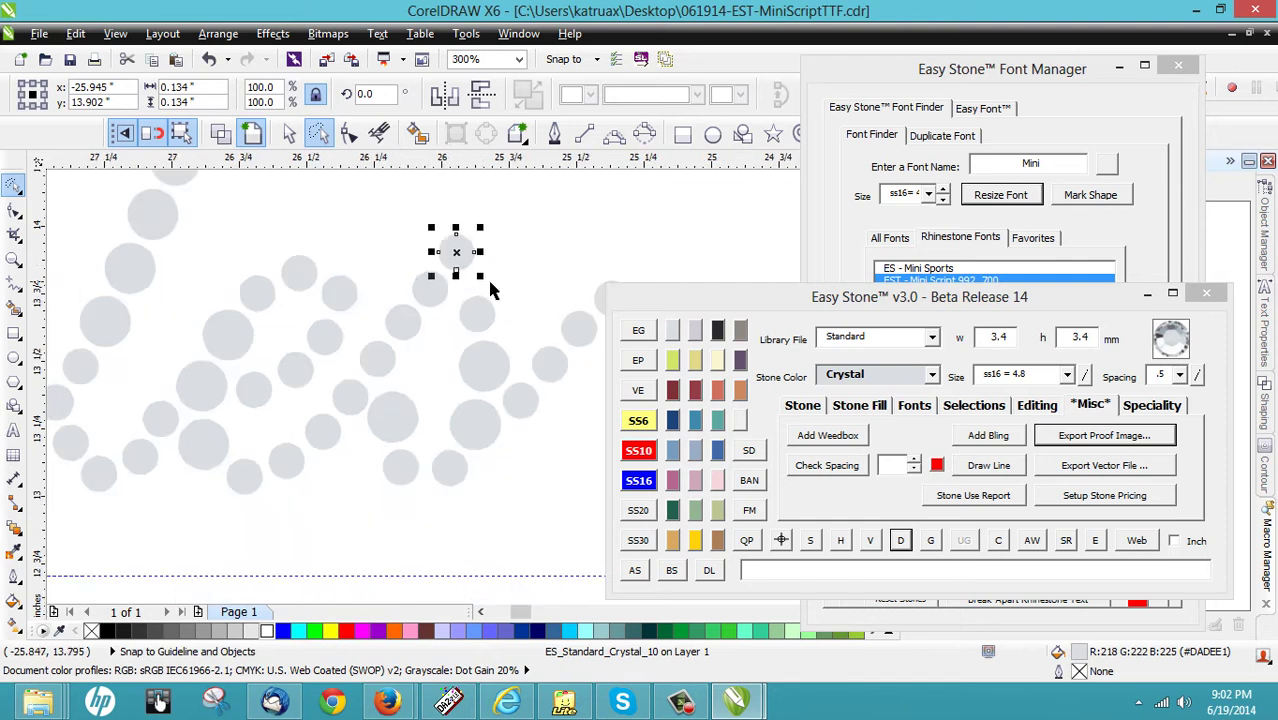
Step: Select the eight stones from the tip of the s around its curve to the e's connecting stone, respace them and delete the path
left_click(476, 280)
left_click(455, 258)
left_click(480, 313, "shift")
left_click(480, 356, "shift")
left_click(479, 427, "shift")
left_click(457, 464, "shift")
left_click(407, 463, "shift")
left_click(390, 415, "shift")
left_click(781, 540)
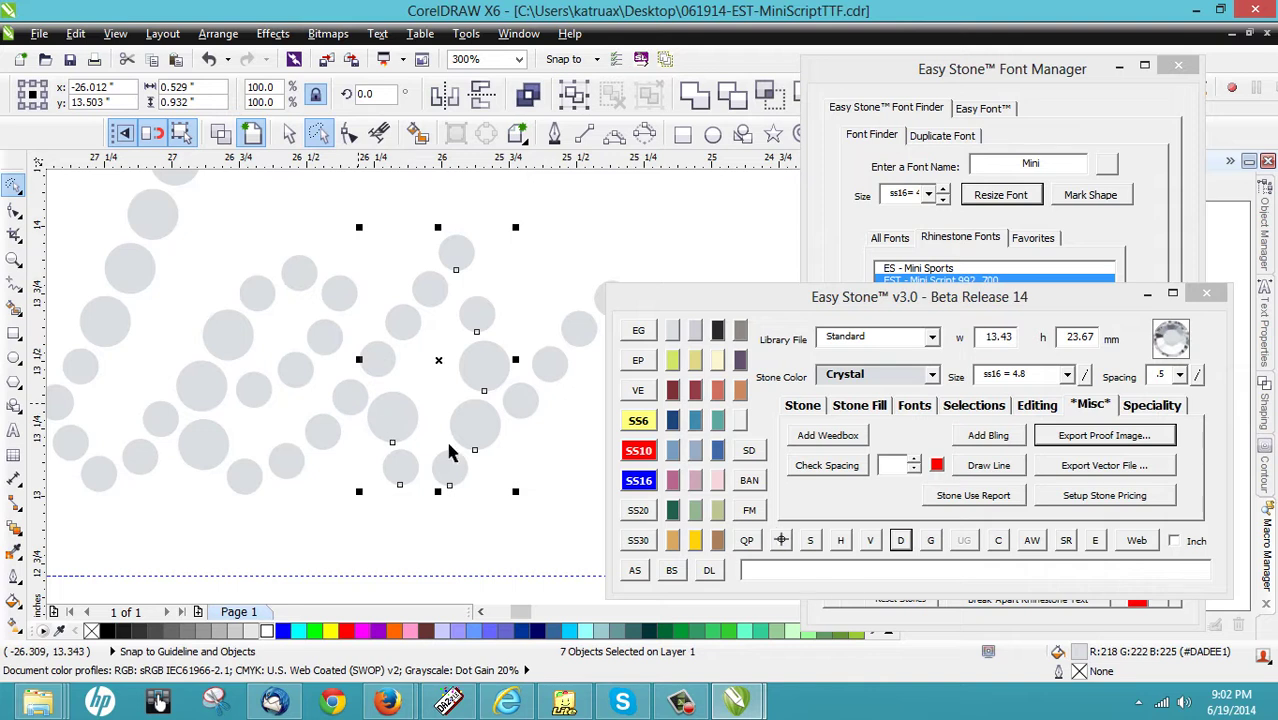
left_click(348, 406, "shift")
left_click(900, 542)
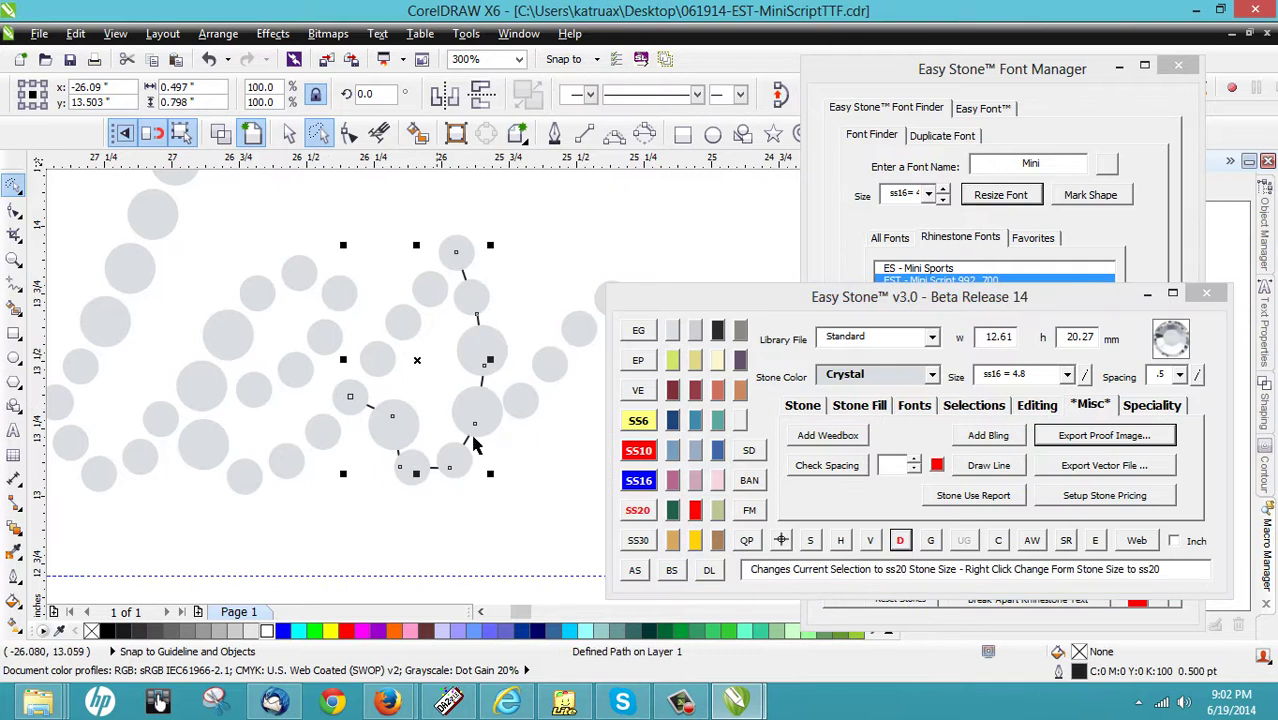
left_click(900, 541)
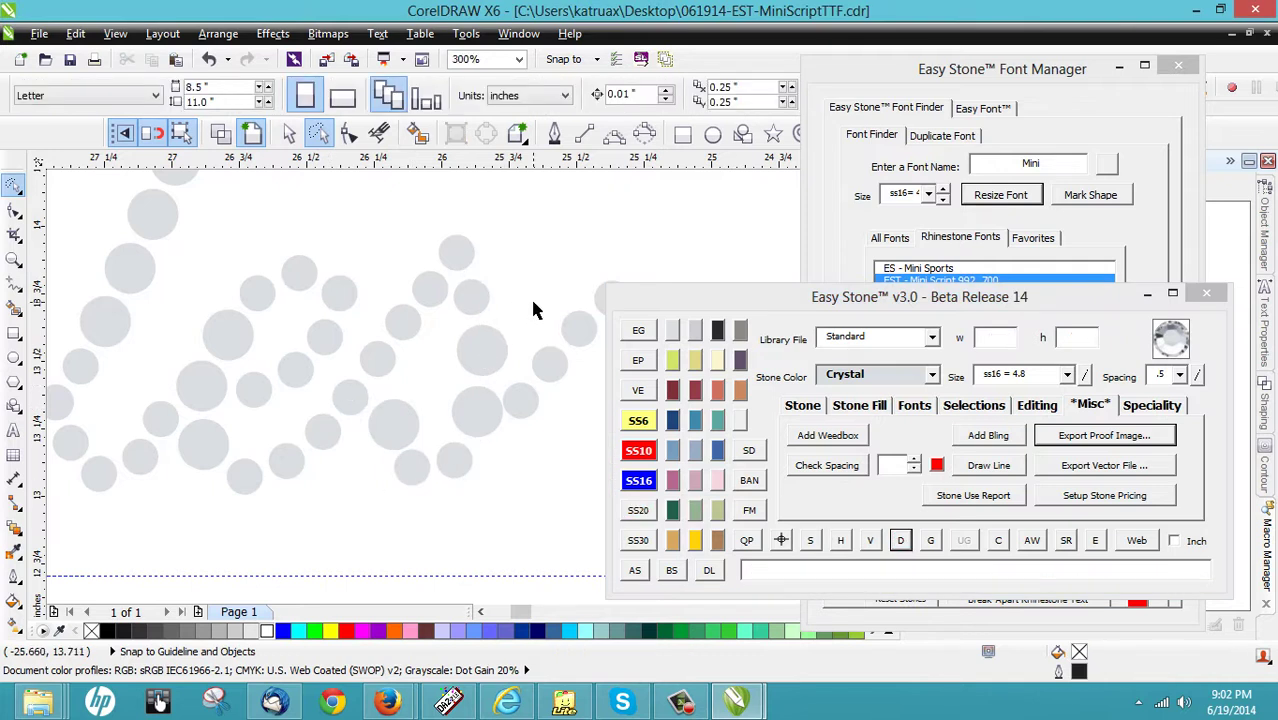
Step: Nudge the small stones along the bottom of the s so they sit evenly between the neighbouring large stones
scroll(420, 445, "up", 4)
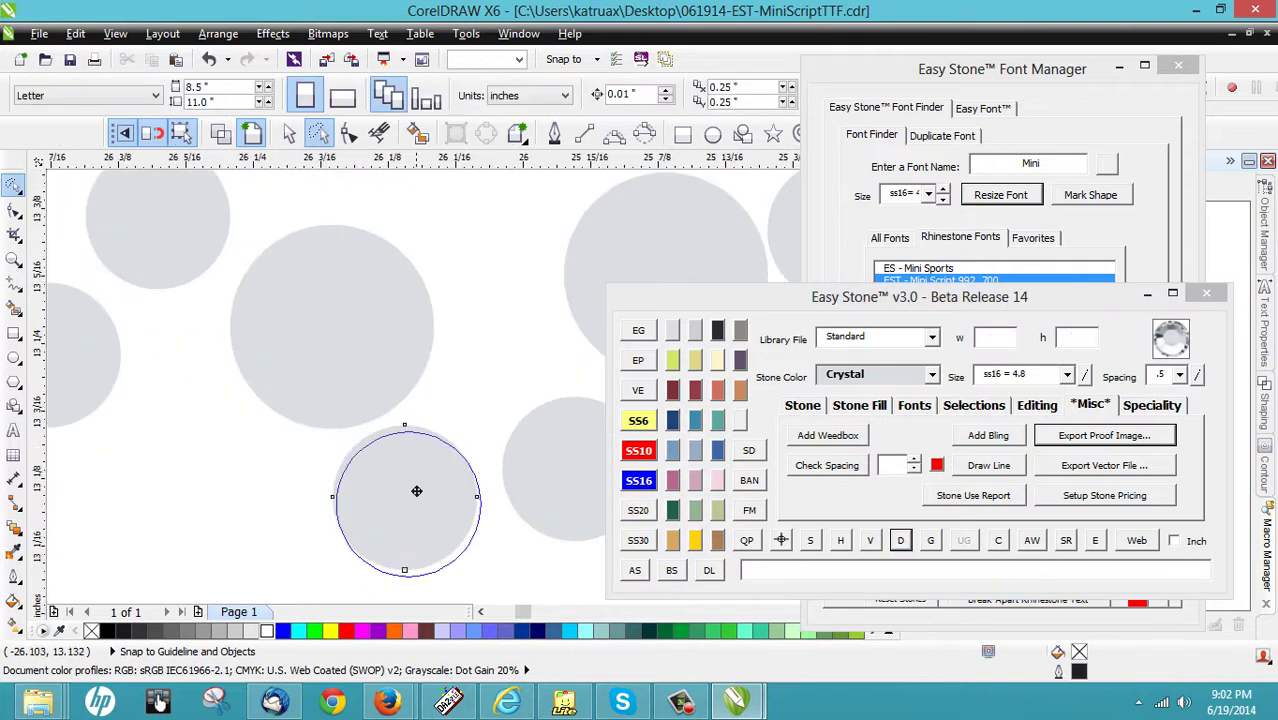
left_click(417, 485)
scroll(416, 413, "down", 2)
scroll(499, 445, "up", 2)
left_click(506, 439)
left_click_drag(506, 439, 518, 433)
left_click_drag(322, 494, 346, 476)
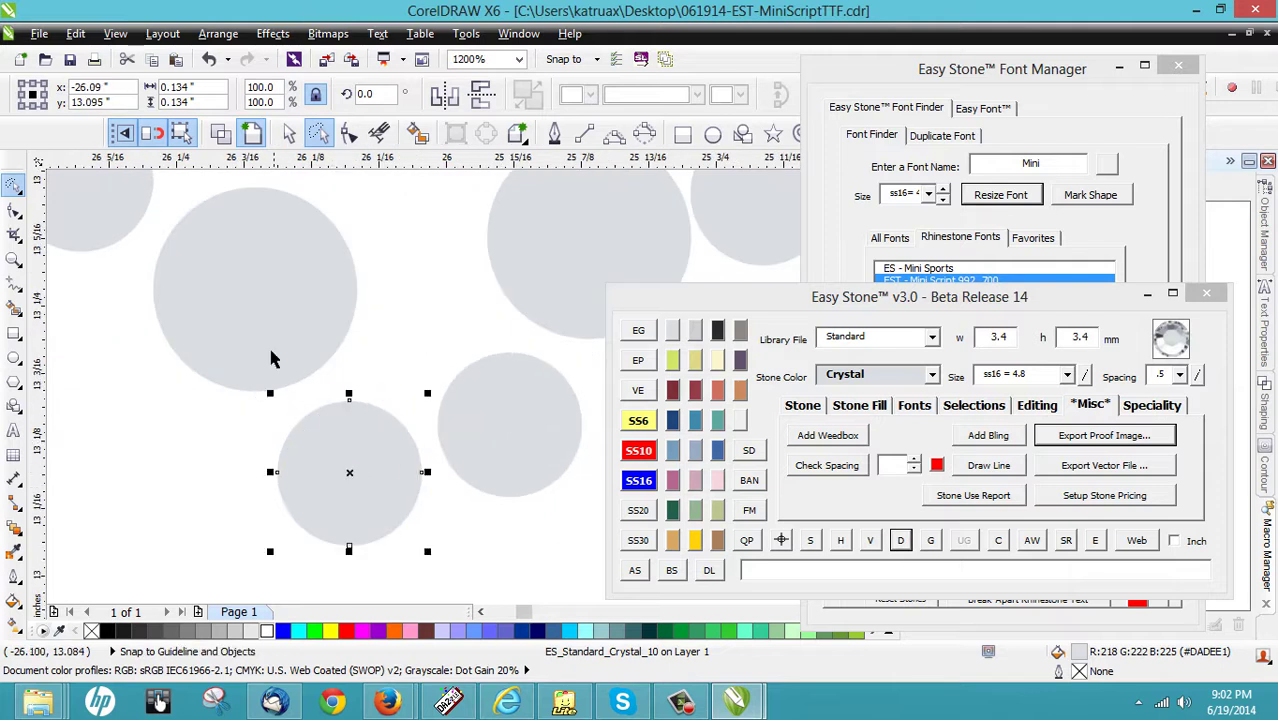
scroll(330, 377, "down", 2)
scroll(469, 400, "down", 2)
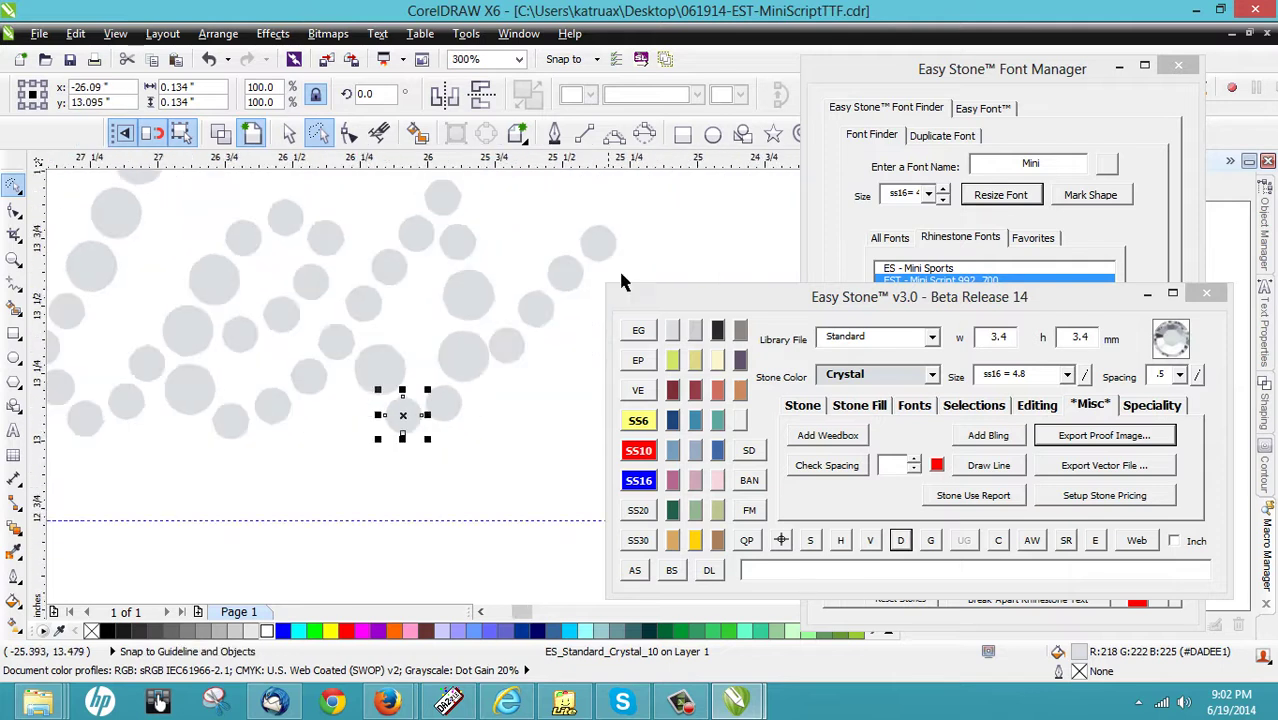
scroll(461, 350, "up", 2)
scroll(340, 488, "down", 2)
mouse_move(390, 325)
left_mouse_down()
mouse_move(440, 287)
mouse_move(475, 520)
mouse_move(330, 458)
mouse_move(386, 440)
left_mouse_up()
scroll(336, 449, "up", 2)
left_click(480, 358)
scroll(489, 391, "down", 6)
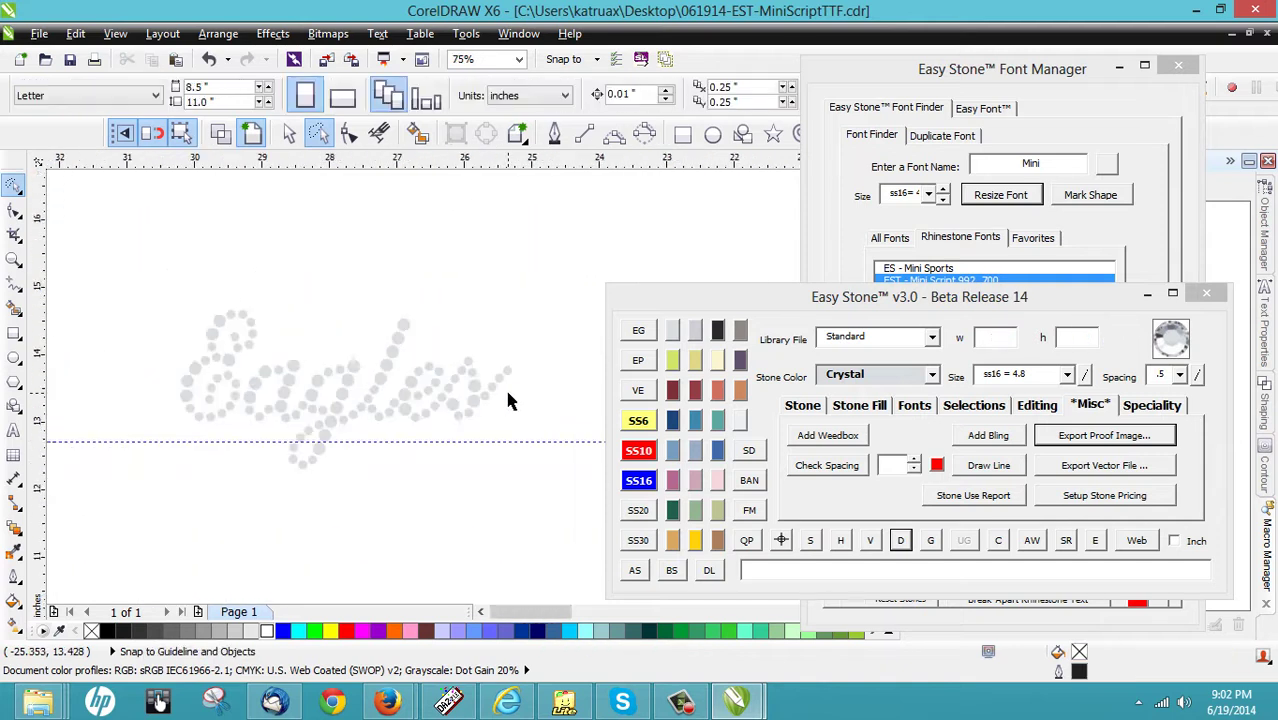
Step: Select the whole Eagles lettering and add a black background box around it
left_click(289, 133)
left_click_drag(94, 250, 533, 494)
left_click(828, 435)
left_click(62, 287)
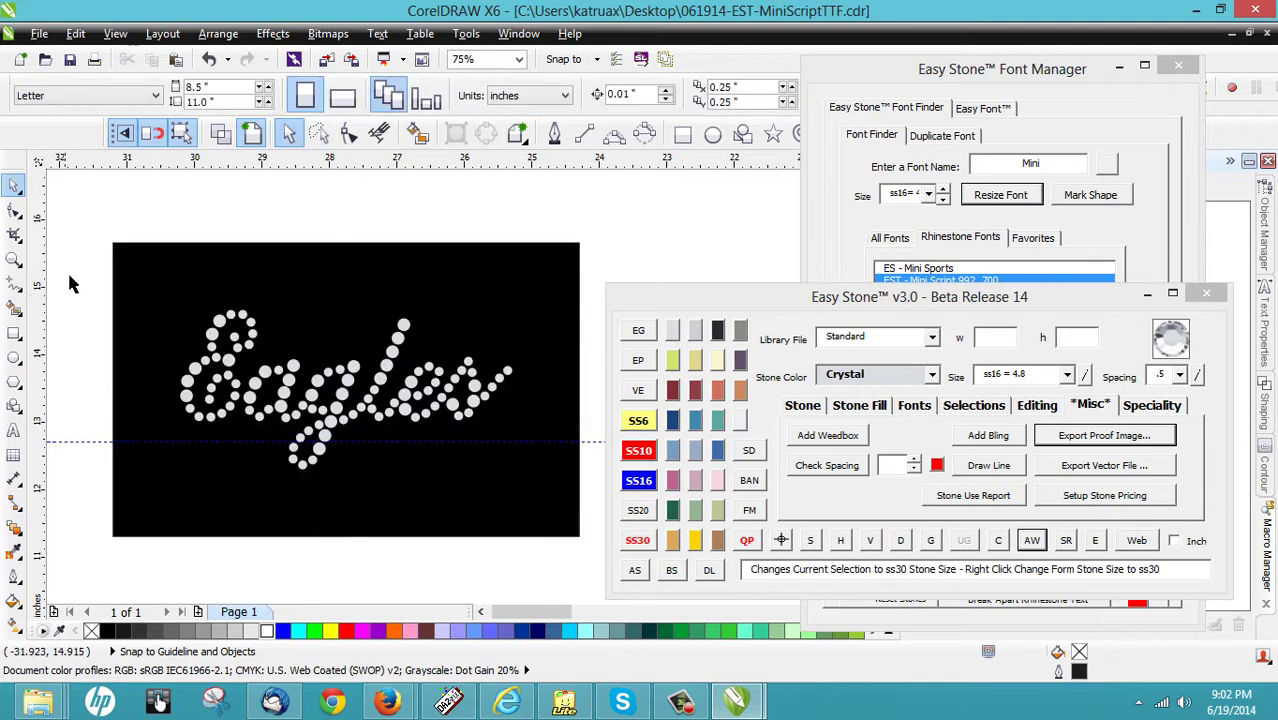
Step: Select the black box with all the lettering stones and run the stone simulation on them
left_click_drag(62, 204, 612, 556)
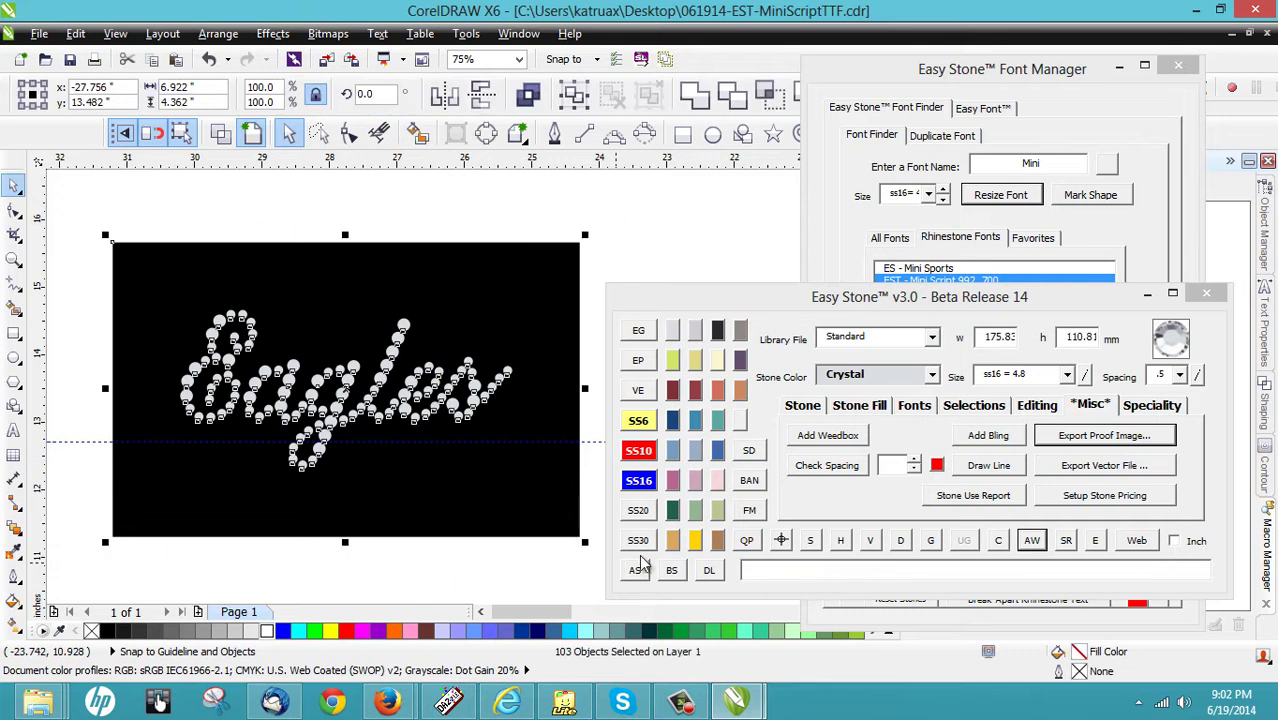
left_click(811, 542)
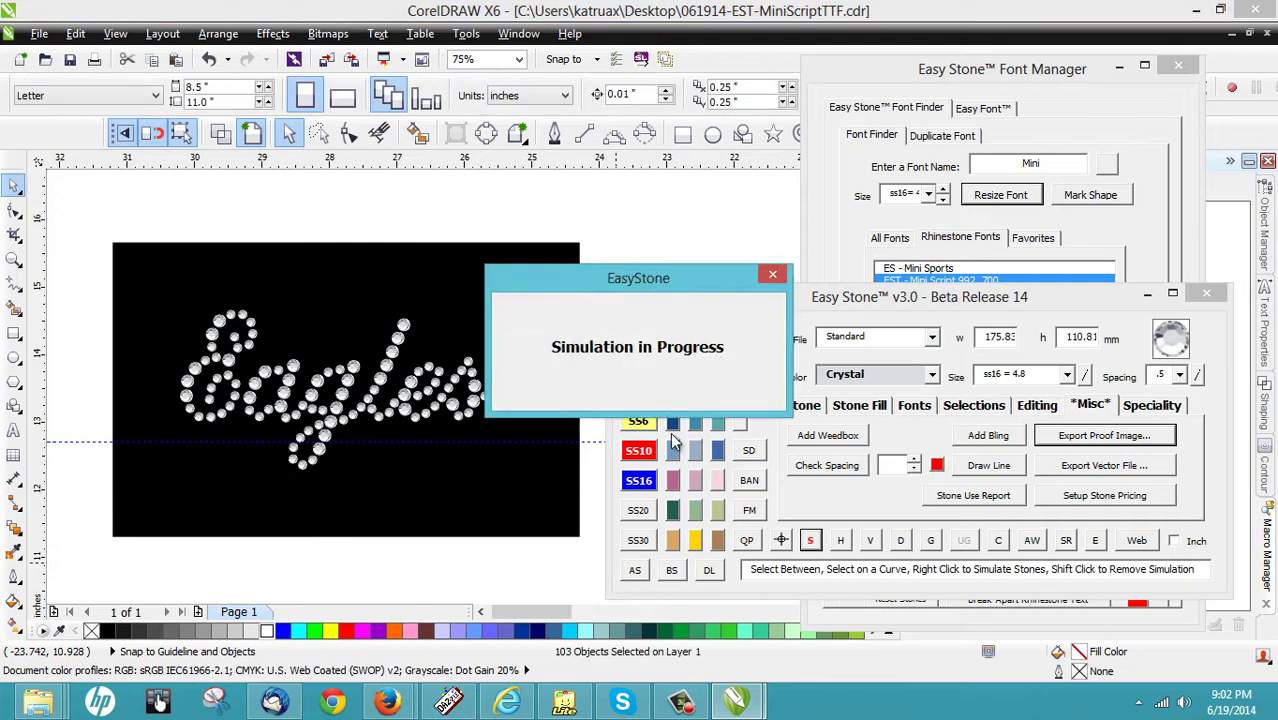
left_click(664, 385)
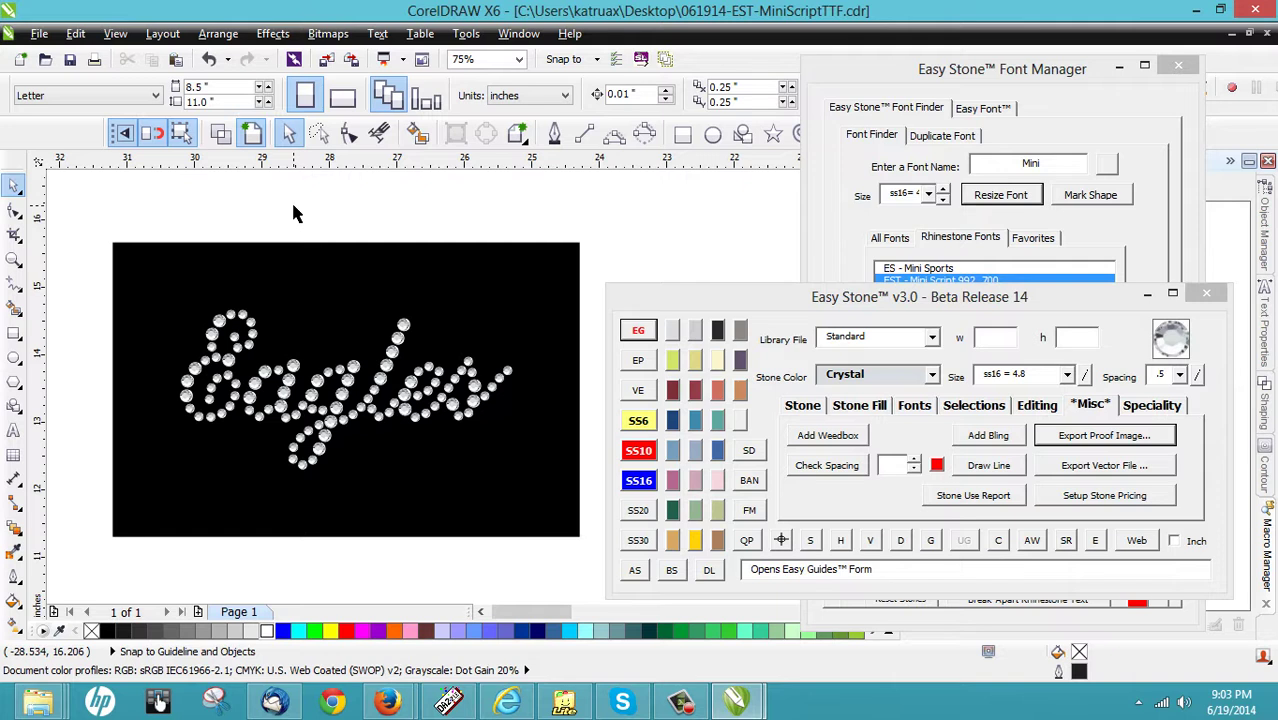
Step: Draw a circle about 4.5 inches in diameter in the empty area beside the black Eagles design
scroll(293, 210, "down", 1)
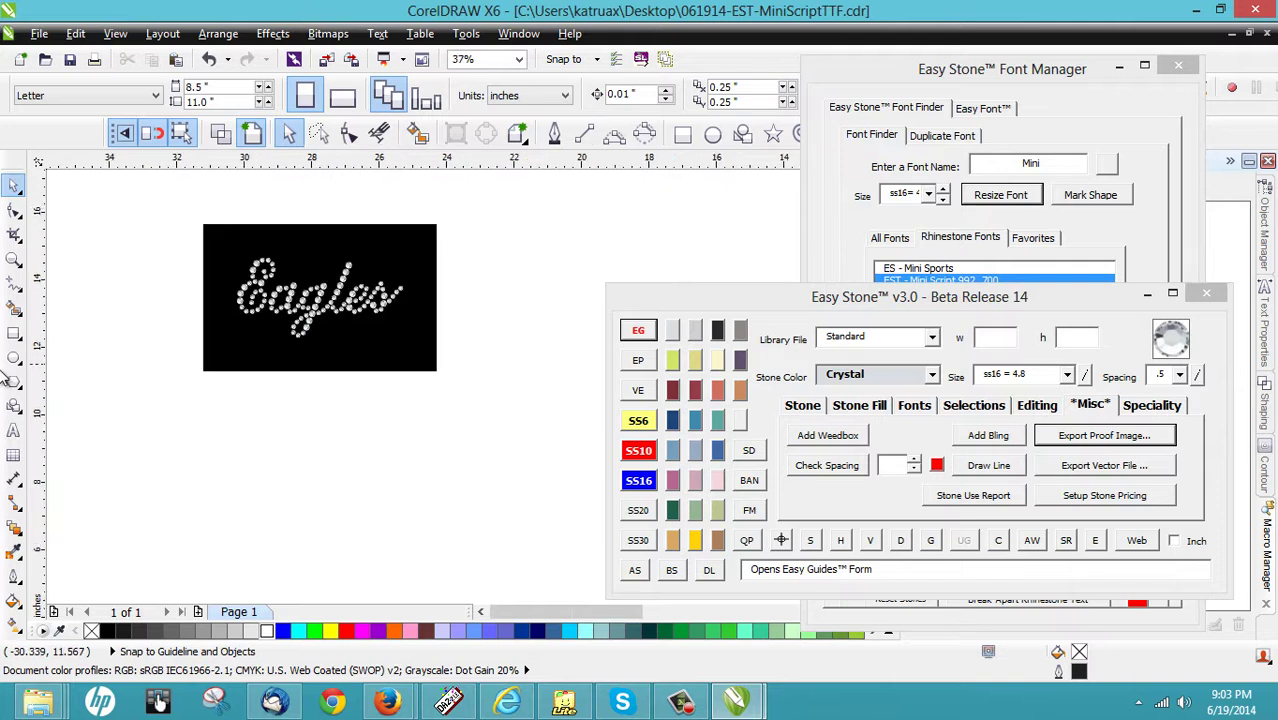
scroll(92, 358, "down", 1)
scroll(386, 296, "up", 1)
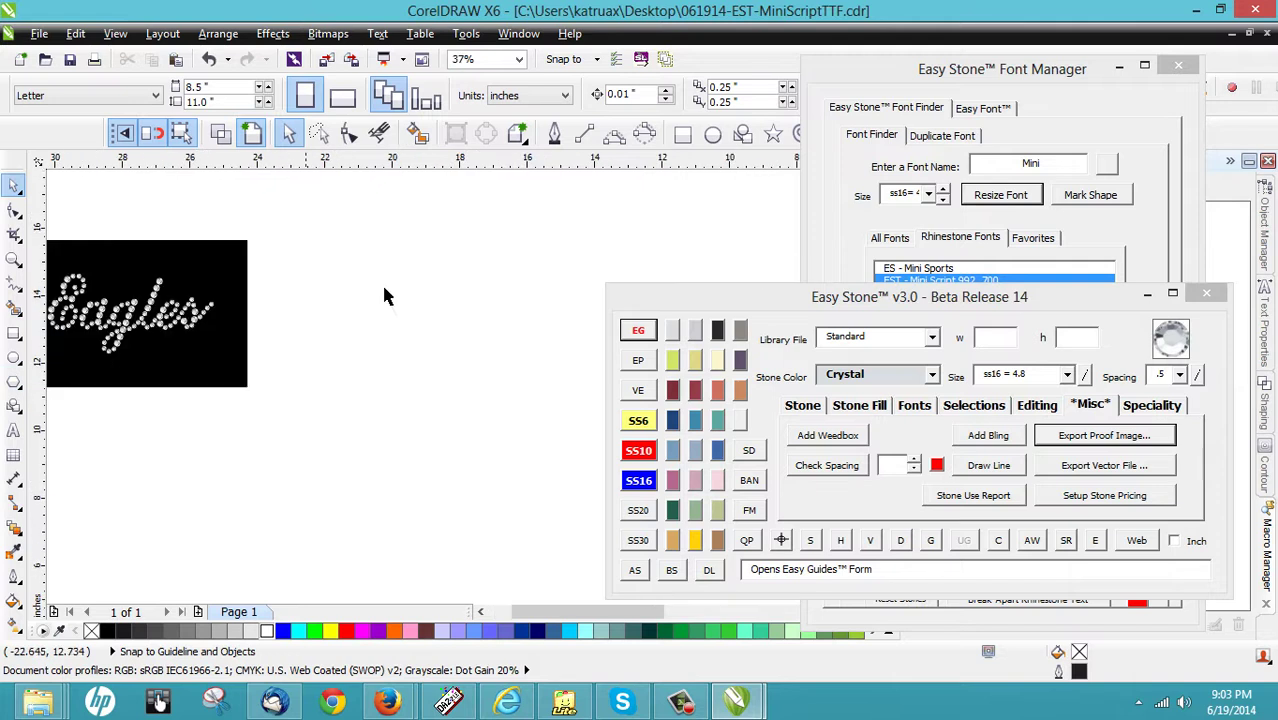
left_click(712, 134)
mouse_move(344, 285)
left_mouse_down()
mouse_move(382, 339)
mouse_move(499, 440)
left_mouse_up()
left_click(14, 183)
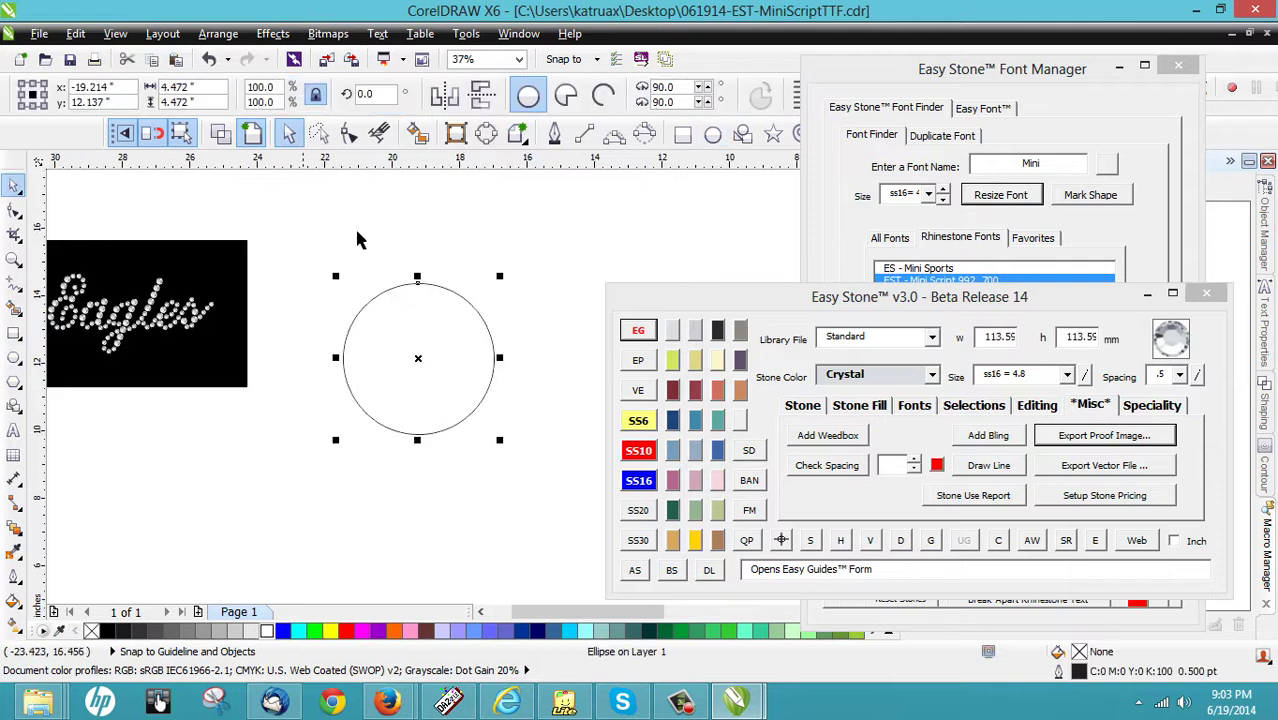
Step: Set the circle's diameter to 4 inches with proportions locked
left_click(990, 92)
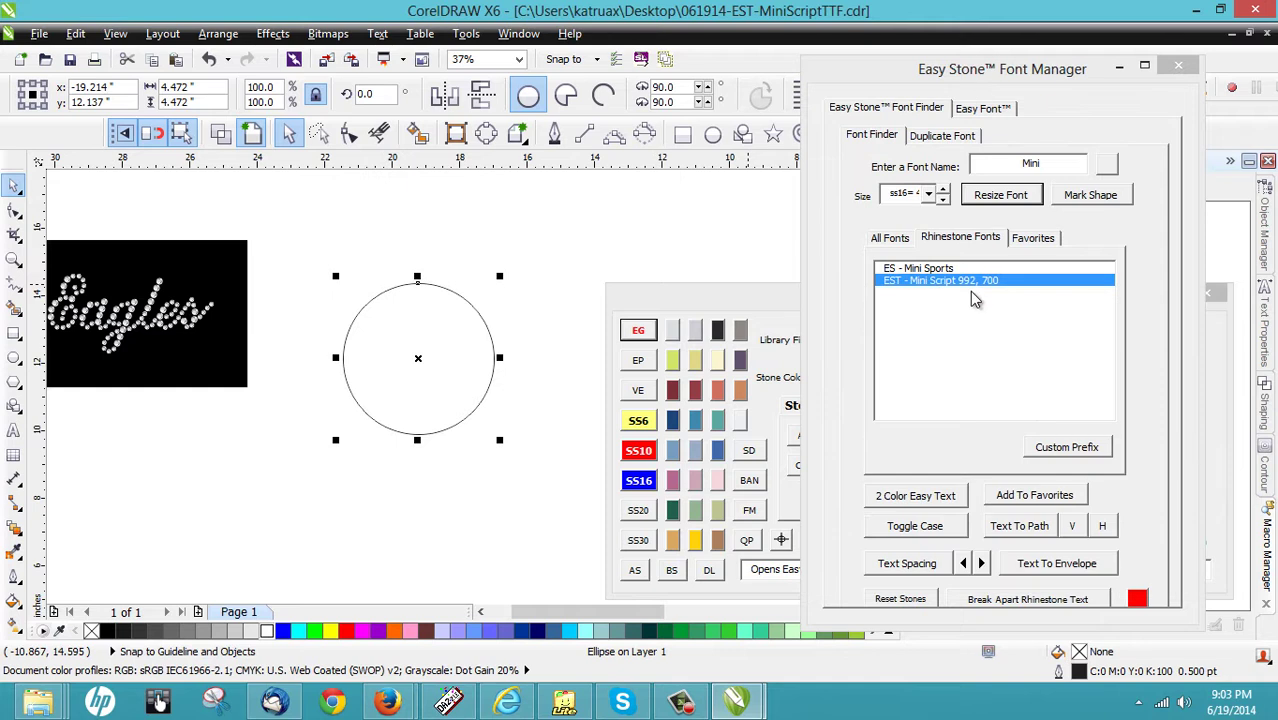
left_click(424, 325)
left_click(417, 284)
left_click(176, 87)
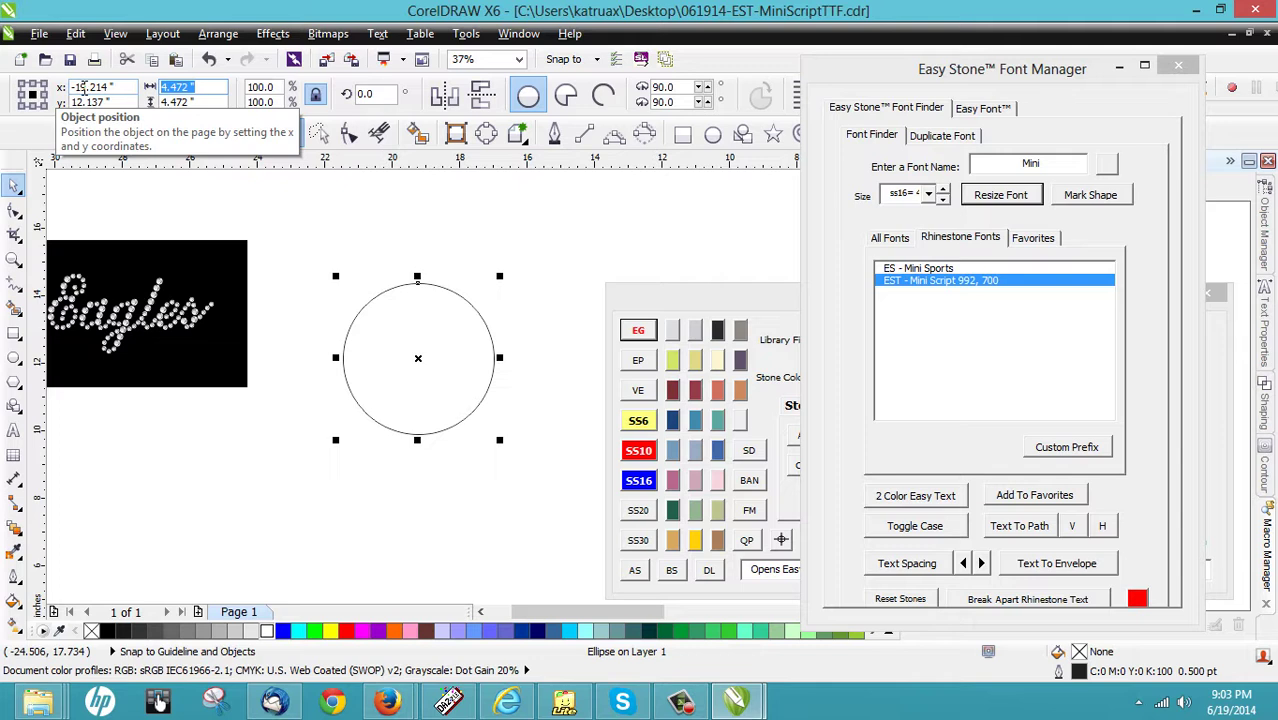
type("4")
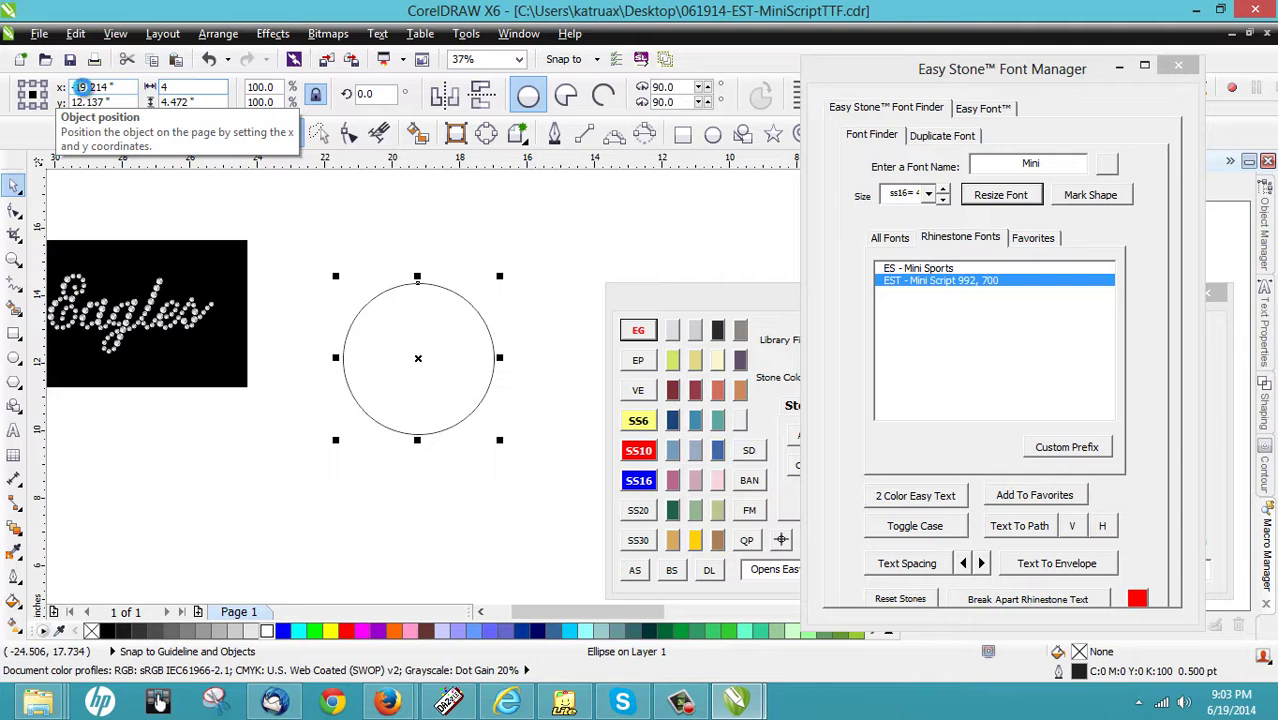
key("Return")
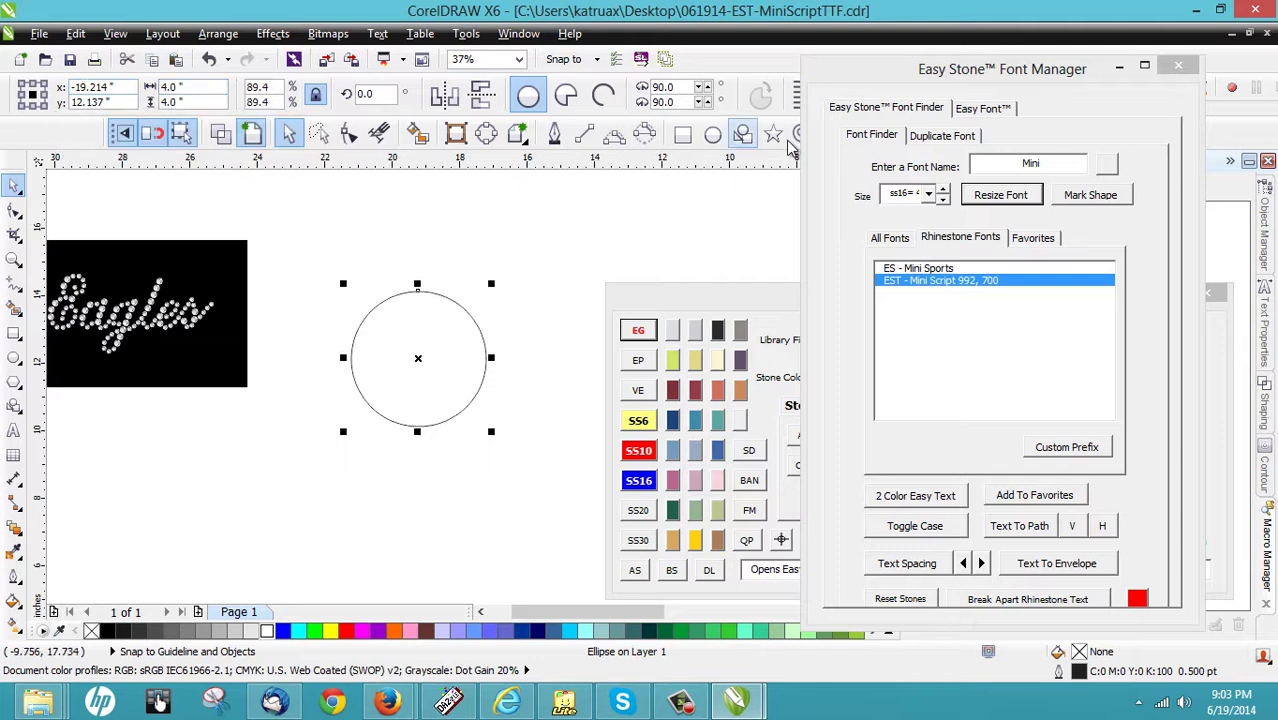
Step: Add the artistic text Eagles and position it above the circle
left_click_drag(907, 76, 1002, 88)
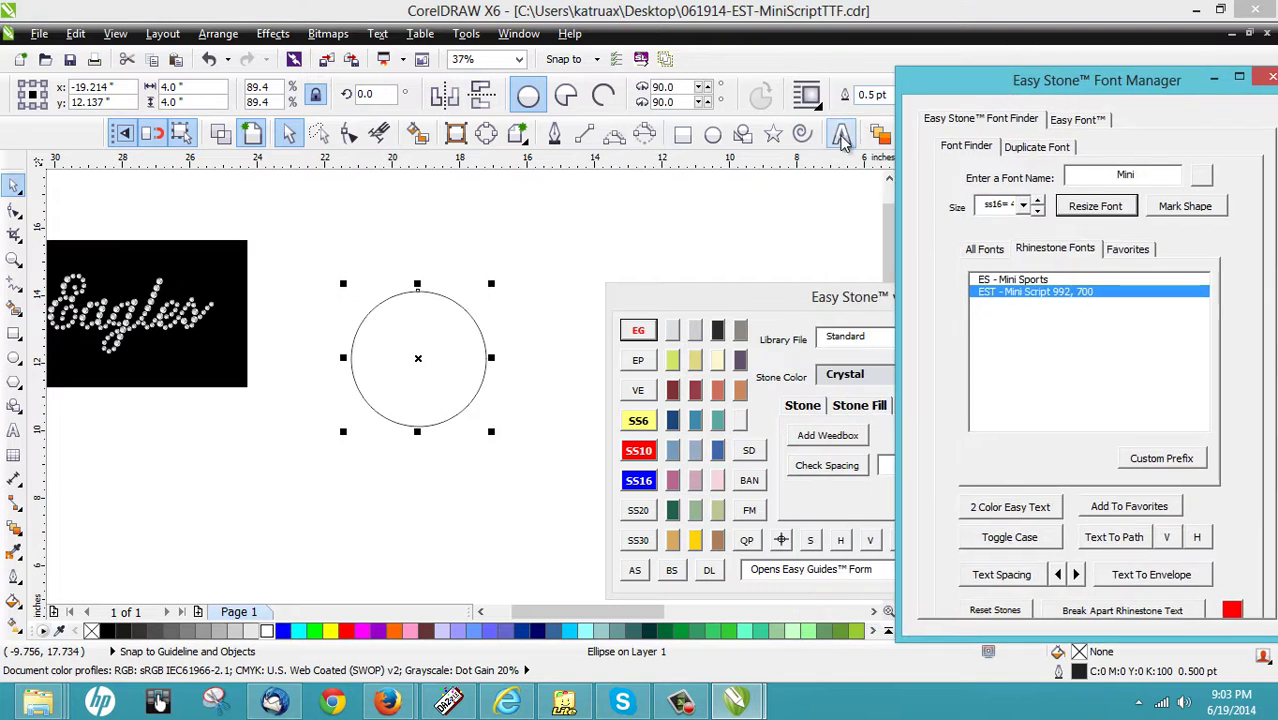
left_click(842, 136)
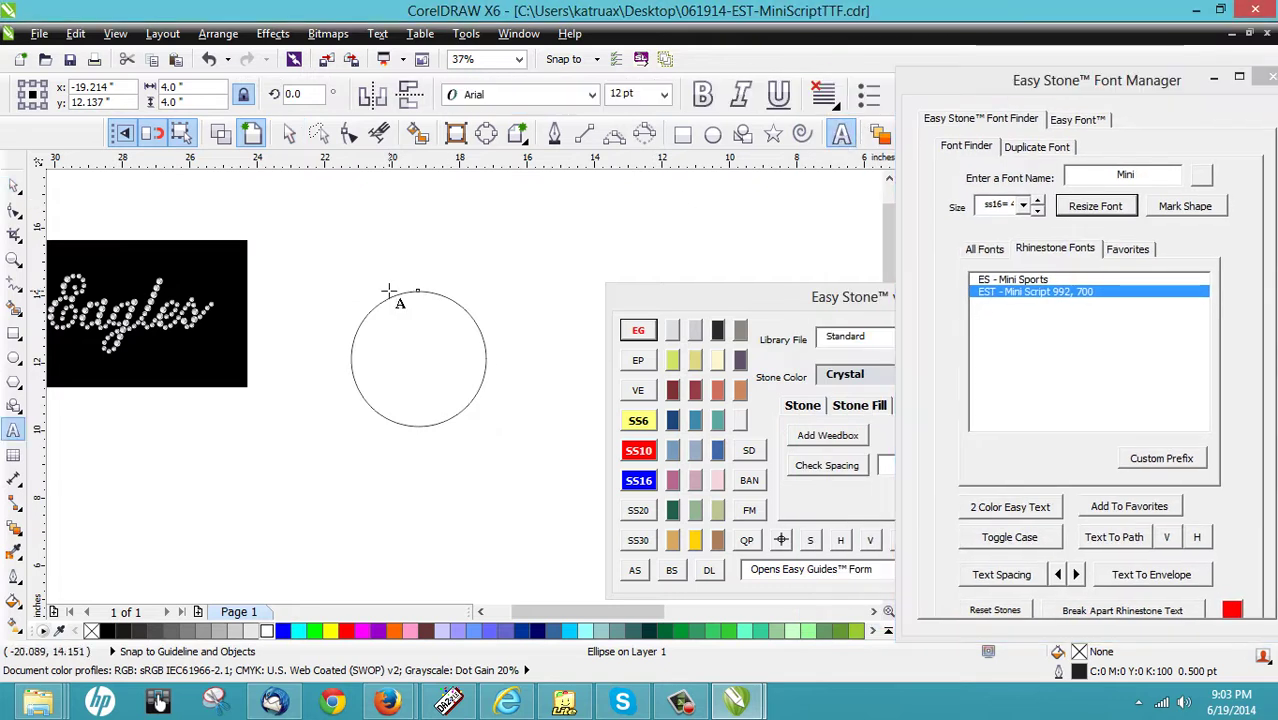
left_click(440, 260)
type("Eag")
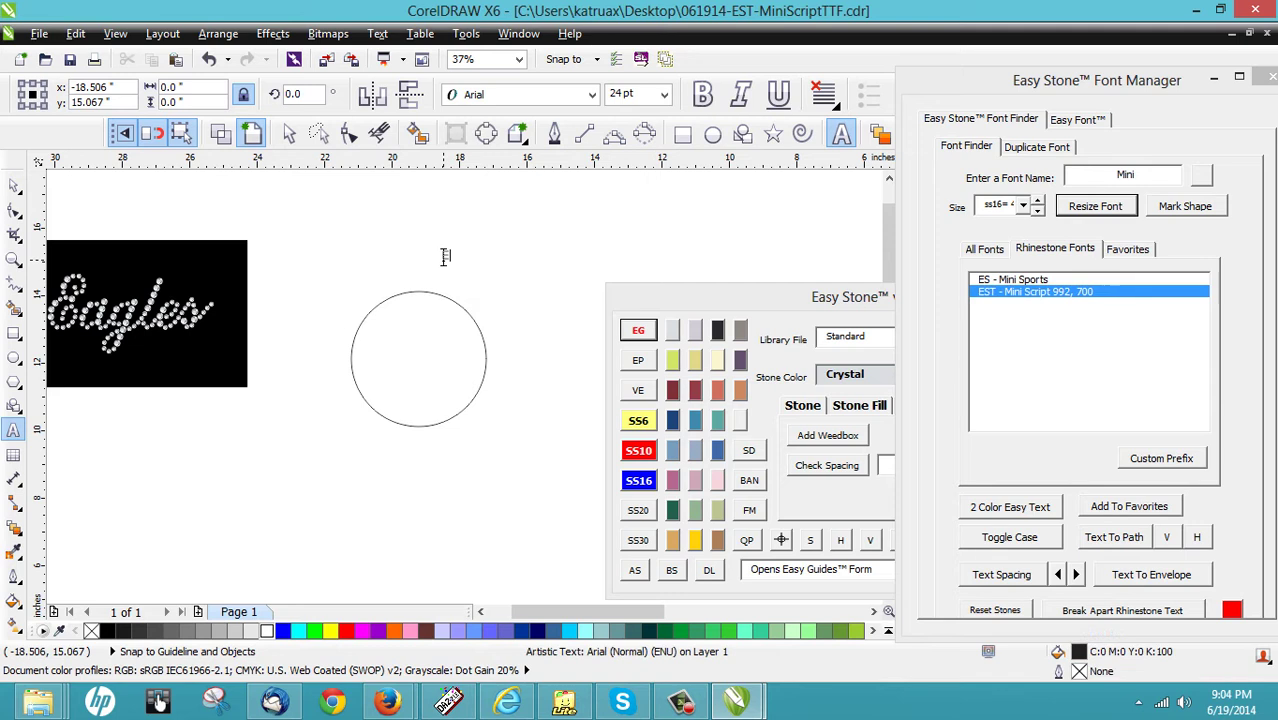
type("les")
left_click(14, 185)
left_click_drag(435, 268, 427, 233)
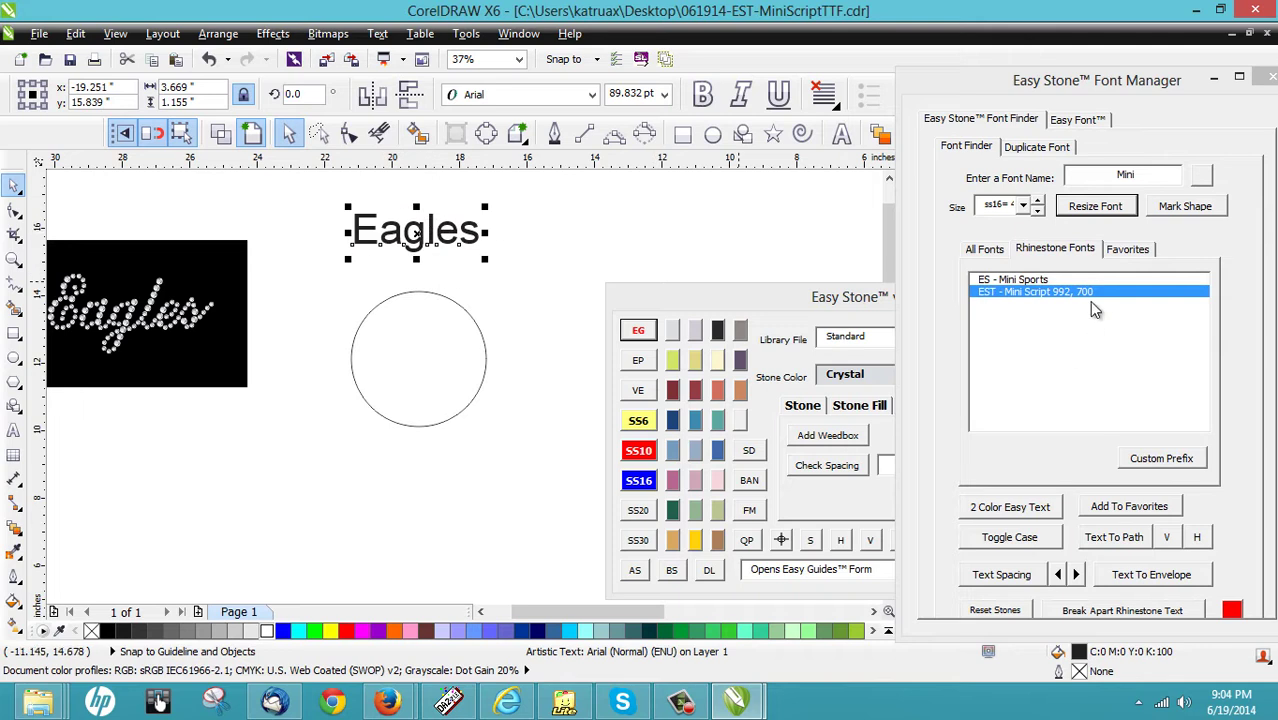
Step: Set the new Eagles text to 700 pt and apply the EST - Mini Script 992, 700 rhinestone font
left_click(651, 93)
type("700")
key("Return")
left_click(1035, 294)
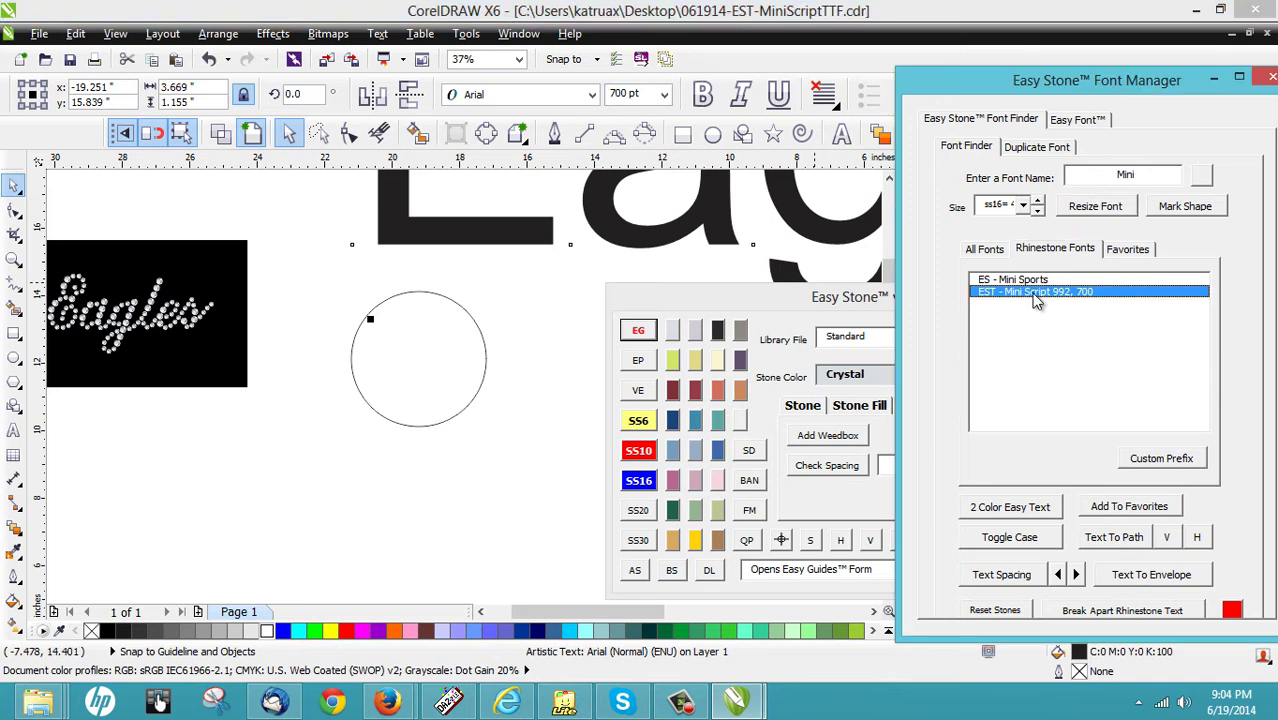
double_click(1036, 294)
left_click(475, 257)
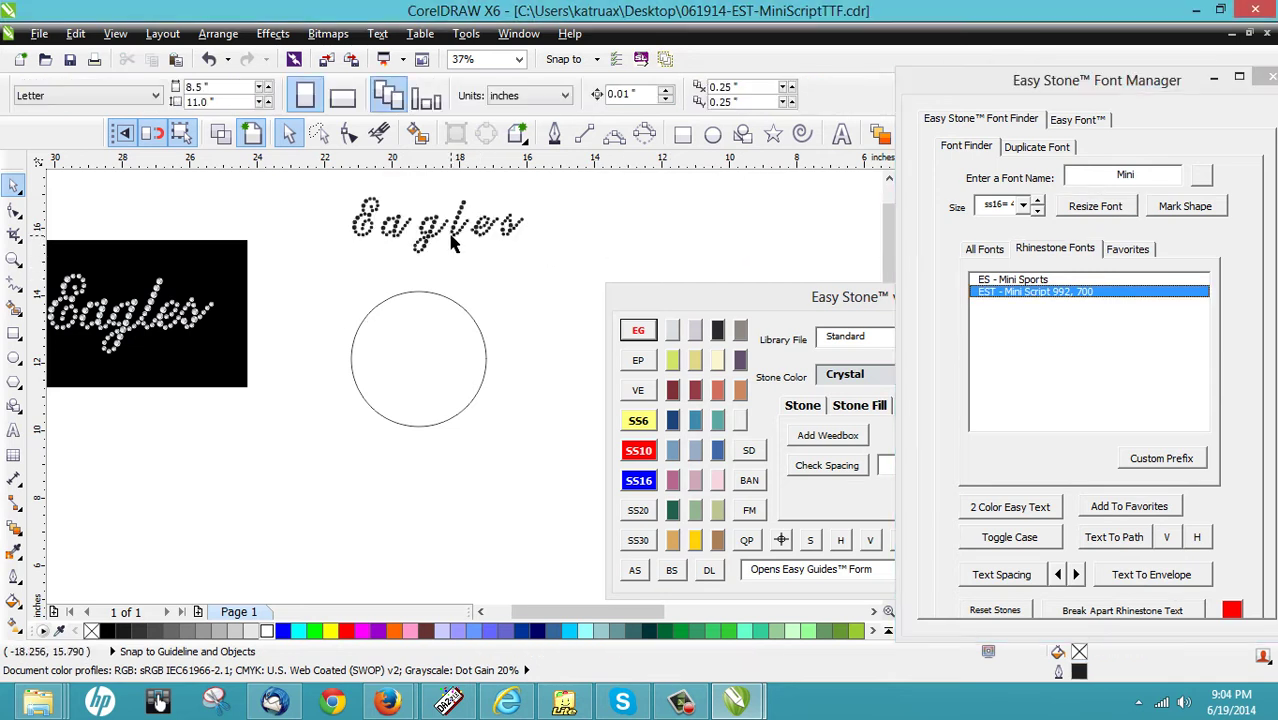
Step: Select the Eagles text together with the circle and fit the text to the circular path
left_click(451, 238)
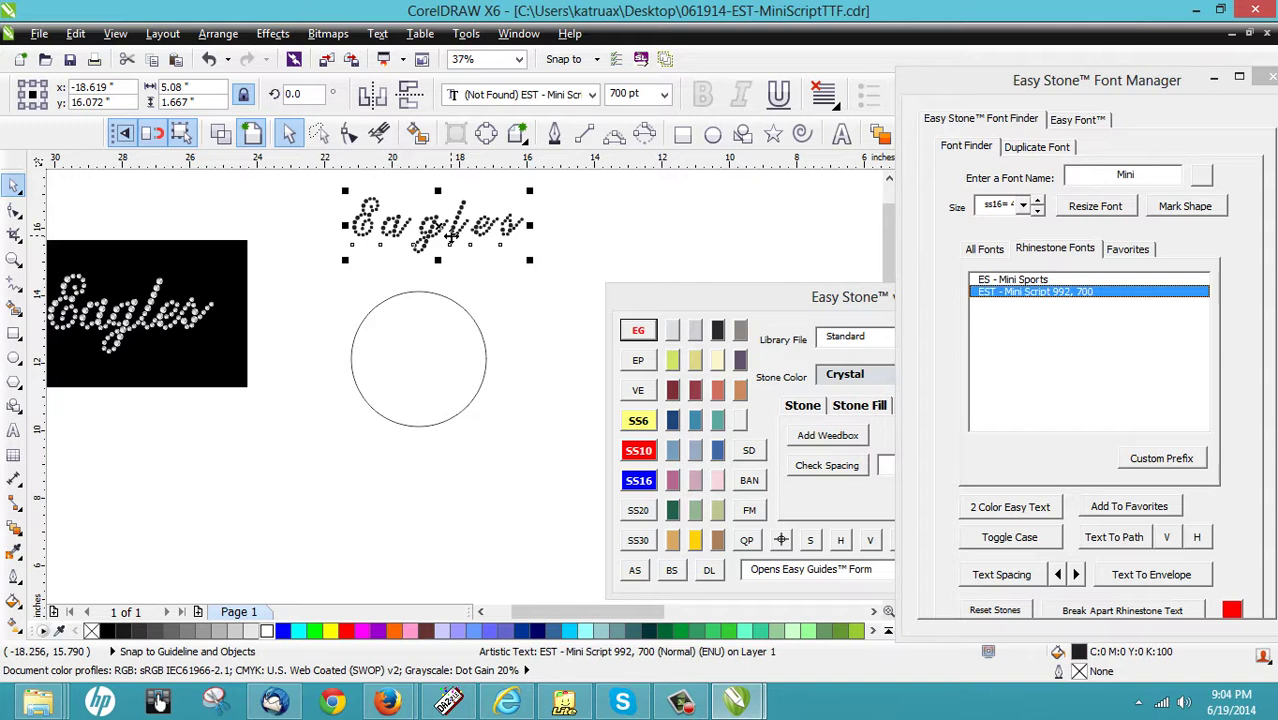
left_click(451, 316, "shift")
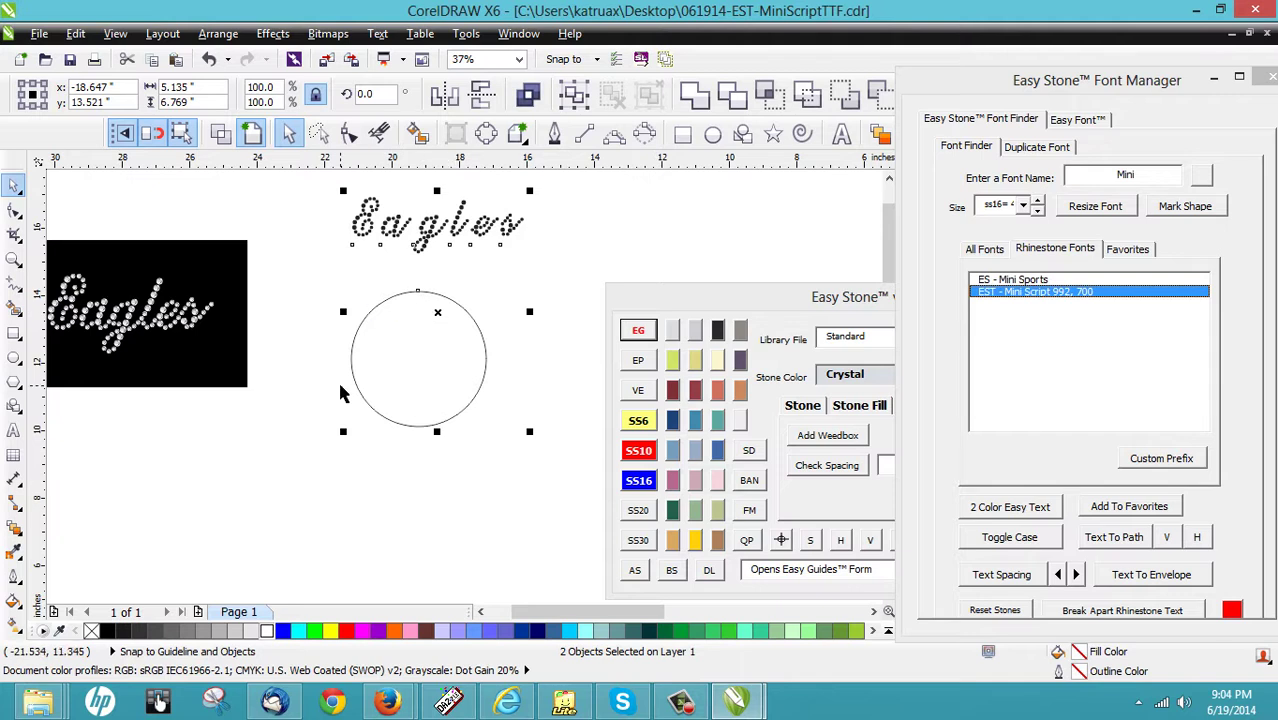
left_click(1143, 537)
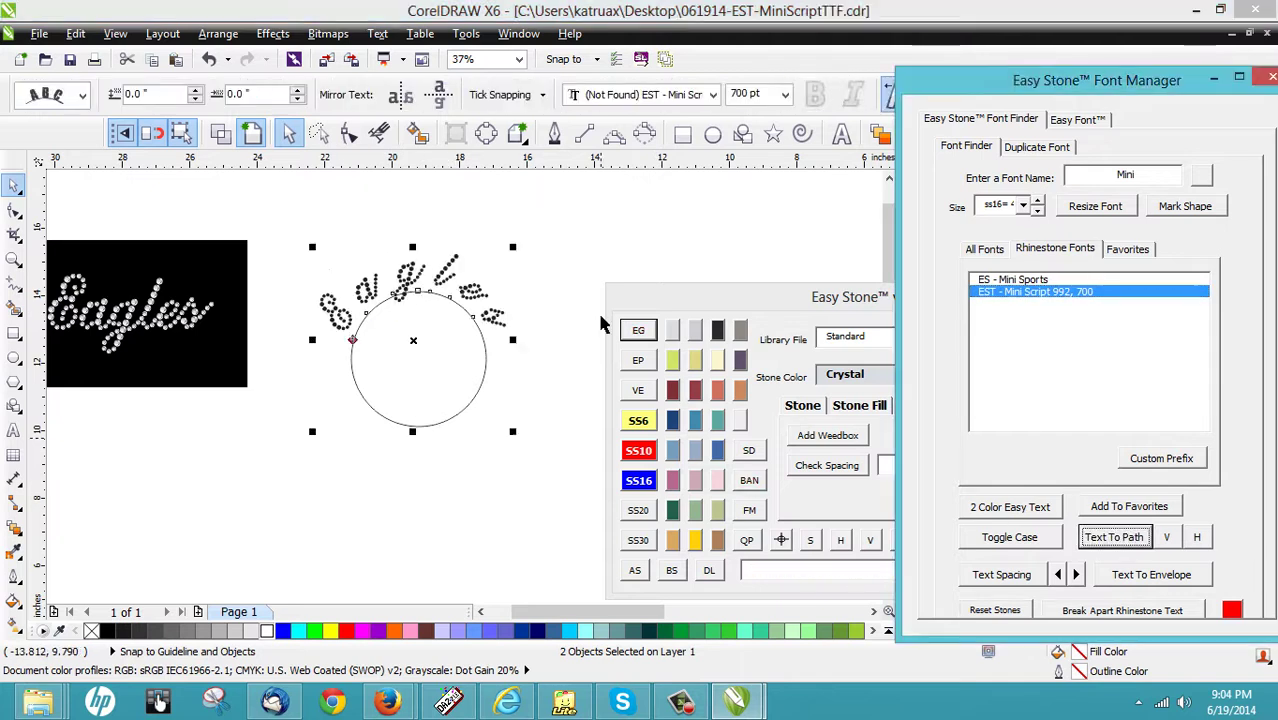
scroll(400, 302, "up", 2)
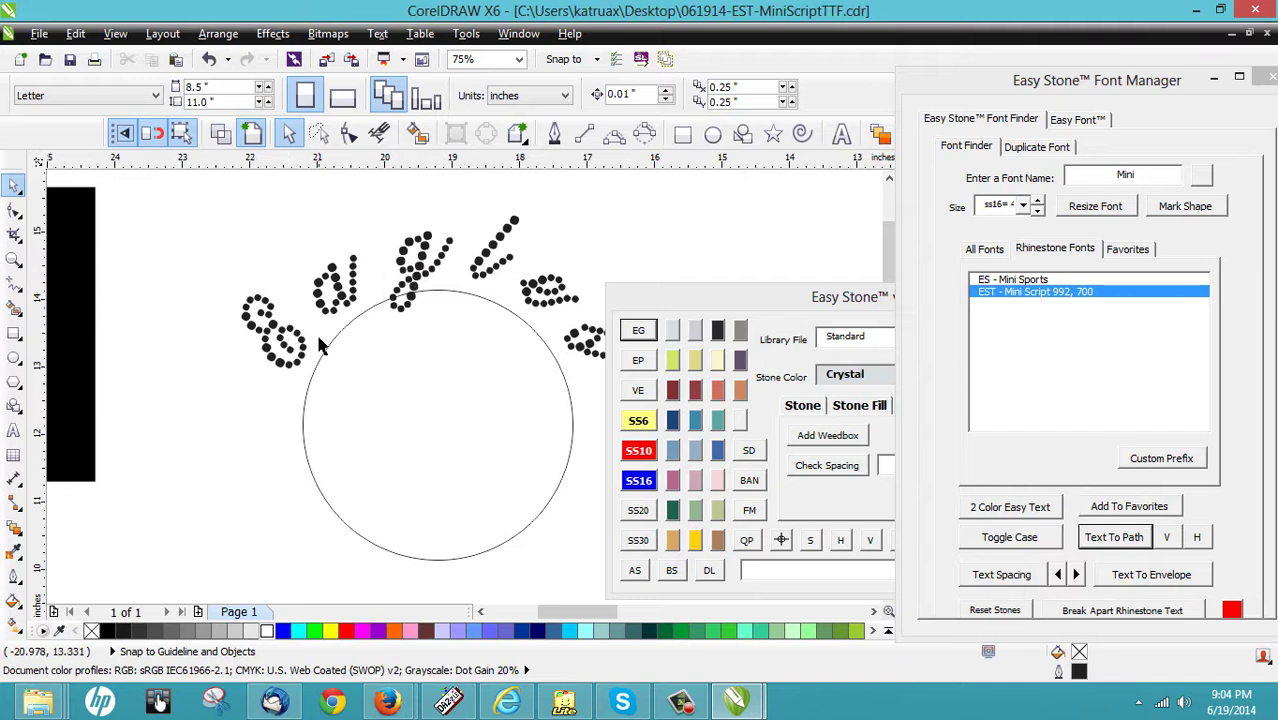
Step: Move the curved text outward to a distance of 0.375 inch from the circle with a 0.193 inch offset
left_click(326, 306)
left_click_drag(308, 383, 298, 327)
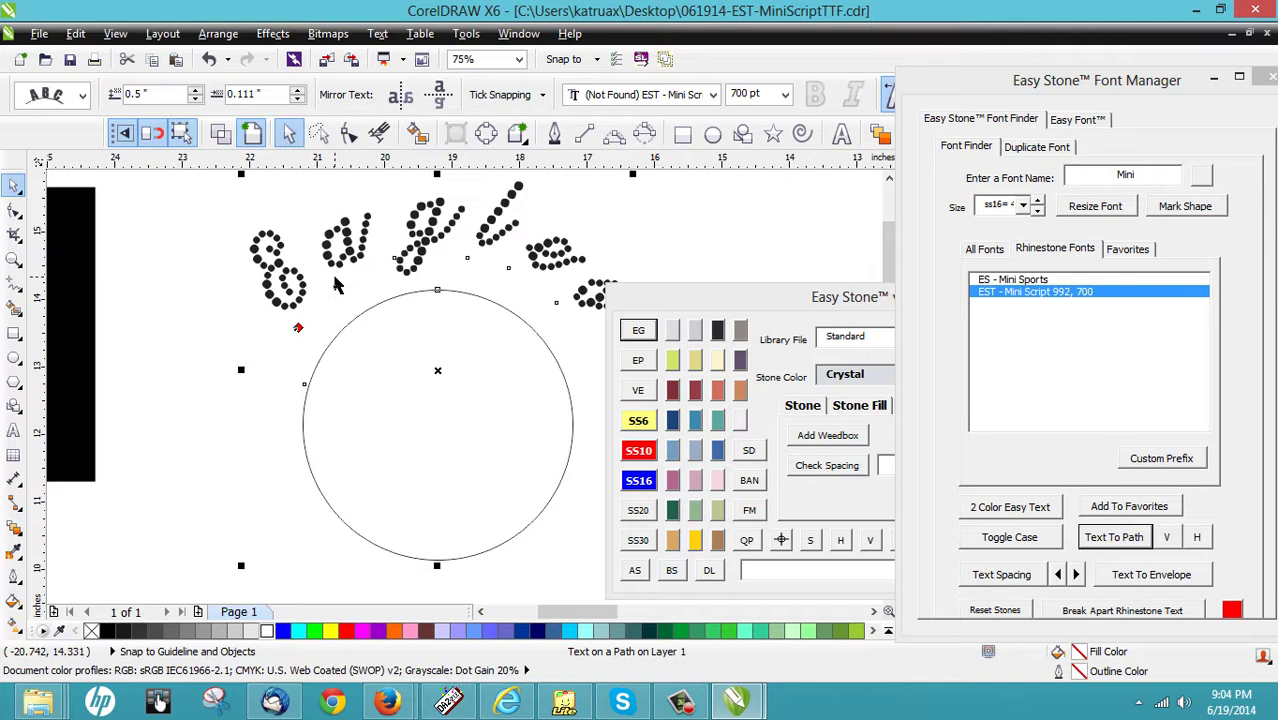
scroll(365, 280, "up", 2)
left_click_drag(260, 381, 263, 387)
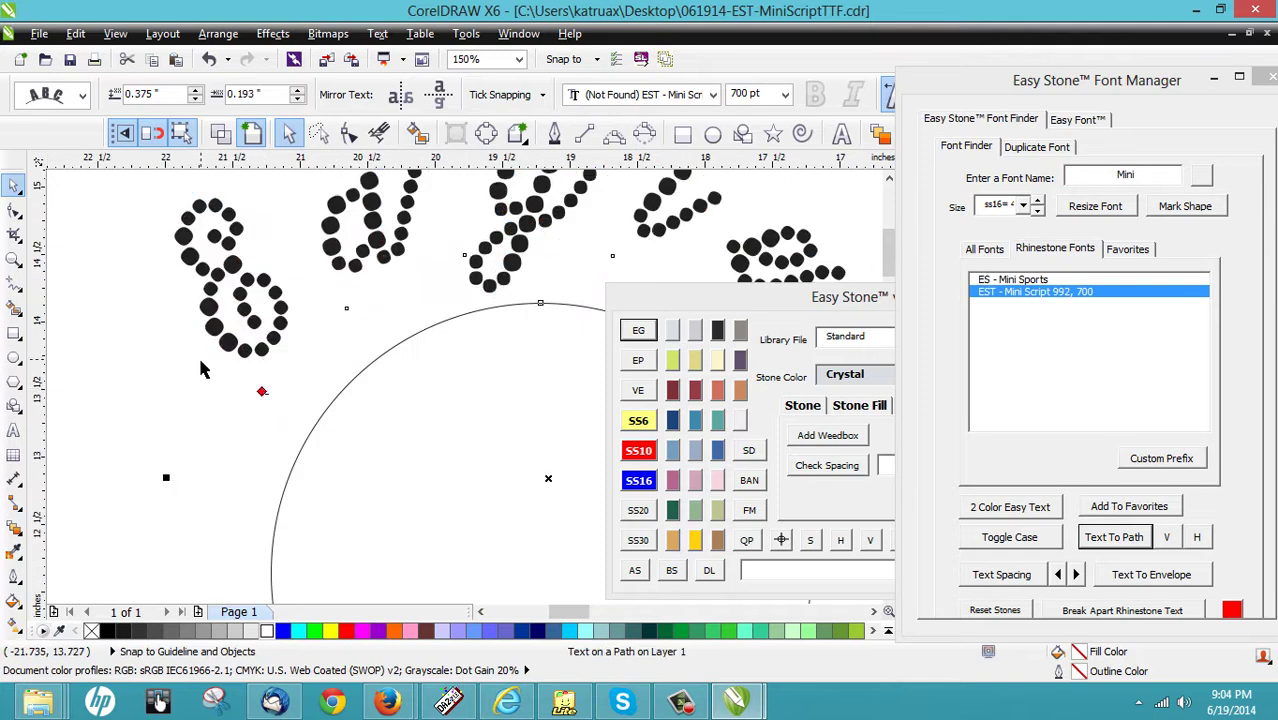
scroll(212, 368, "down", 2)
left_click(198, 412)
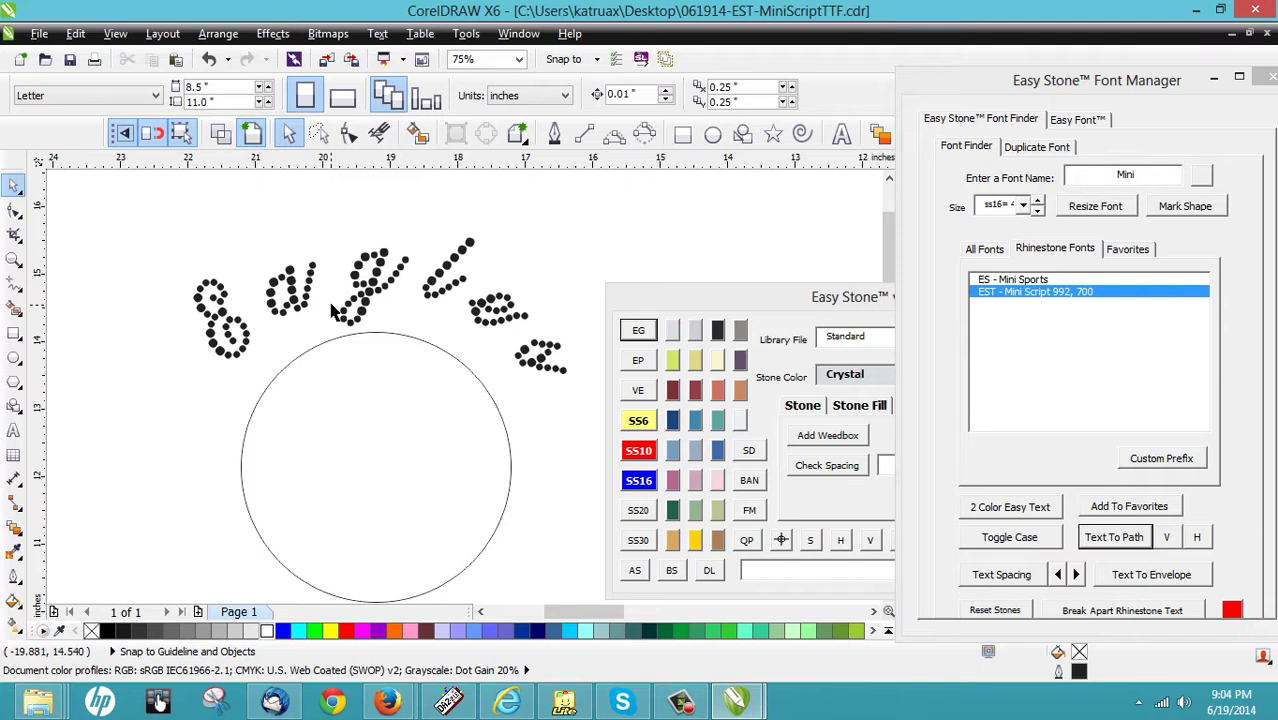
Step: Reposition the a and g of the curved text with the Shape tool so they connect closely after the E
scroll(340, 280, "up", 2)
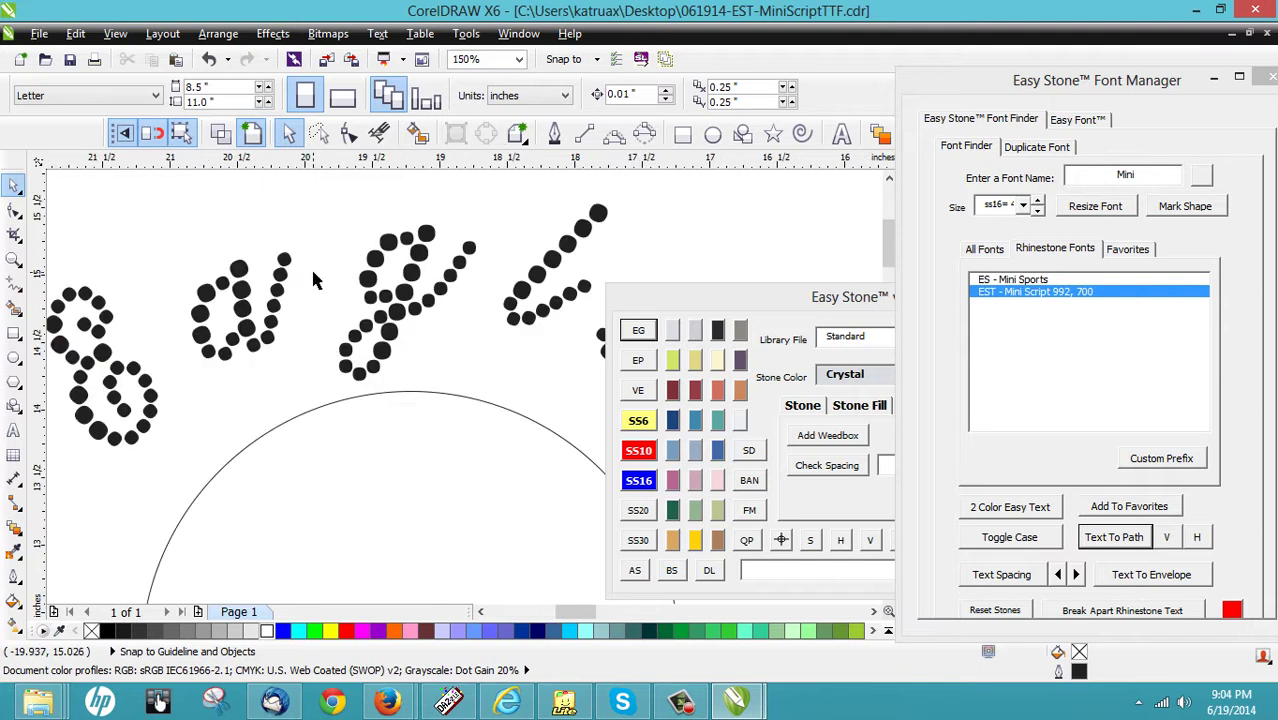
scroll(311, 268, "down", 2)
scroll(288, 312, "up", 2)
left_click(275, 312)
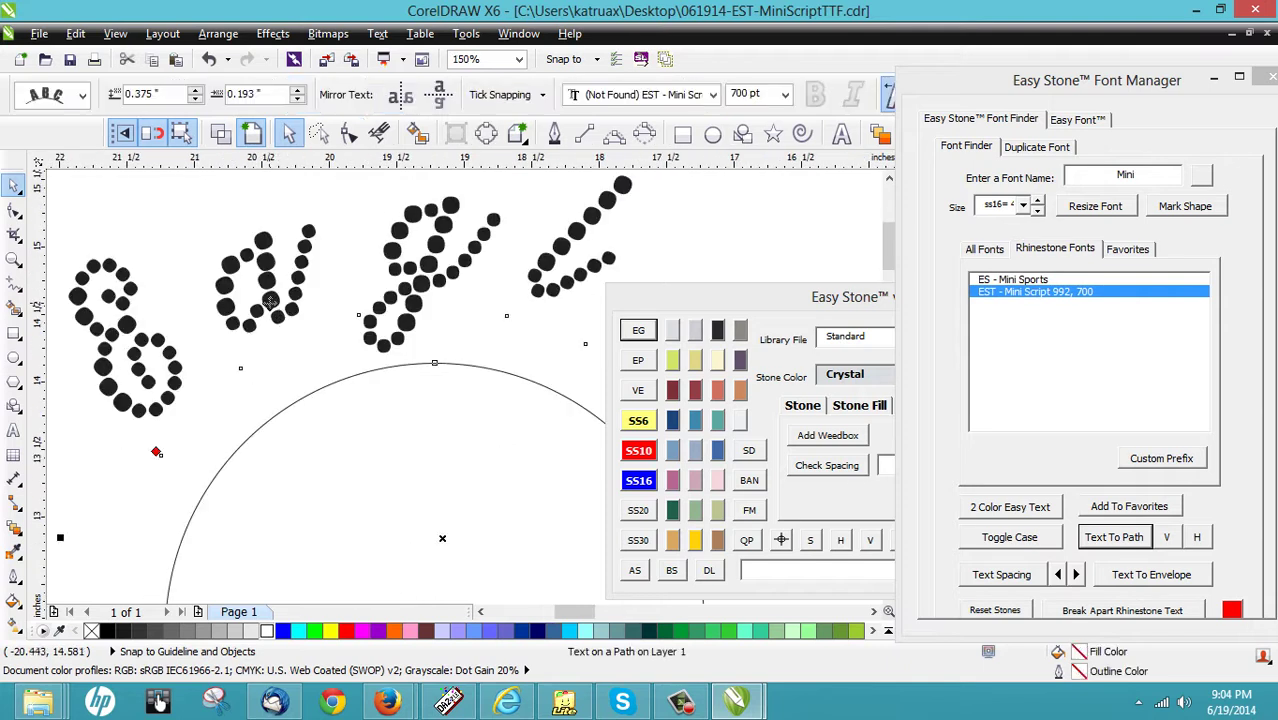
left_click(349, 133)
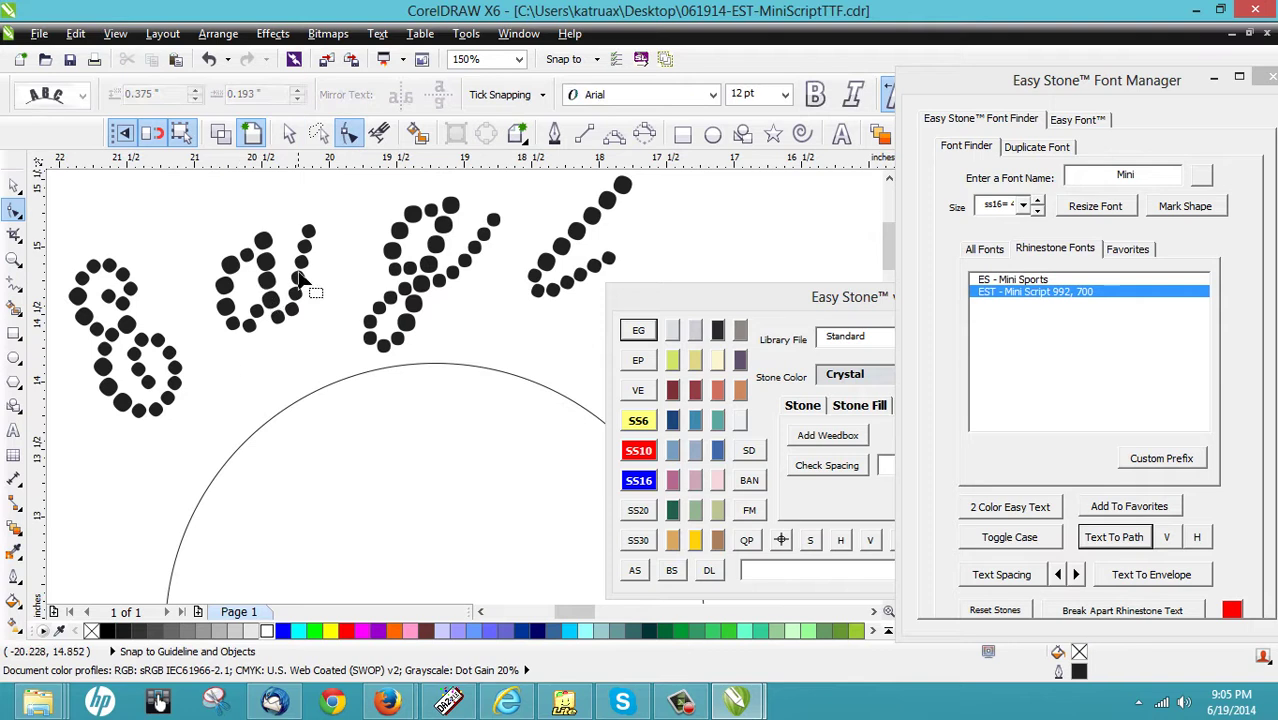
left_click(272, 290)
left_click_drag(240, 369, 214, 398)
left_click_drag(365, 322, 263, 376)
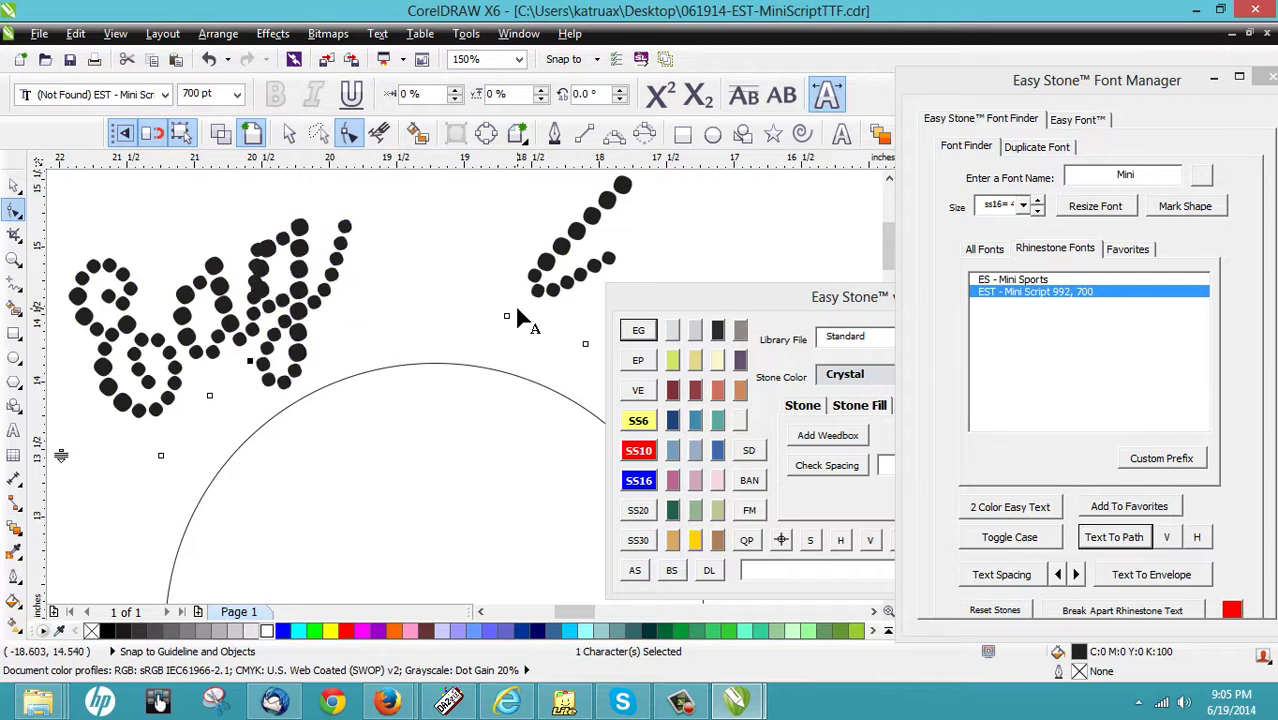
Step: Move the l, e and s back along the arc so each letter joins the one before it
left_click_drag(507, 317, 353, 397)
scroll(316, 262, "down", 2)
left_click_drag(448, 299, 360, 394)
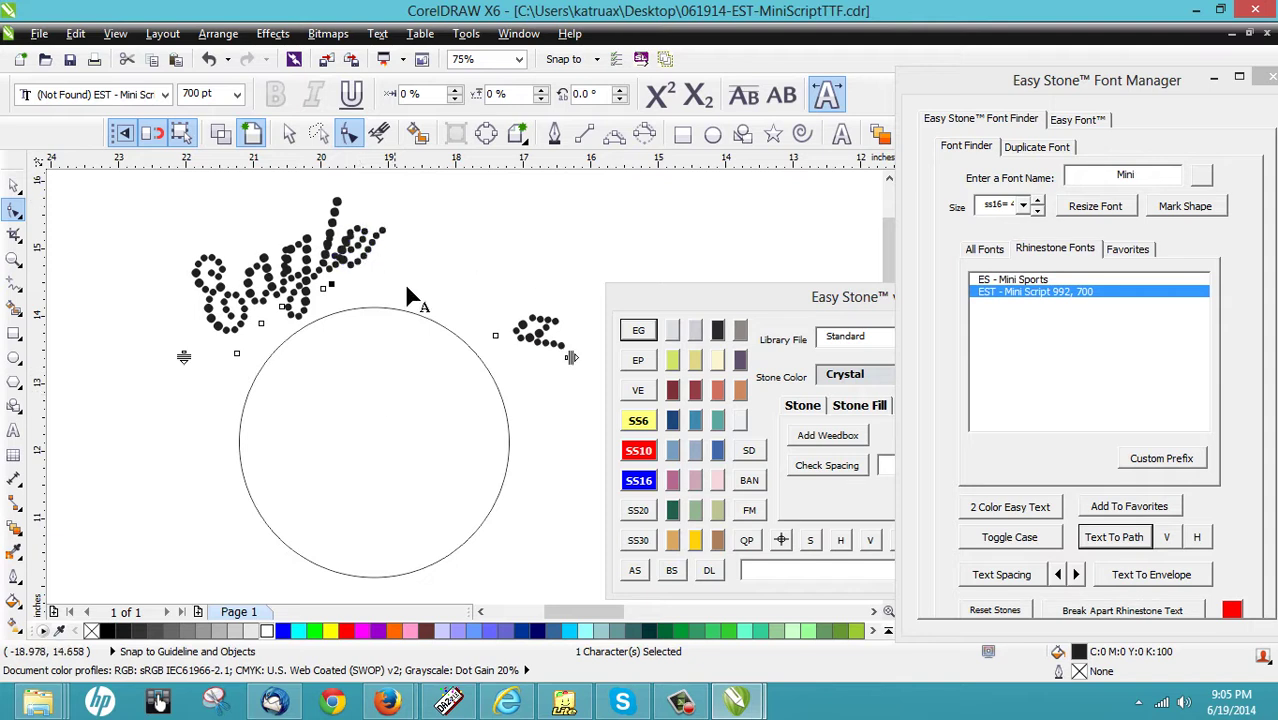
left_click_drag(500, 343, 368, 370)
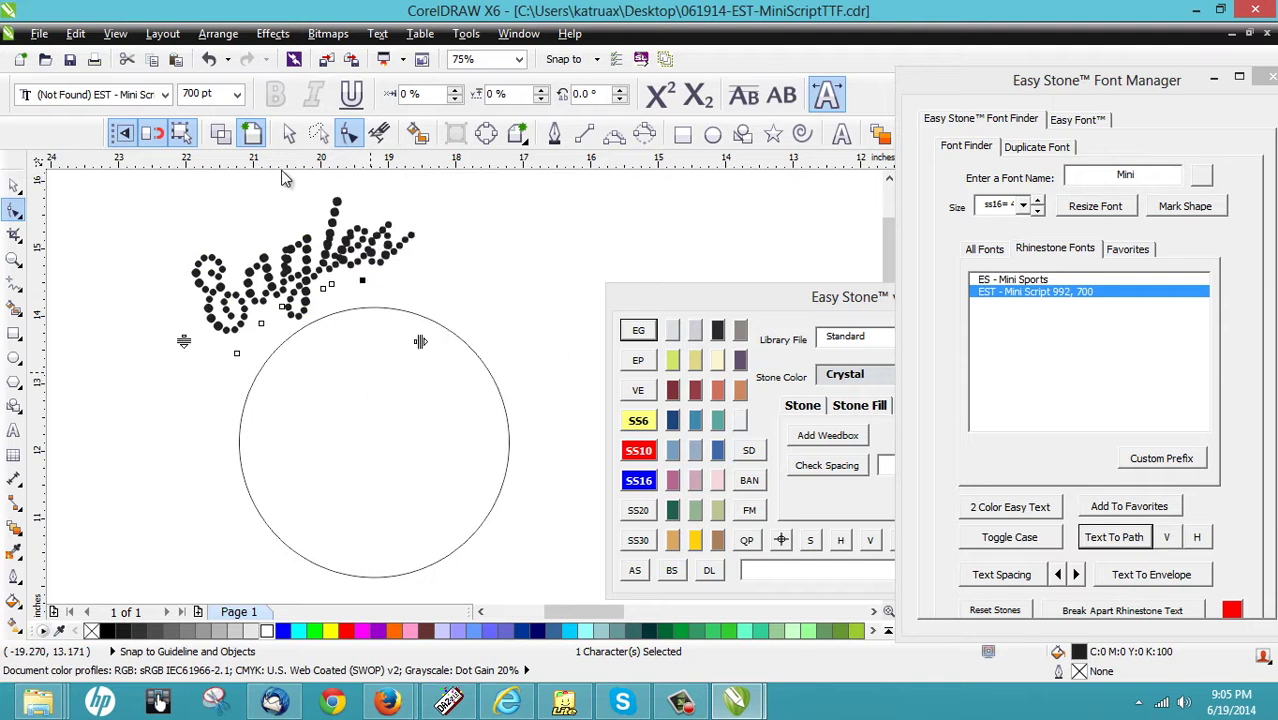
scroll(310, 217, "up", 3)
scroll(410, 288, "down", 3)
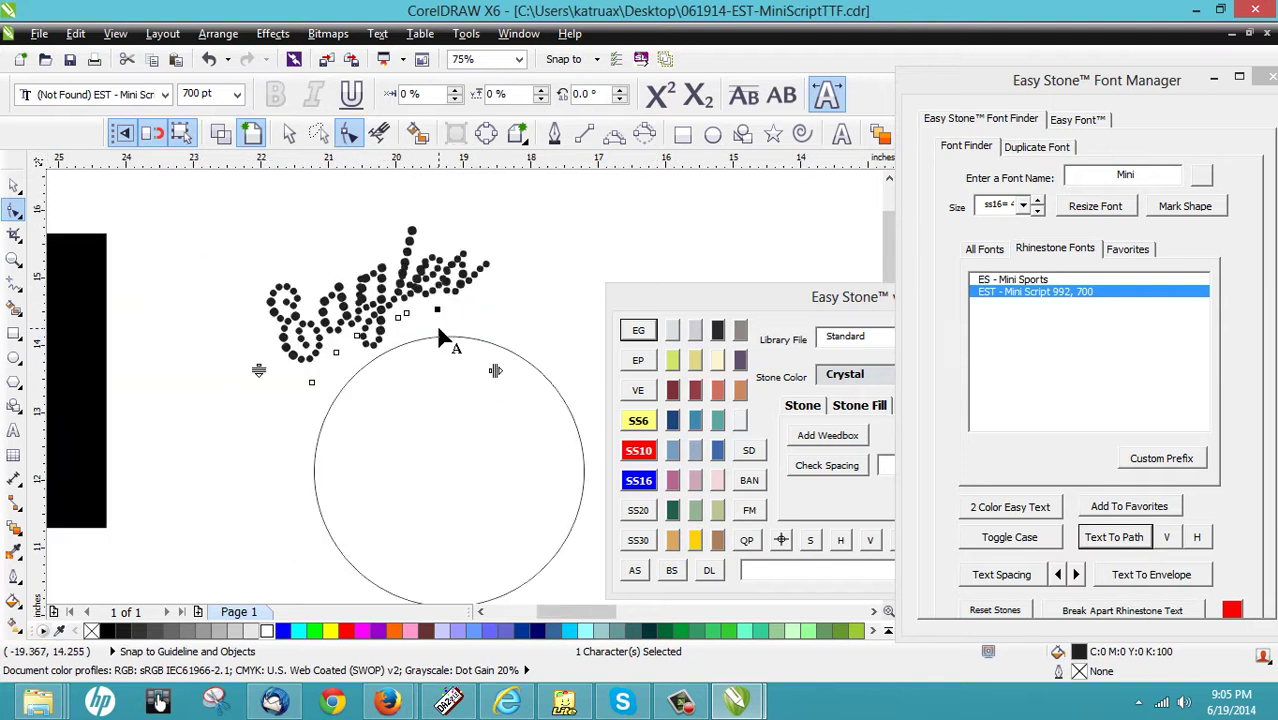
Step: Slide the curved text over the circle's top at 0.5 inch distance and 1.237 inch offset, and break it apart into stones
left_click(15, 186)
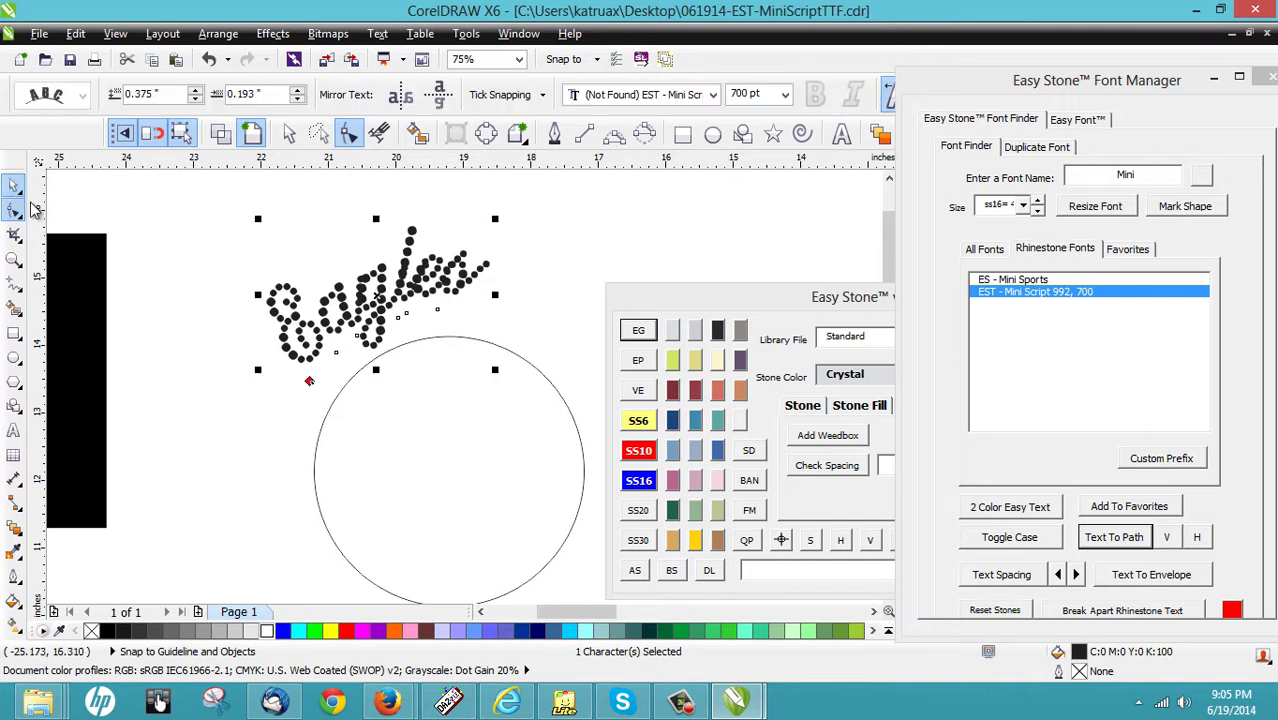
left_click_drag(308, 374, 441, 311)
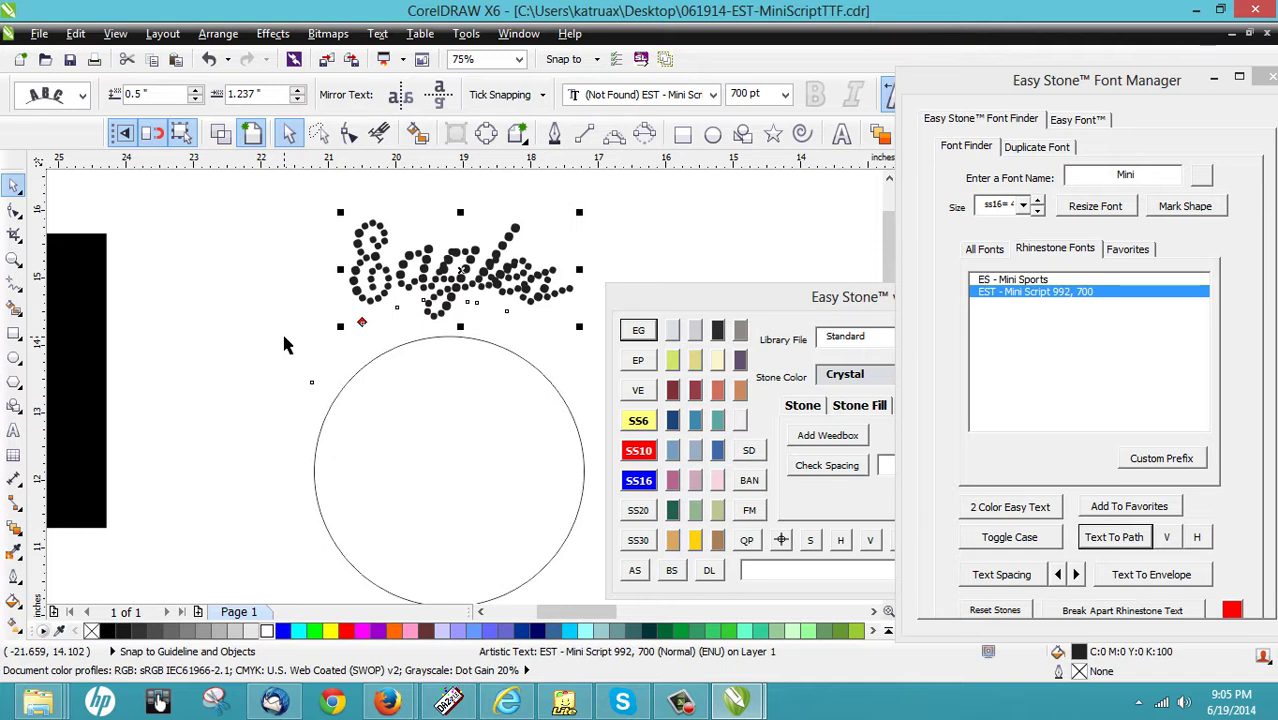
left_click(1146, 612)
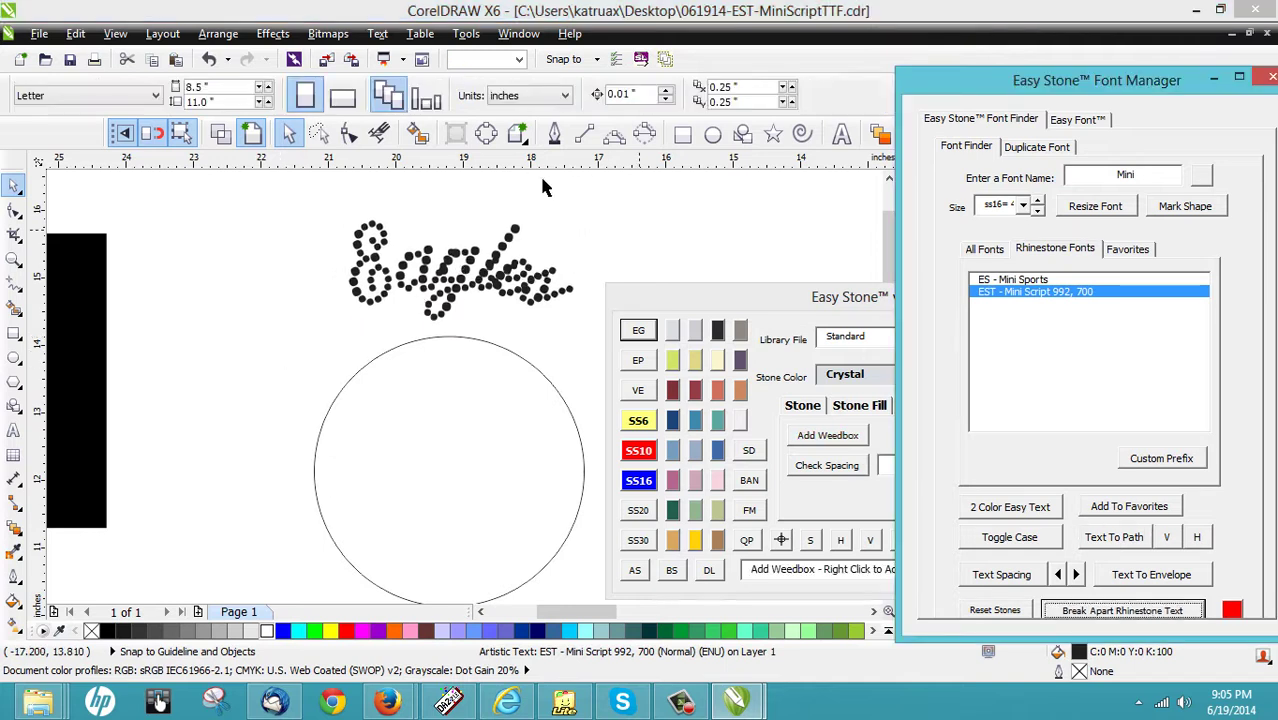
Step: Mark the stone at the tip of the l as reference shape and resize the selected lettering to ss10 stones
left_click(513, 228)
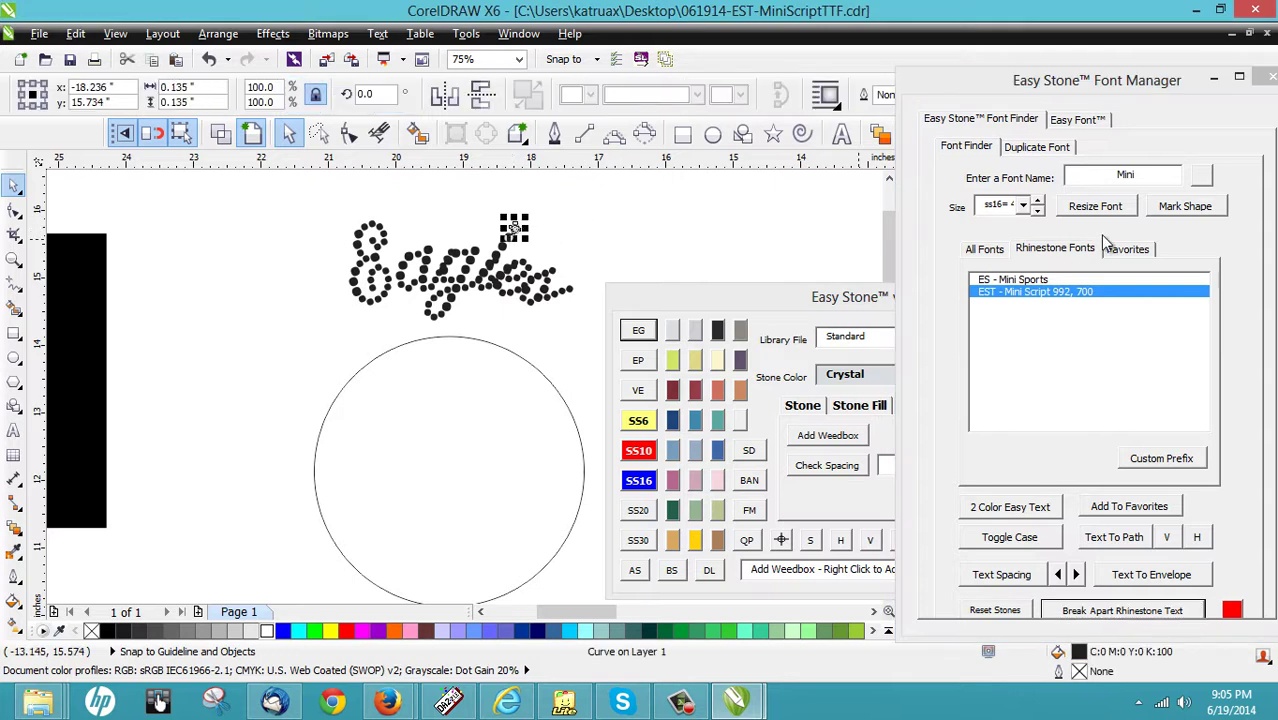
left_click(1165, 210)
left_click_drag(297, 189, 590, 350)
left_click(1023, 205)
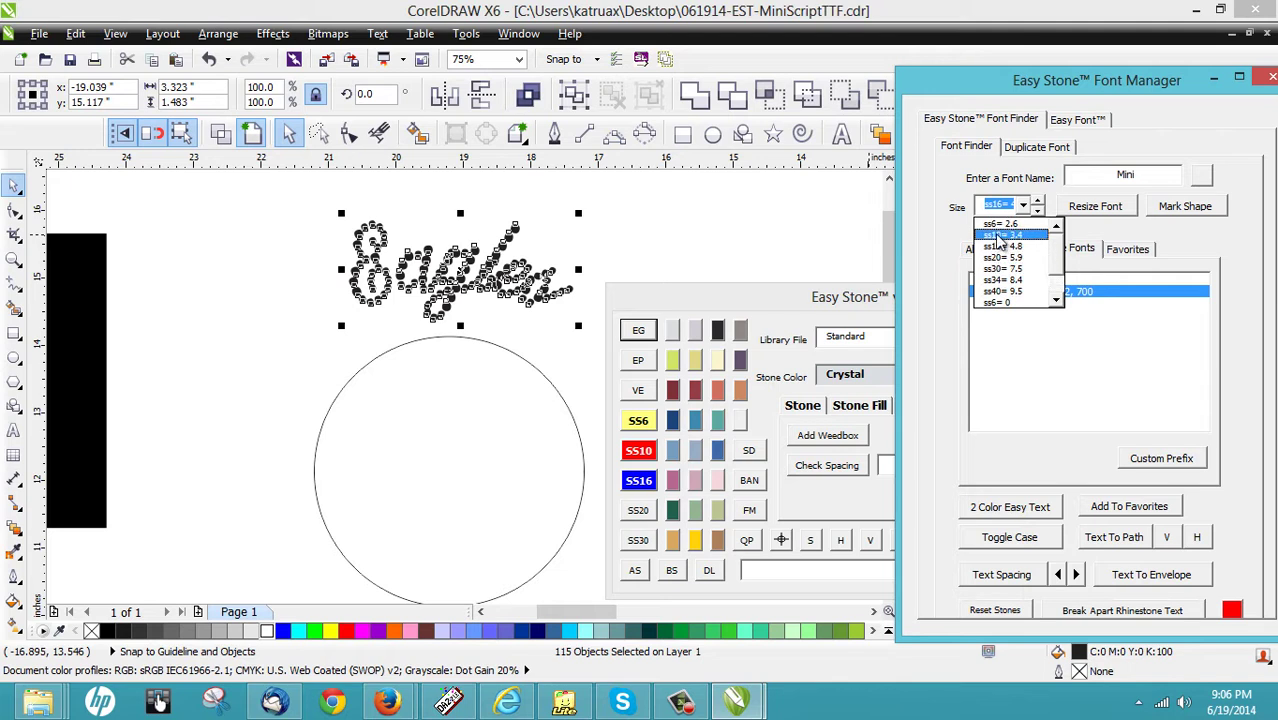
left_click(1003, 268)
left_click(1080, 214)
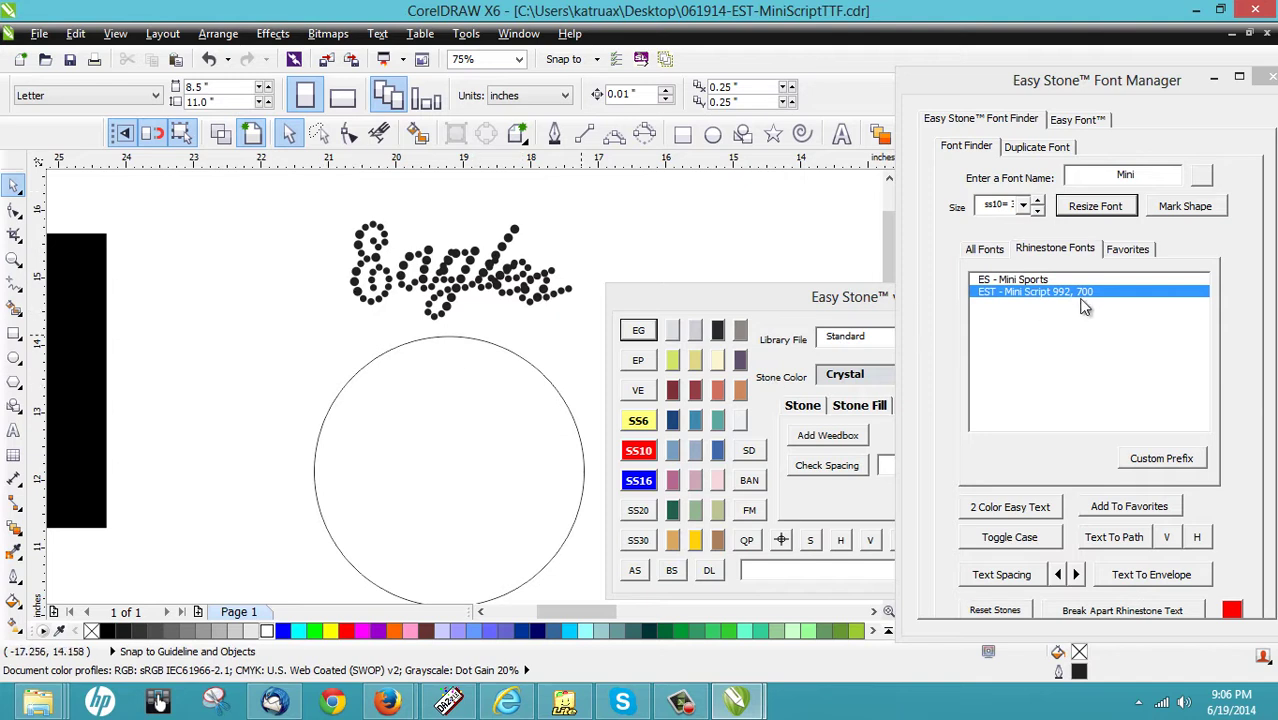
Step: Select all the curved lettering stones, color them Crystal and select them again
left_click_drag(298, 201, 615, 358)
left_click(673, 343)
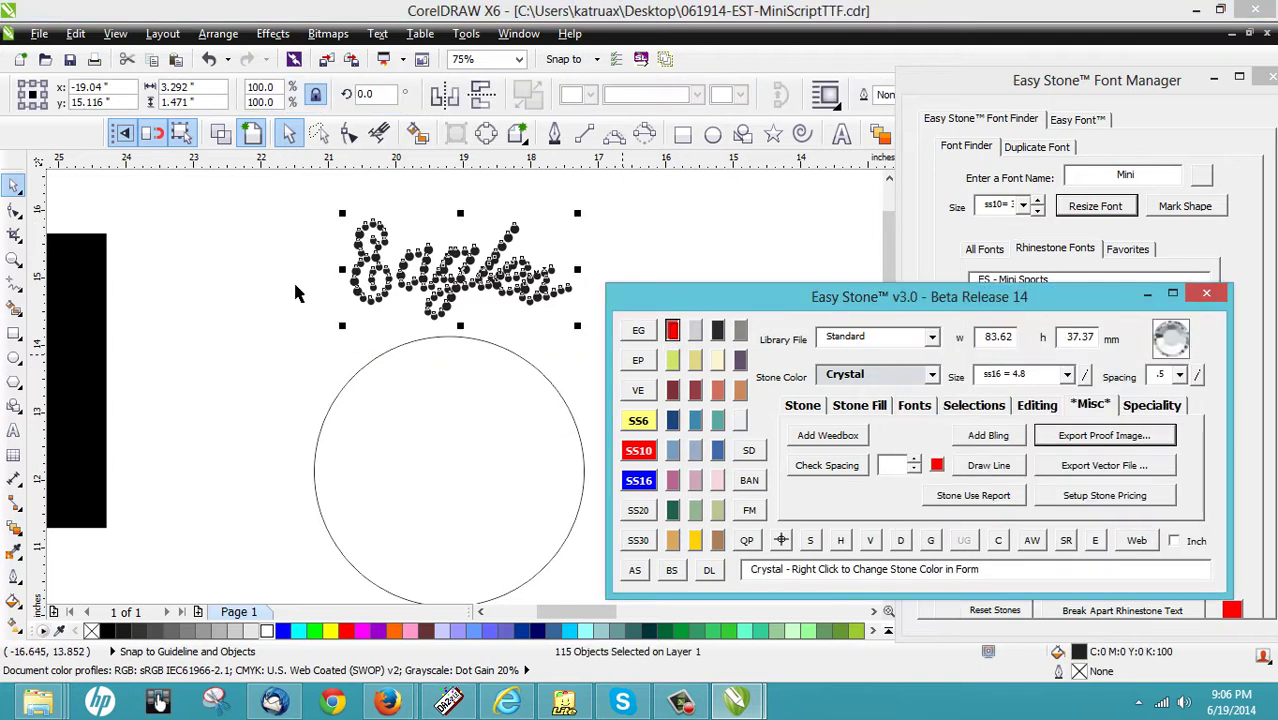
left_click(262, 289)
left_click_drag(322, 192, 604, 342)
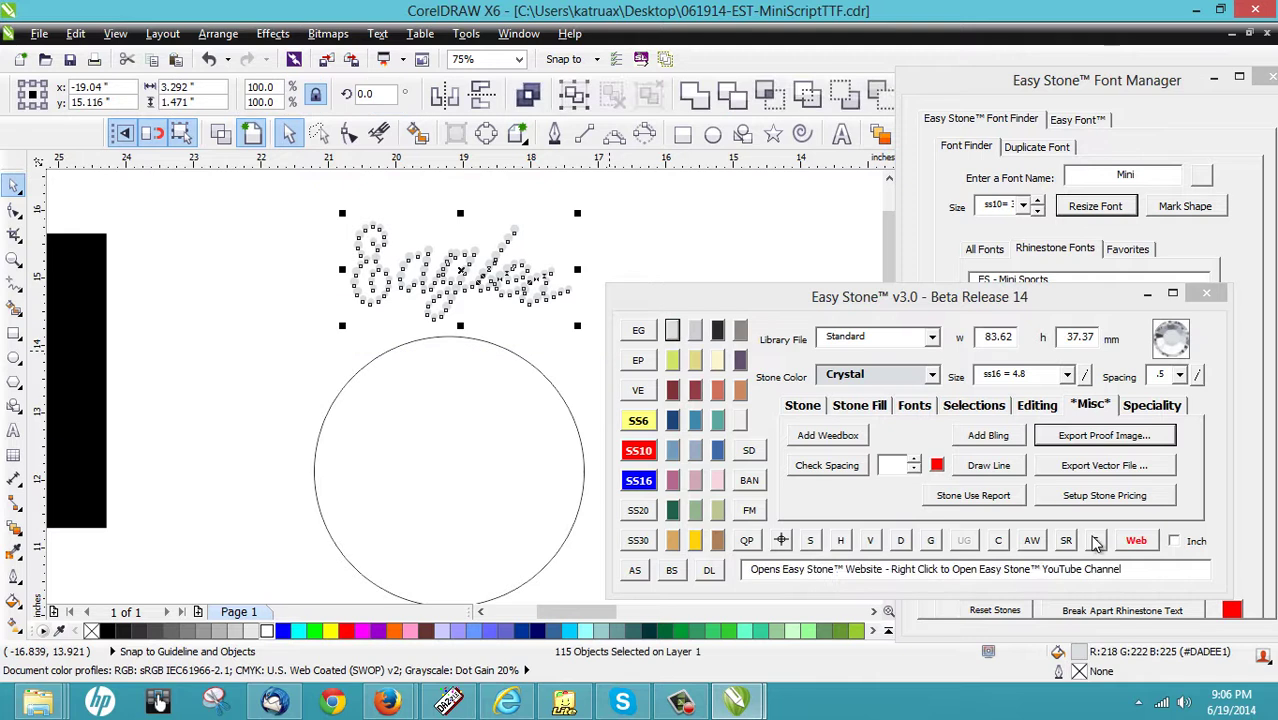
Step: Check the selected curved lettering for overlapping stones, delete the overlaps and clear the selection
left_click(998, 540)
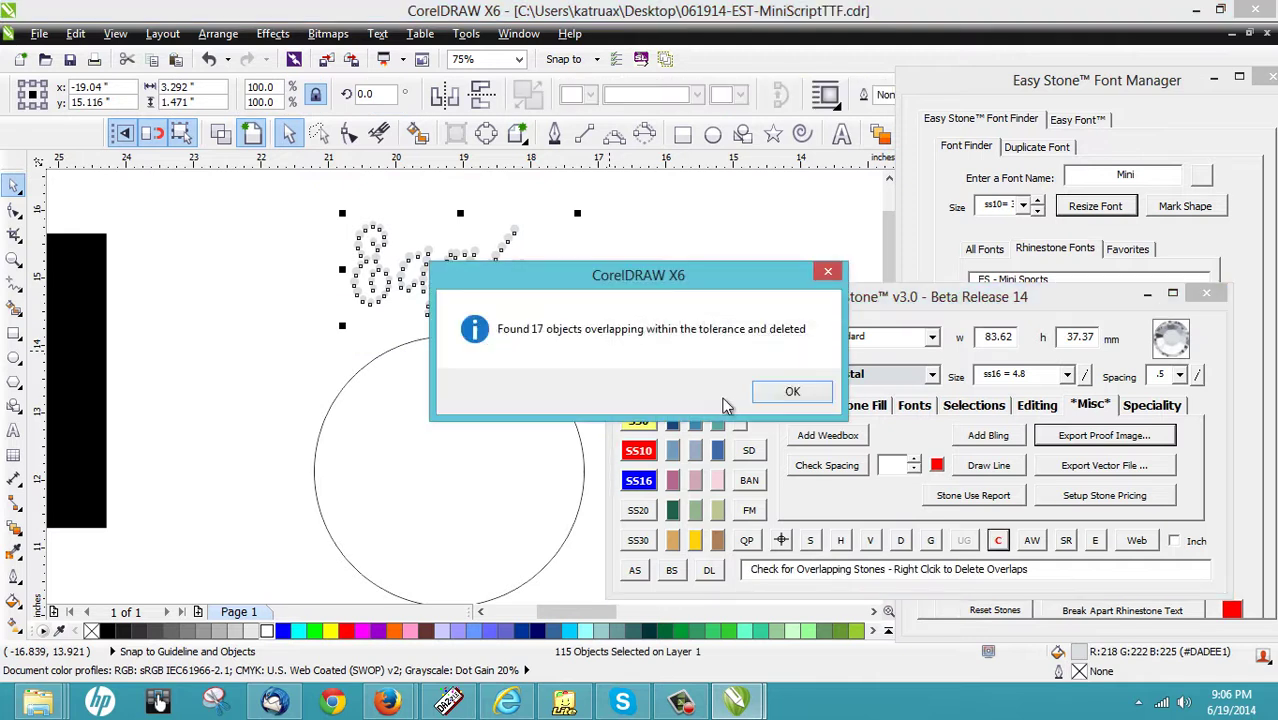
left_click(792, 394)
left_click(349, 298)
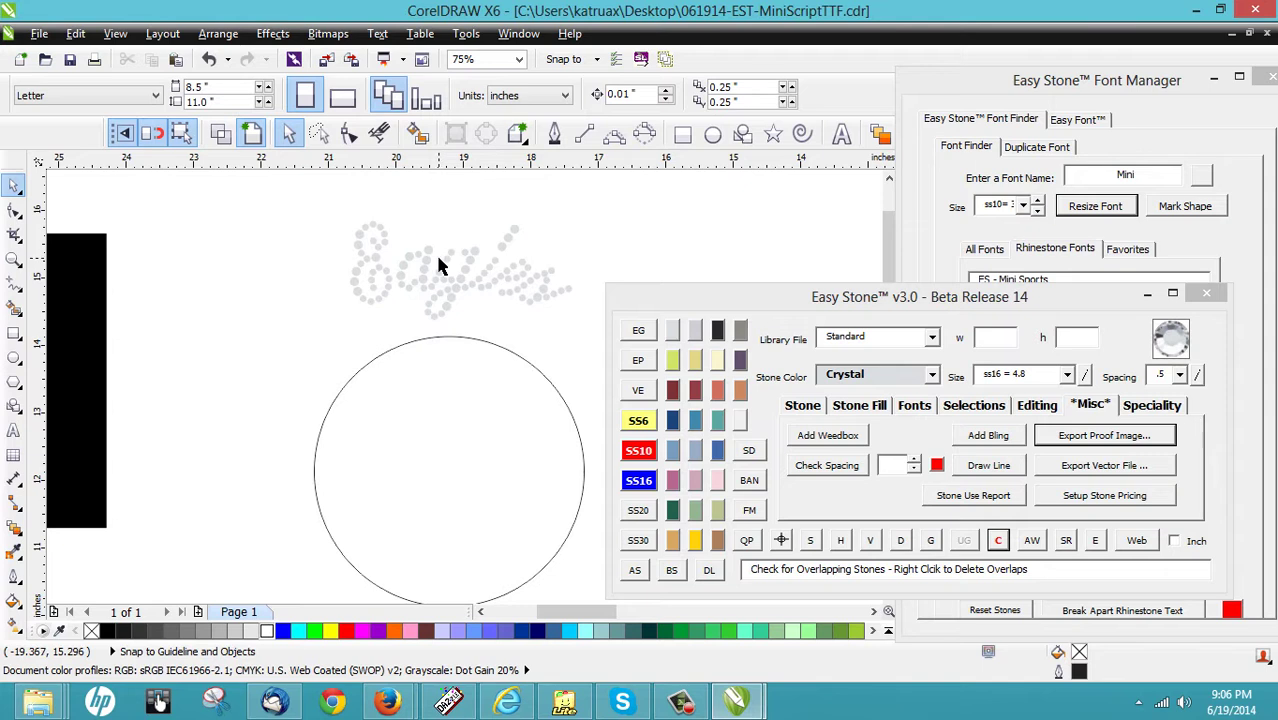
Step: Copy an ss10 stone onto the left side of the g and delete the smaller stone it overlaps
scroll(427, 259, "up", 3)
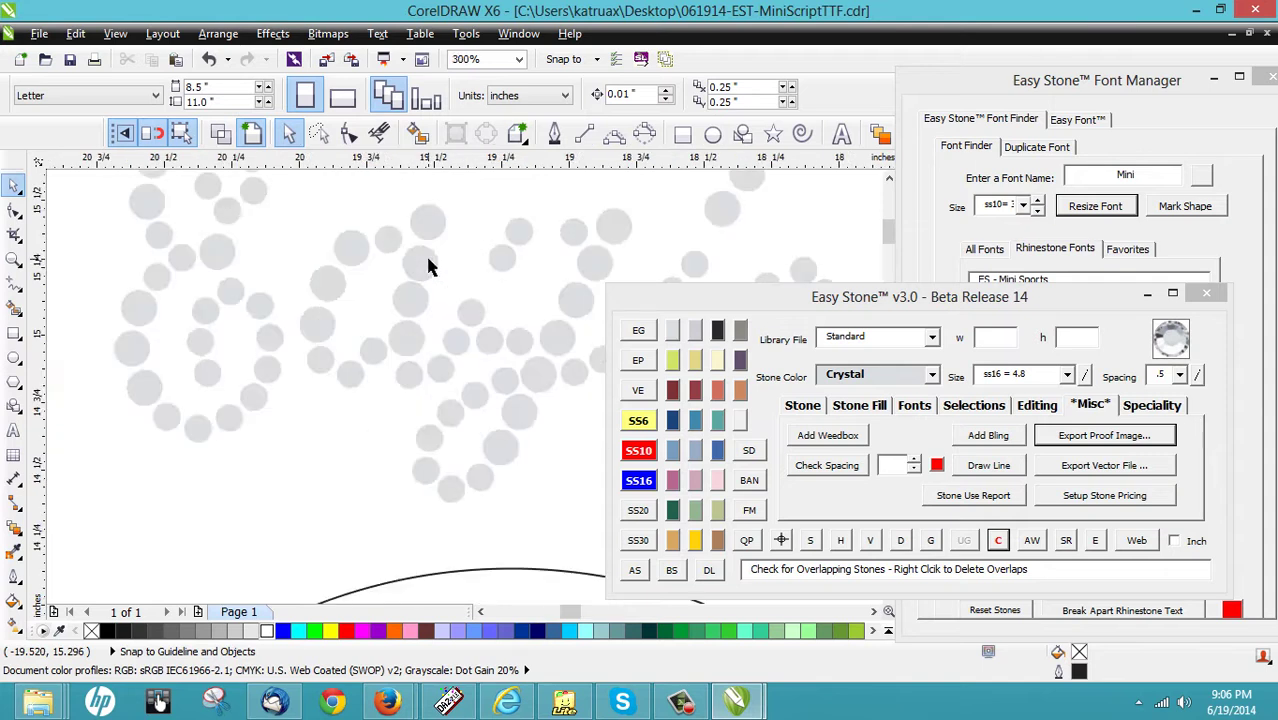
scroll(228, 342, "down", 3)
scroll(223, 331, "up", 3)
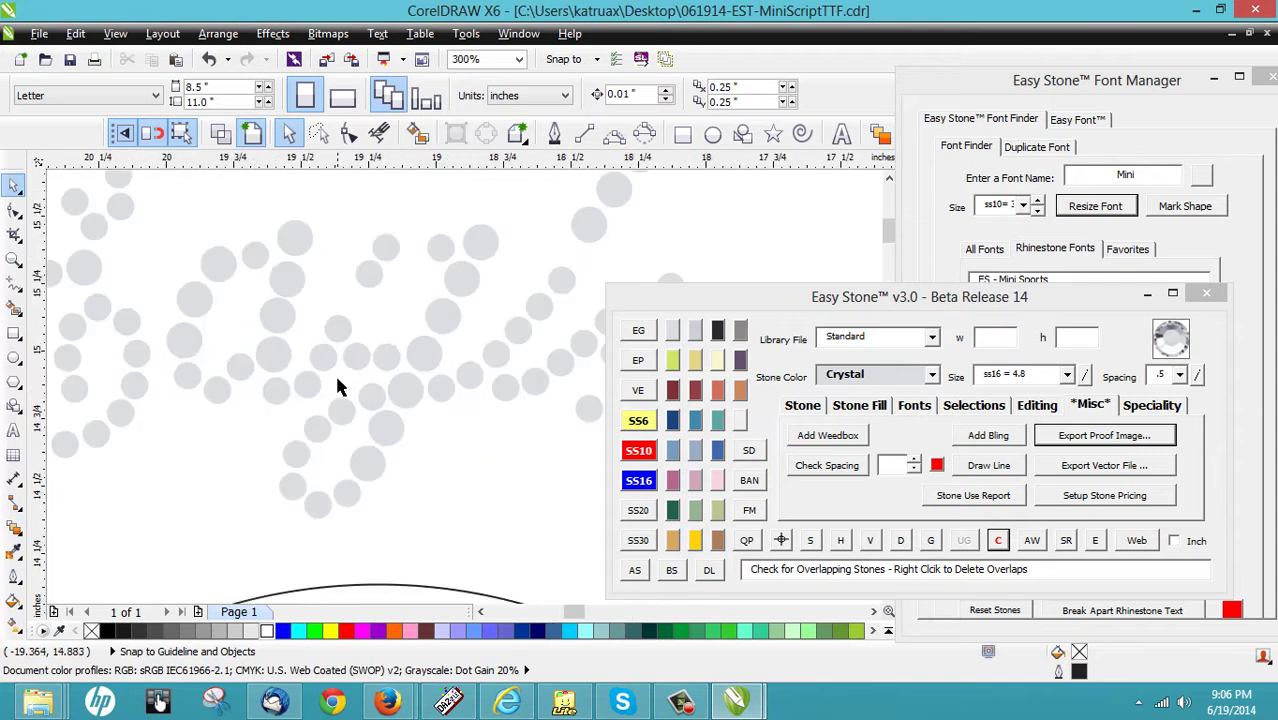
scroll(335, 290, "up", 1)
left_click_drag(519, 409, 376, 352)
scroll(320, 410, "up", 1)
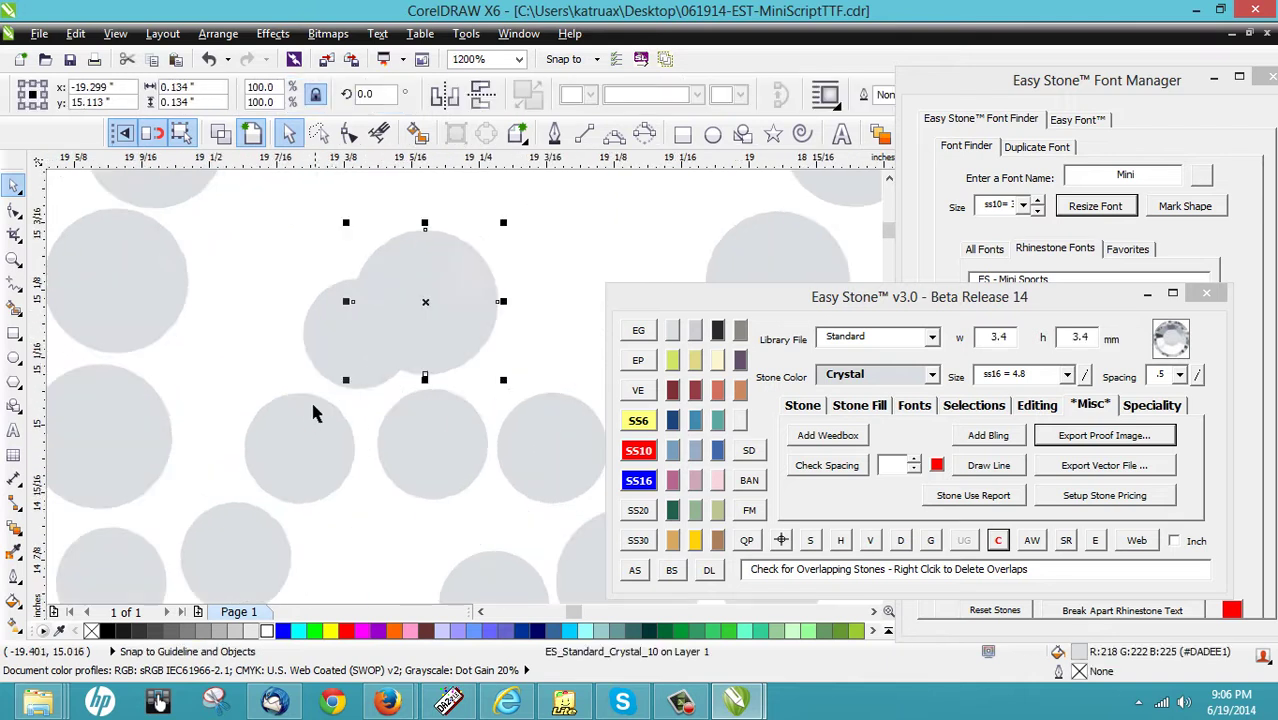
key("Delete")
scroll(307, 294, "down", 3)
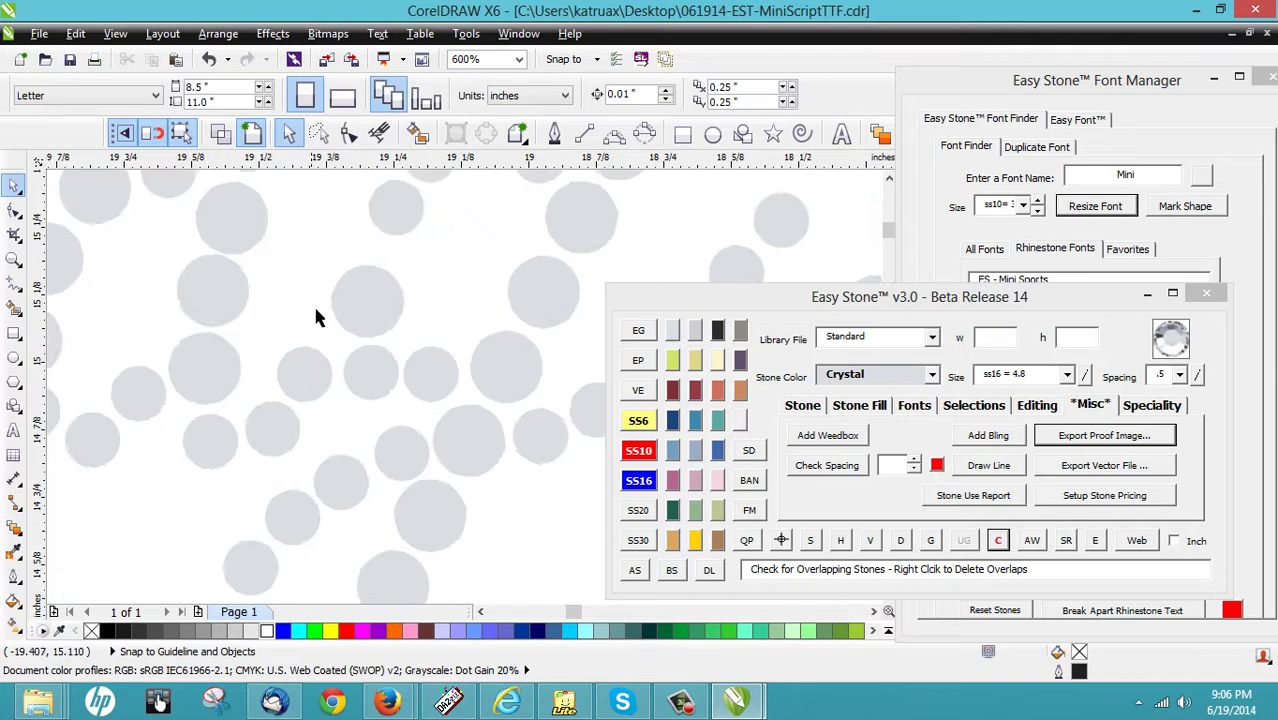
Step: Copy an ss6 stone into the gap atop the g's bowl and shift the neighboring stones to even out the curve
scroll(352, 268, "up", 2)
scroll(326, 314, "up", 1)
left_click_drag(324, 315, 304, 352)
left_click_drag(380, 222, 474, 228)
left_click_drag(276, 350, 269, 327)
scroll(336, 189, "down", 1)
scroll(400, 240, "up", 1)
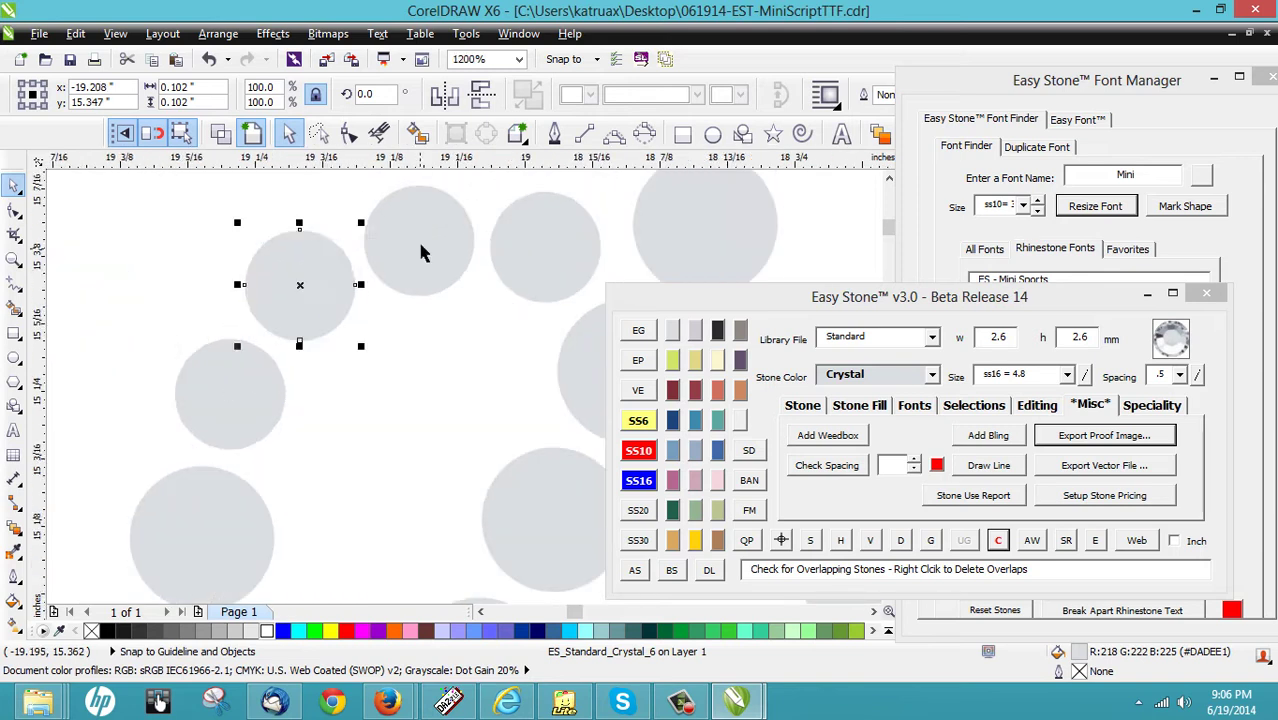
scroll(421, 252, "down", 2)
left_click(330, 288)
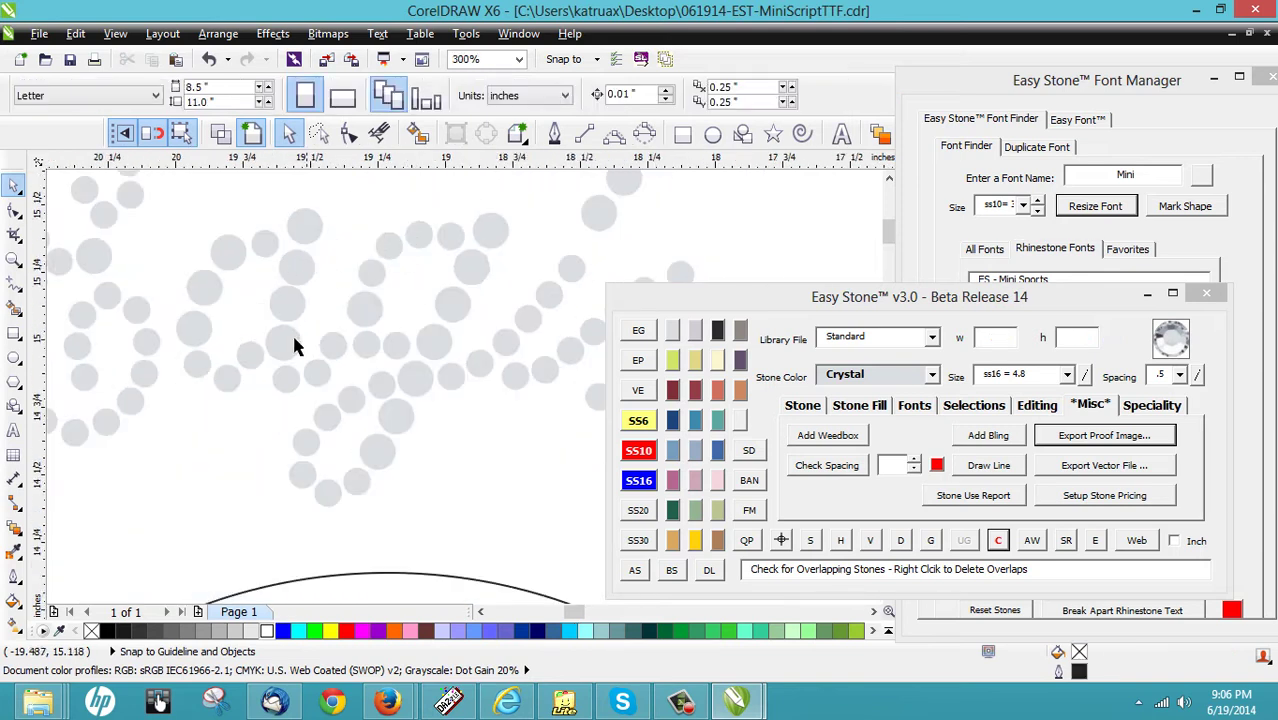
Step: Delete the three upper ss6 stones in the lower part of the l's stem
scroll(280, 337, "down", 1)
scroll(444, 308, "up", 2)
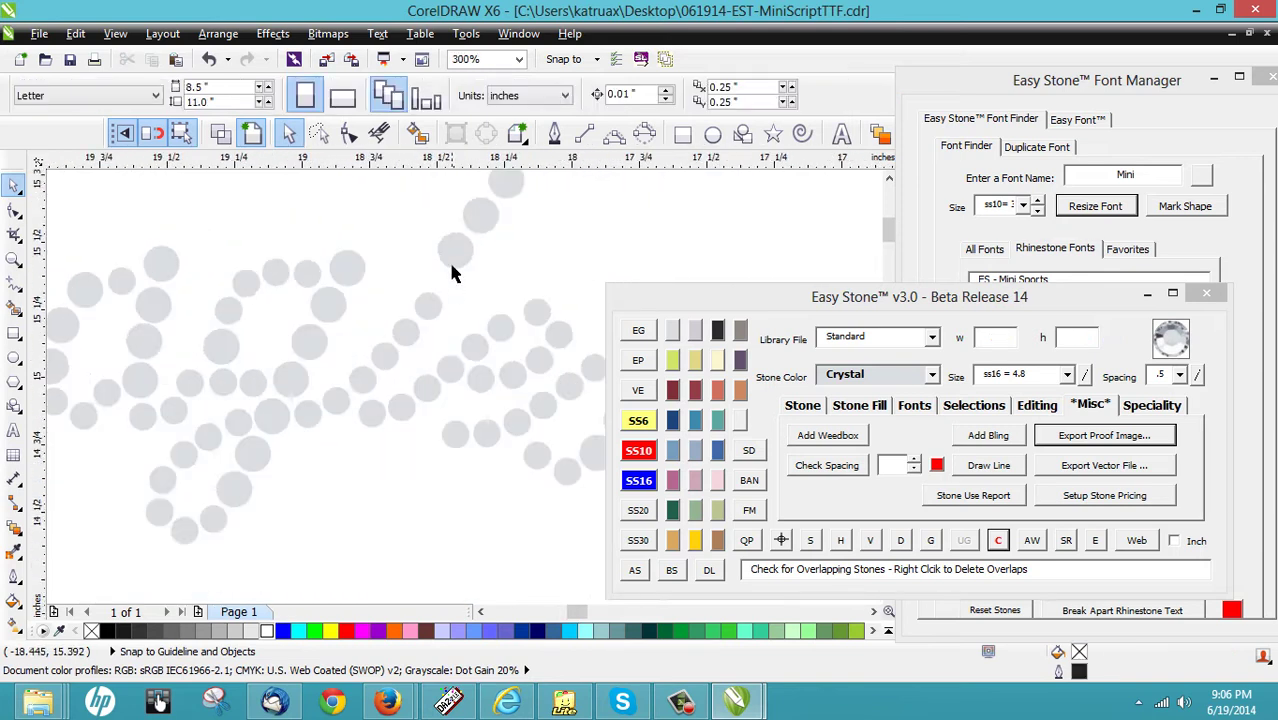
left_click(403, 350)
key("Delete")
left_click(354, 409)
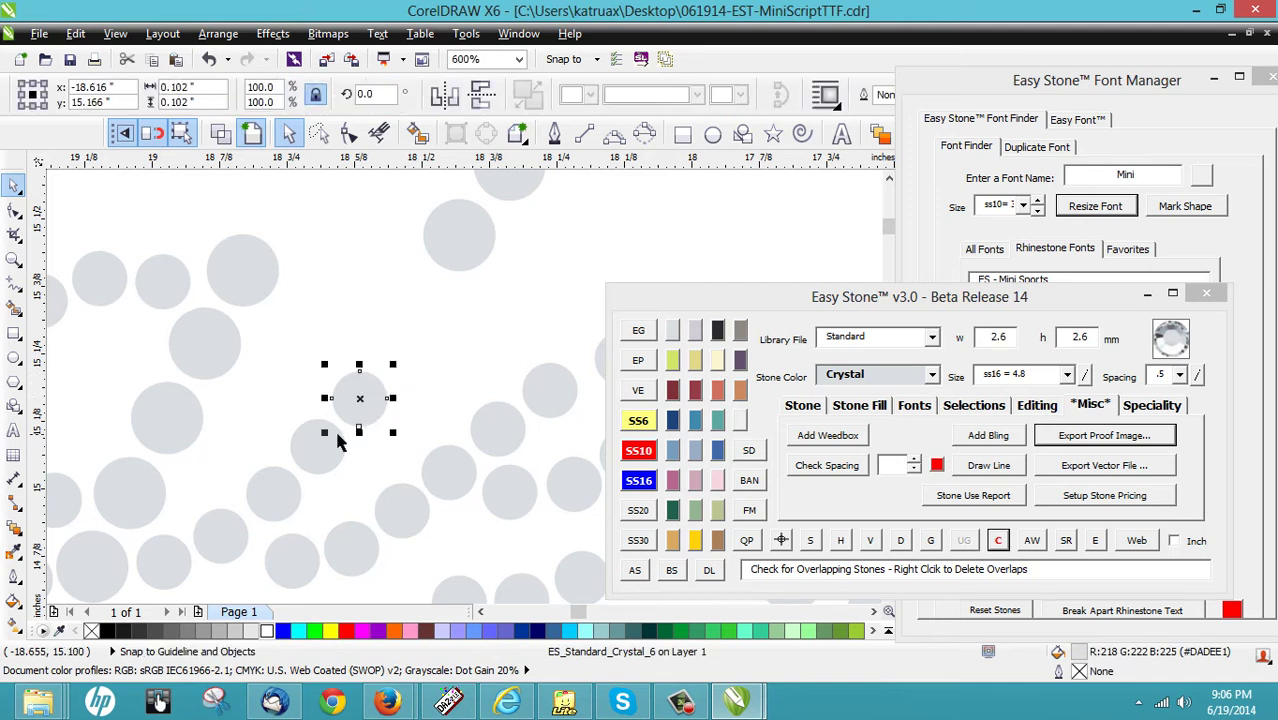
key("Delete")
left_click(320, 443)
key("Delete")
Step: Fill the gap in the l's stem with three copies of the larger ss10 stones
left_click_drag(456, 259, 366, 383)
left_click_drag(364, 376, 456, 214)
left_click(448, 297)
scroll(448, 297, "down", 2)
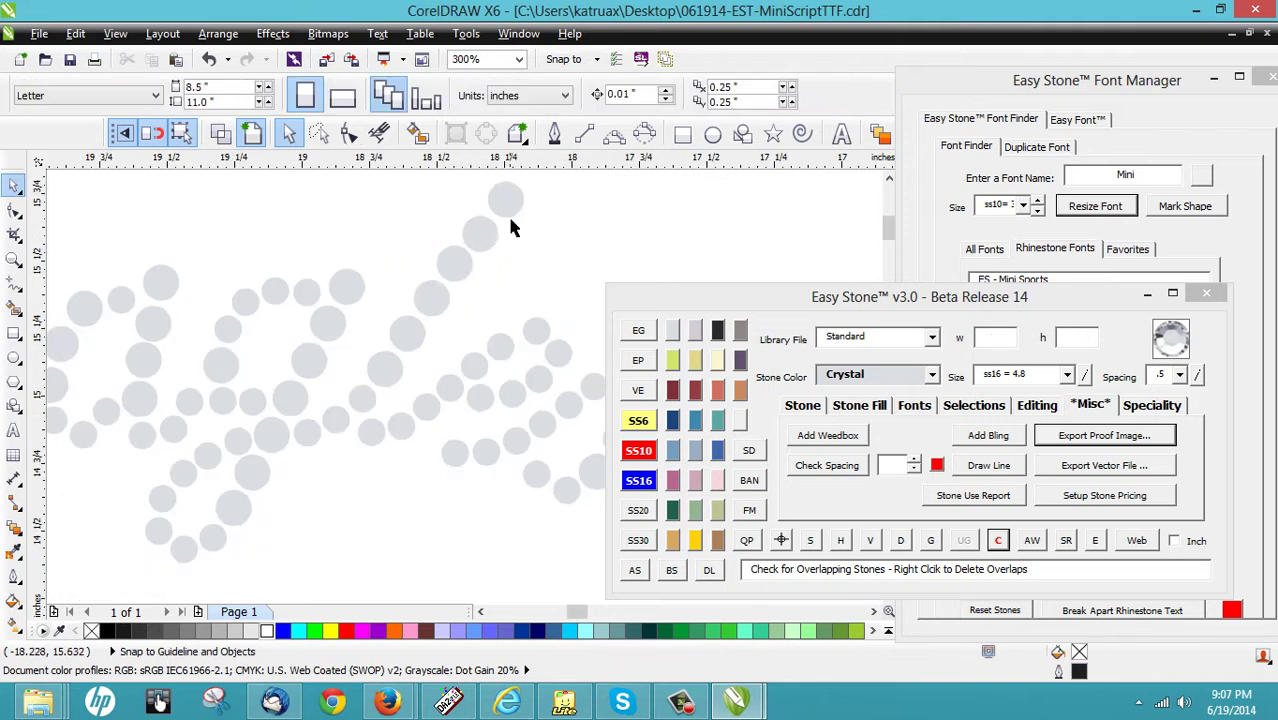
Step: Select the stones of the l with a freehand outline and respace them evenly along their path
left_click(318, 133)
mouse_move(500, 183)
left_mouse_down()
mouse_move(562, 218)
mouse_move(440, 340)
mouse_move(428, 405)
mouse_move(446, 440)
mouse_move(330, 465)
mouse_move(467, 347)
left_mouse_up()
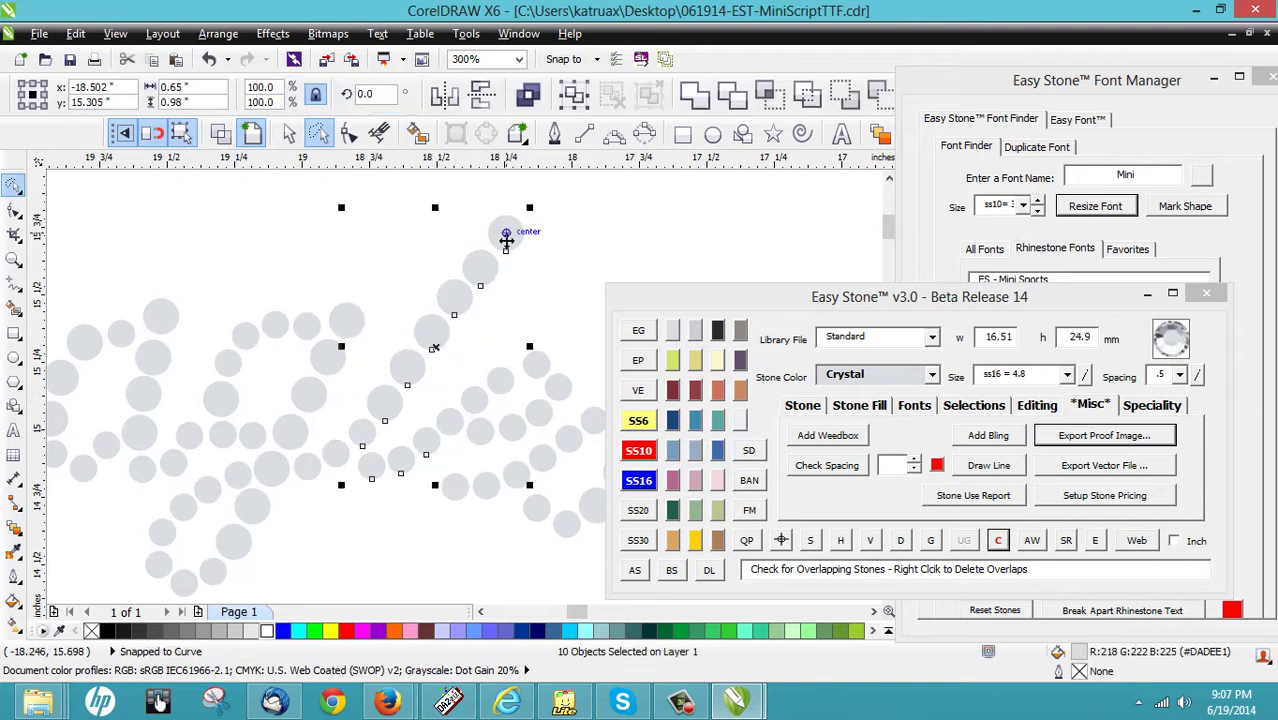
right_click(899, 543)
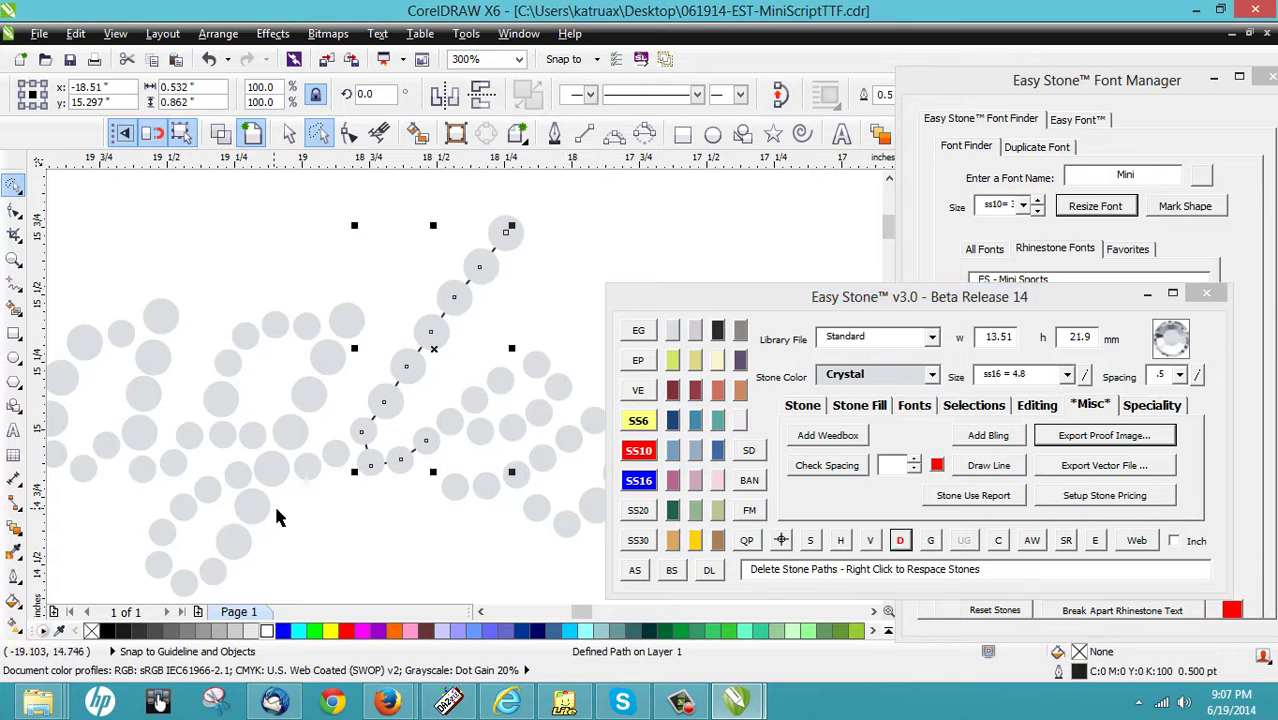
left_click(547, 353)
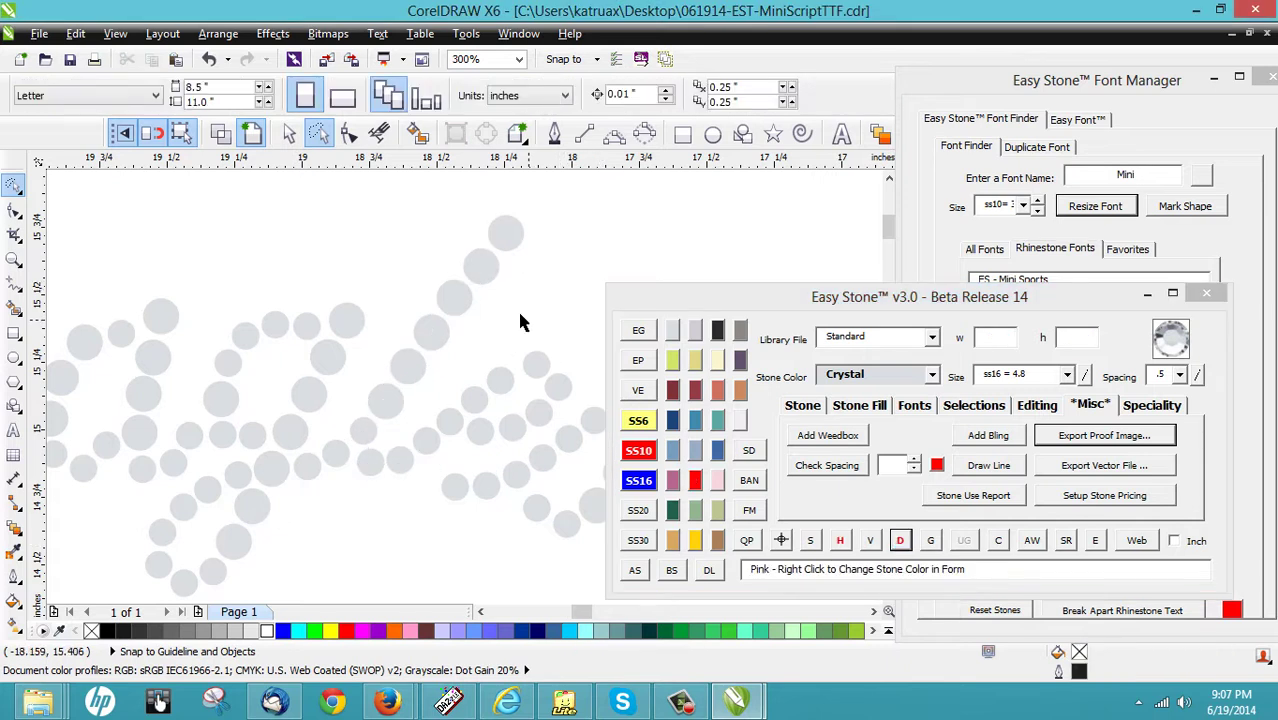
scroll(511, 290, "down", 1)
scroll(226, 334, "up", 1)
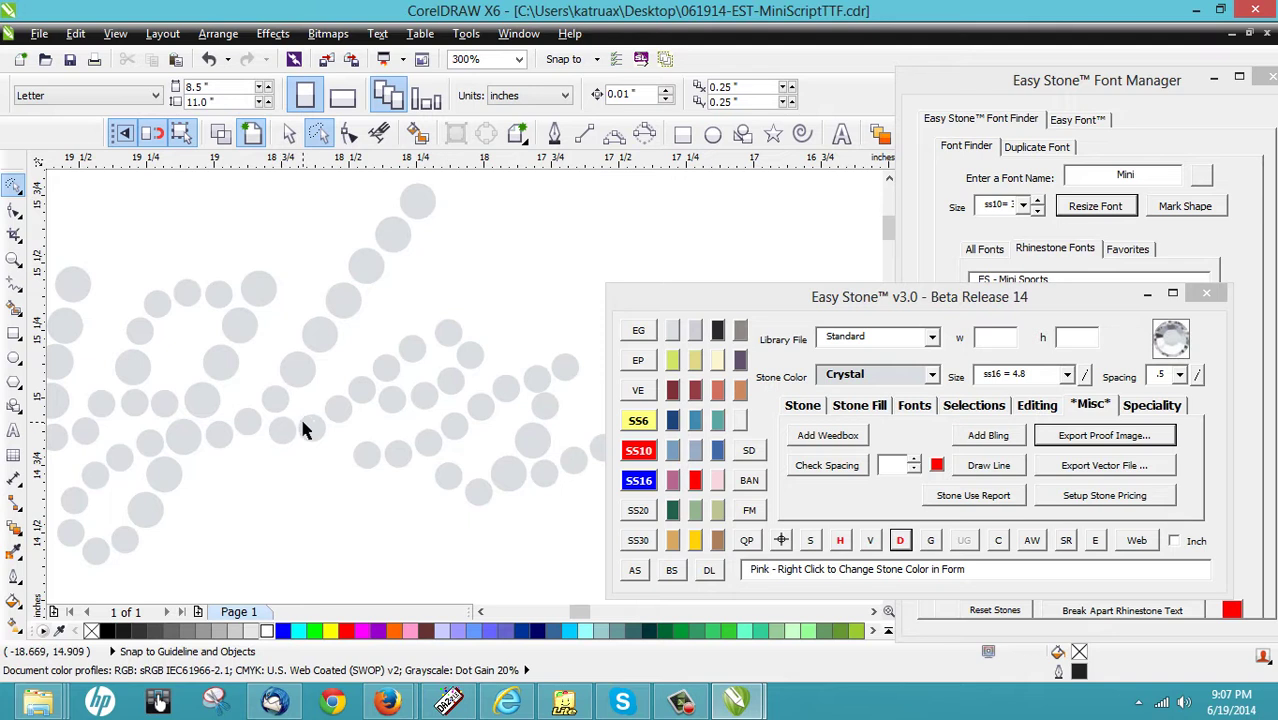
Step: Nudge the ss6 stones at the foot of the l to even out their gaps
scroll(297, 432, "up", 3)
left_click(254, 439)
left_click(360, 441)
scroll(255, 340, "down", 2)
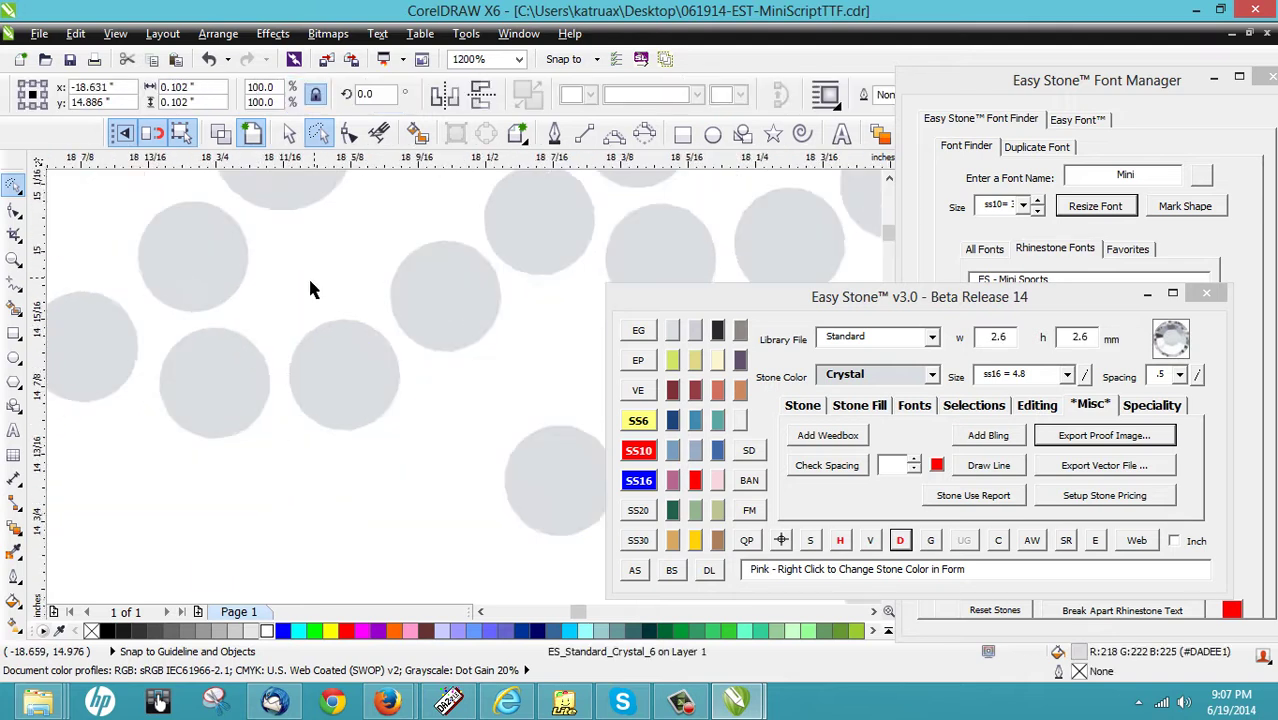
key("Escape")
scroll(253, 348, "down", 2)
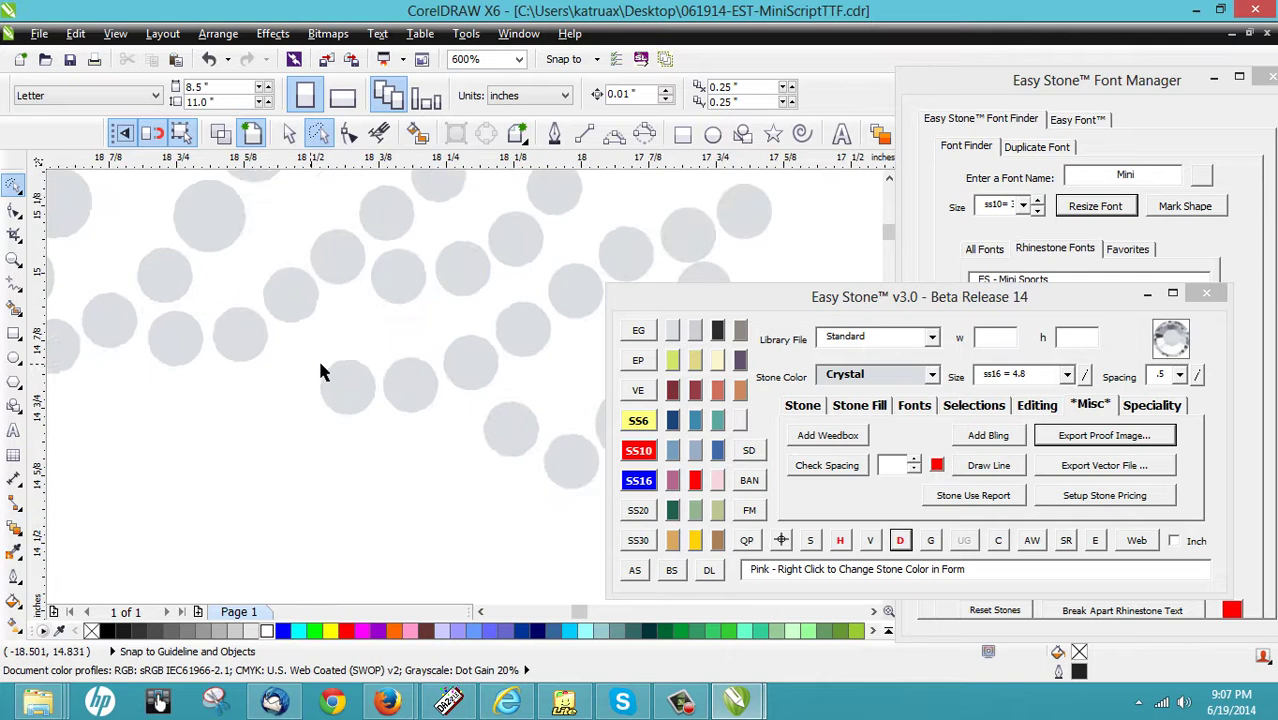
Step: Copy an ss6 stone from the base of the e into the gap on the letter's left side and adjust its position
scroll(347, 345, "up", 1)
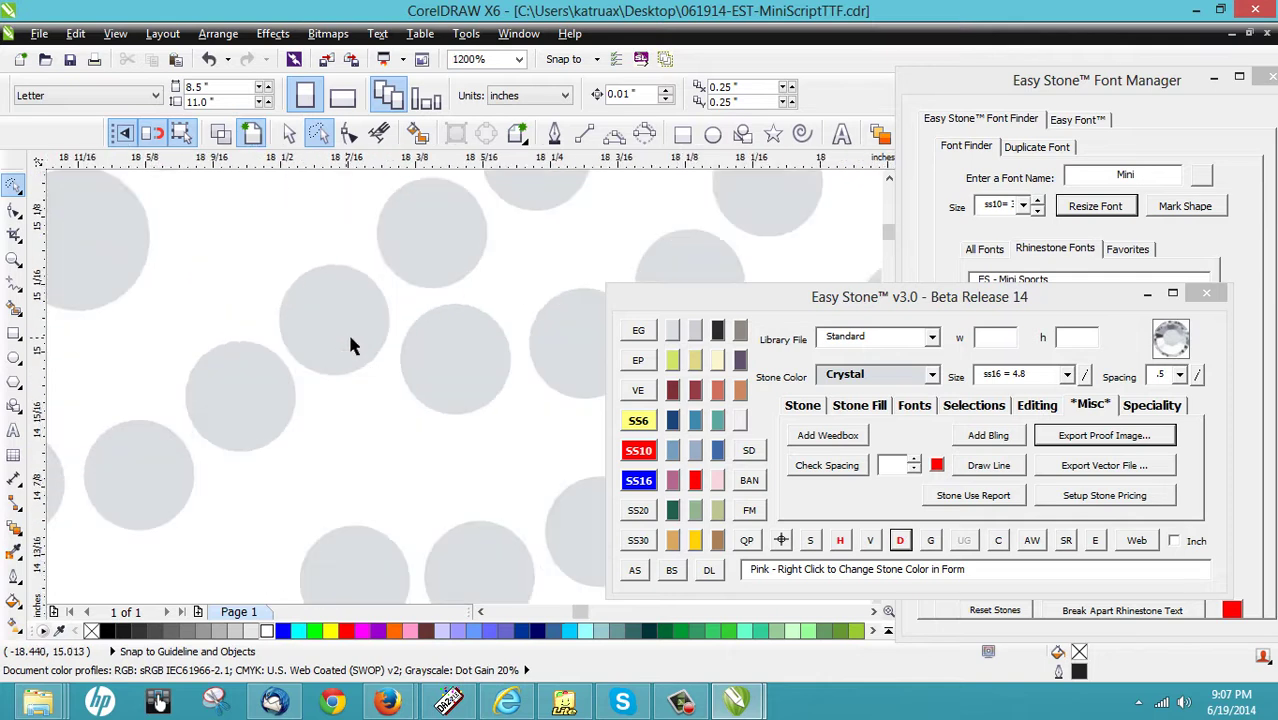
scroll(350, 348, "down", 1)
scroll(450, 288, "up", 1)
scroll(362, 369, "down", 1)
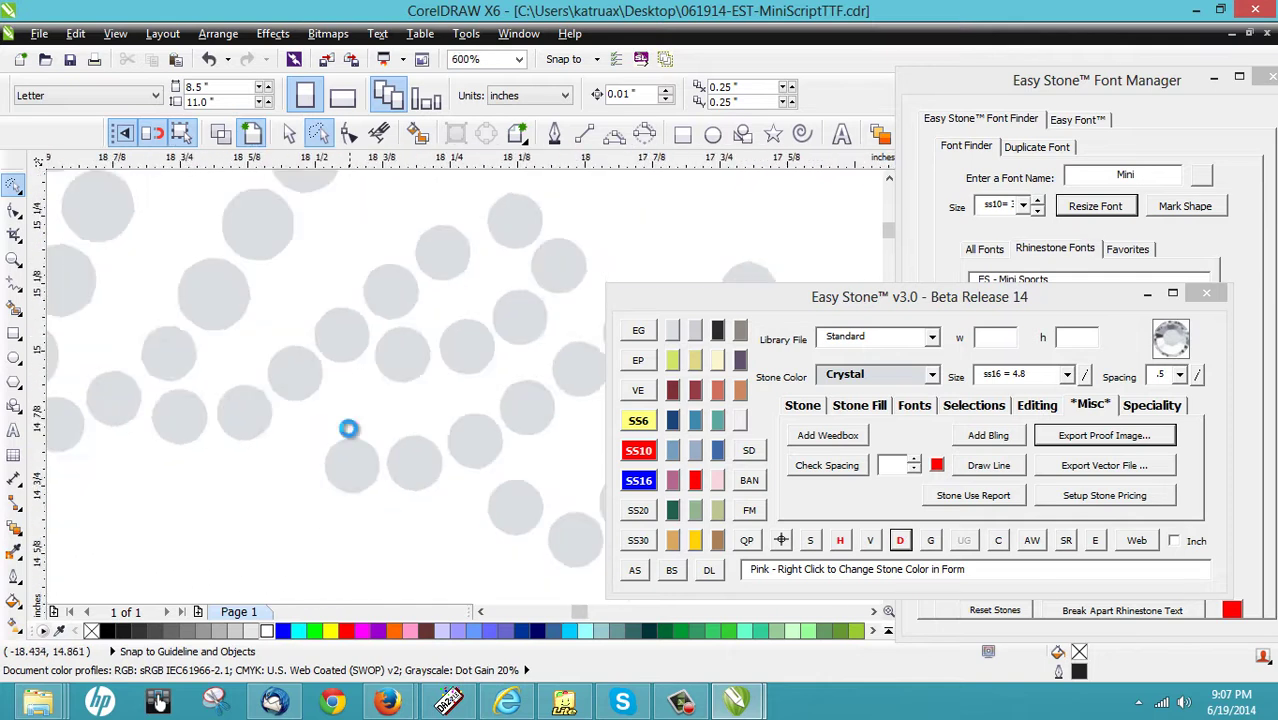
scroll(362, 372, "up", 1)
left_click_drag(357, 483, 328, 378)
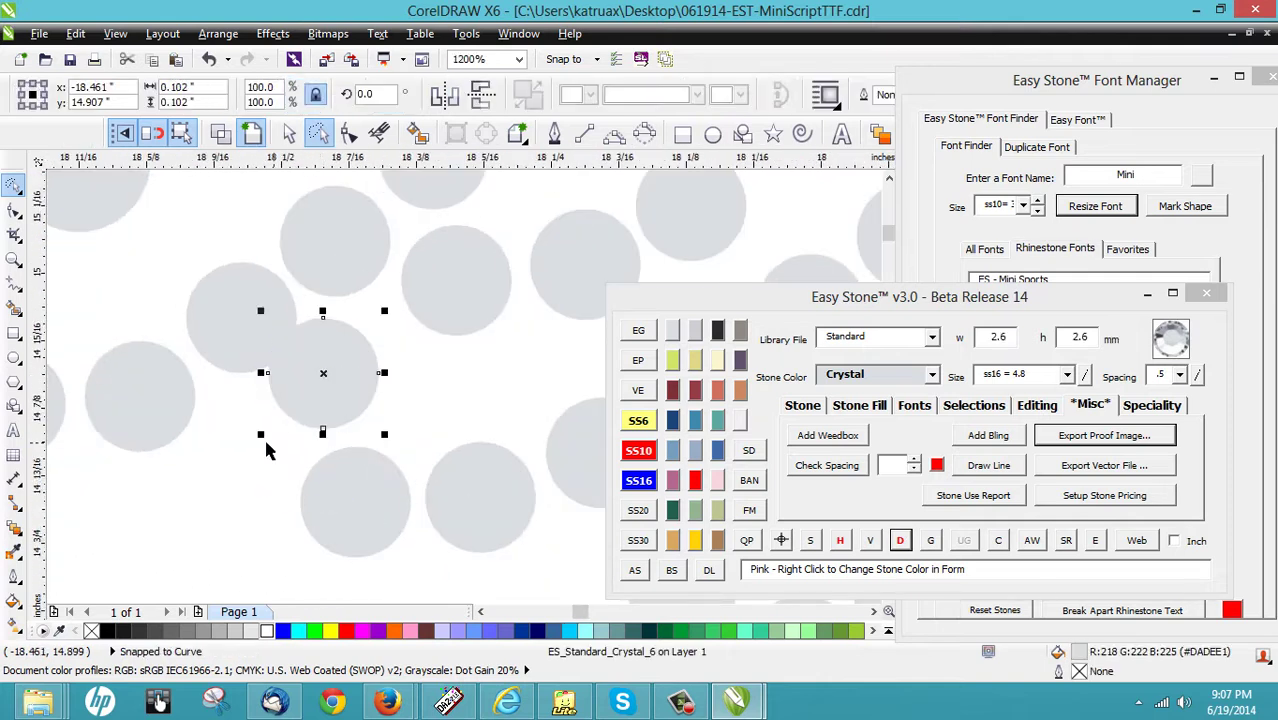
left_click(285, 443)
scroll(313, 391, "down", 1)
scroll(305, 385, "up", 2)
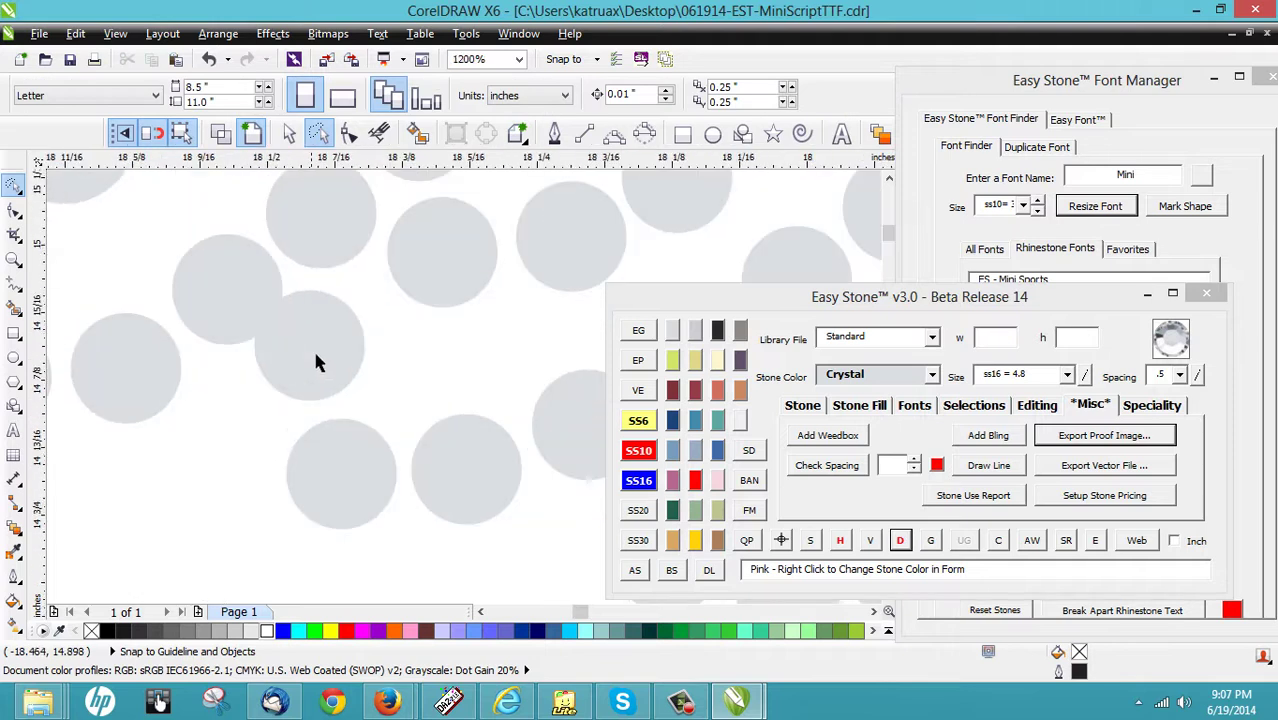
left_click(290, 355)
scroll(325, 368, "down", 1)
left_click(222, 448)
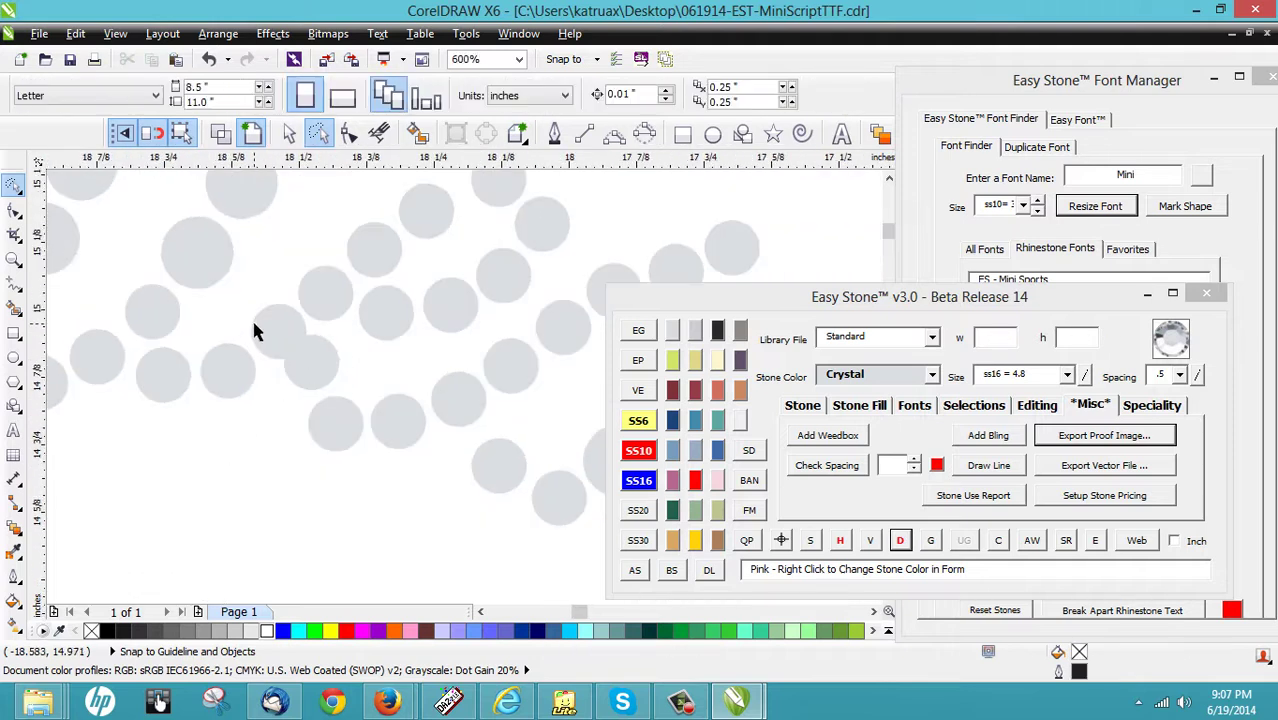
Step: Delete the connecting stone that overlaps the e's new left-side stone and nudge the e's stone above the gap into line
scroll(300, 342, "up", 1)
left_click(298, 343)
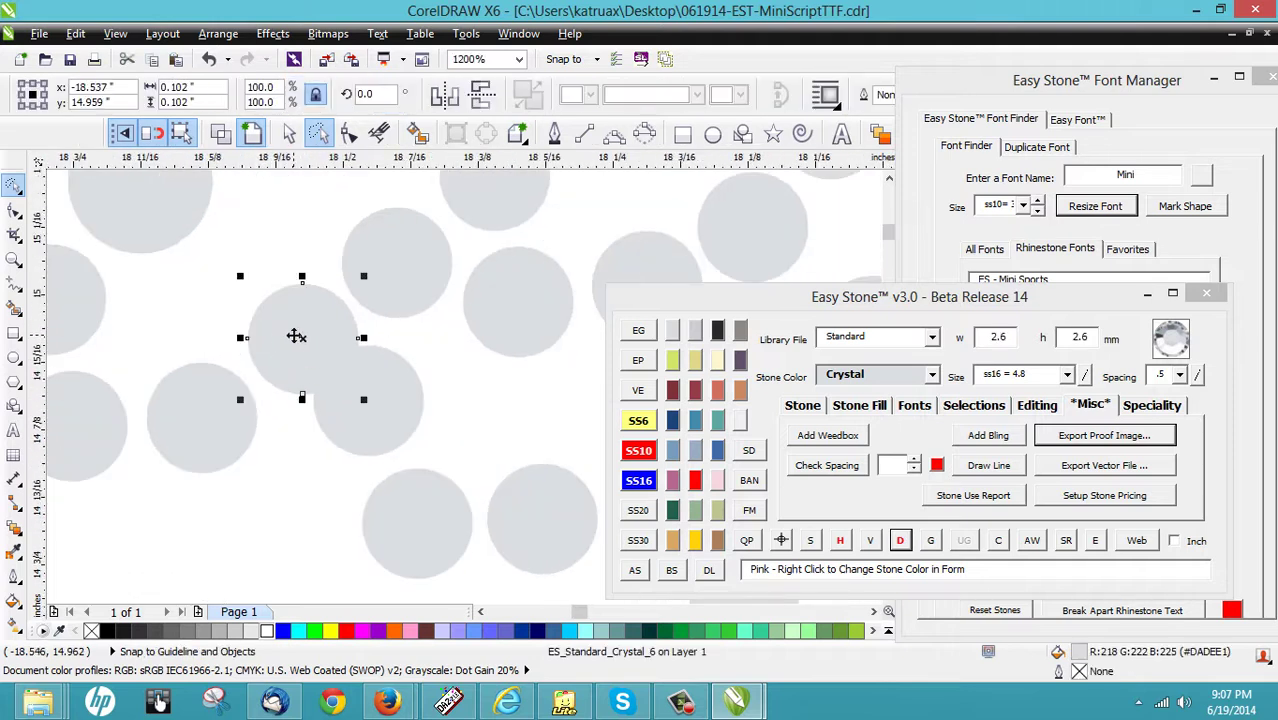
scroll(296, 336, "down", 1)
left_click(271, 364)
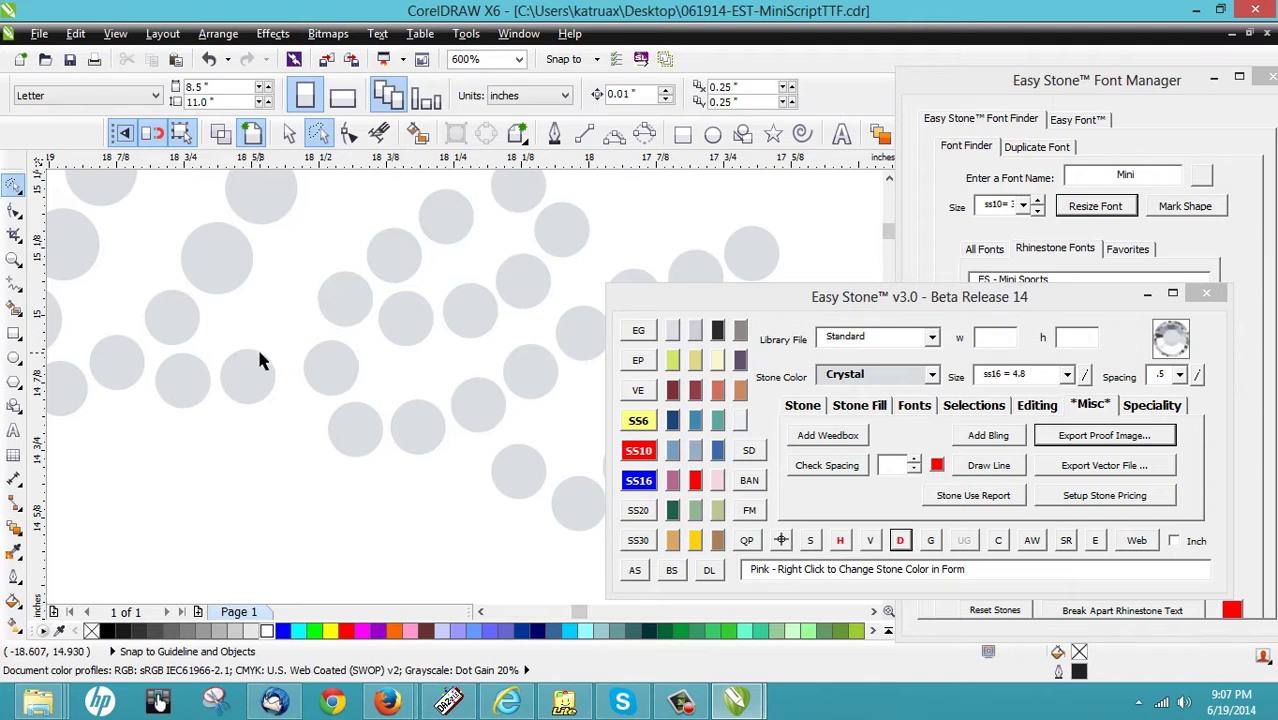
scroll(231, 444, "down", 1)
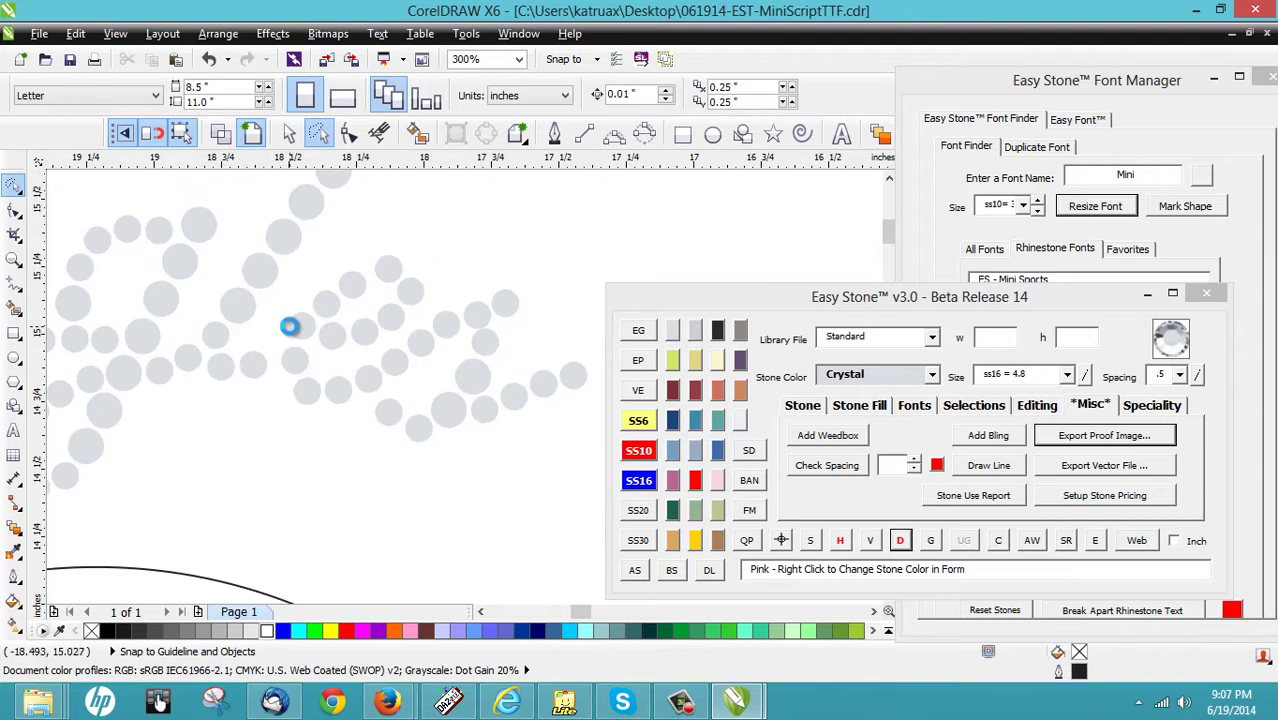
scroll(300, 336, "up", 2)
left_click(330, 335)
scroll(296, 329, "down", 2)
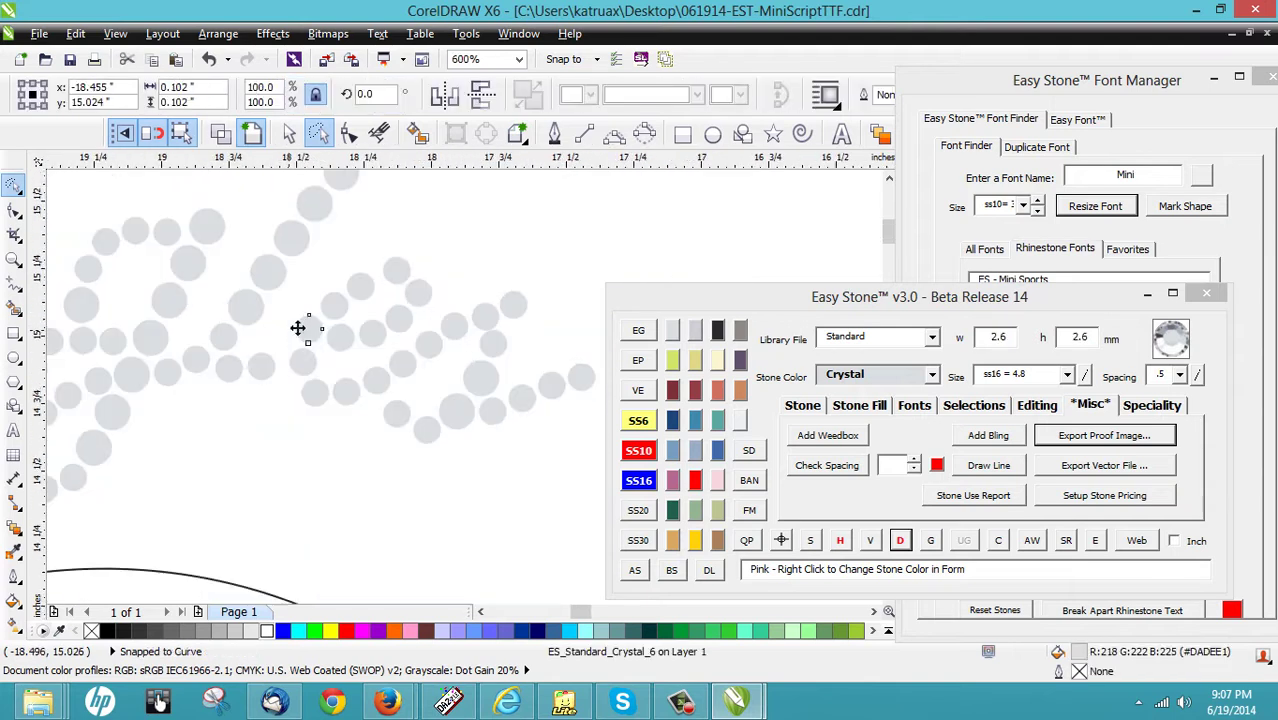
left_click(341, 282)
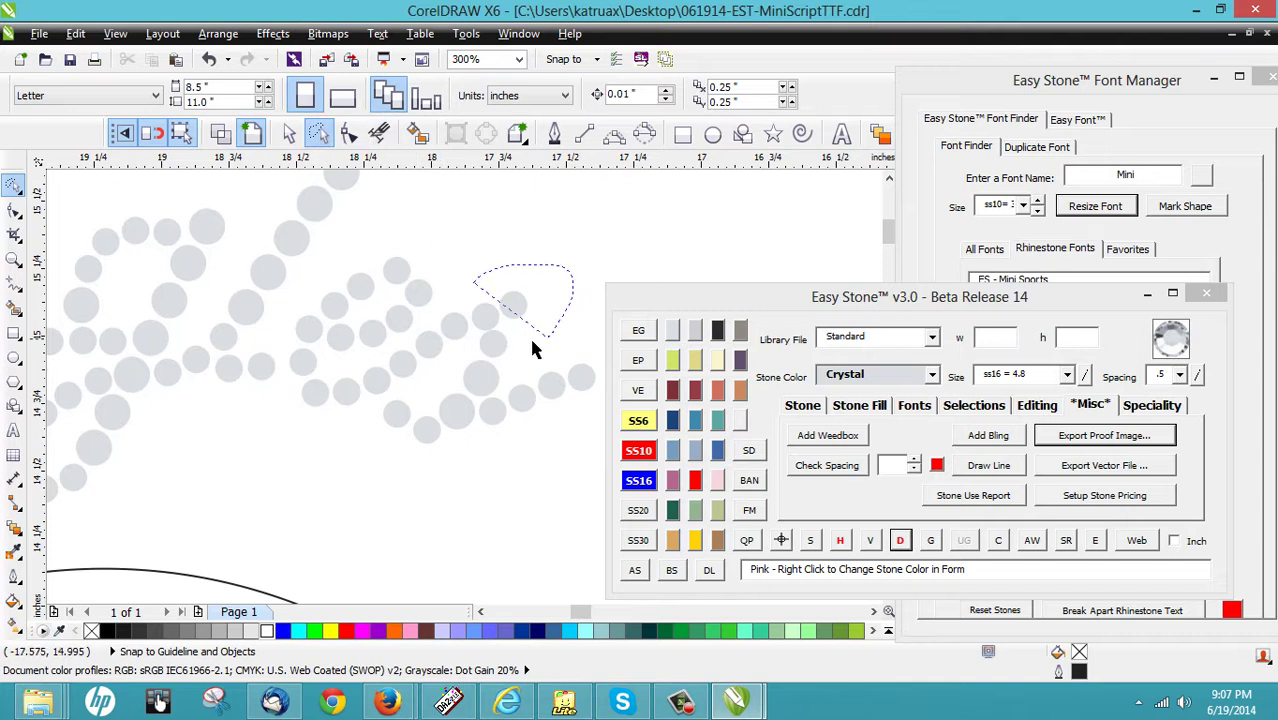
Step: Select the stones of the e's loop, base and exit stroke, and respace them evenly along their path
mouse_move(287, 400)
left_mouse_down()
mouse_move(293, 306)
mouse_move(335, 258)
left_mouse_up()
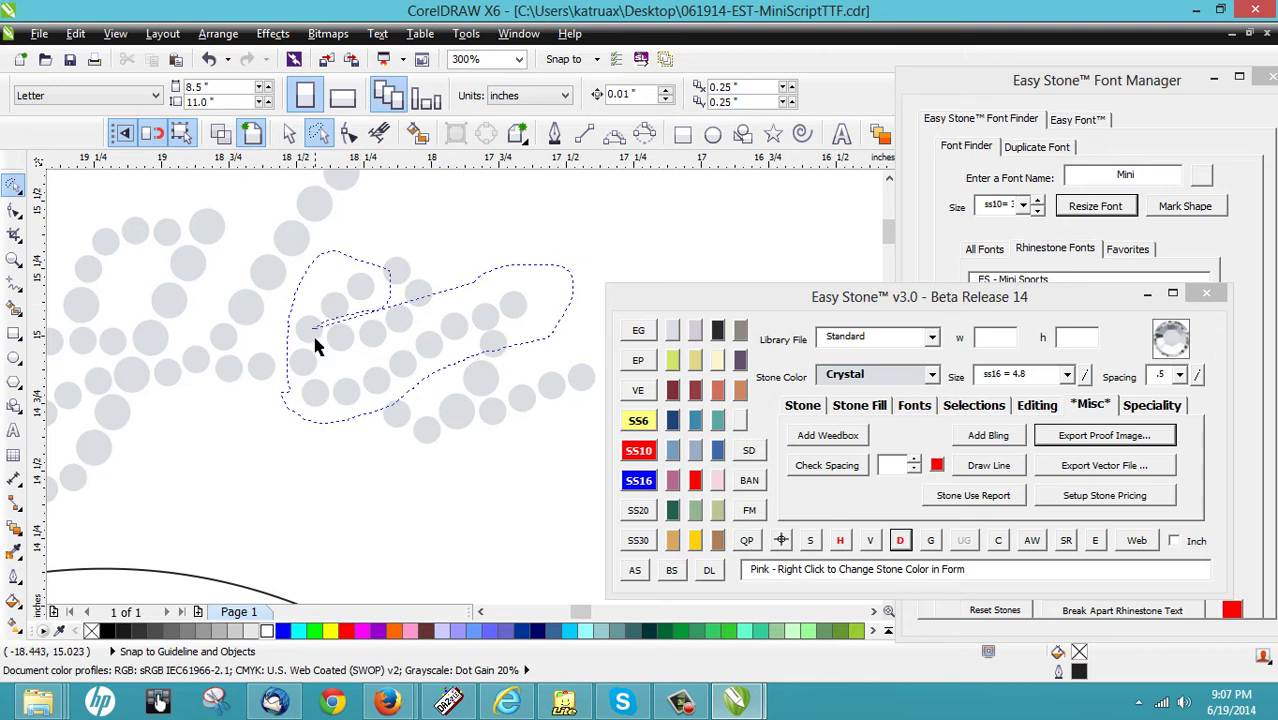
left_click_drag(392, 345, 409, 332)
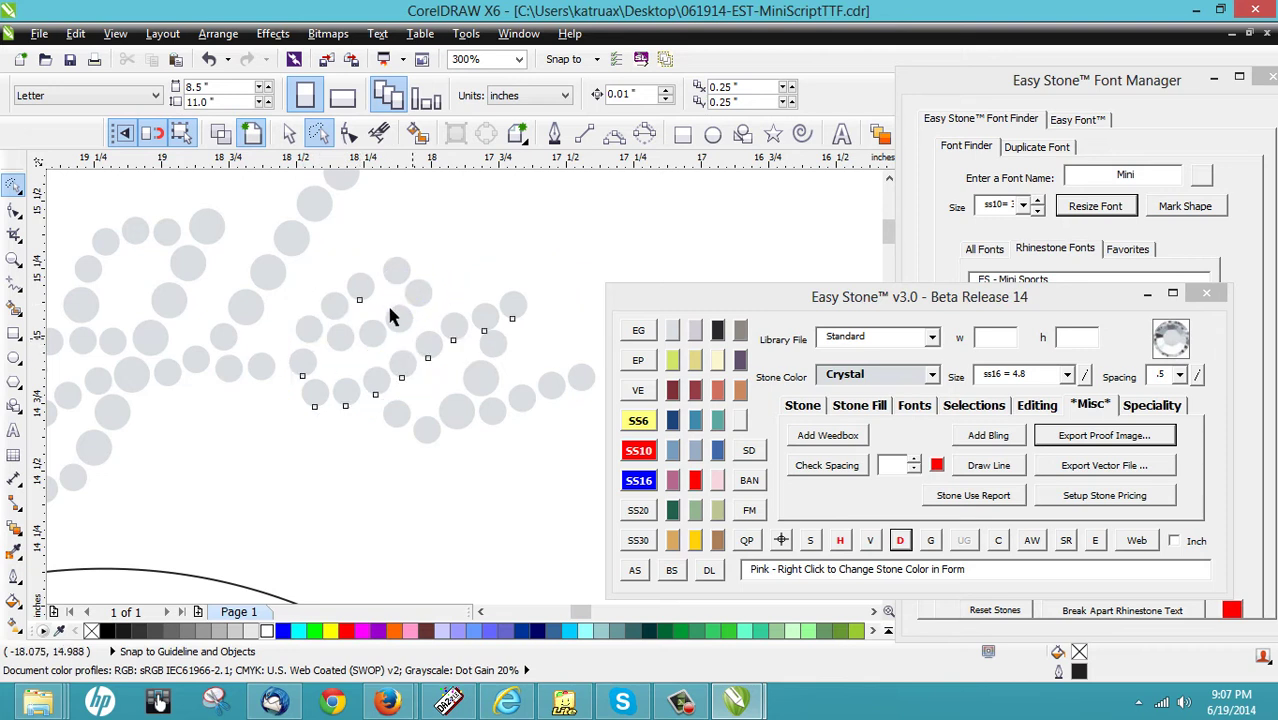
left_click(307, 337, "shift")
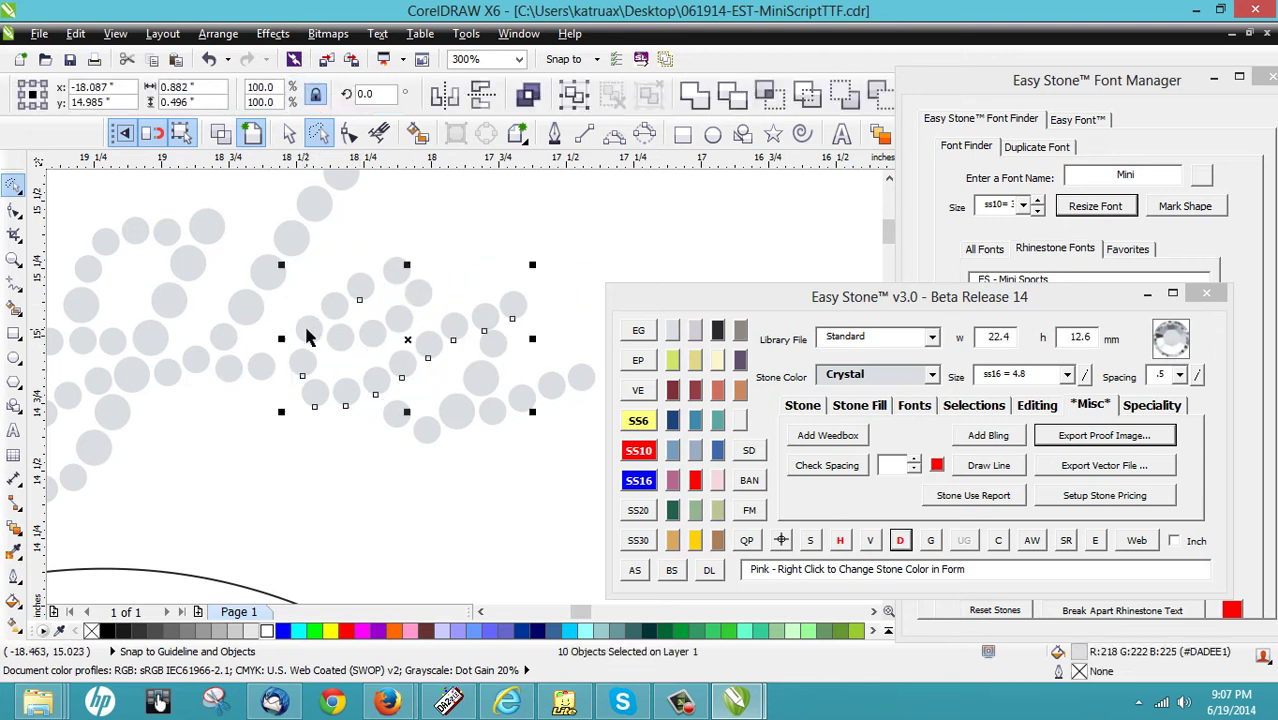
left_click(397, 276, "shift")
left_click(423, 299, "shift")
left_click(405, 322, "shift")
left_click(374, 348, "shift")
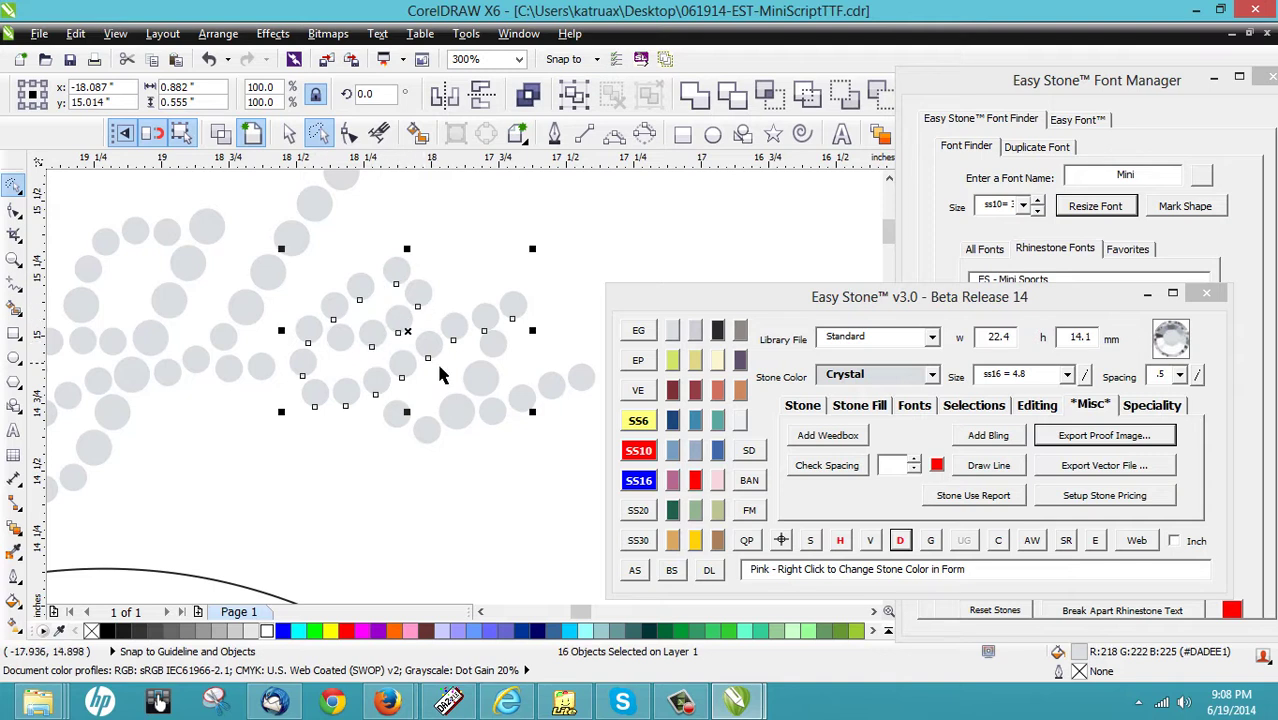
left_click(900, 541)
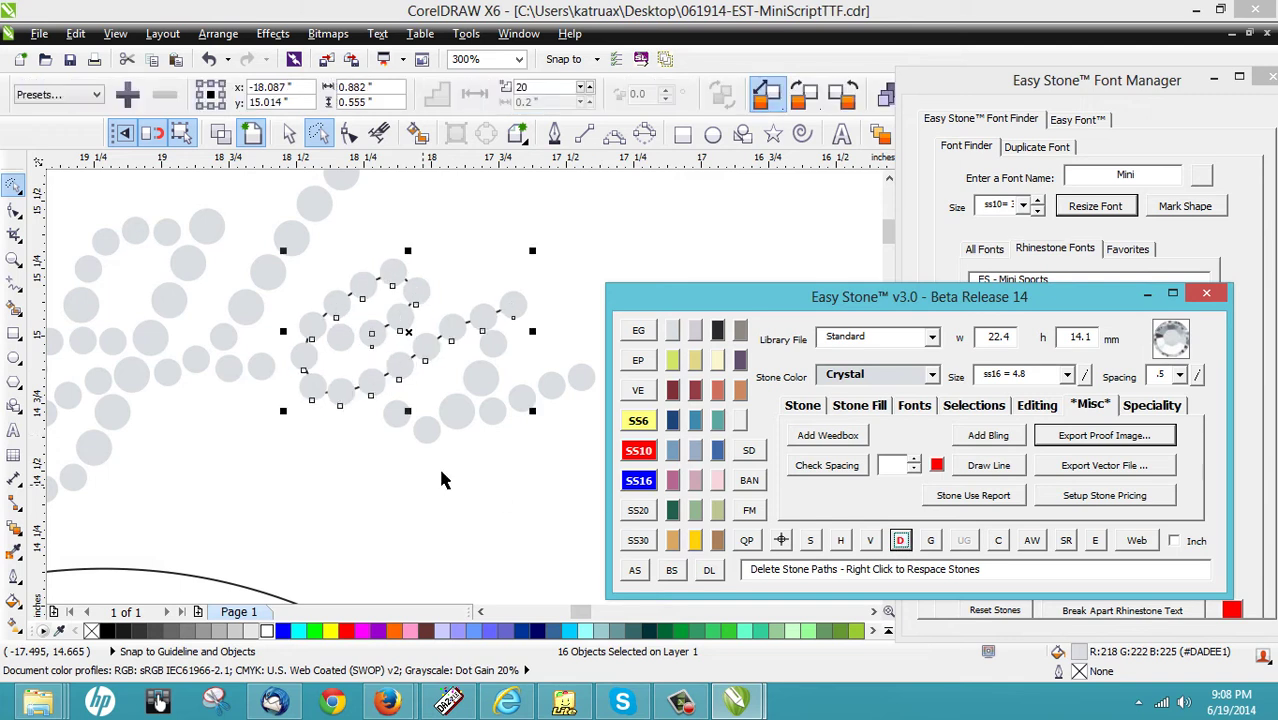
left_click(468, 449)
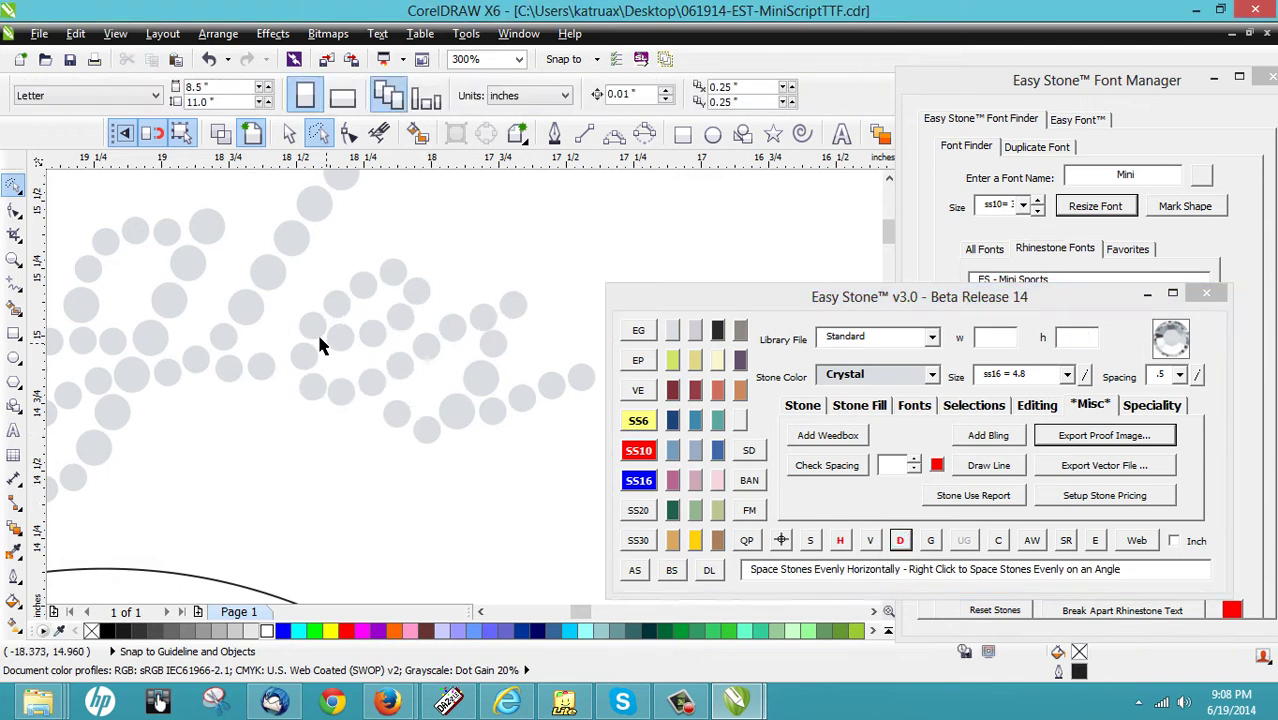
Step: Nudge the ss6 stone in the stroke joining the e to the s into even spacing
scroll(450, 355, "down", 2)
scroll(228, 328, "up", 3)
scroll(257, 314, "up", 2)
left_click(262, 320)
scroll(255, 292, "down", 1)
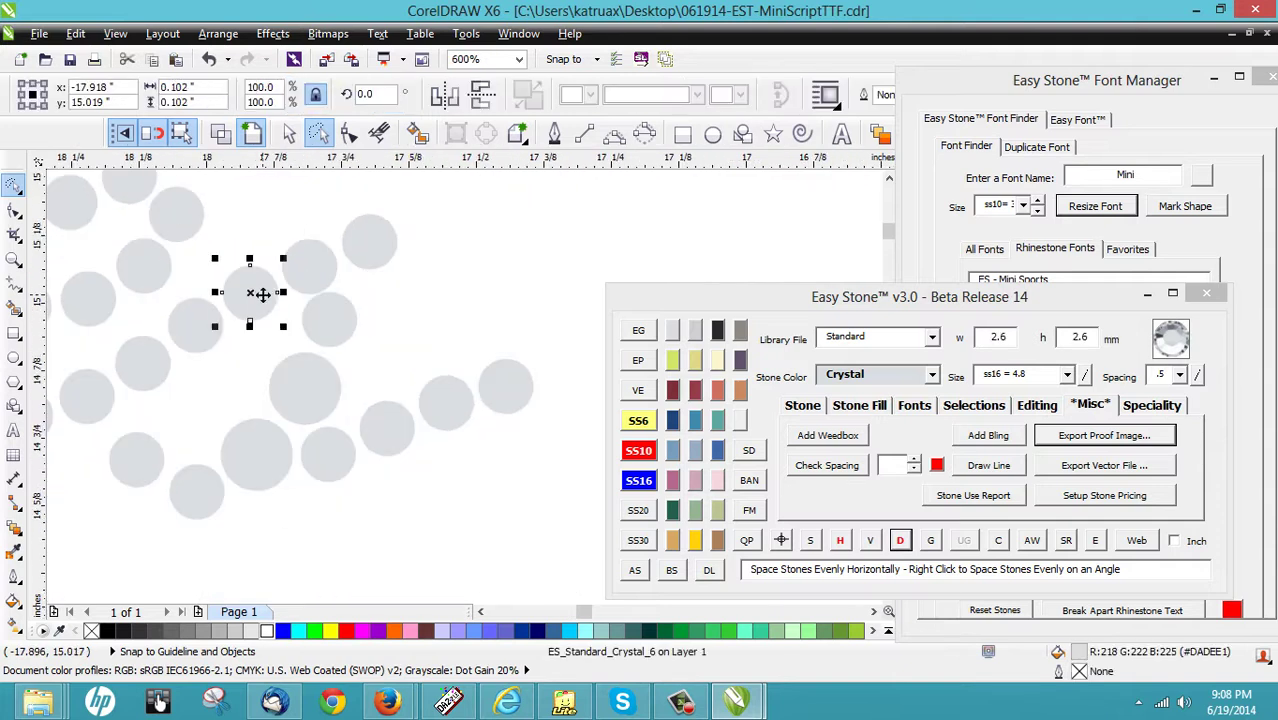
scroll(320, 371, "down", 1)
left_click(312, 378)
Step: Select the nine stones of the s's lower curve and tail and shift them slightly away from its upper stroke
mouse_move(280, 491)
left_mouse_down()
mouse_move(228, 486)
mouse_move(224, 405)
left_mouse_up()
mouse_move(291, 345)
left_mouse_down()
mouse_move(496, 354)
mouse_move(364, 472)
left_mouse_up()
scroll(320, 350, "up", 2)
left_click_drag(529, 344, 513, 363)
scroll(575, 313, "down", 4)
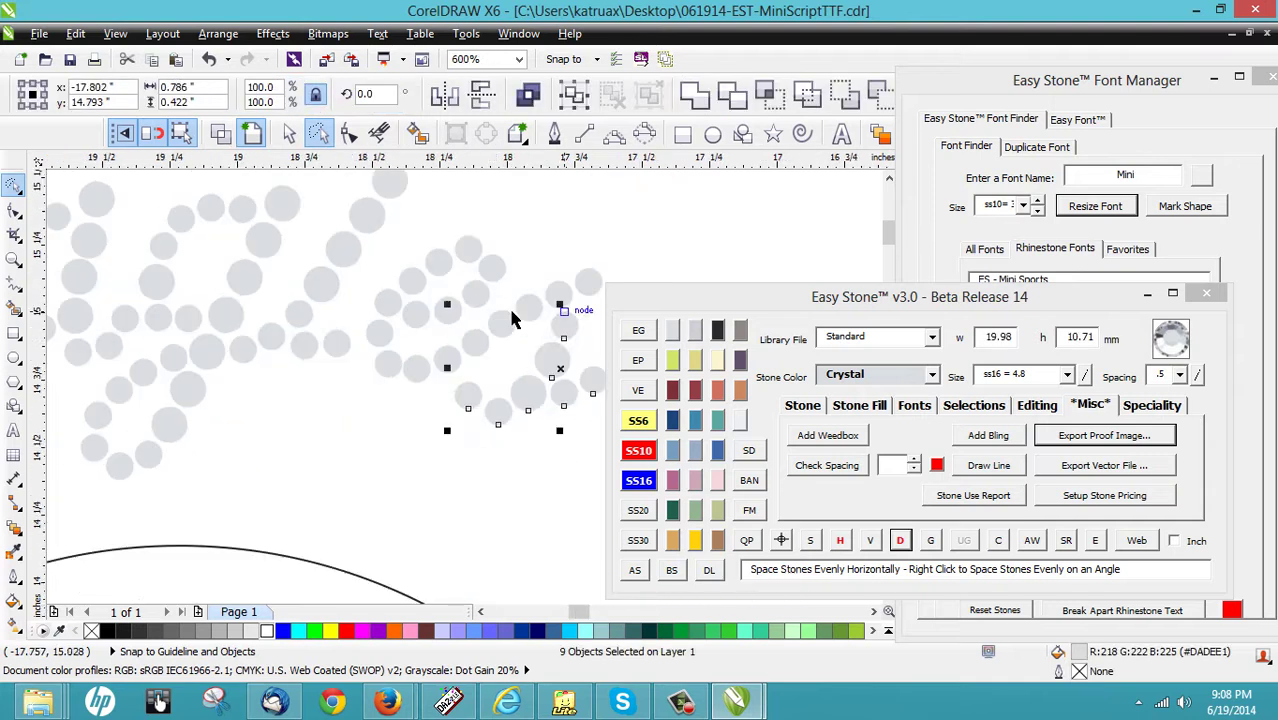
left_click(276, 353)
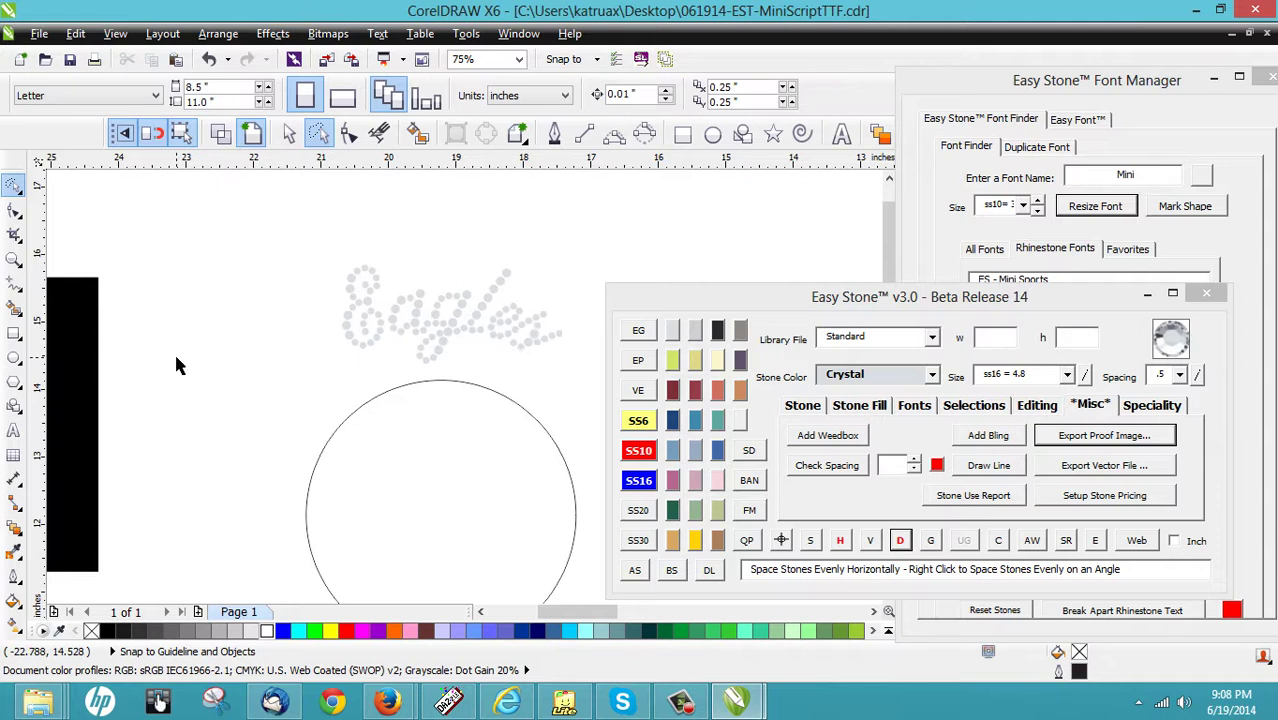
Step: Select all stones of the curved e and s and move them closer to the l's exit stroke
scroll(200, 360, "down", 1)
scroll(292, 347, "up", 2)
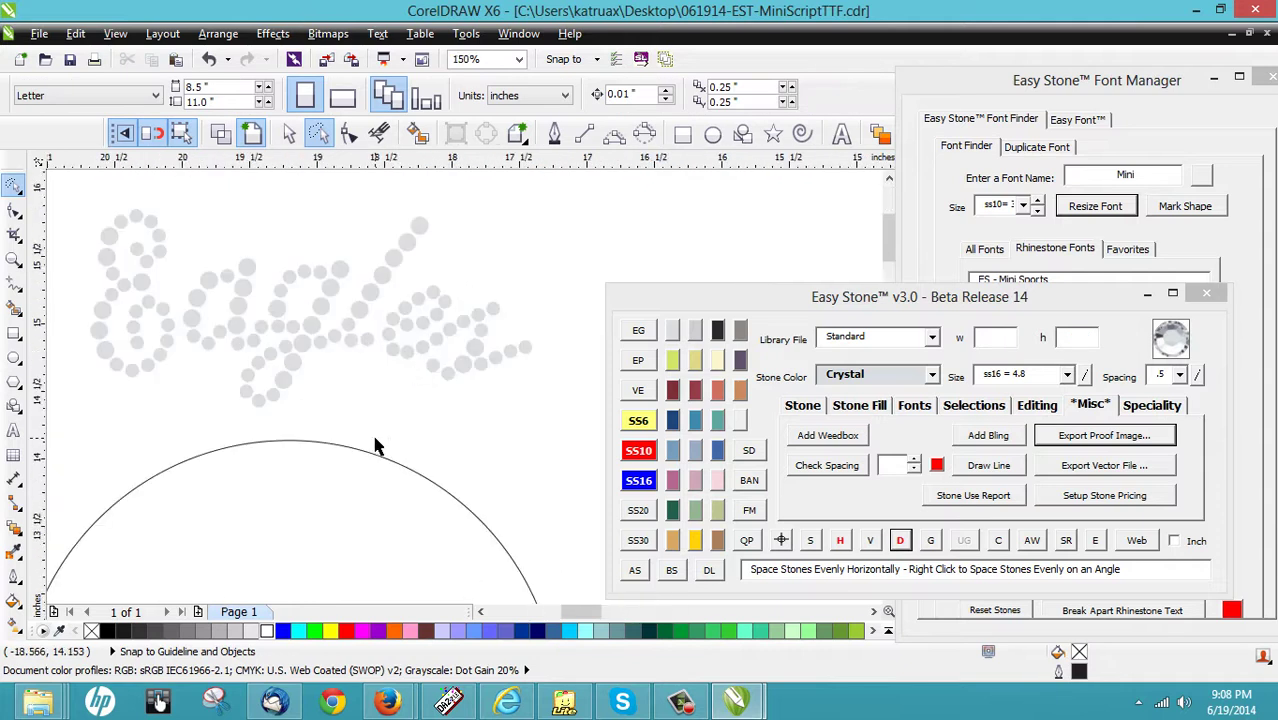
scroll(350, 330, "up", 2)
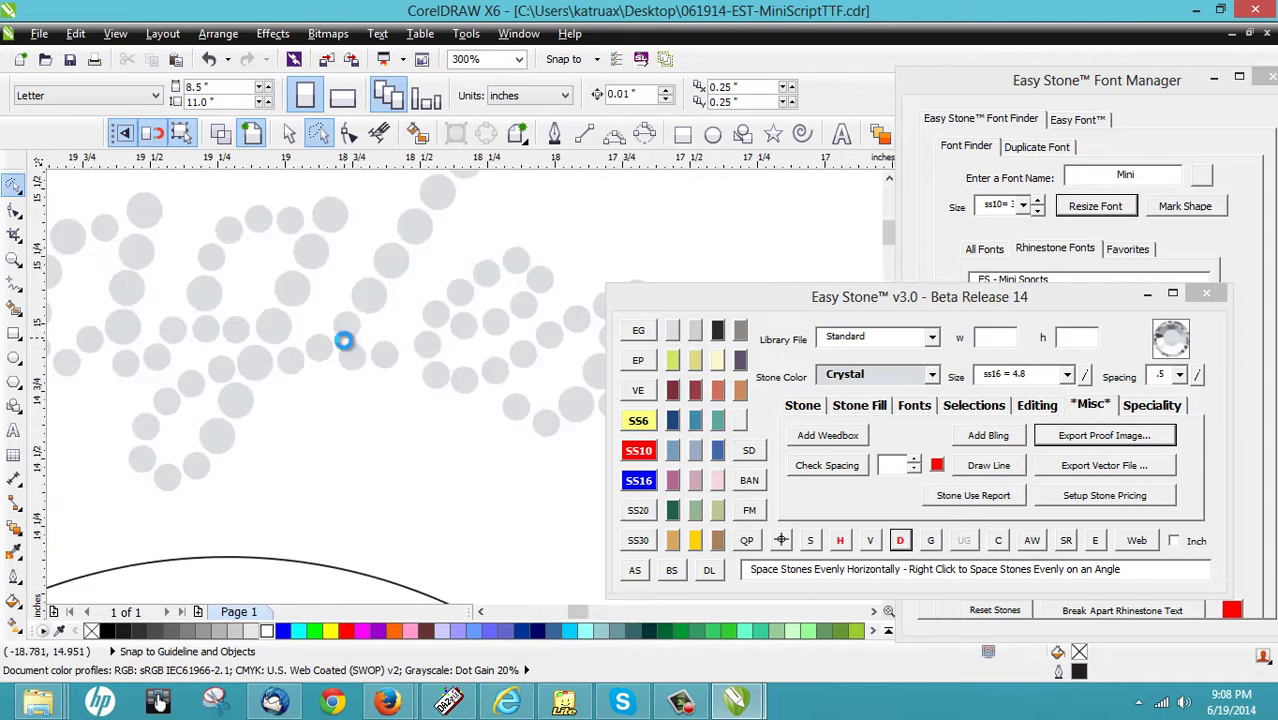
scroll(345, 332, "down", 2)
scroll(370, 350, "up", 1)
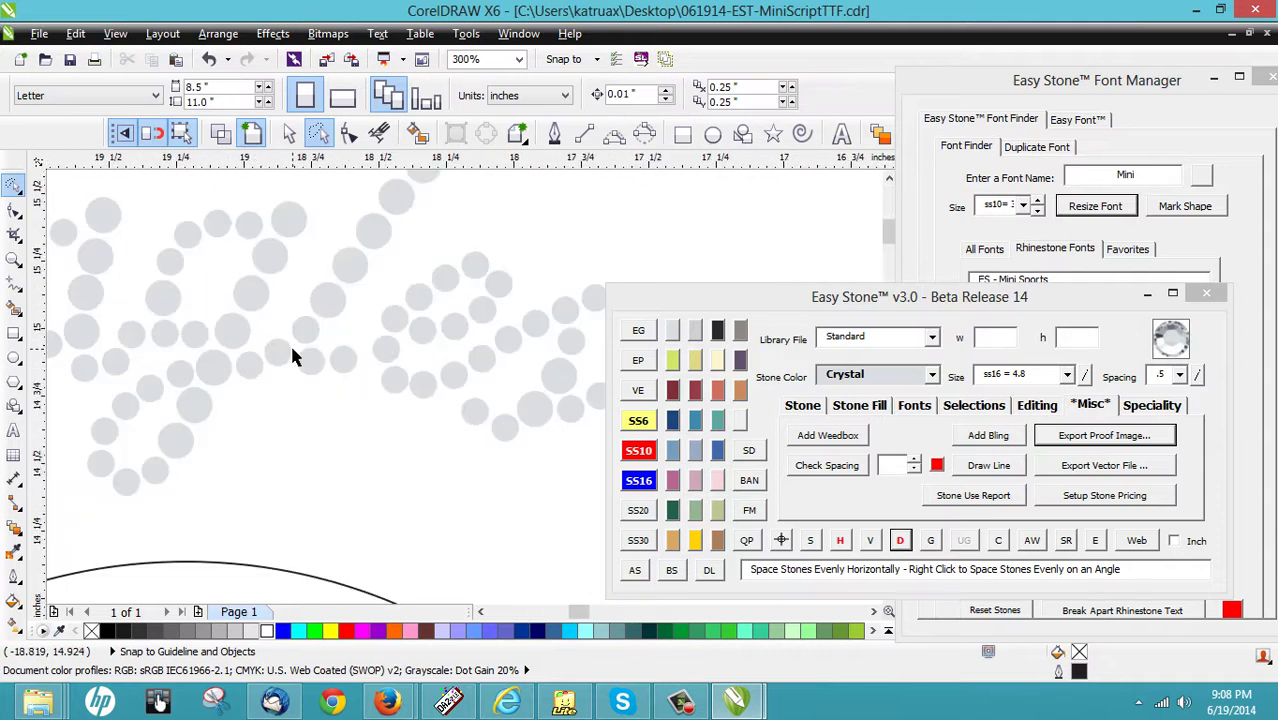
scroll(292, 343, "down", 1)
scroll(385, 250, "up", 1)
mouse_move(543, 272)
left_mouse_down()
mouse_move(422, 484)
mouse_move(292, 494)
mouse_move(209, 454)
mouse_move(245, 337)
left_mouse_up()
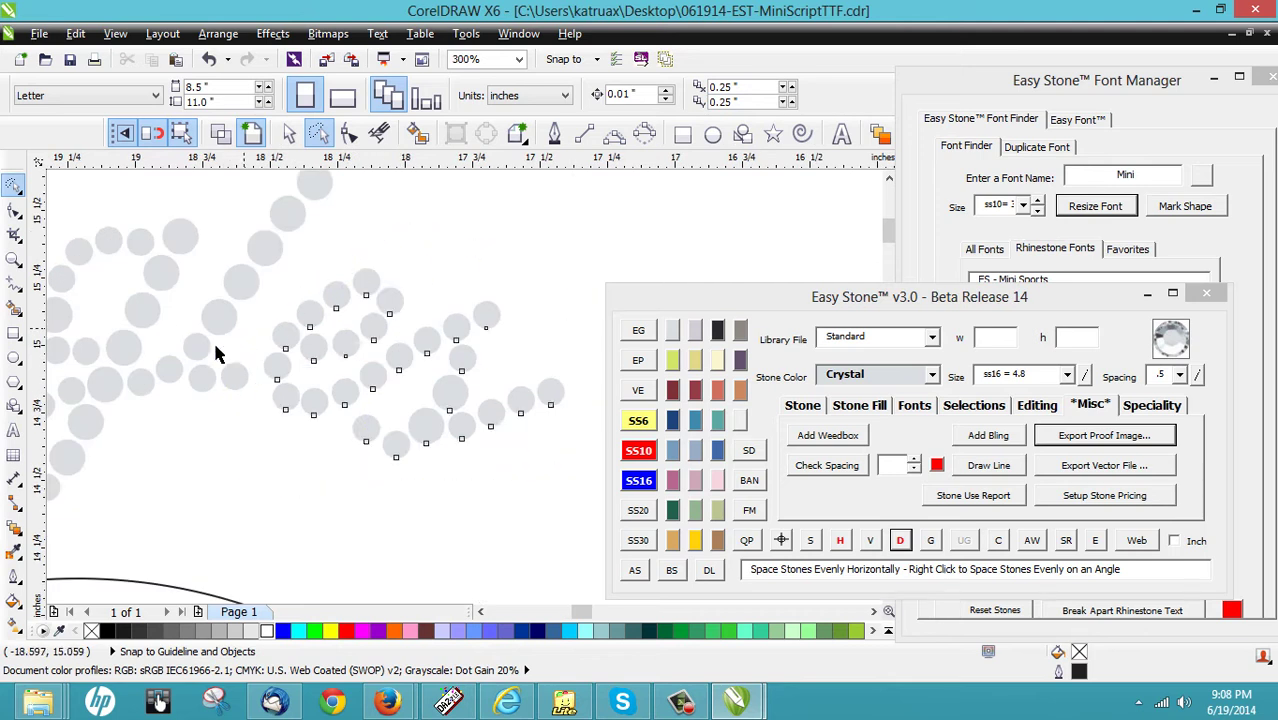
scroll(220, 357, "up", 1)
left_click_drag(330, 366, 310, 397)
key("Escape")
Step: Nudge the ss6 stone at the upper right of the e's loop into even spacing
scroll(537, 232, "up", 1)
left_click_drag(489, 225, 559, 266)
scroll(559, 266, "down", 2)
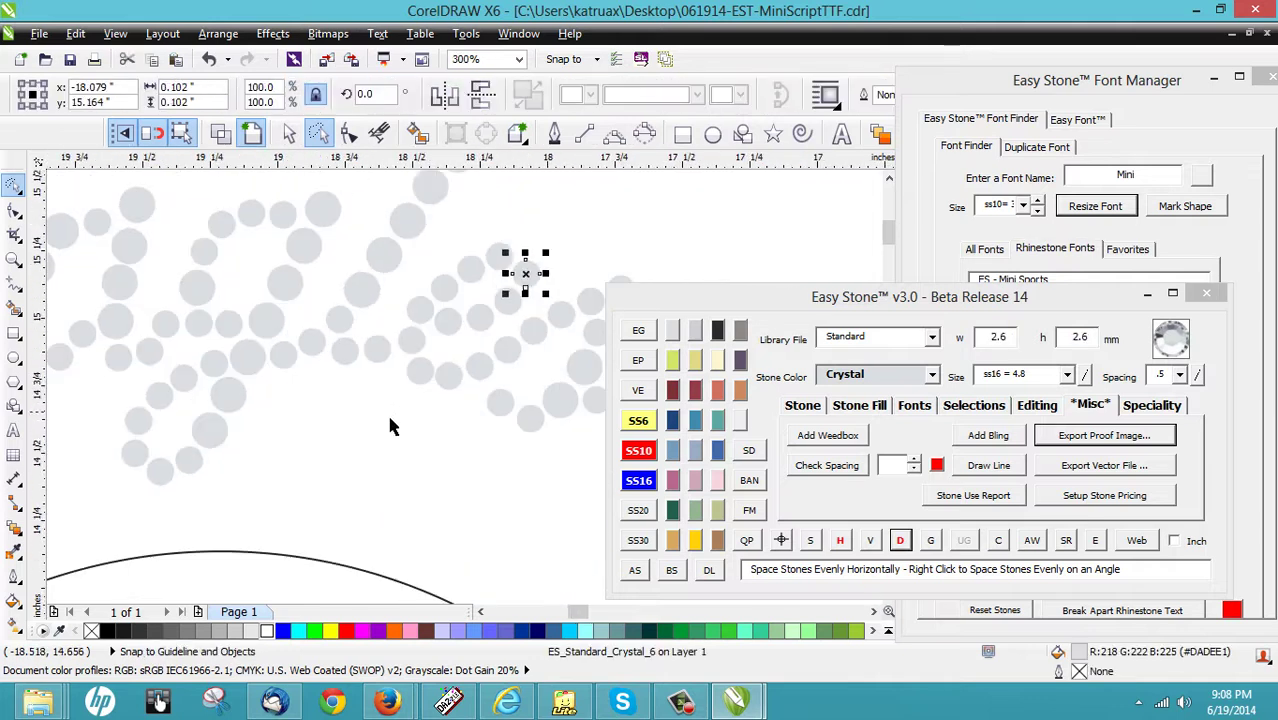
key("Escape")
scroll(410, 396, "down", 1)
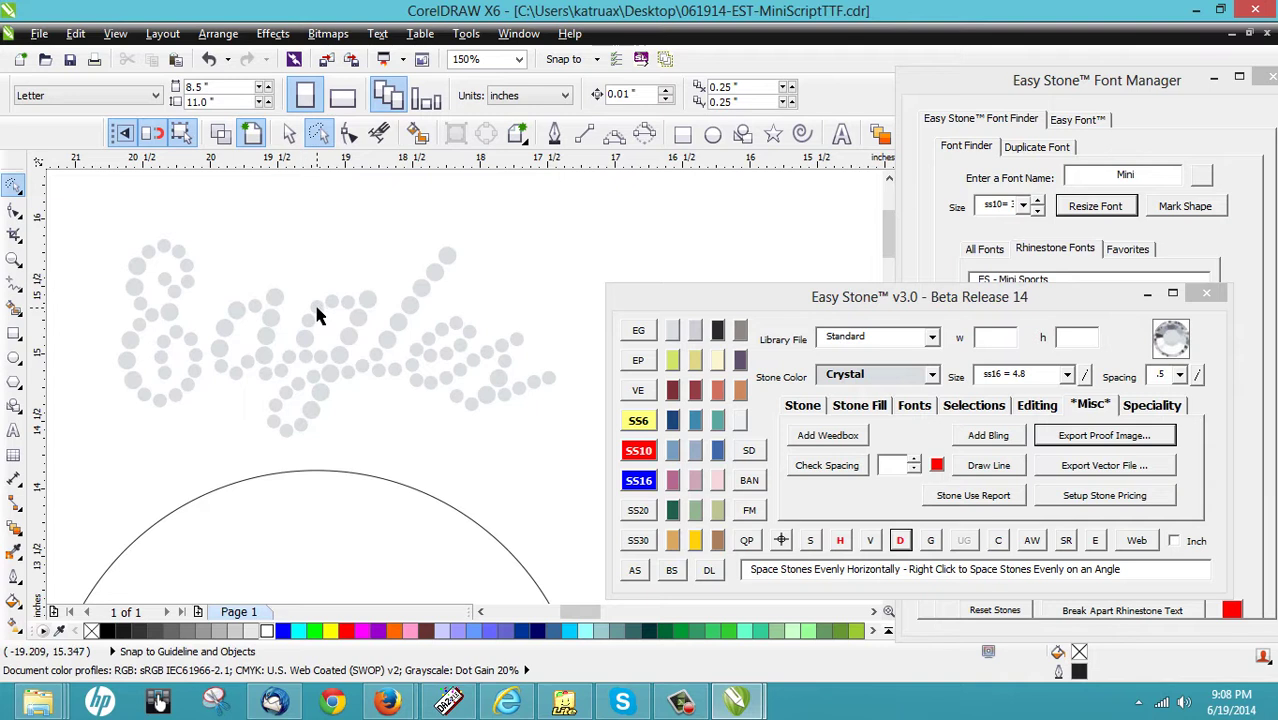
scroll(319, 311, "down", 1)
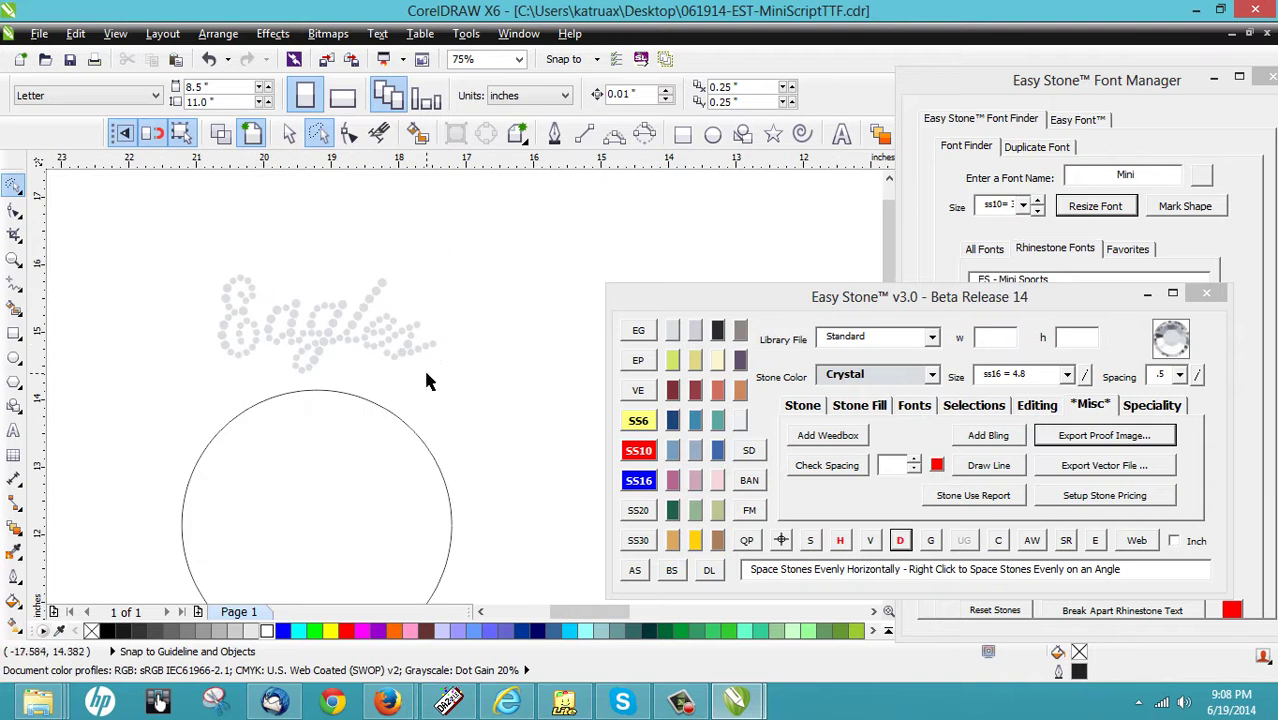
Step: Add the artistic text "Baseball" in the empty area to the right of the curved Eagles lettering
left_click(841, 133)
scroll(313, 308, "down", 1)
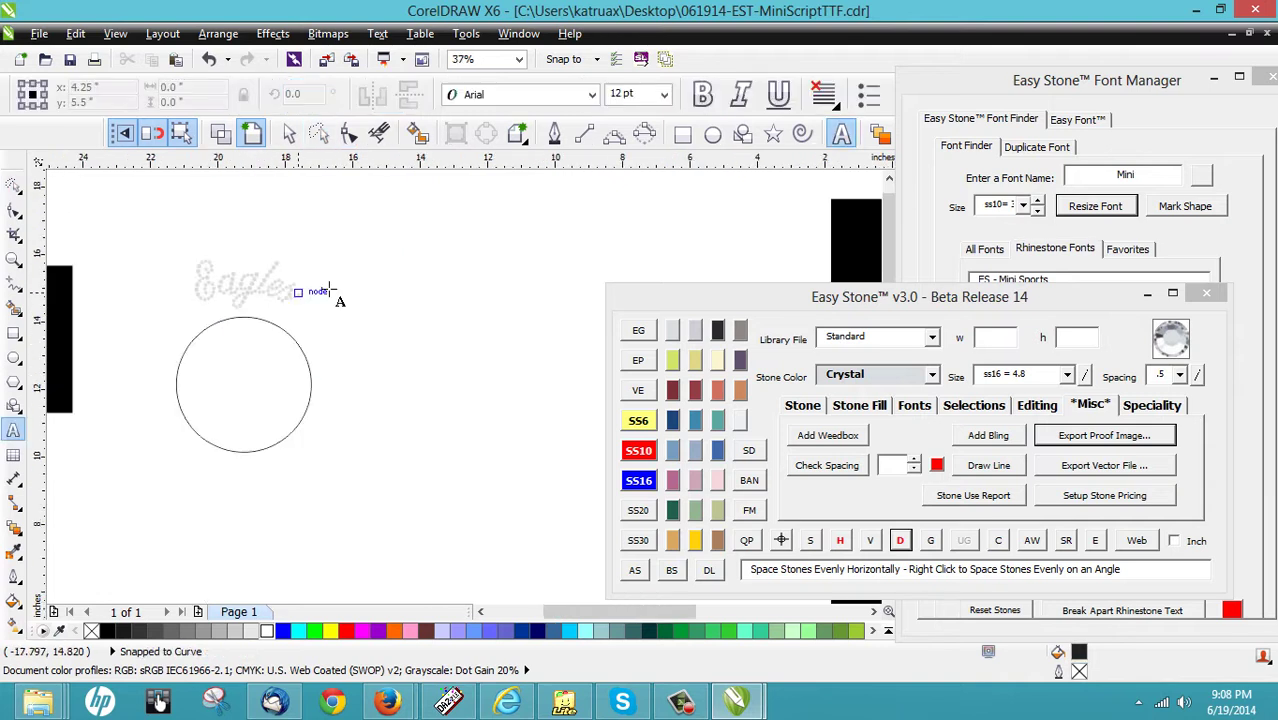
left_click(423, 281)
type("Baseball")
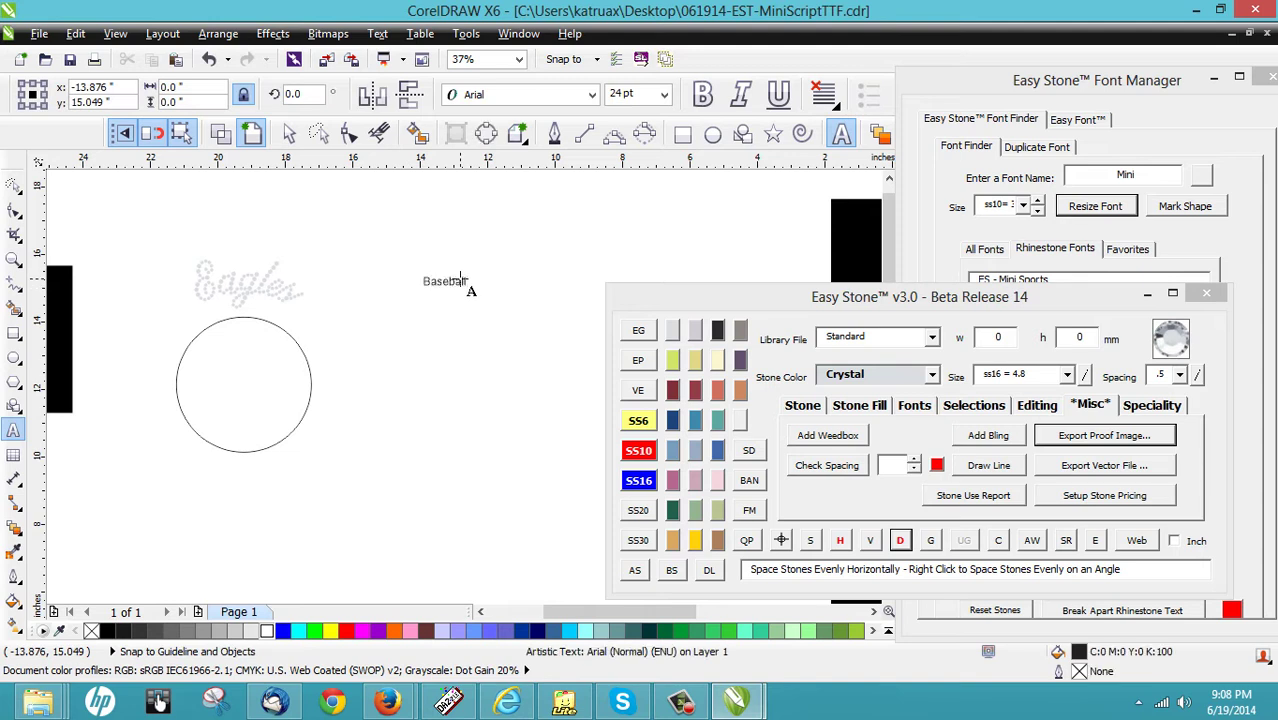
key("Escape")
left_click(290, 138)
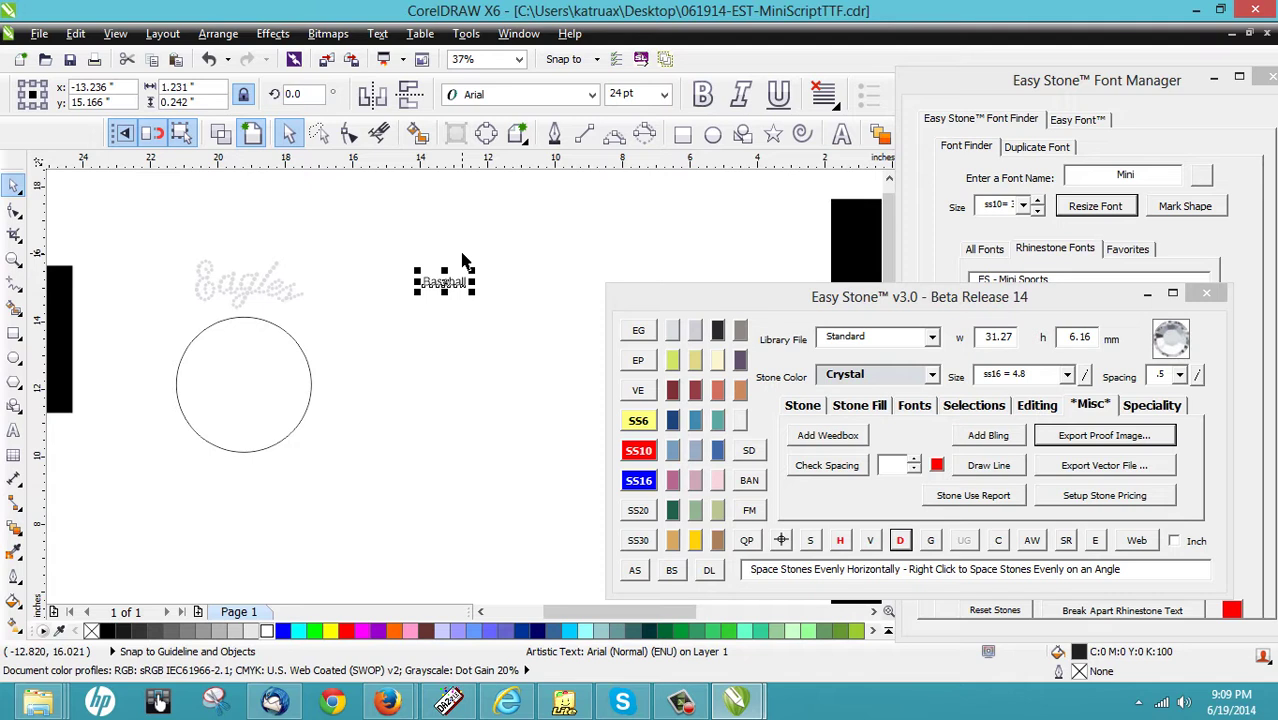
Step: Apply the rhinestone font EST - Mini Script 992, 700 to Baseball and set its size to 700 pt
left_click(1130, 87)
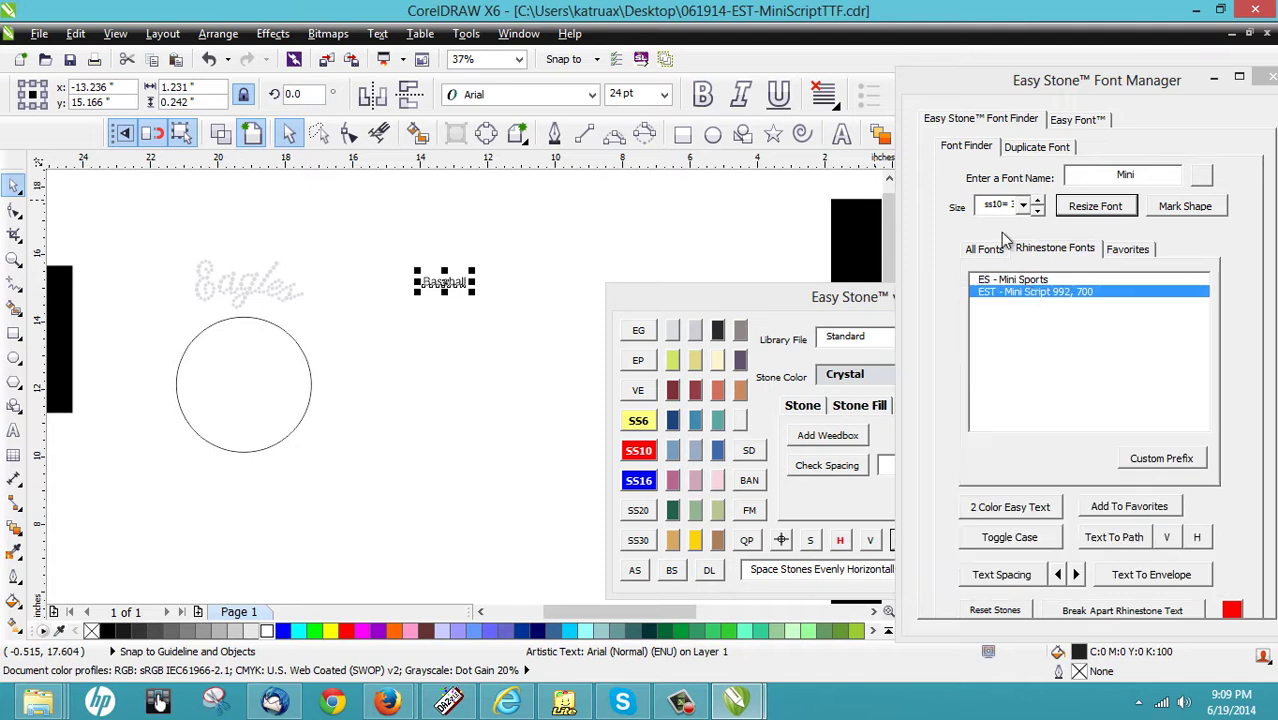
left_click(1036, 295)
double_click(1030, 293)
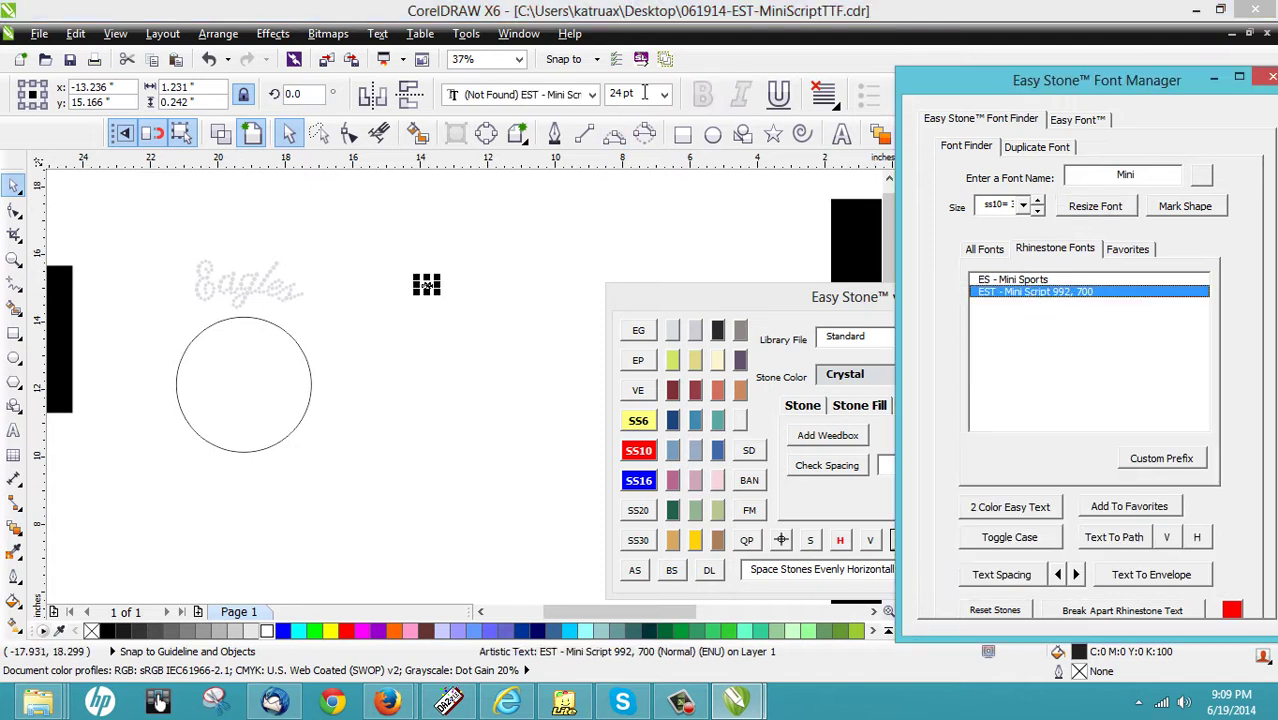
left_click(568, 108)
type("700")
key("Return")
Step: Fit the Baseball text to the circle and mirror it both vertically and horizontally
left_click(479, 350)
left_click(477, 270)
left_click(303, 410, "shift")
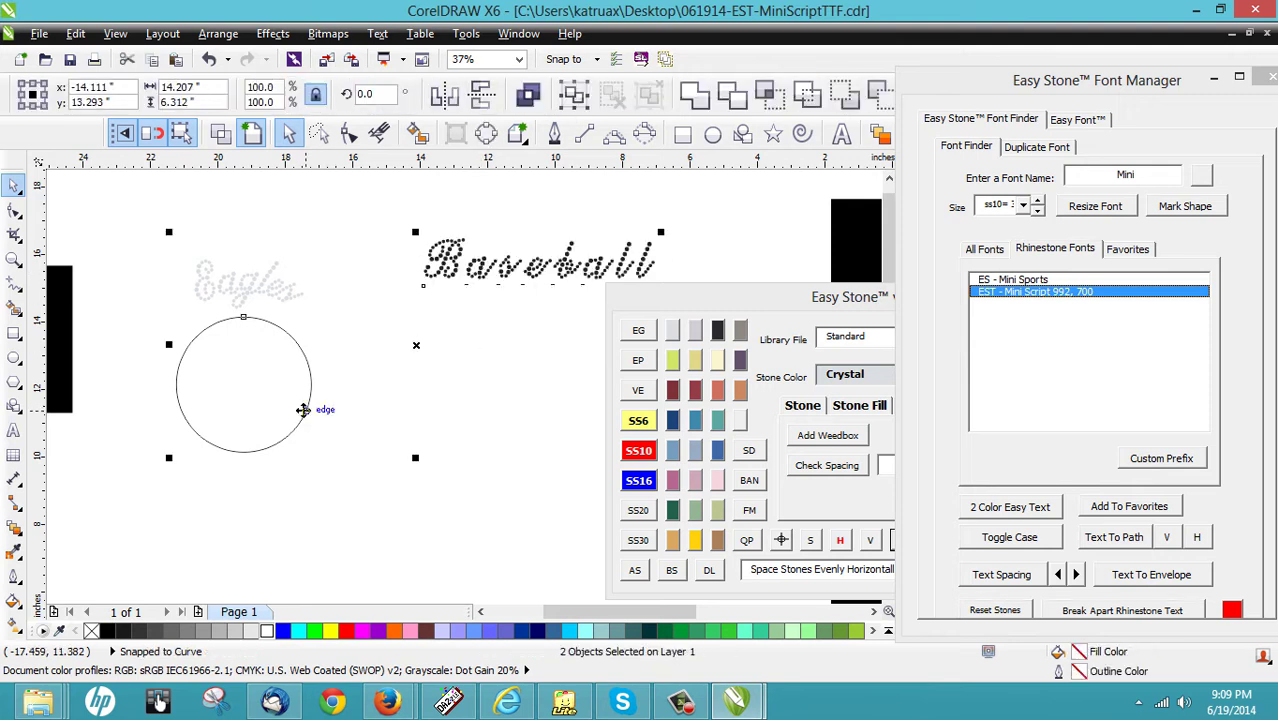
left_click(1113, 537)
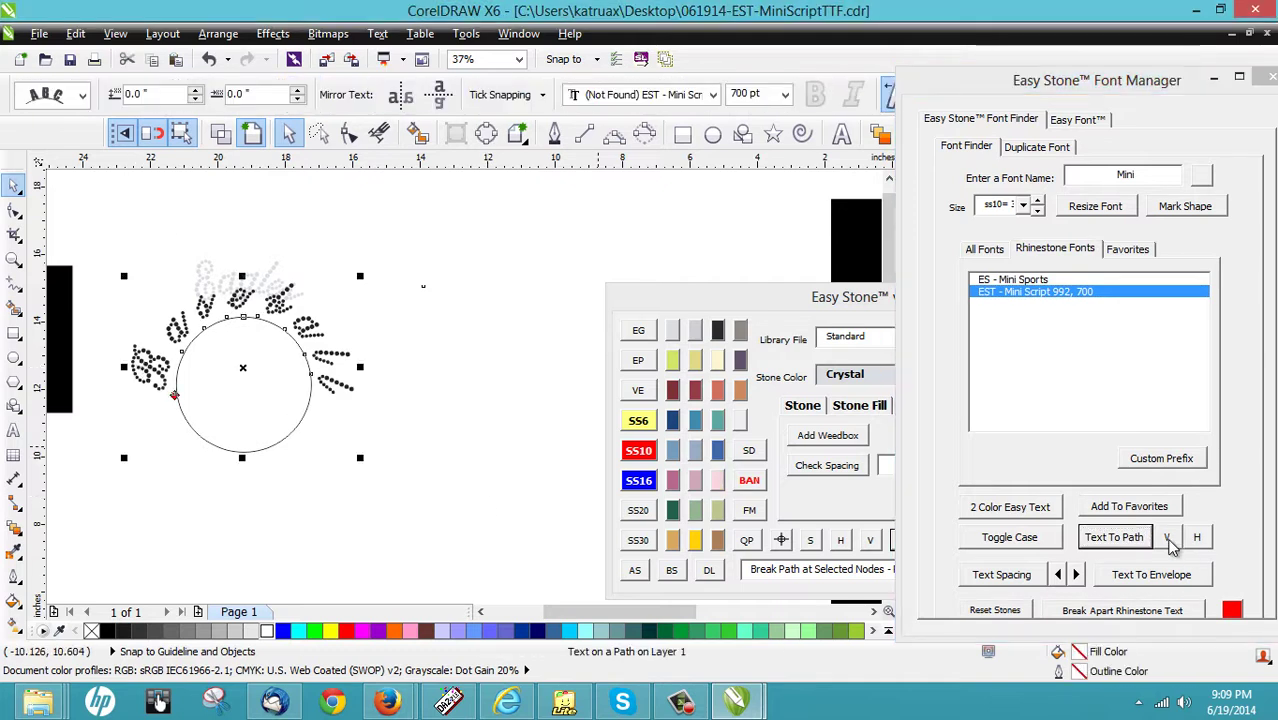
left_click(1176, 539)
left_click(1194, 539)
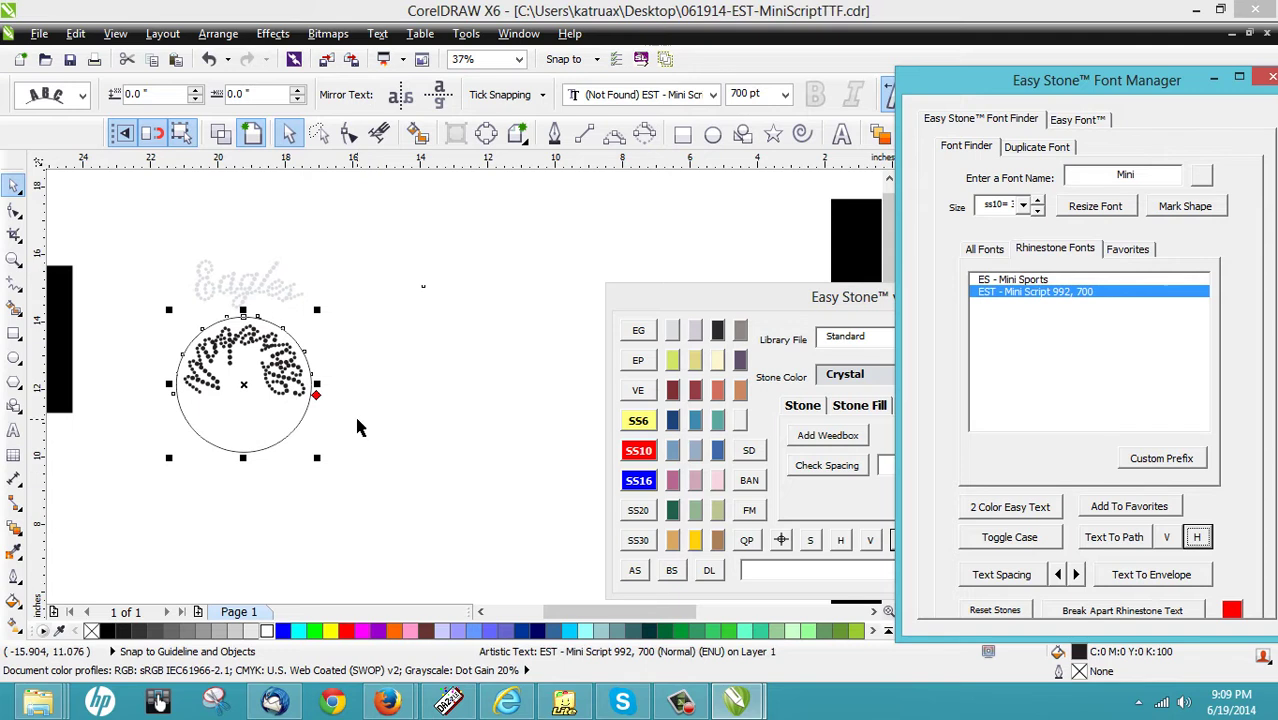
Step: Reposition the mirrored Baseball text so that it curves outside the circle along its lower edge
left_click_drag(320, 392, 320, 476)
left_click(283, 381)
mouse_move(314, 396)
left_mouse_down()
mouse_move(228, 491)
mouse_move(146, 503)
mouse_move(147, 470)
left_mouse_up()
left_click(201, 505)
Step: Shift the s, e and b of Baseball individually to the left so each joins the preceding letter
scroll(206, 496, "up", 2)
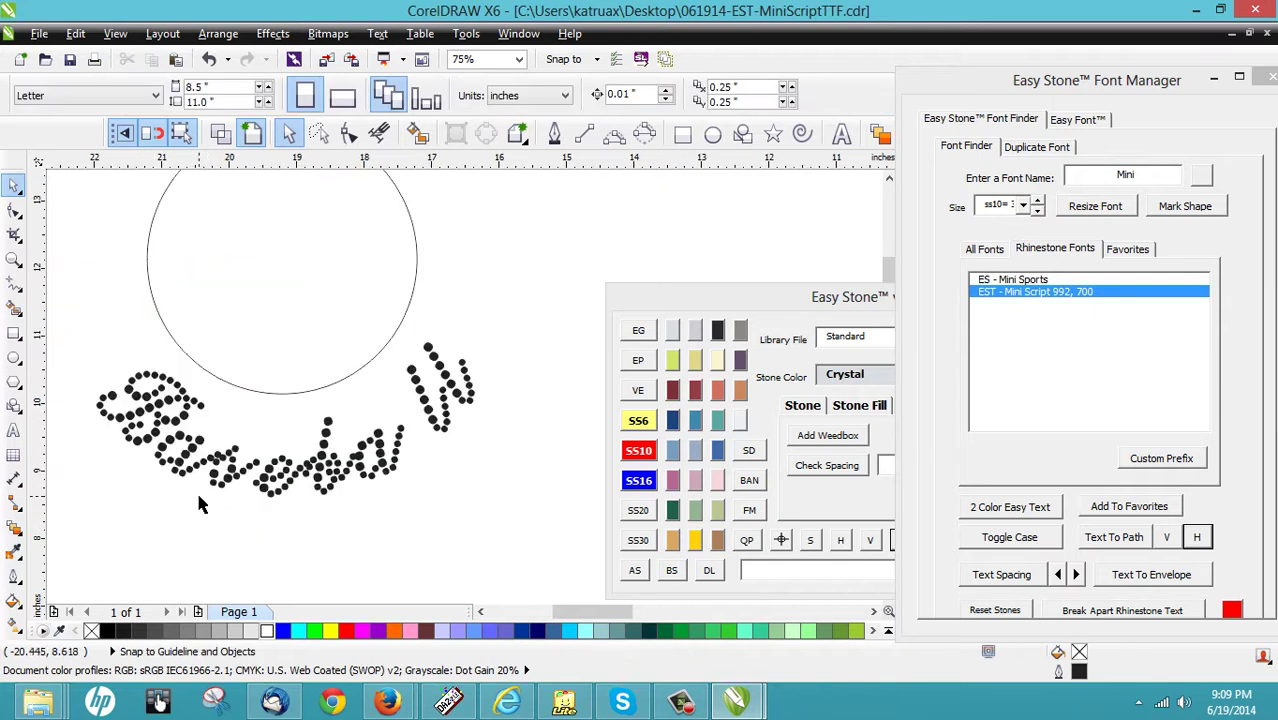
left_click(349, 134)
left_click(160, 474)
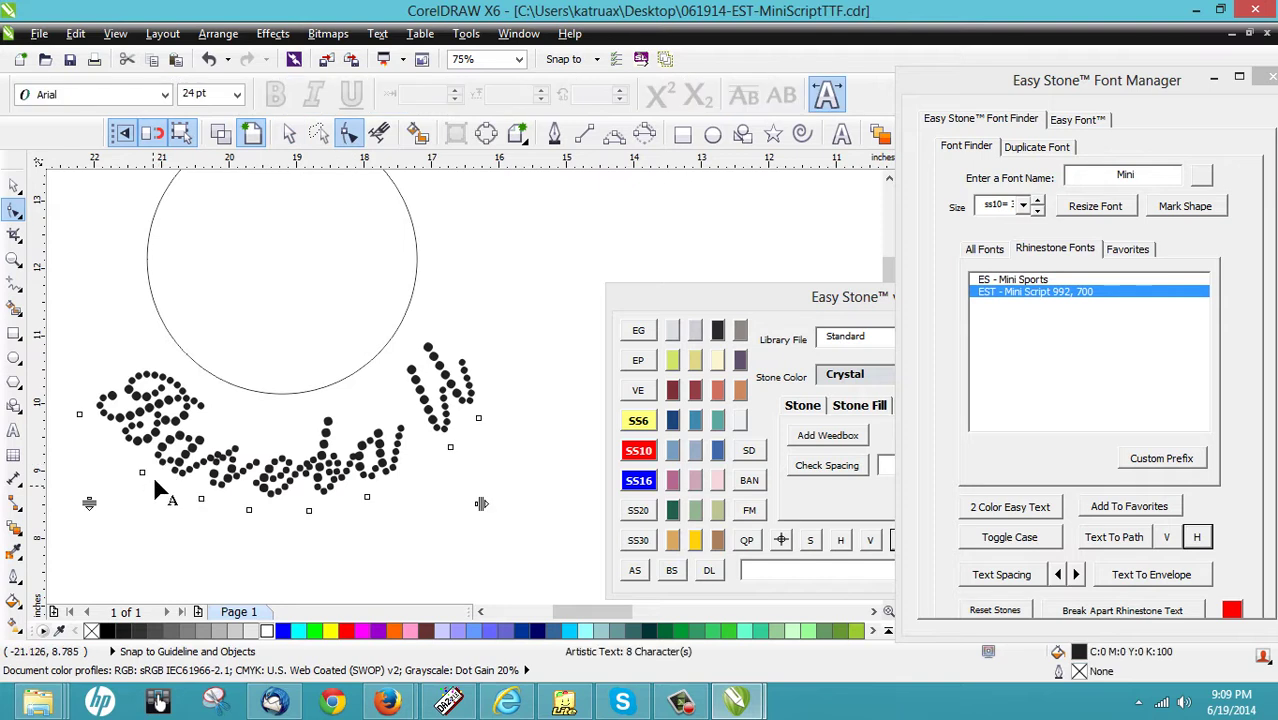
scroll(181, 504, "up", 2)
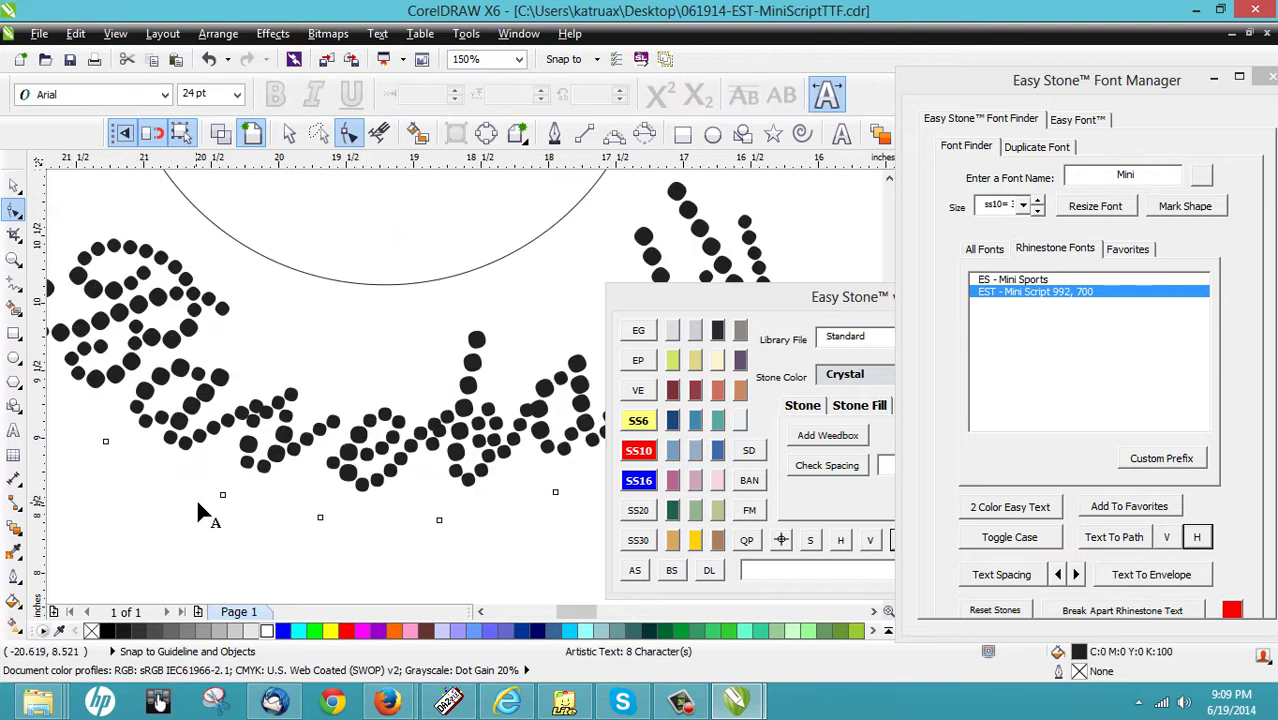
left_click_drag(222, 497, 204, 493)
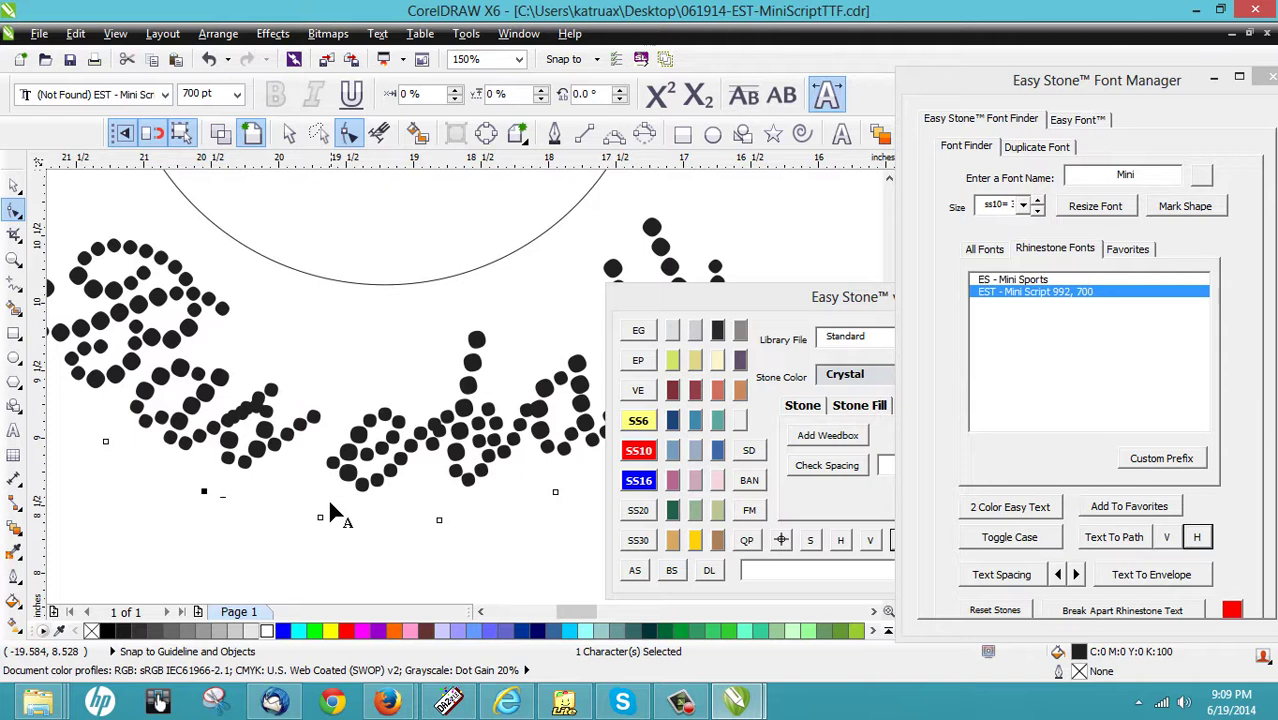
left_click_drag(320, 517, 259, 520)
left_click_drag(439, 522, 355, 530)
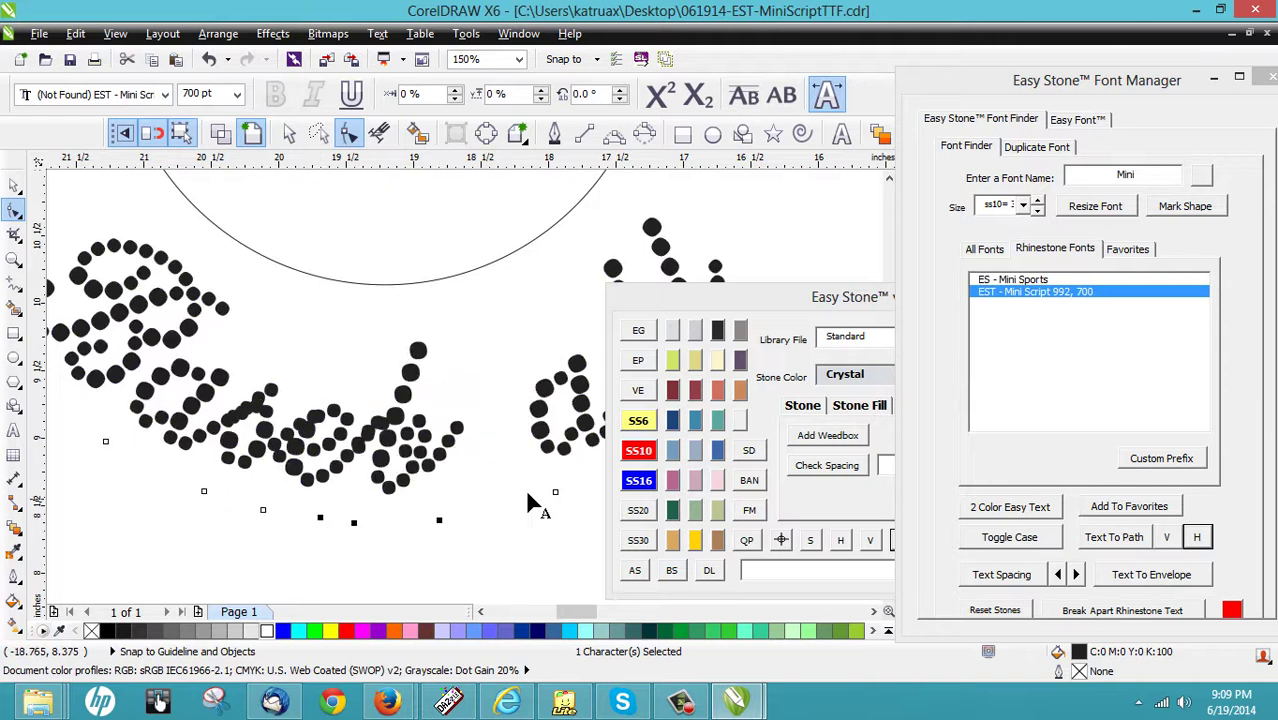
Step: Move Baseball's second a and both l's left so they connect to the preceding letters
left_click_drag(556, 492, 343, 565)
scroll(462, 440, "down", 2)
scroll(476, 468, "up", 2)
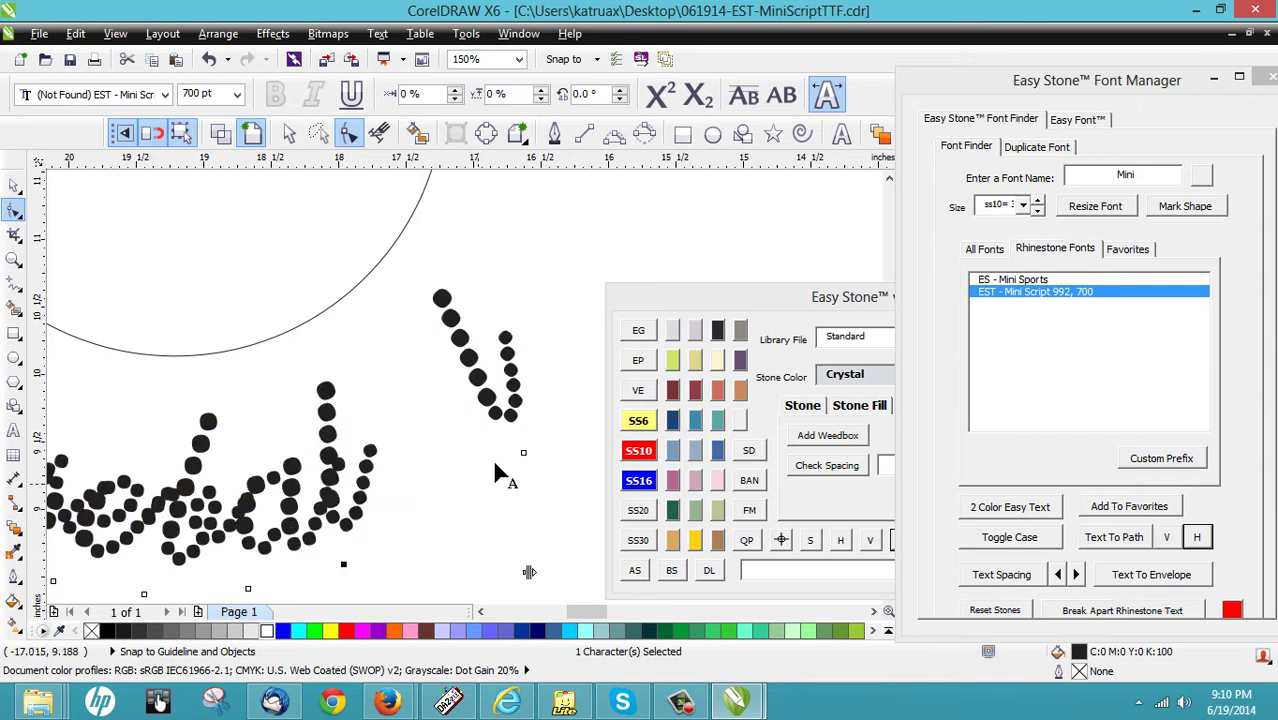
left_click_drag(523, 455, 397, 530)
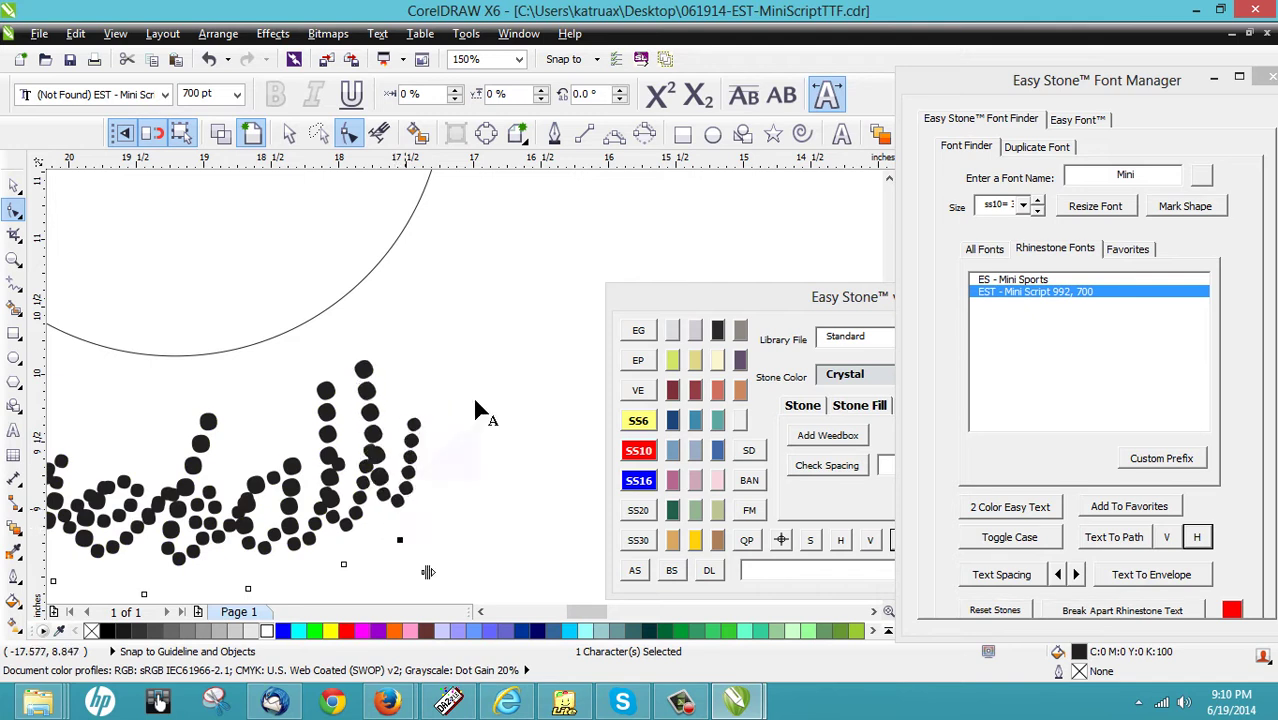
Step: Slide the Baseball text around to the circle's lower-right side with a vertical offset of about 1.625 inches
scroll(484, 400, "down", 2)
scroll(371, 280, "down", 1)
scroll(365, 277, "up", 1)
scroll(251, 408, "down", 1)
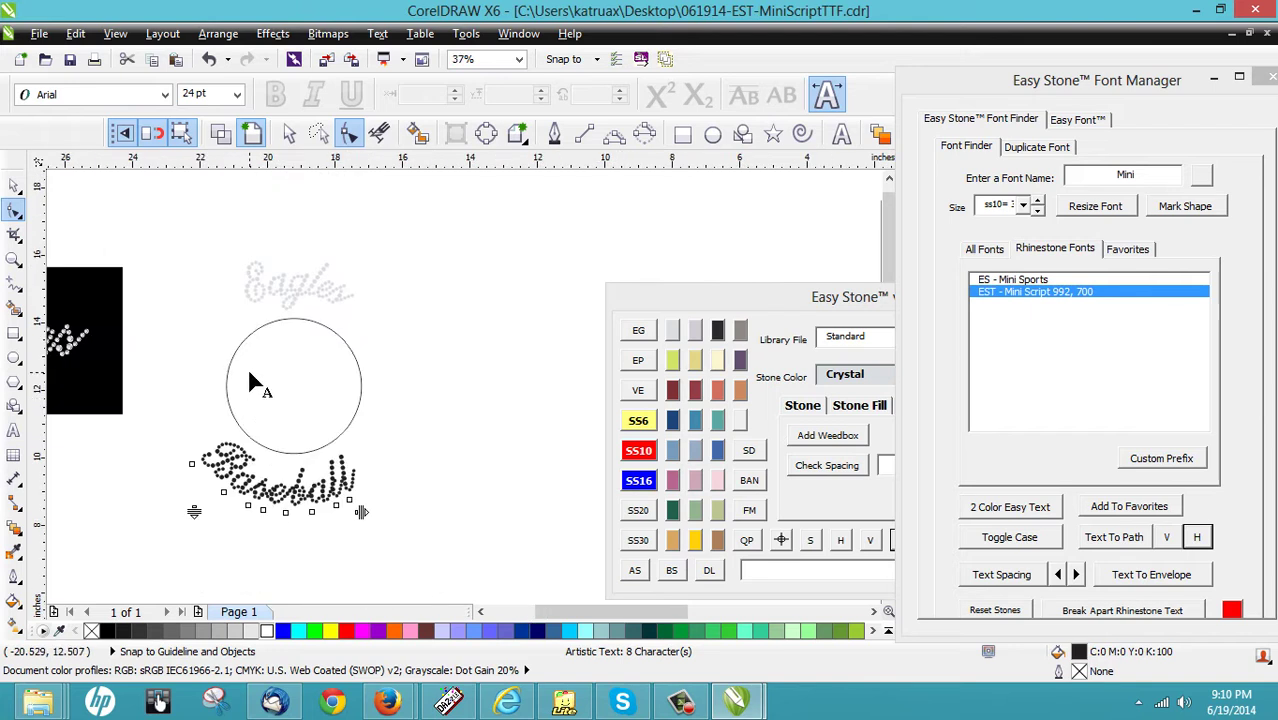
scroll(249, 381, "up", 1)
scroll(254, 376, "down", 1)
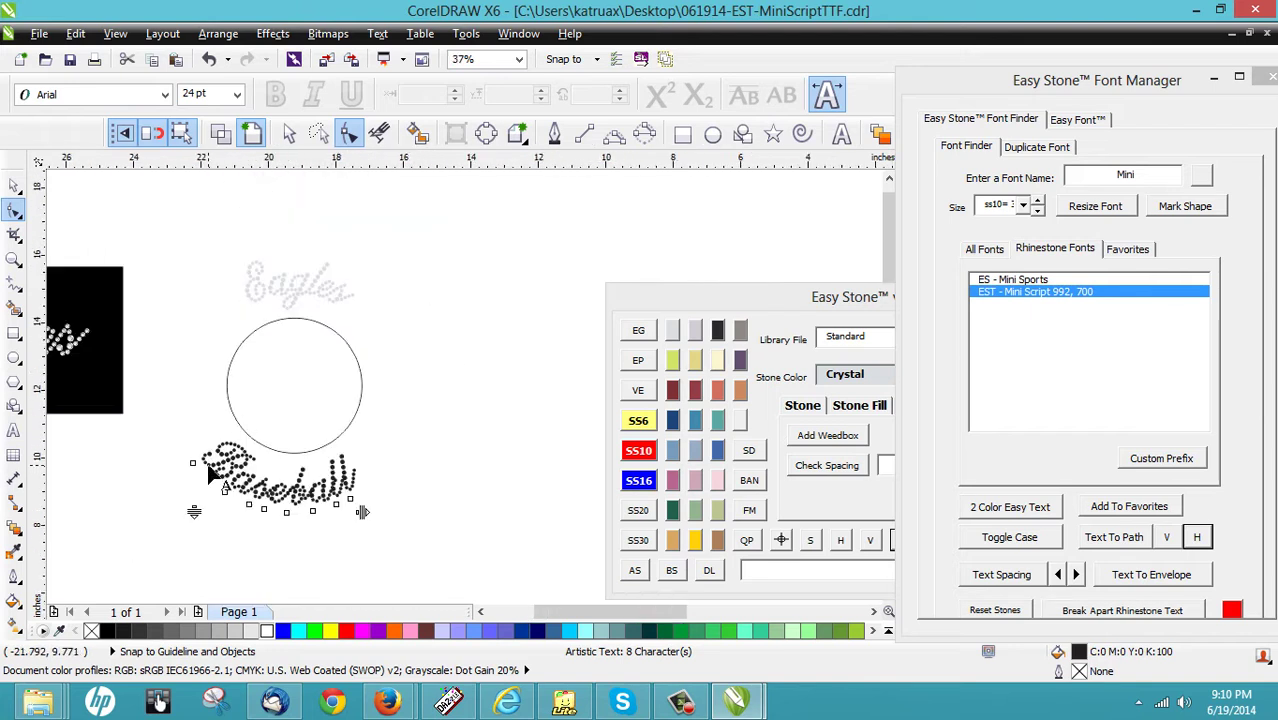
left_click(289, 133)
left_click_drag(190, 466, 262, 509)
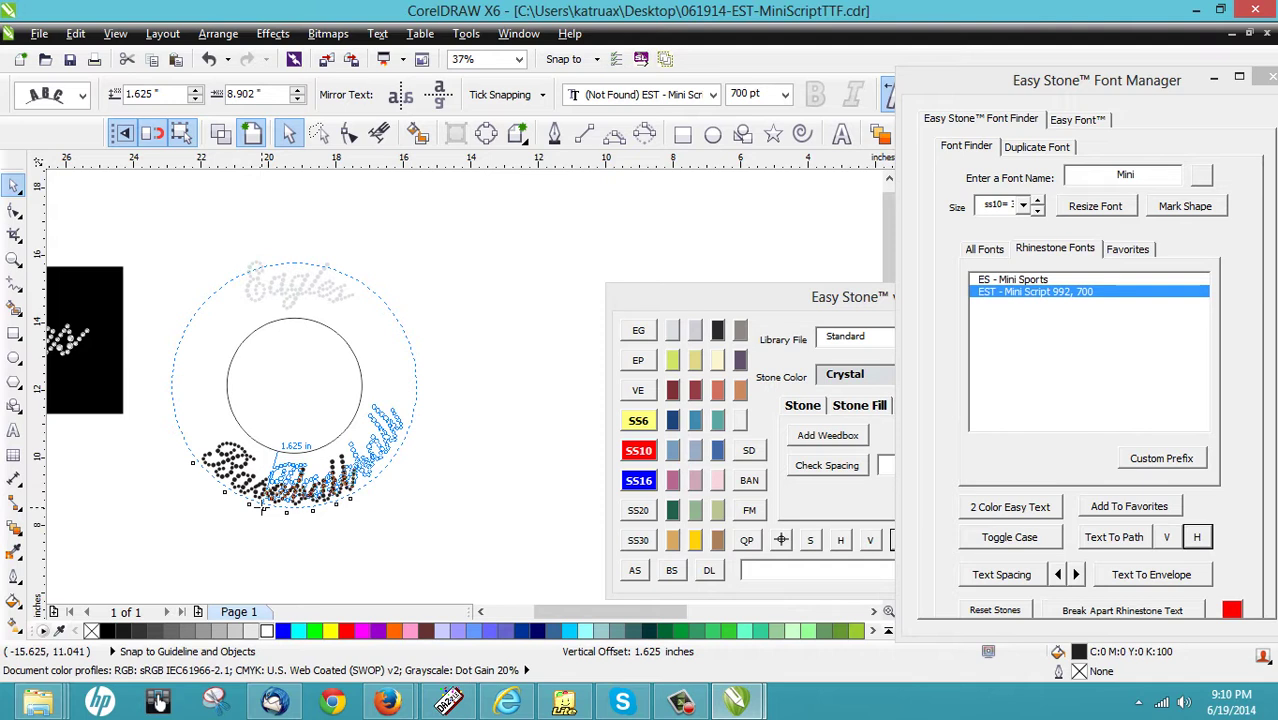
left_click_drag(262, 509, 263, 509)
left_click(304, 538)
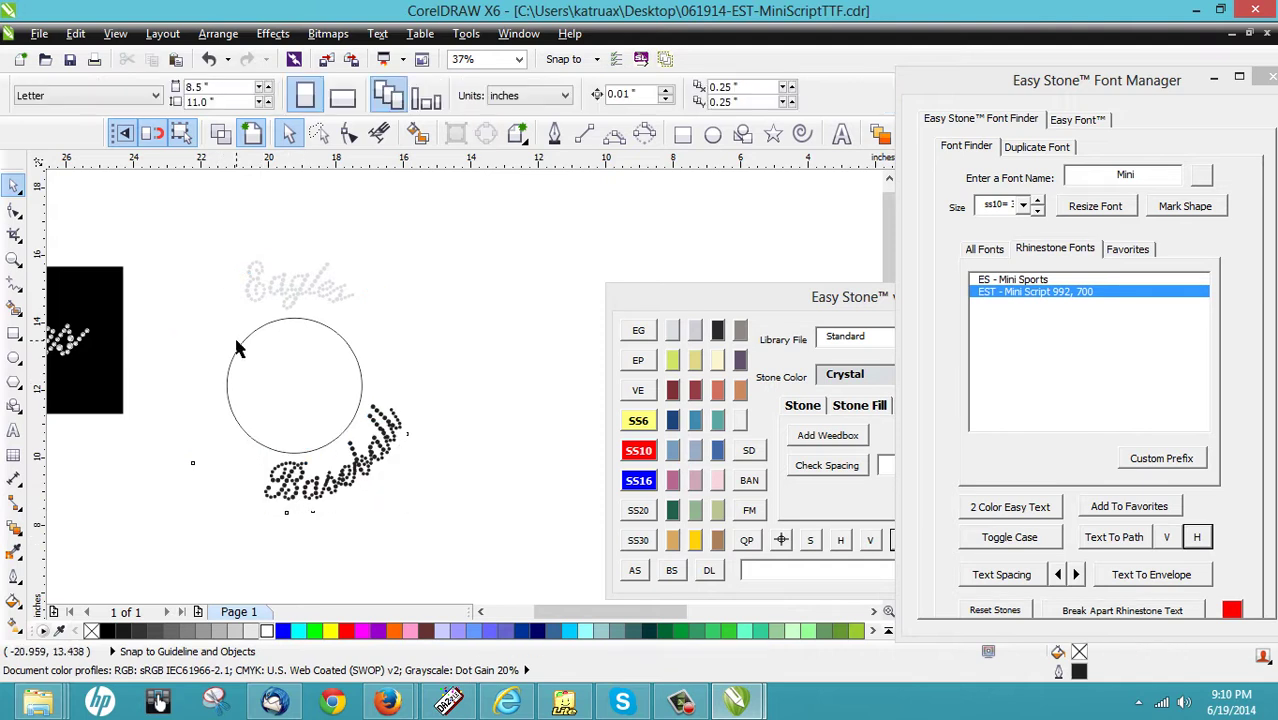
Step: Select all stones of the curved Eagles lettering and place their rotation centre on the centre of the circle
scroll(234, 340, "up", 2)
scroll(262, 330, "down", 2)
left_click_drag(370, 230, 214, 338)
left_click(327, 289)
scroll(220, 323, "up", 2)
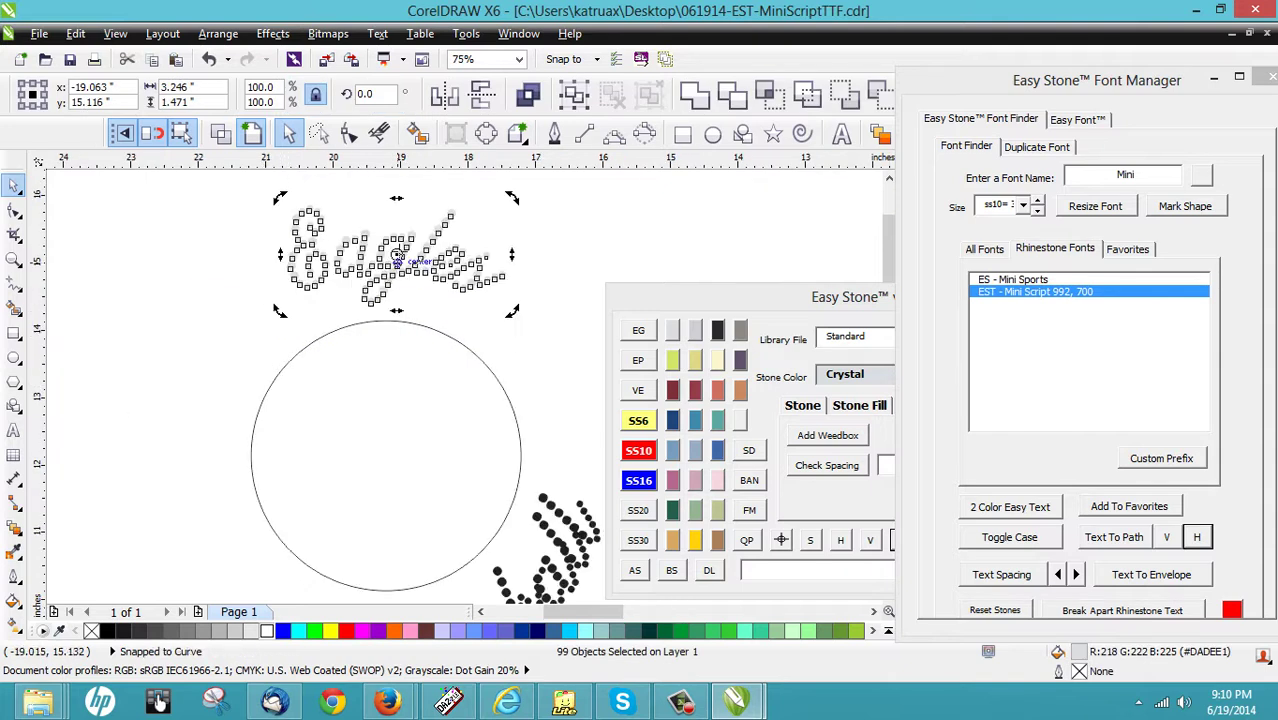
mouse_move(397, 256)
left_mouse_down()
mouse_move(377, 355)
mouse_move(385, 456)
left_mouse_up()
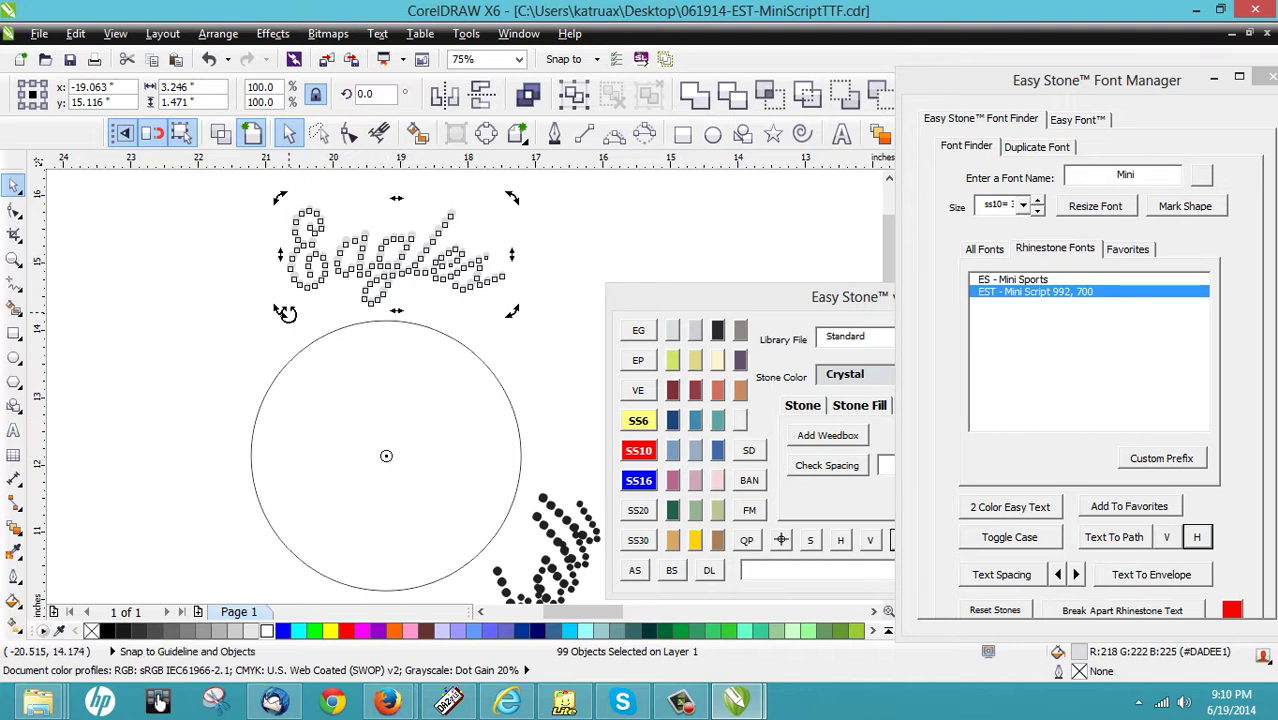
Step: Rotate the Eagles stones about the circle's centre to about 33.8 degrees, onto its upper-left side
left_click_drag(277, 313, 202, 424)
scroll(332, 270, "down", 1)
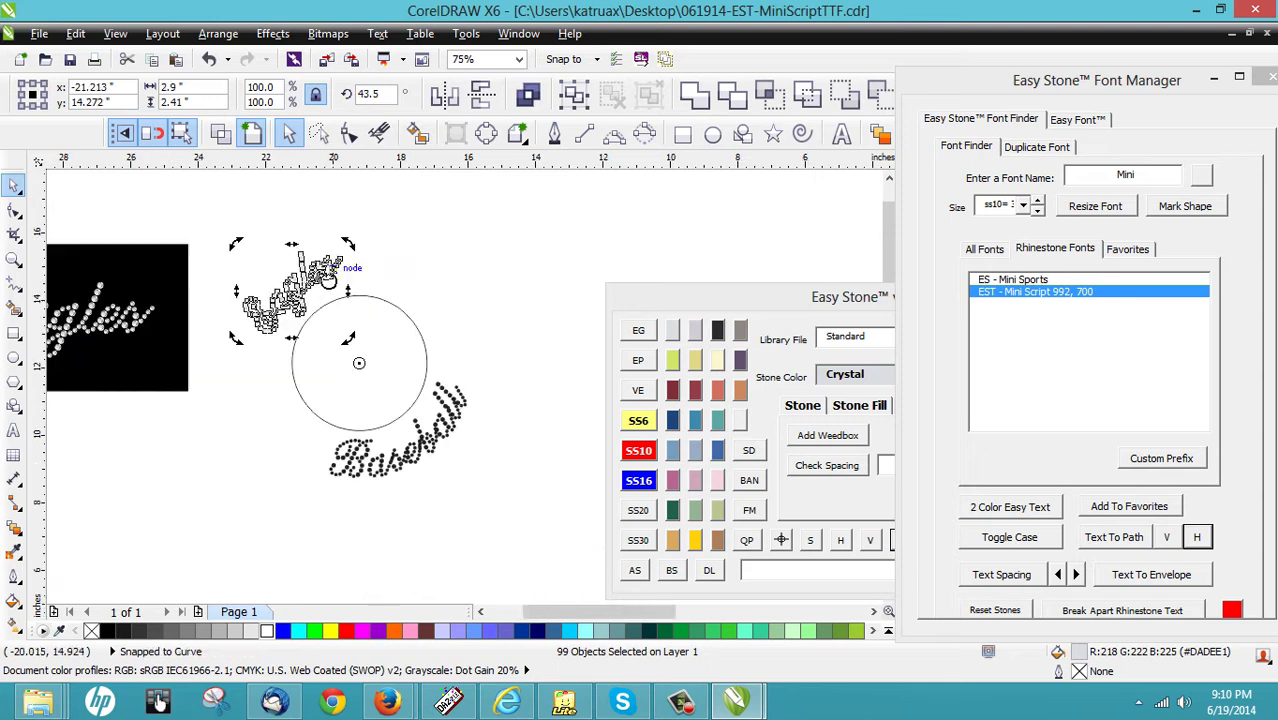
left_click_drag(234, 343, 248, 321)
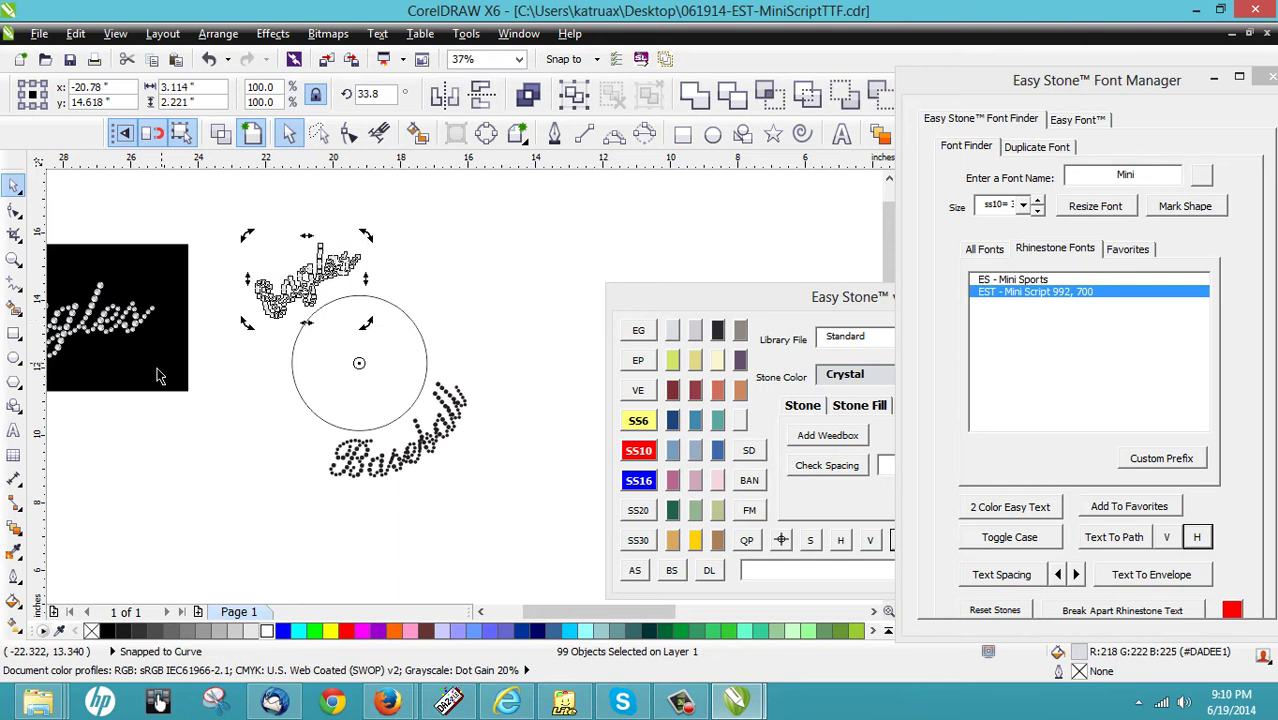
left_click(240, 379)
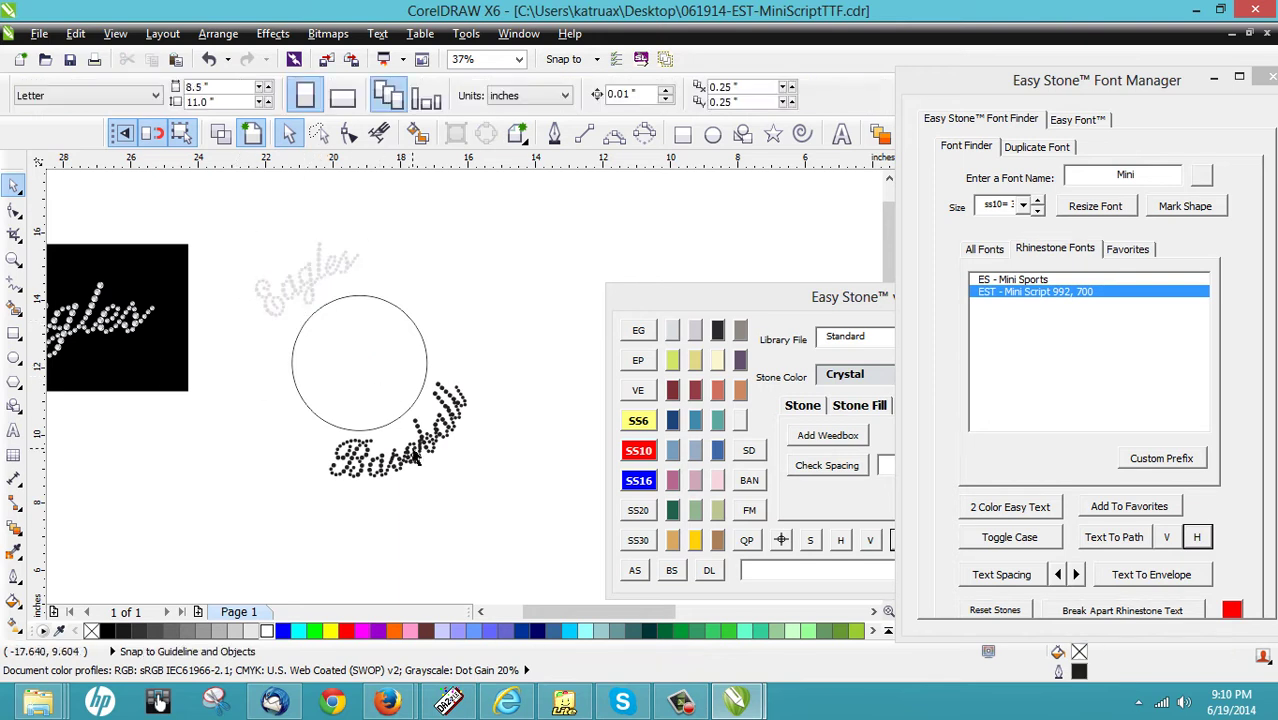
scroll(349, 299, "up", 2)
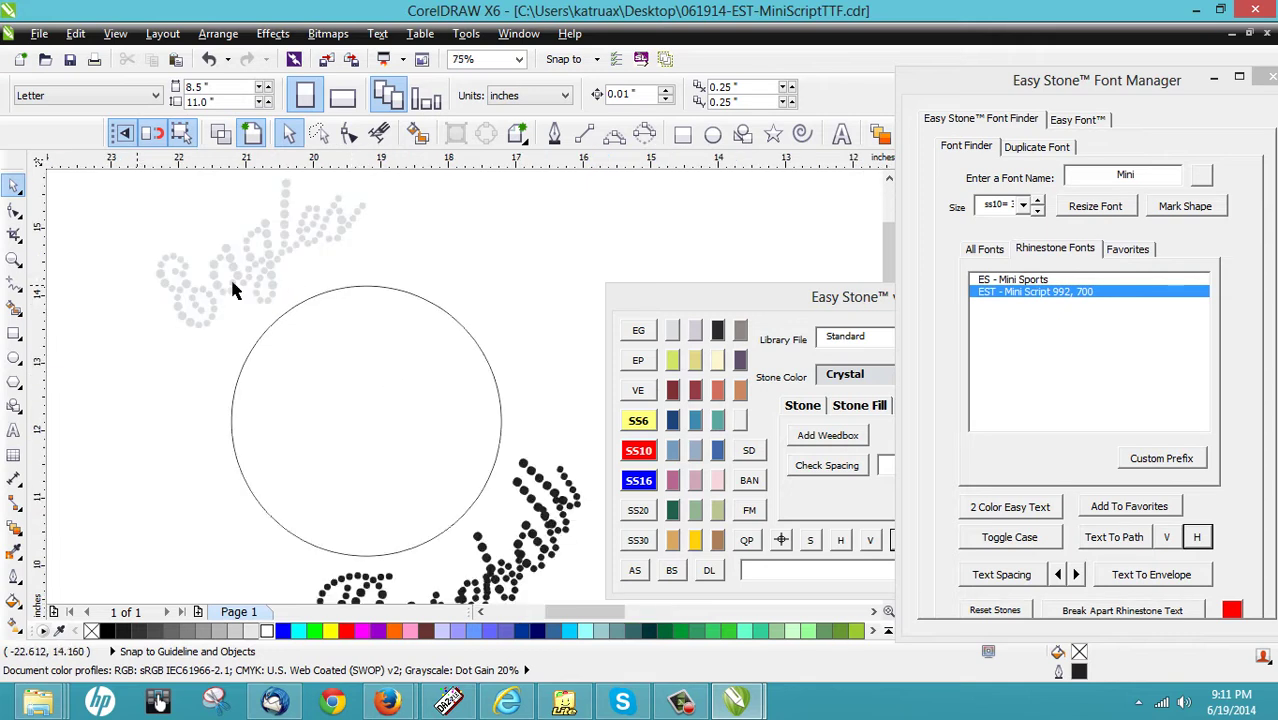
scroll(372, 307, "down", 2)
scroll(399, 400, "up", 2)
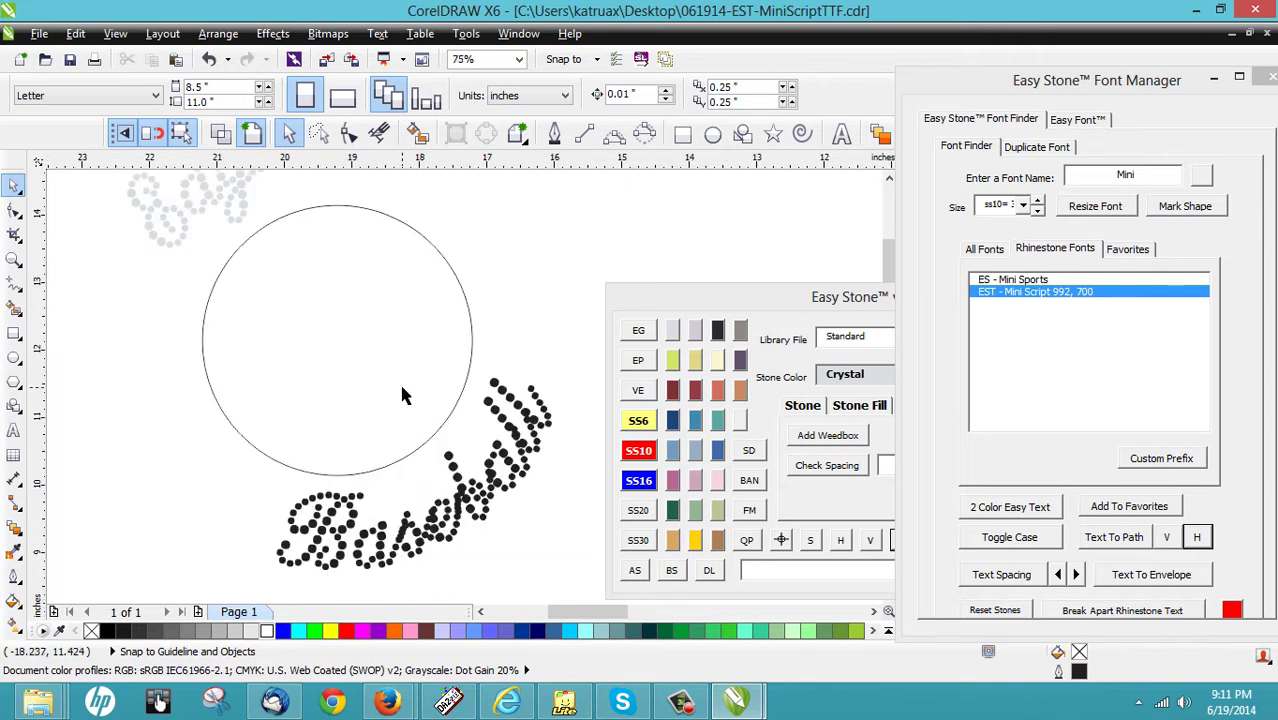
Step: Select the curved Baseball text below the circle and break it apart into individual rhinestones
scroll(396, 384, "down", 2)
scroll(445, 442, "up", 2)
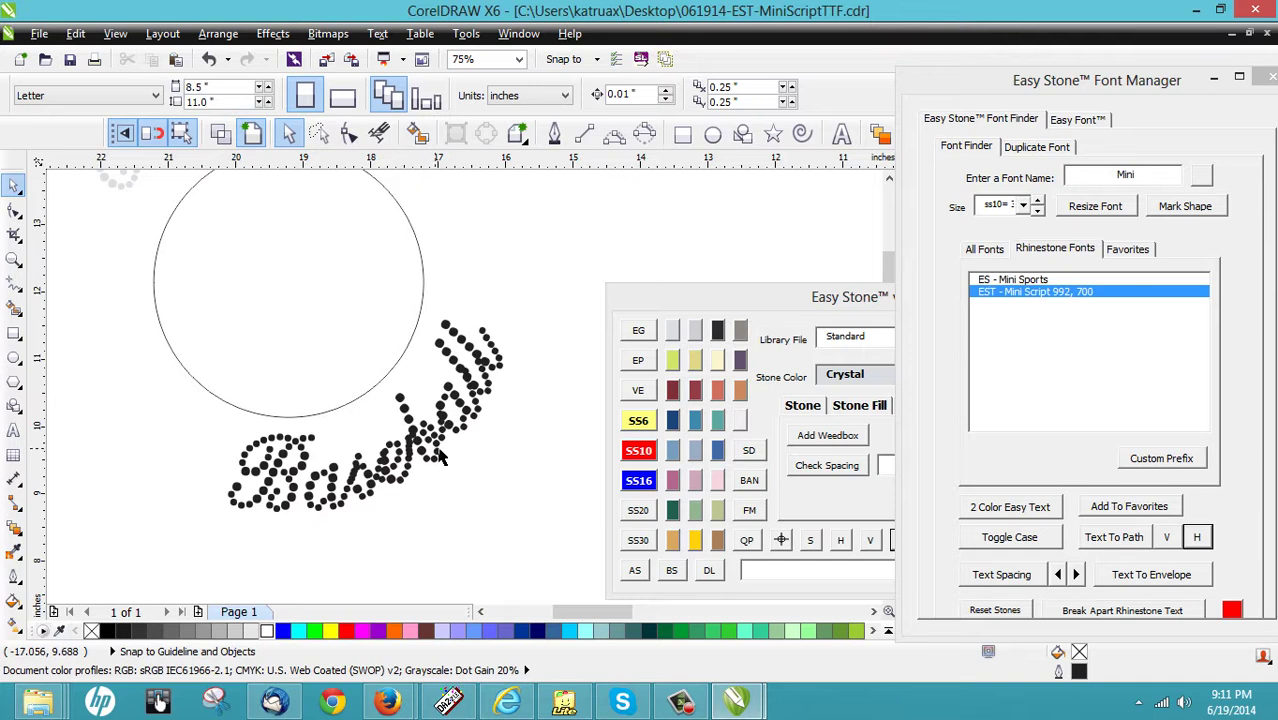
left_click(441, 451)
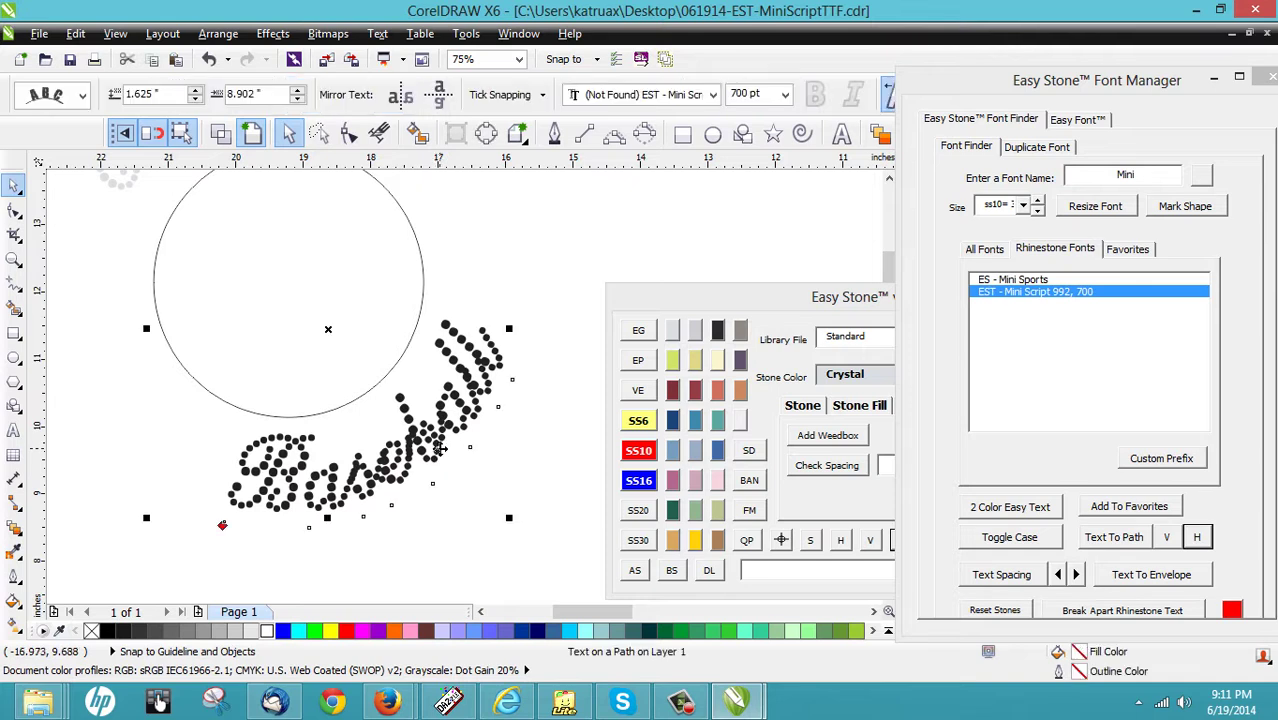
scroll(337, 408, "down", 2)
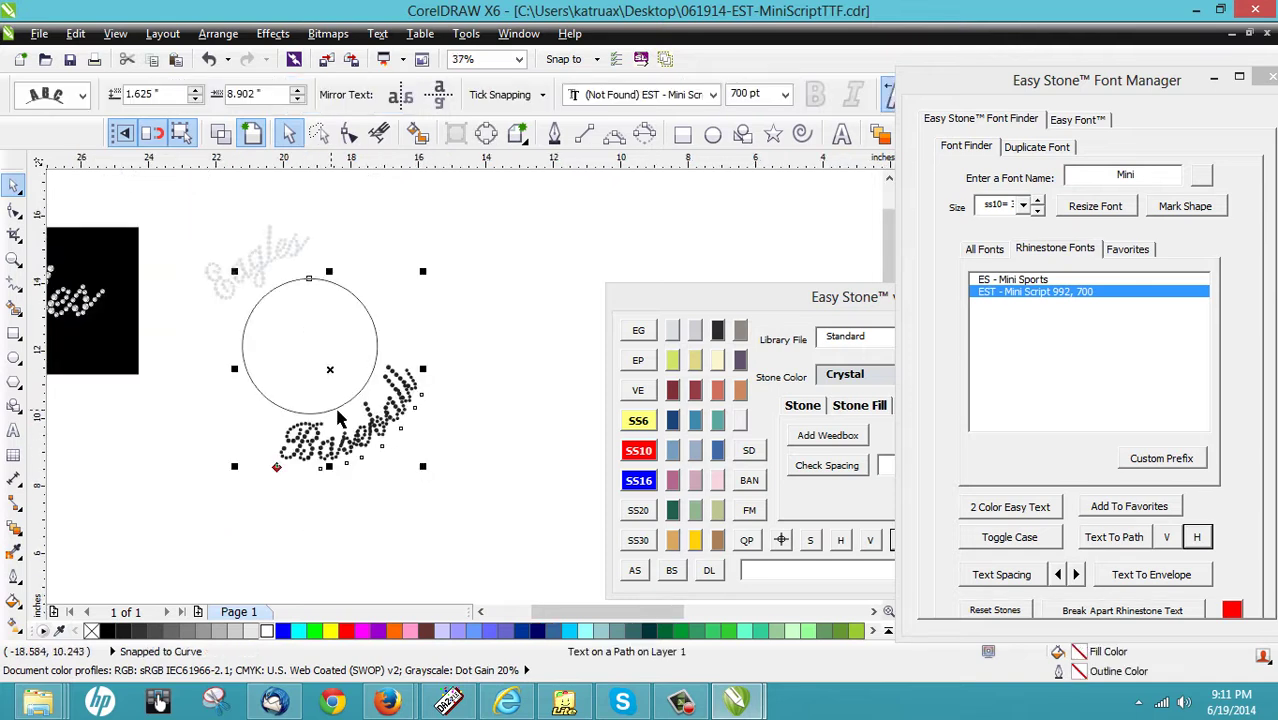
scroll(341, 395, "up", 2)
scroll(317, 342, "down", 2)
scroll(317, 342, "up", 2)
scroll(314, 341, "down", 2)
scroll(314, 341, "up", 2)
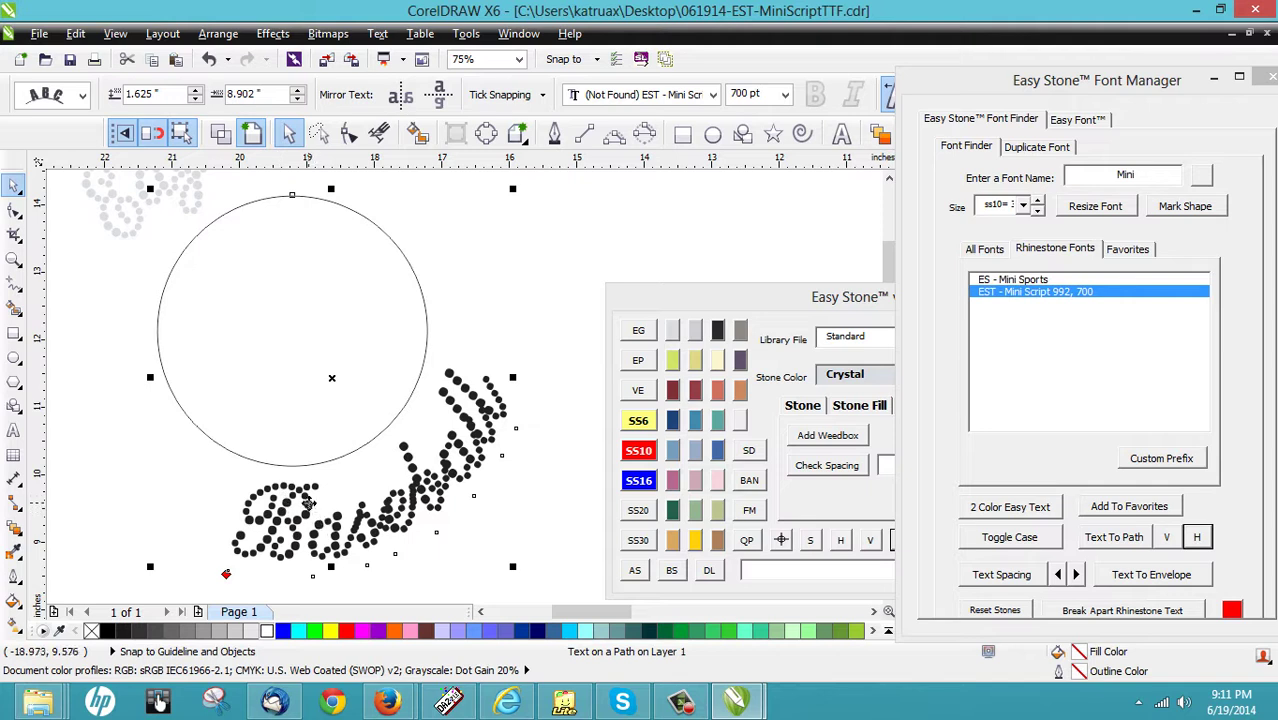
left_click(309, 503)
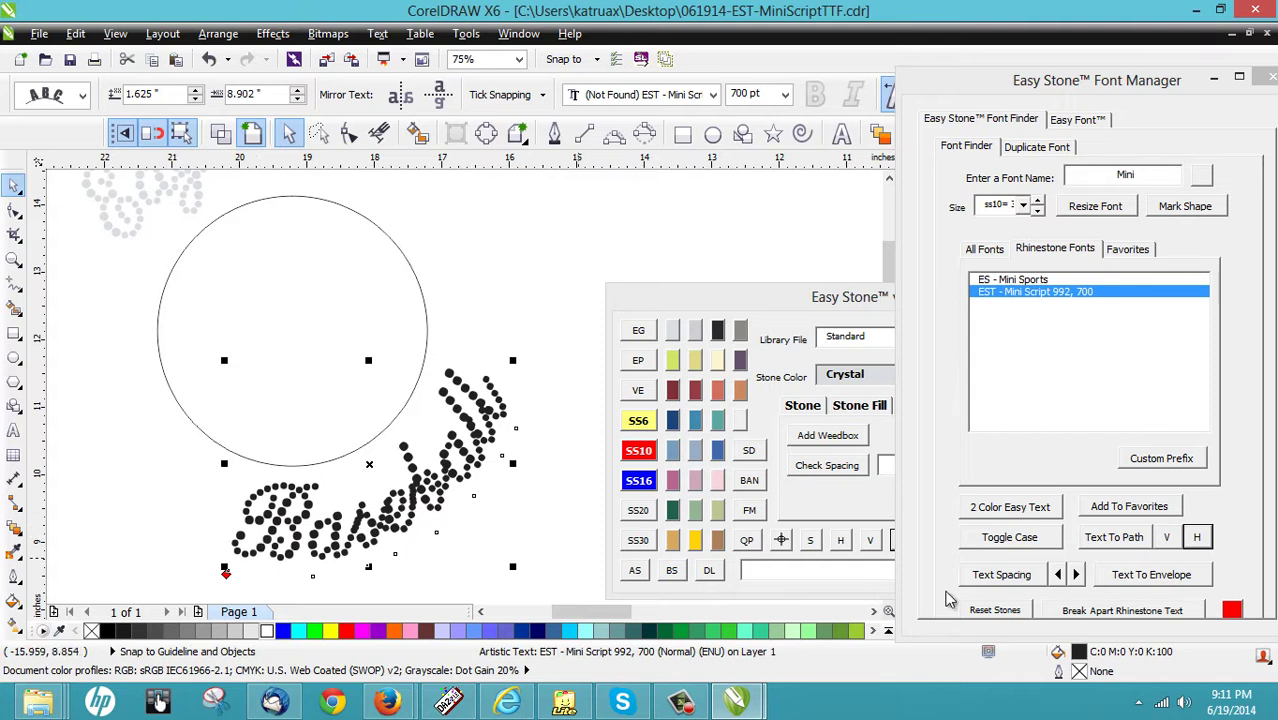
left_click(1097, 614)
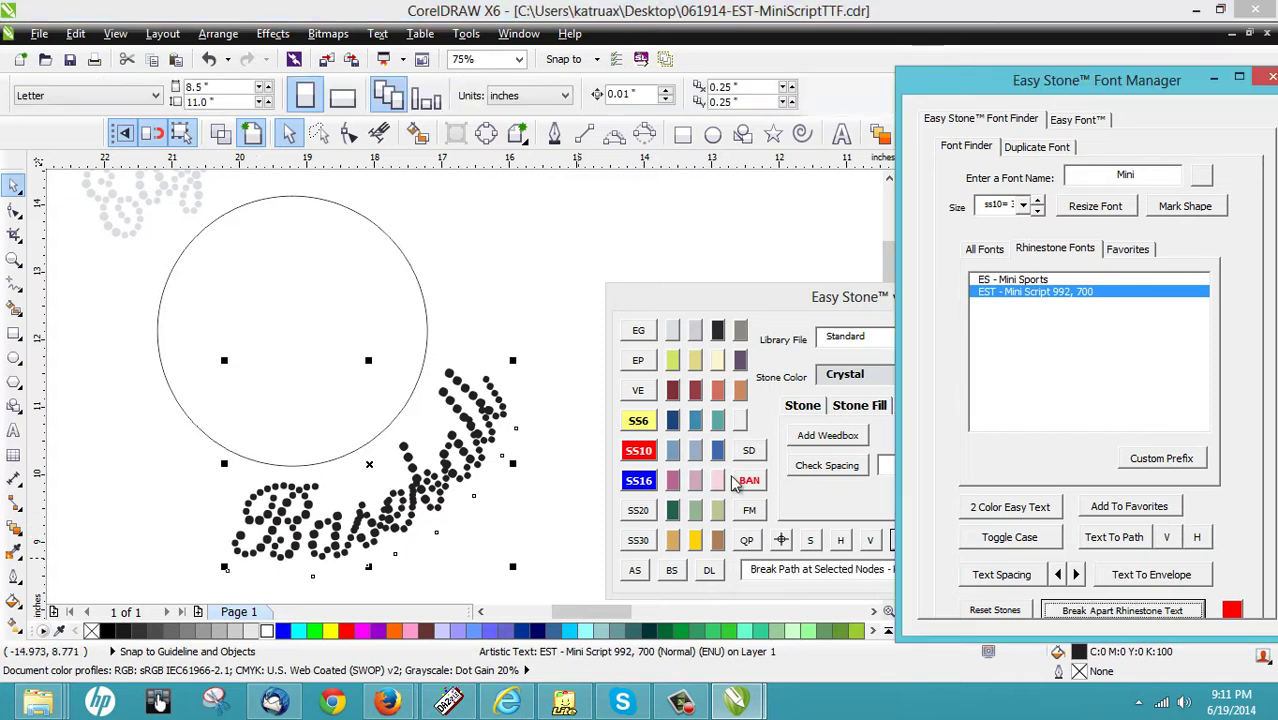
Step: Mark the Baseball stone shape, select all the lettering's stones and apply the rhinestone font resize to them
left_click(1185, 206)
left_click(573, 324)
left_click_drag(545, 340, 170, 577)
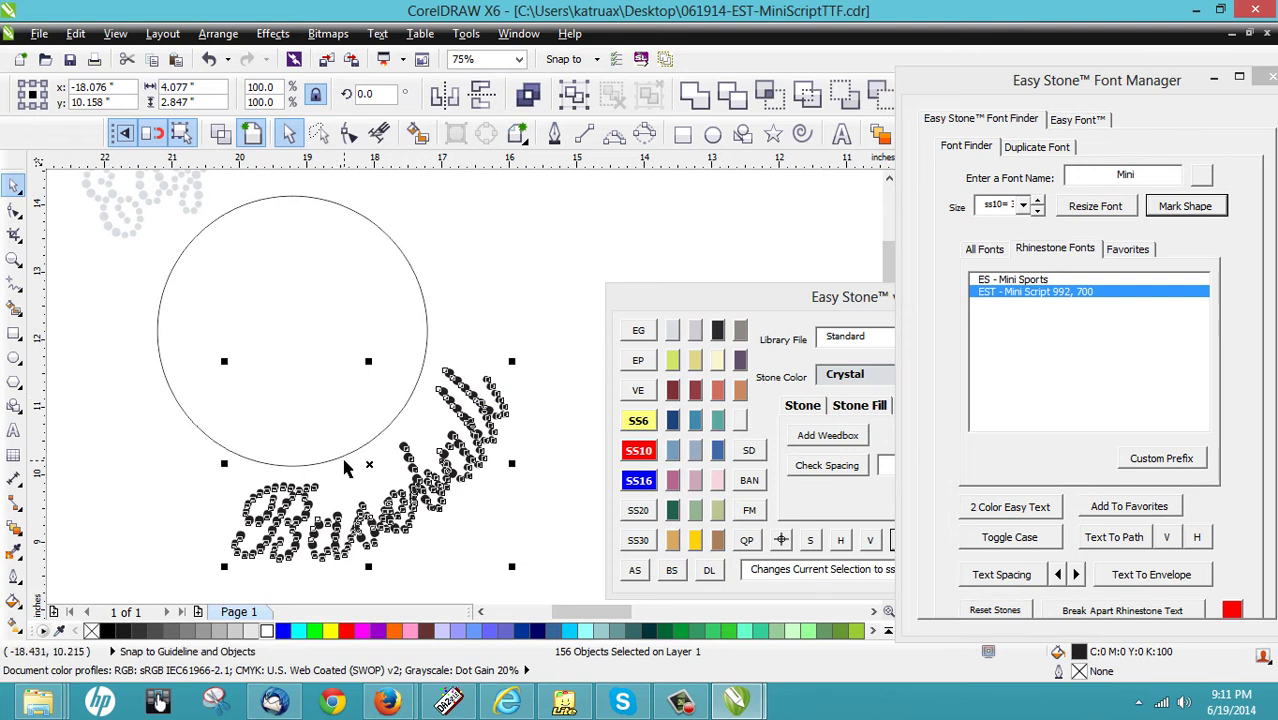
left_click(1086, 214)
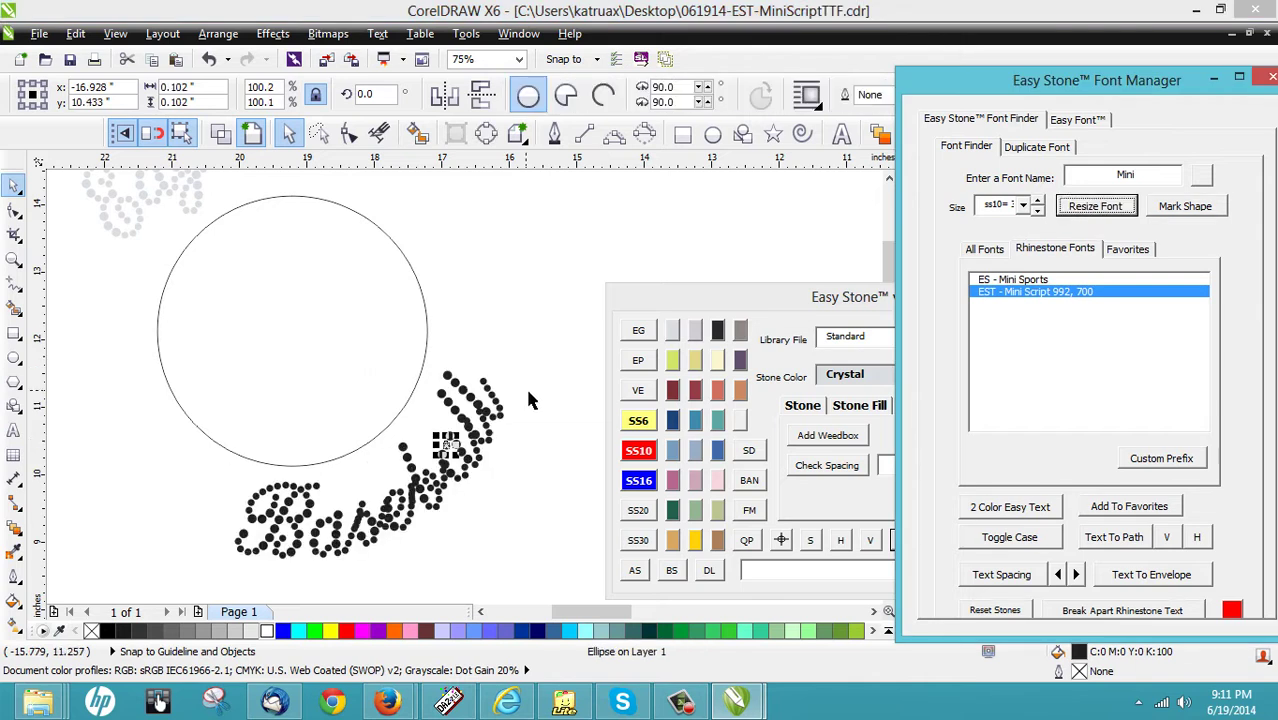
left_click(526, 385)
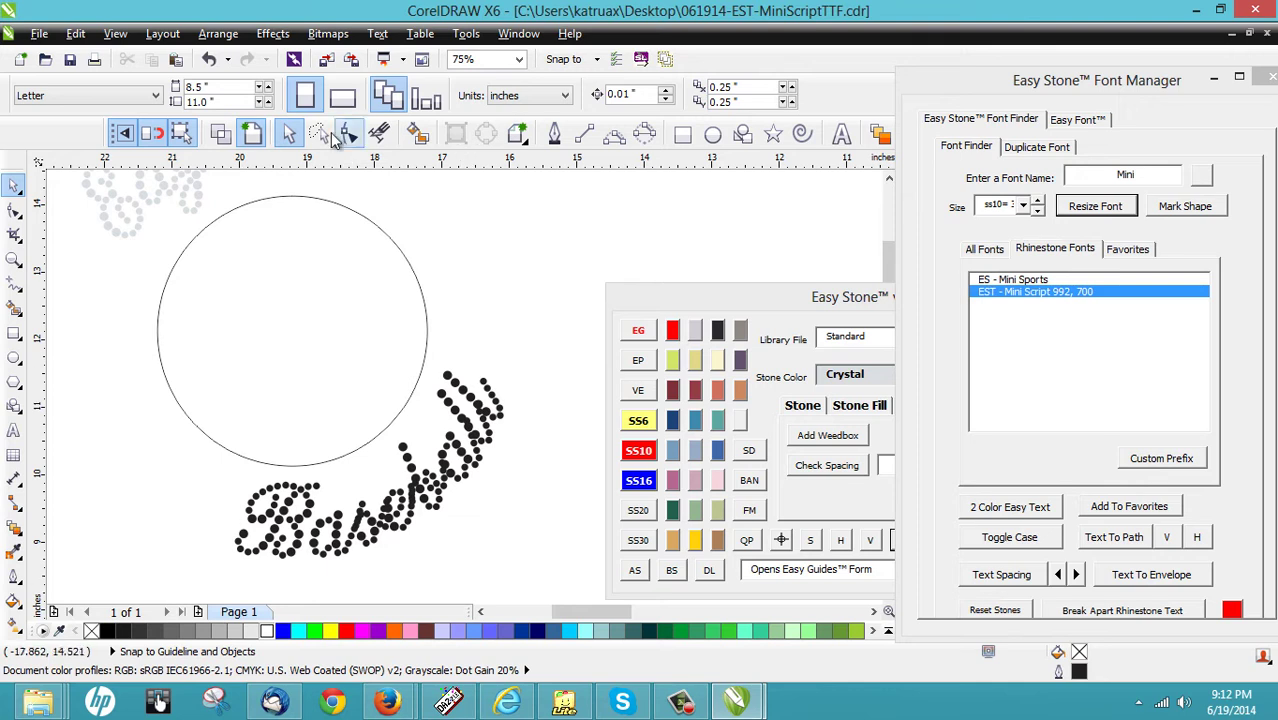
Step: Select all the resized Baseball stones and change their stone colour to Crystal
mouse_move(556, 328)
left_mouse_down()
mouse_move(245, 560)
mouse_move(171, 593)
mouse_move(203, 548)
left_mouse_up()
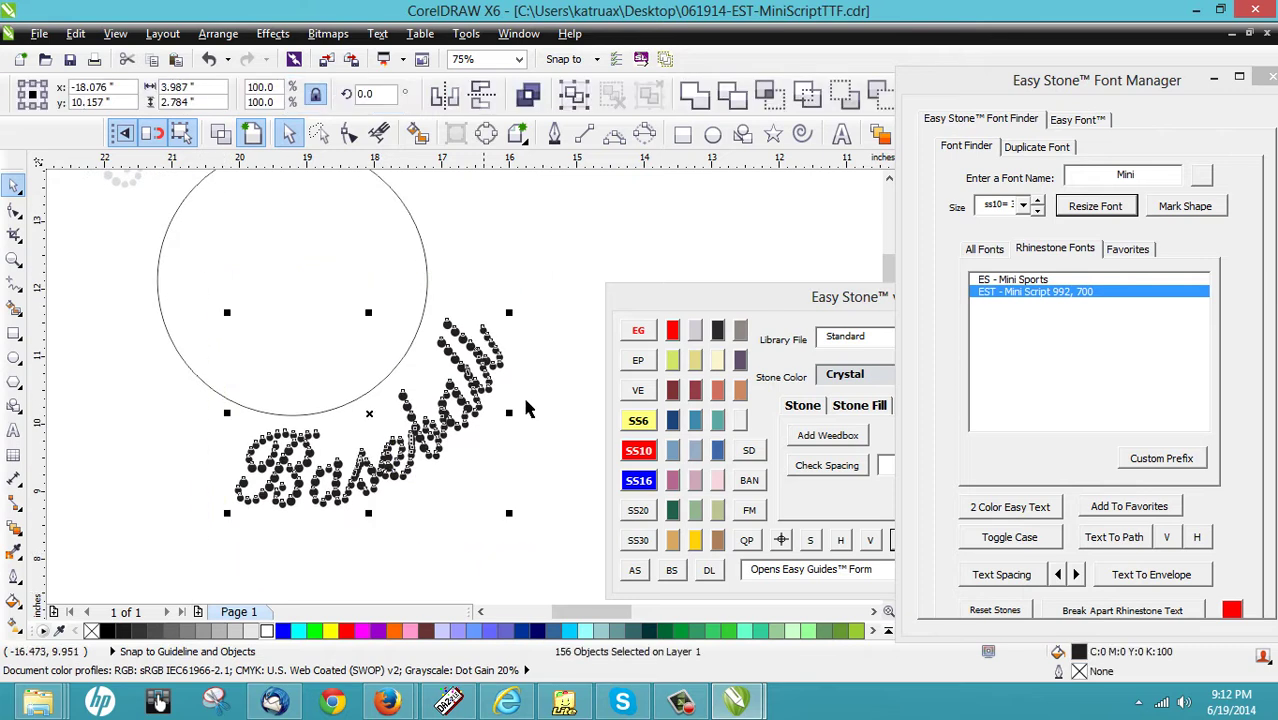
left_click(672, 330)
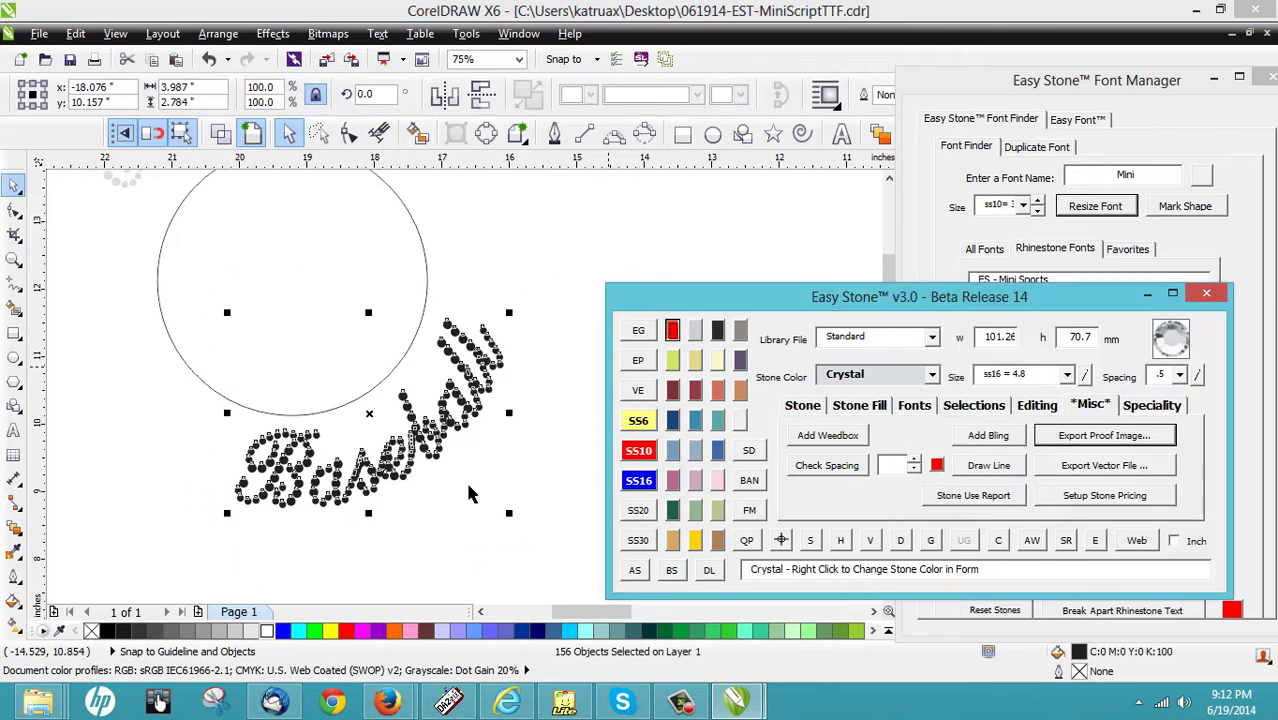
left_click(458, 476)
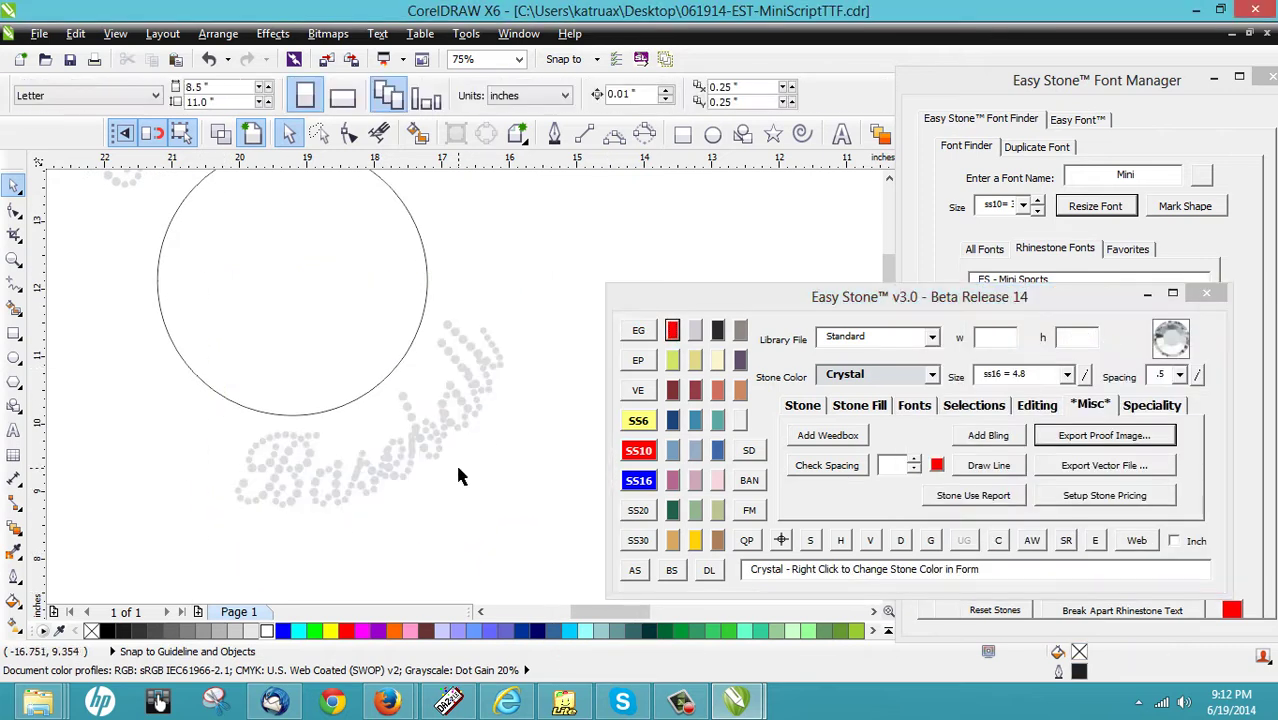
Step: Select all the Baseball stones, check them for overlaps and delete the overlapping ones
left_click_drag(543, 294, 205, 562)
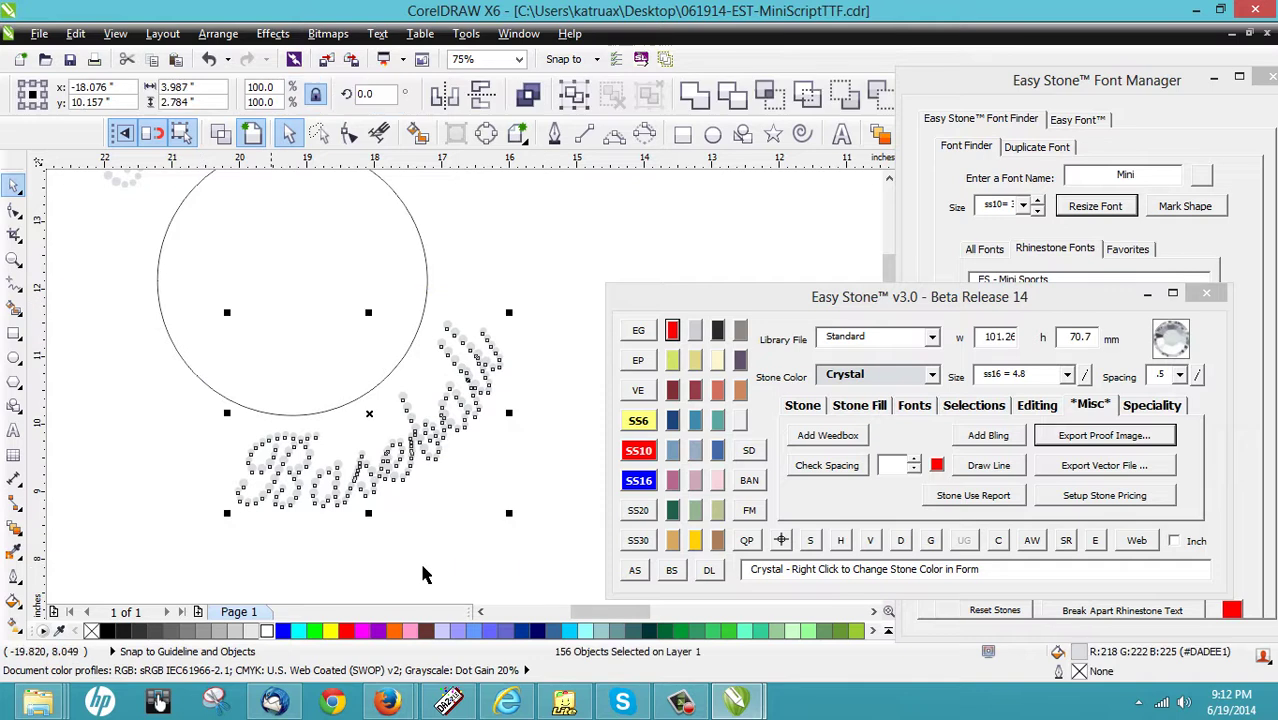
left_click(999, 542)
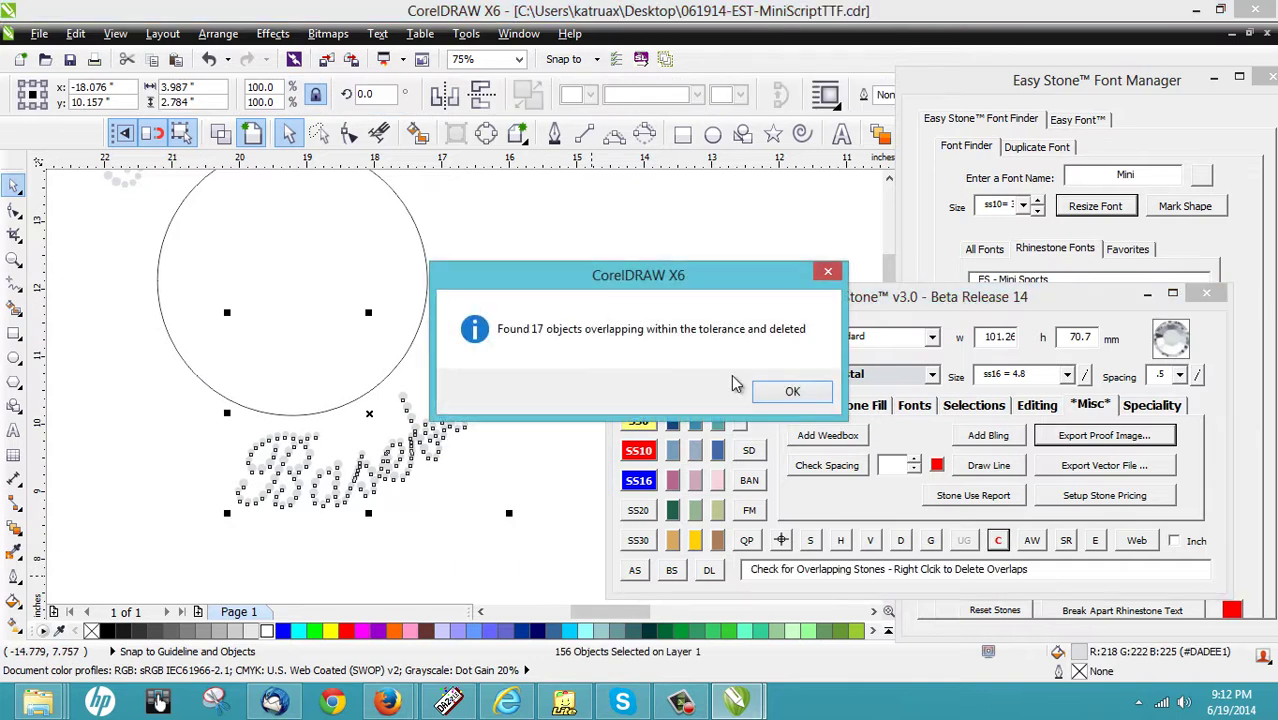
left_click(790, 392)
left_click(352, 548)
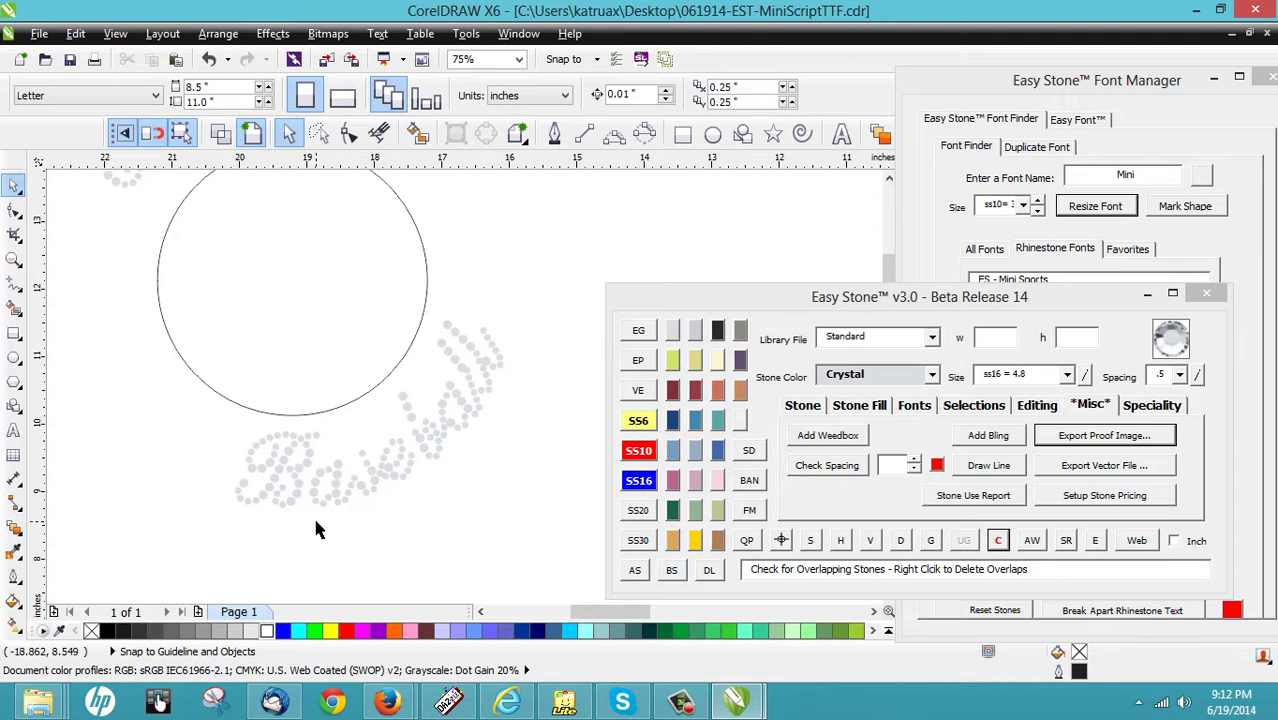
Step: Copy a small stone up the rising stroke of Baseball's s to fill its gap, and adjust the stone at its tip
scroll(357, 493, "up", 1)
left_click_drag(355, 493, 316, 453)
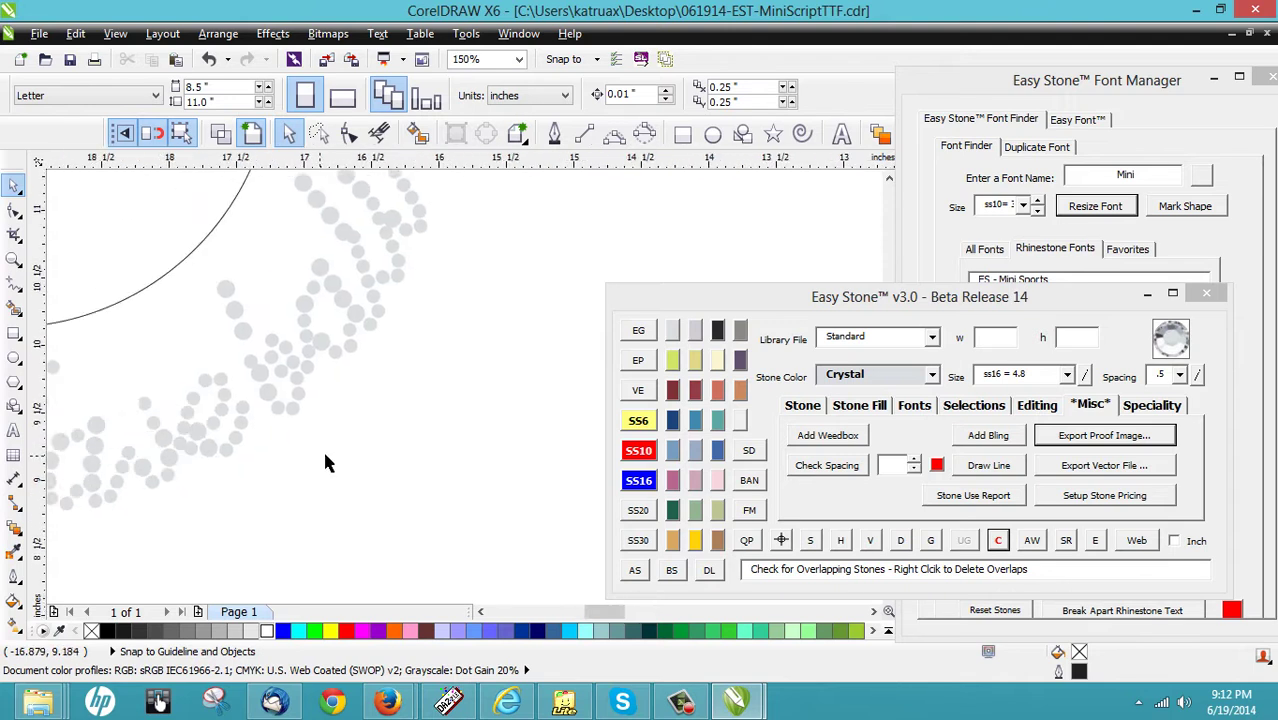
scroll(318, 453, "down", 1)
scroll(420, 459, "up", 3)
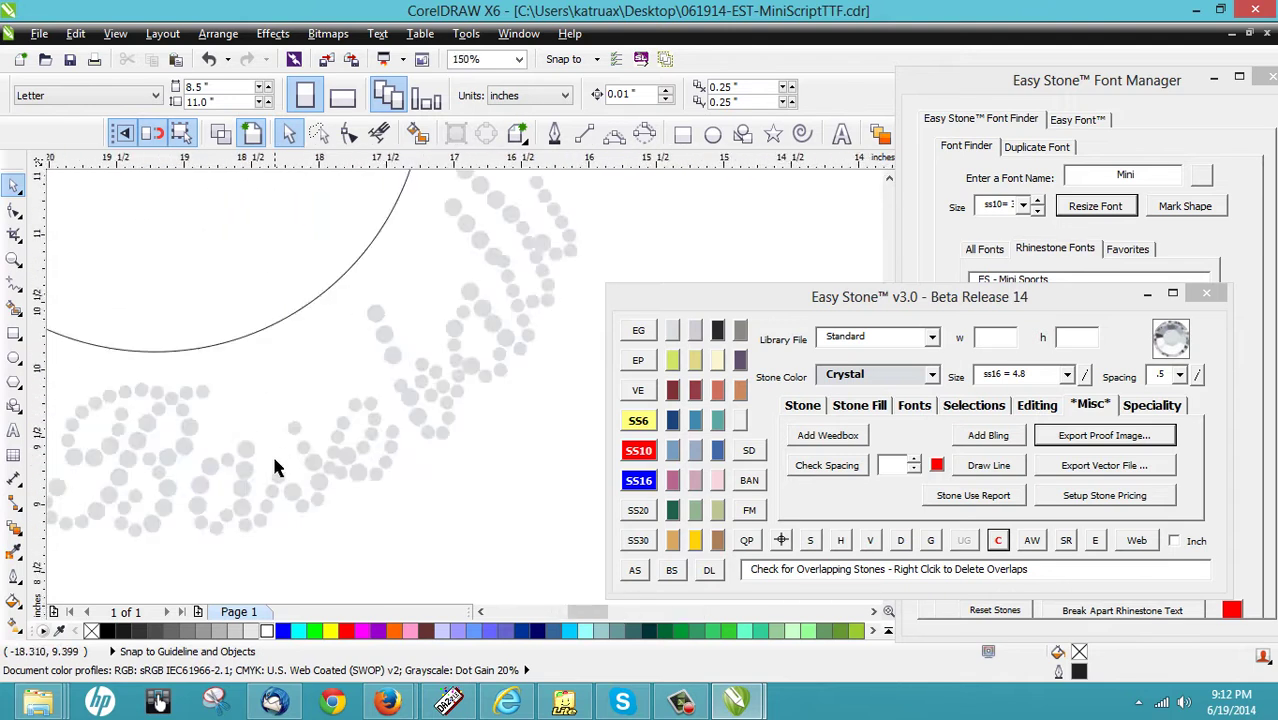
scroll(276, 490, "up", 1)
scroll(286, 489, "up", 1)
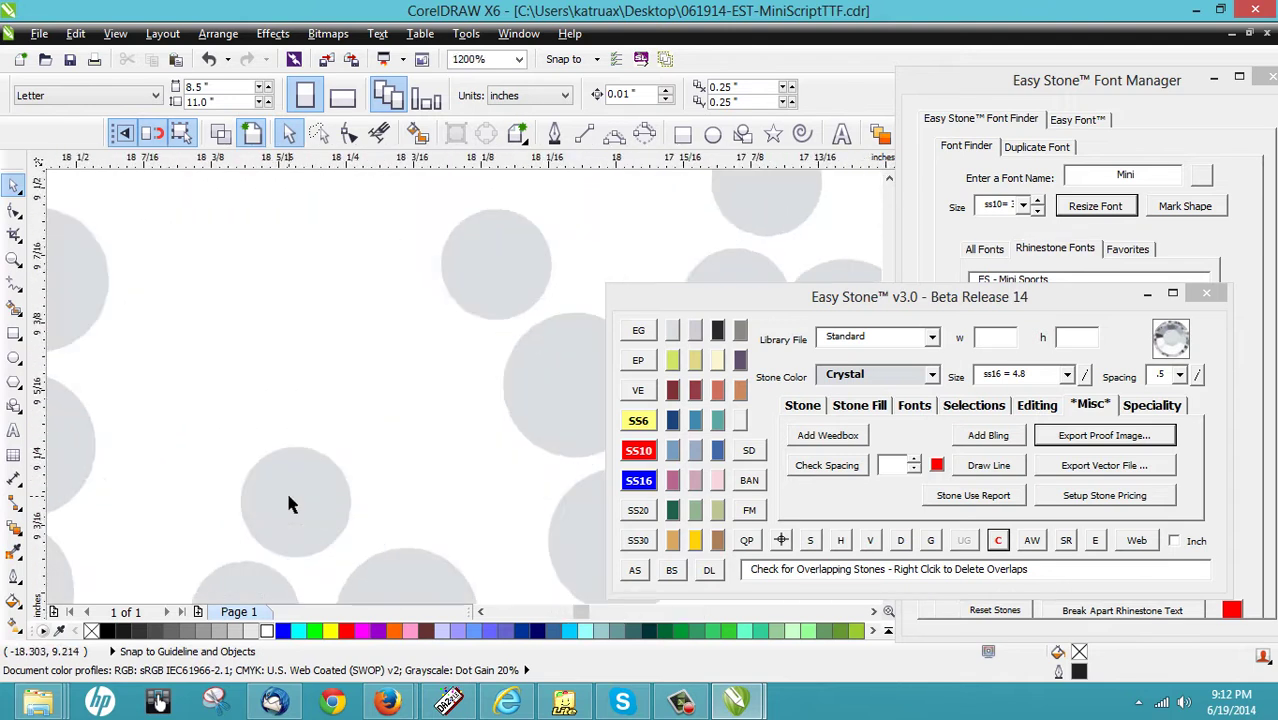
scroll(289, 497, "down", 1)
left_click_drag(300, 503, 325, 360)
right_click(309, 440)
scroll(325, 371, "up", 1)
left_click_drag(370, 314, 361, 313)
scroll(361, 313, "down", 1)
scroll(390, 333, "down", 1)
scroll(388, 338, "up", 1)
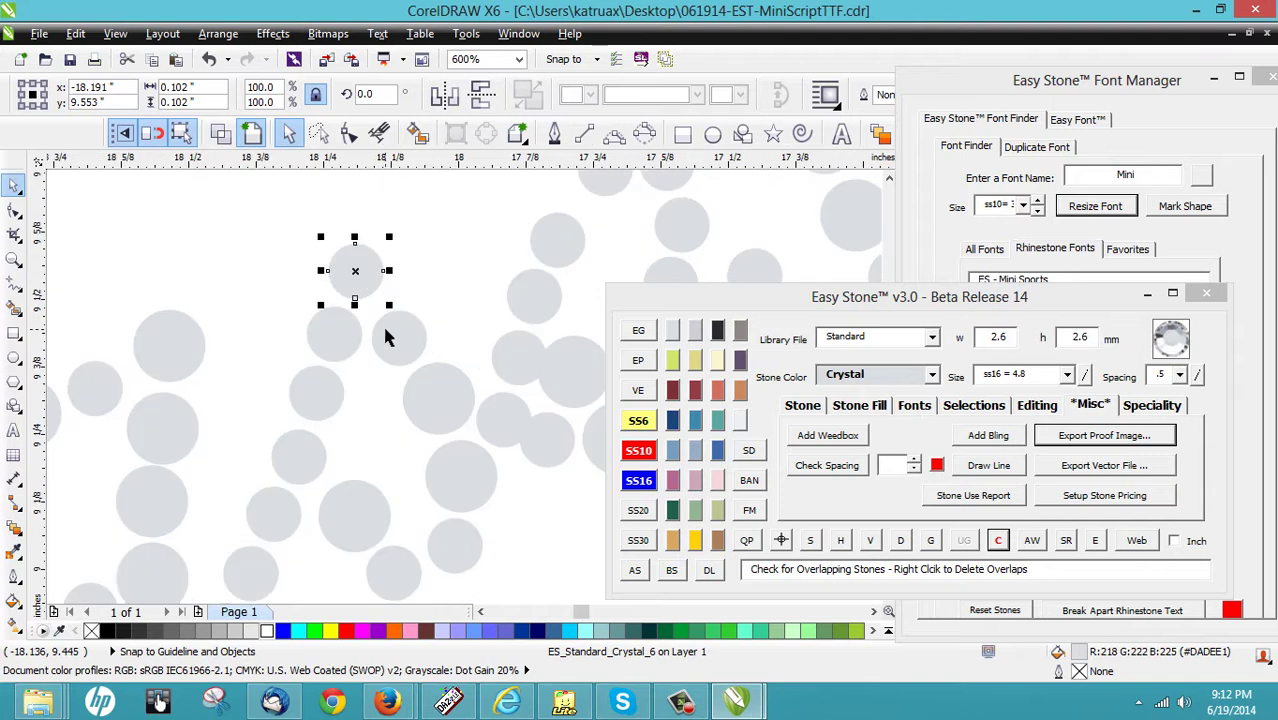
Step: Distribute the seven stones evenly from the tip of the s down its right curve and around its base
left_click(405, 352, "shift")
left_click(432, 408, "shift")
left_click(457, 500, "shift")
left_click(447, 560, "shift")
left_click(362, 528, "shift")
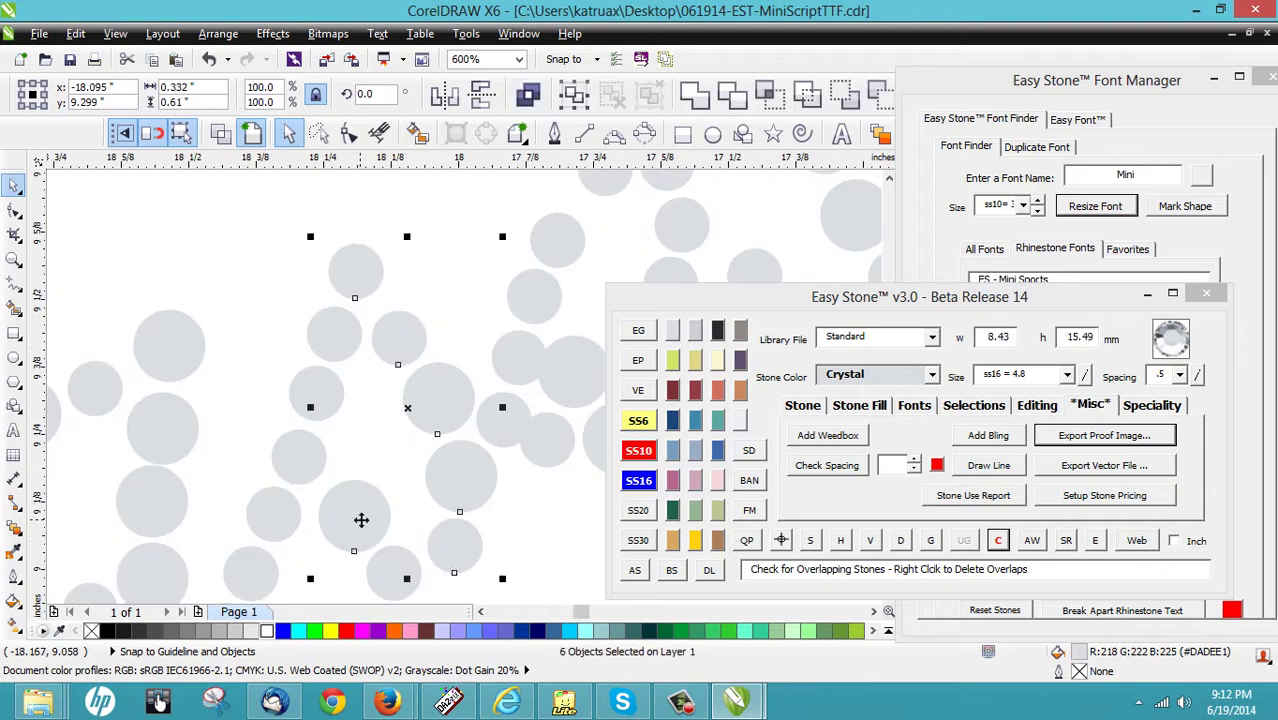
left_click(370, 577, "shift")
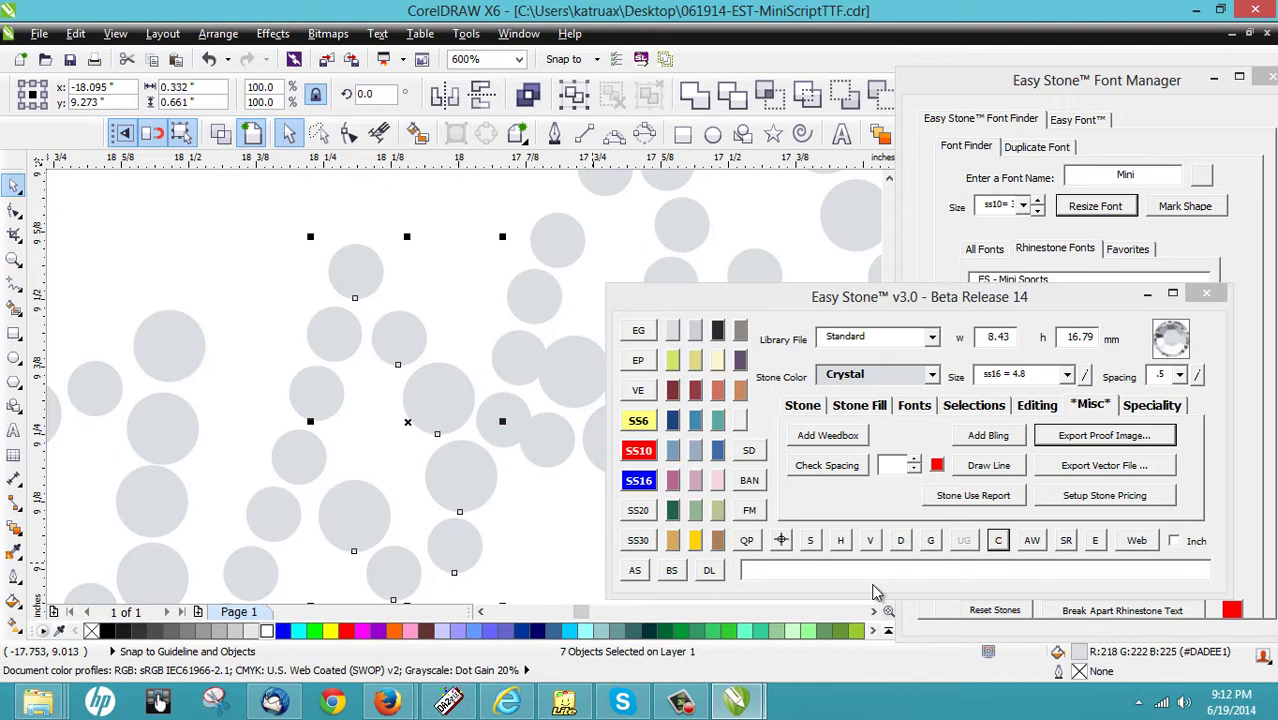
left_click(906, 542)
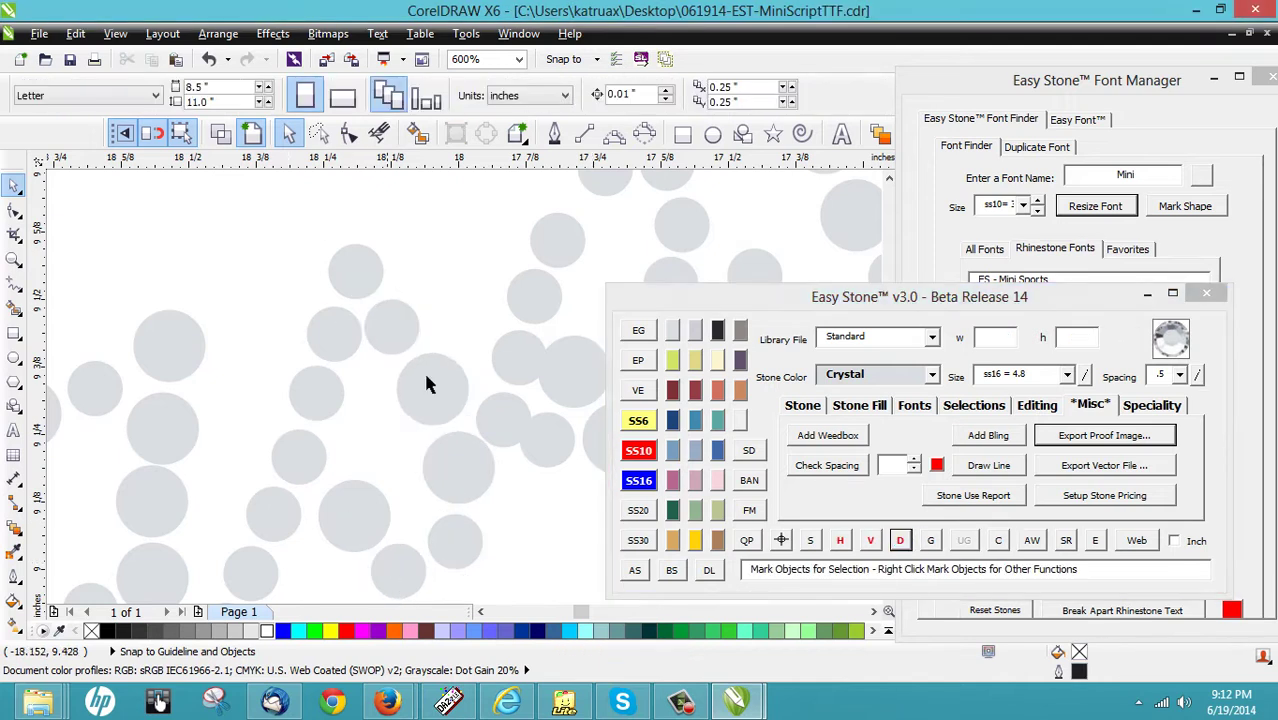
Step: Move the small stone crowded between the s and the e down into the gap linking the two letters
scroll(430, 370, "down", 2)
scroll(466, 411, "up", 2)
left_click(466, 392)
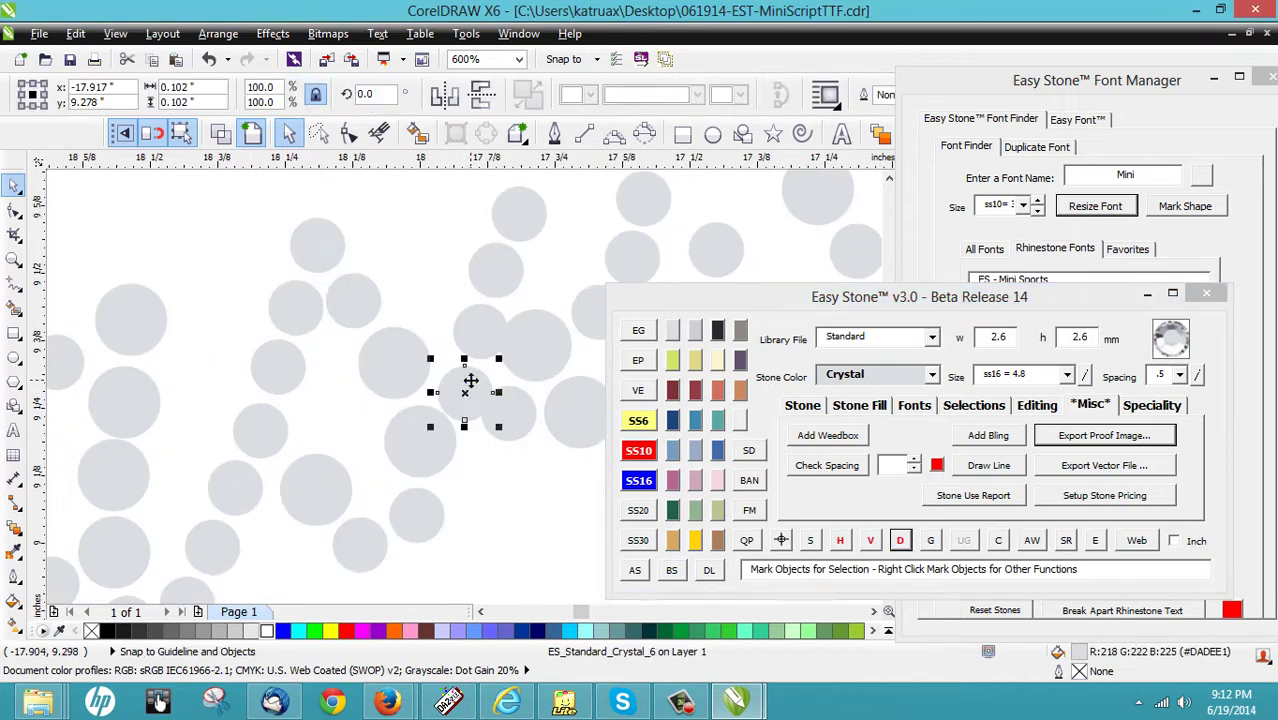
scroll(472, 387, "down", 2)
scroll(469, 381, "up", 2)
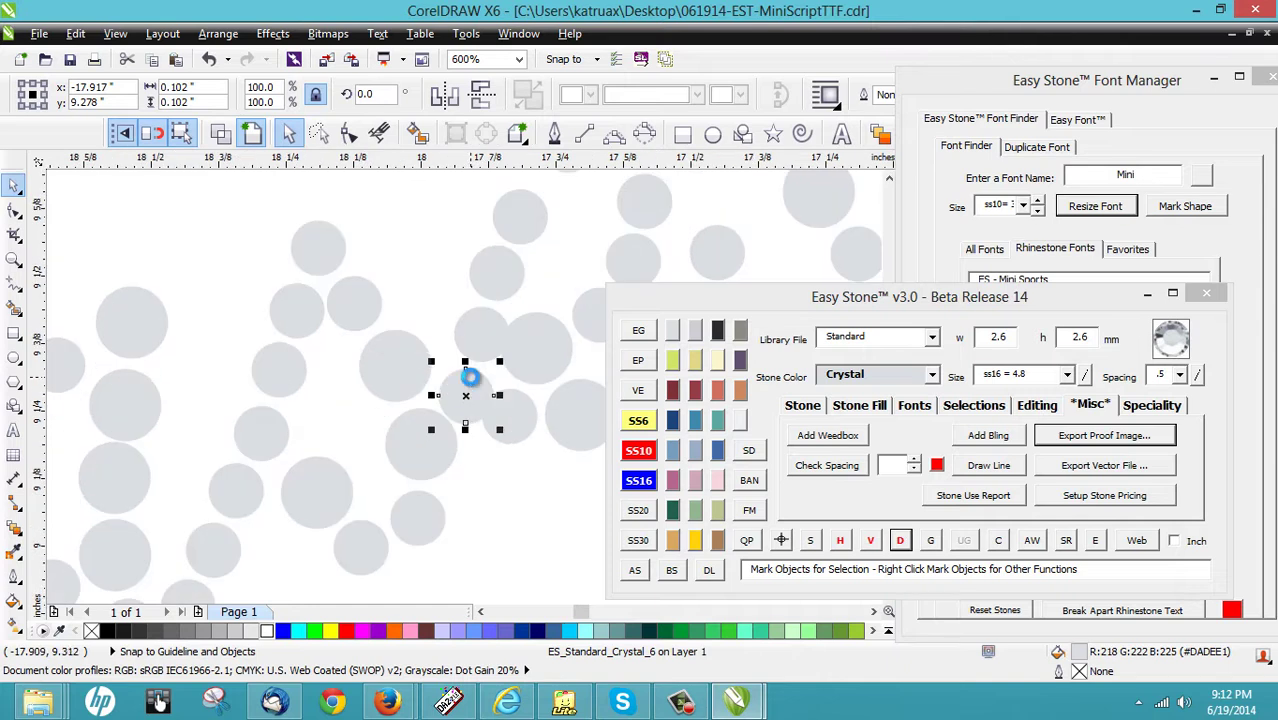
left_click(470, 378)
scroll(470, 360, "down", 3)
scroll(451, 446, "up", 3)
left_click_drag(447, 435, 420, 405)
scroll(420, 405, "down", 1)
scroll(437, 388, "up", 1)
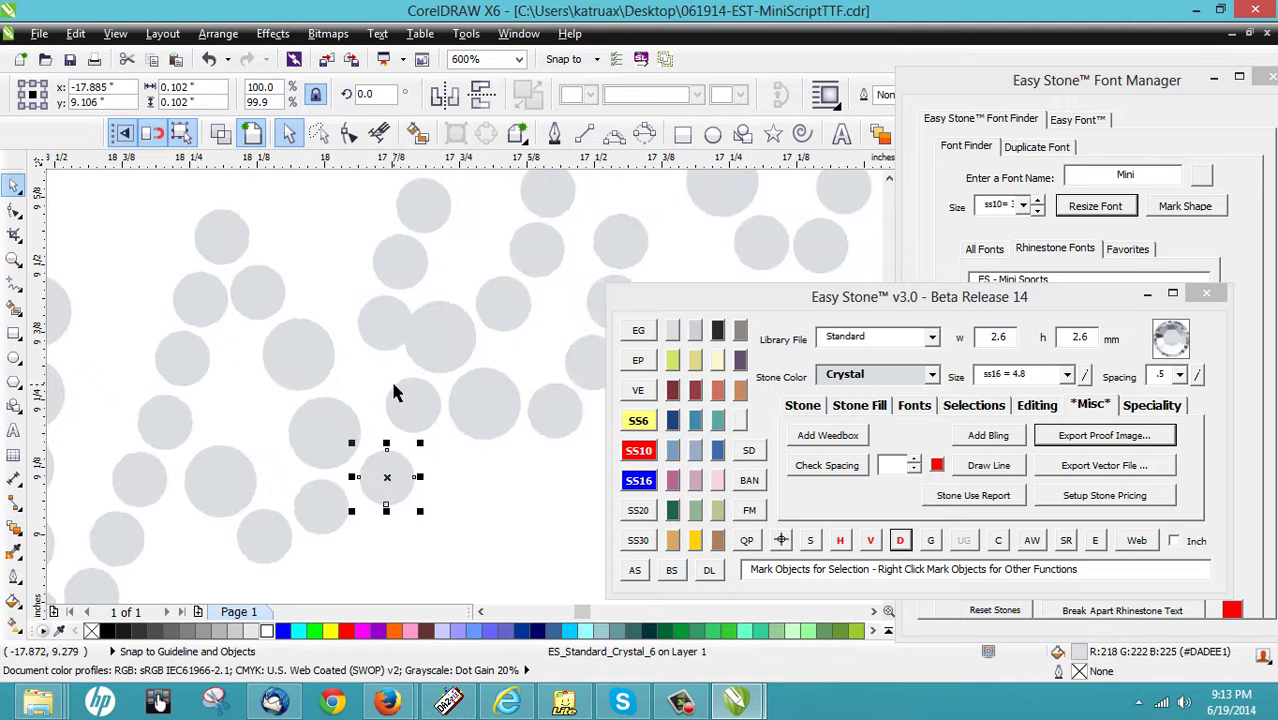
Step: Delete the small stone overlapping the e's large stone and fine-tune the spacing of the stones linking the s to the e
scroll(394, 393, "down", 1)
scroll(396, 360, "up", 1)
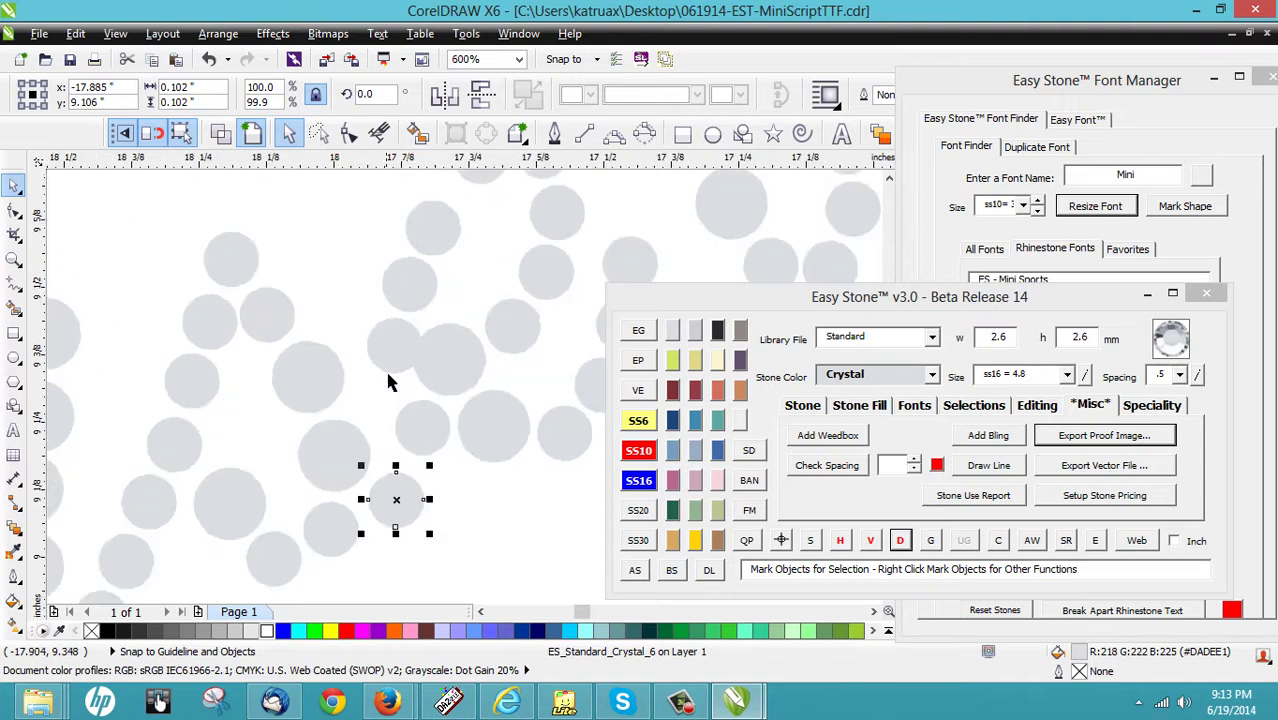
scroll(466, 443, "up", 1)
scroll(414, 426, "down", 1)
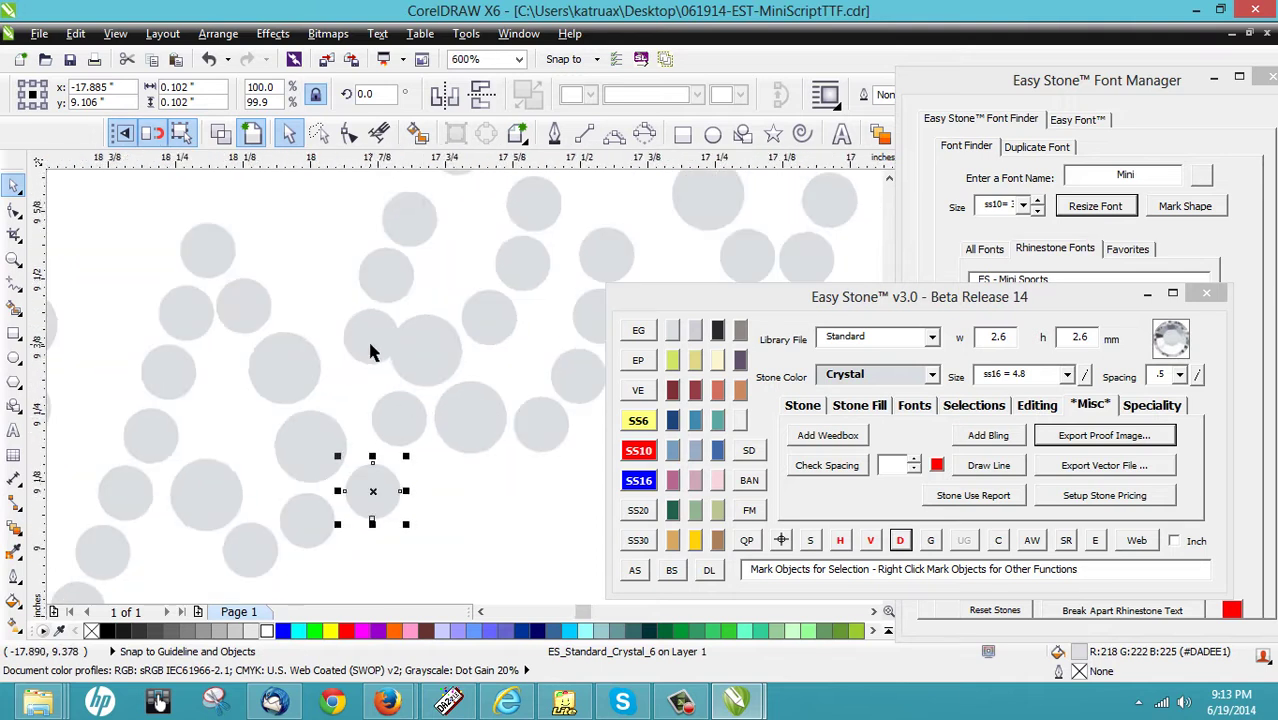
left_click_drag(372, 494, 373, 348)
key("Delete")
scroll(376, 470, "up", 1)
left_click_drag(376, 502, 391, 484)
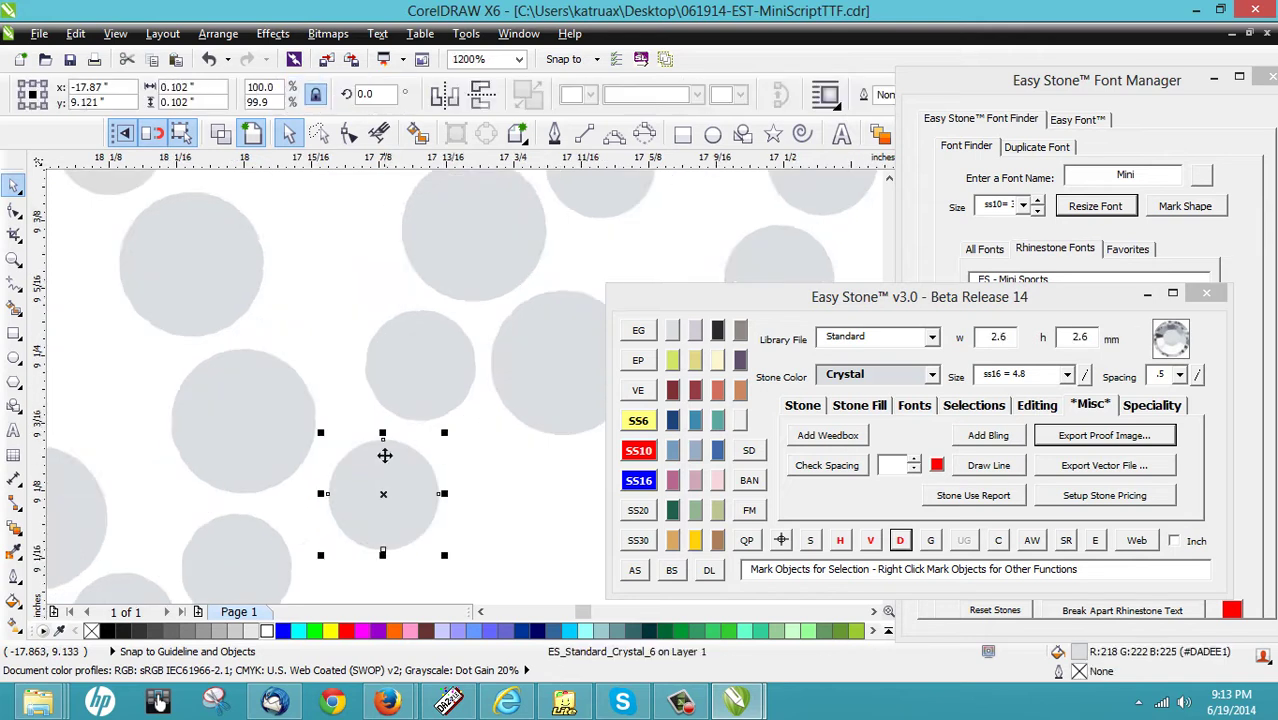
scroll(388, 470, "down", 1)
scroll(314, 530, "up", 1)
left_click_drag(314, 519, 320, 520)
scroll(442, 505, "down", 1)
key("Escape")
scroll(450, 375, "down", 1)
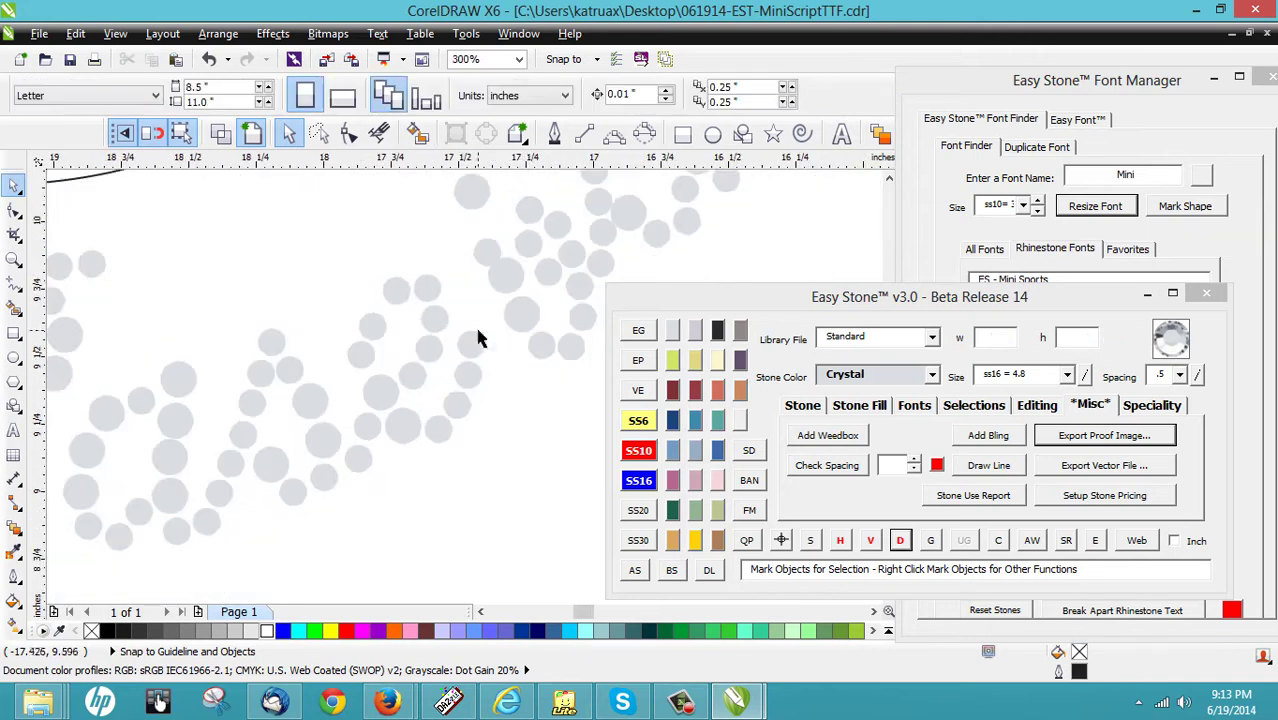
Step: Reposition the small stones around the loop of Baseball's first e so they are evenly spaced
scroll(376, 358, "up", 2)
left_click(392, 372)
scroll(456, 390, "down", 2)
scroll(456, 390, "up", 2)
left_click_drag(450, 386, 461, 362)
left_click_drag(525, 256, 519, 261)
left_click_drag(430, 338, 429, 351)
mouse_move(513, 262)
left_mouse_down()
mouse_move(508, 277)
mouse_move(485, 257)
mouse_move(508, 257)
left_mouse_up()
left_click(428, 270)
scroll(428, 270, "down", 1)
scroll(560, 248, "up", 1)
scroll(557, 257, "up", 1)
scroll(508, 257, "down", 1)
key("Escape")
scroll(228, 393, "down", 2)
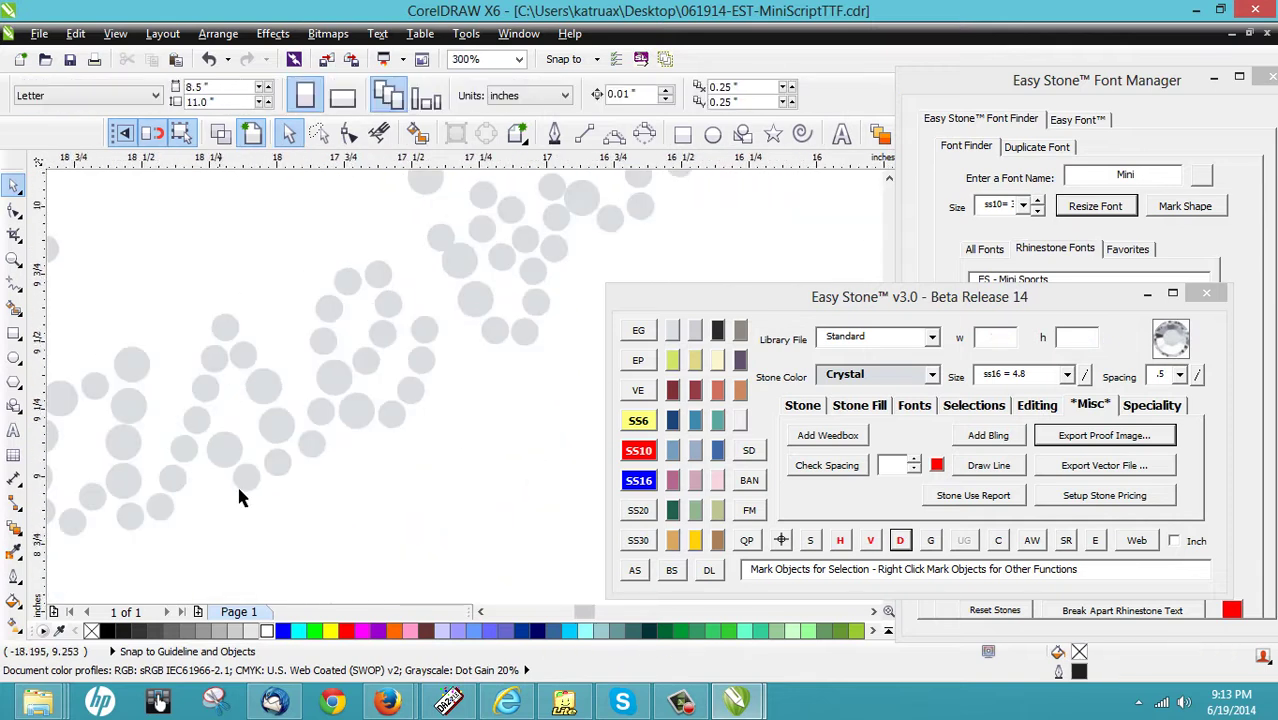
Step: Move the stones of the e's exit stroke toward the b and copy a small stone upward to extend the stroke
scroll(418, 437, "down", 1)
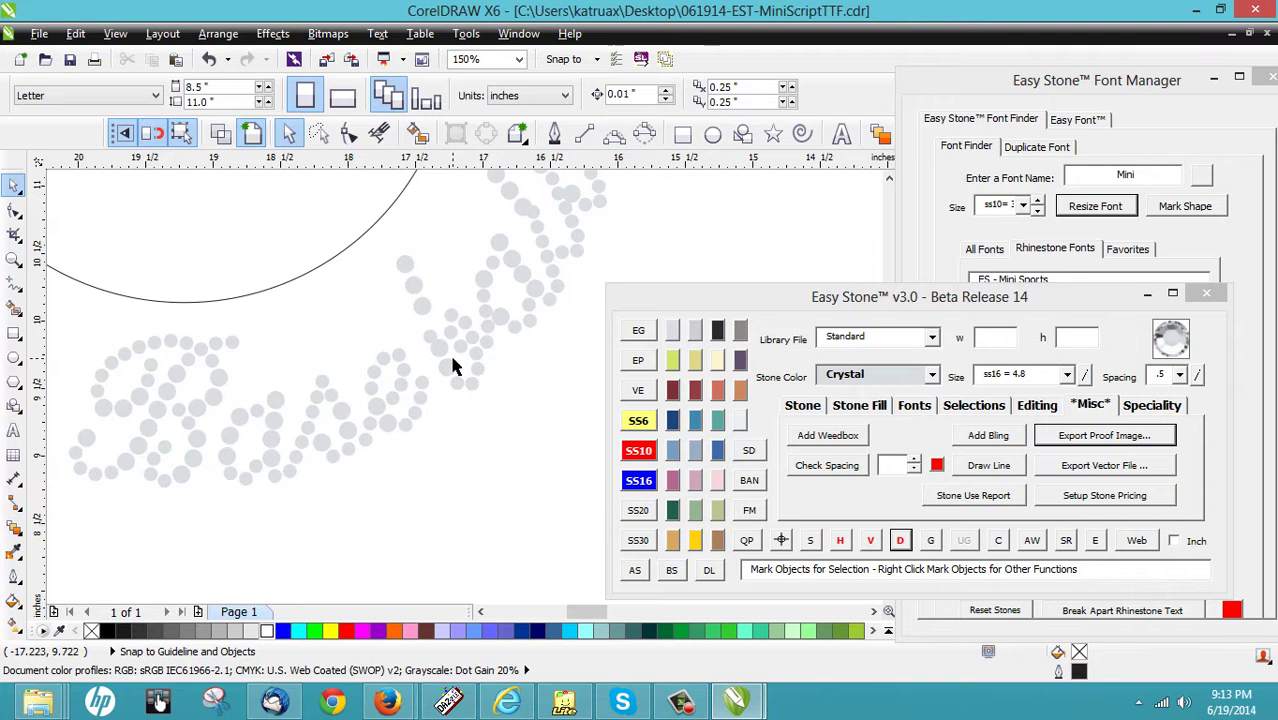
scroll(448, 350, "up", 3)
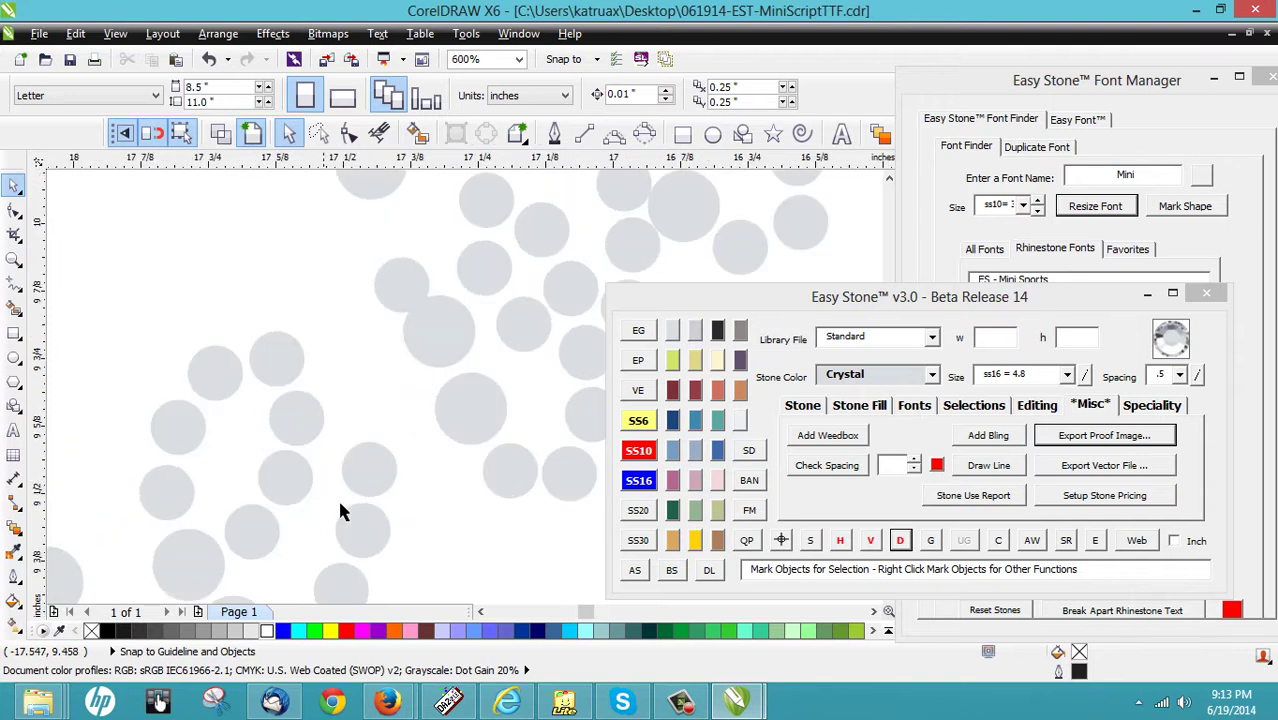
left_click_drag(380, 465, 418, 458)
left_click_drag(408, 522, 452, 525)
left_click_drag(443, 343, 456, 294)
scroll(458, 310, "down", 1)
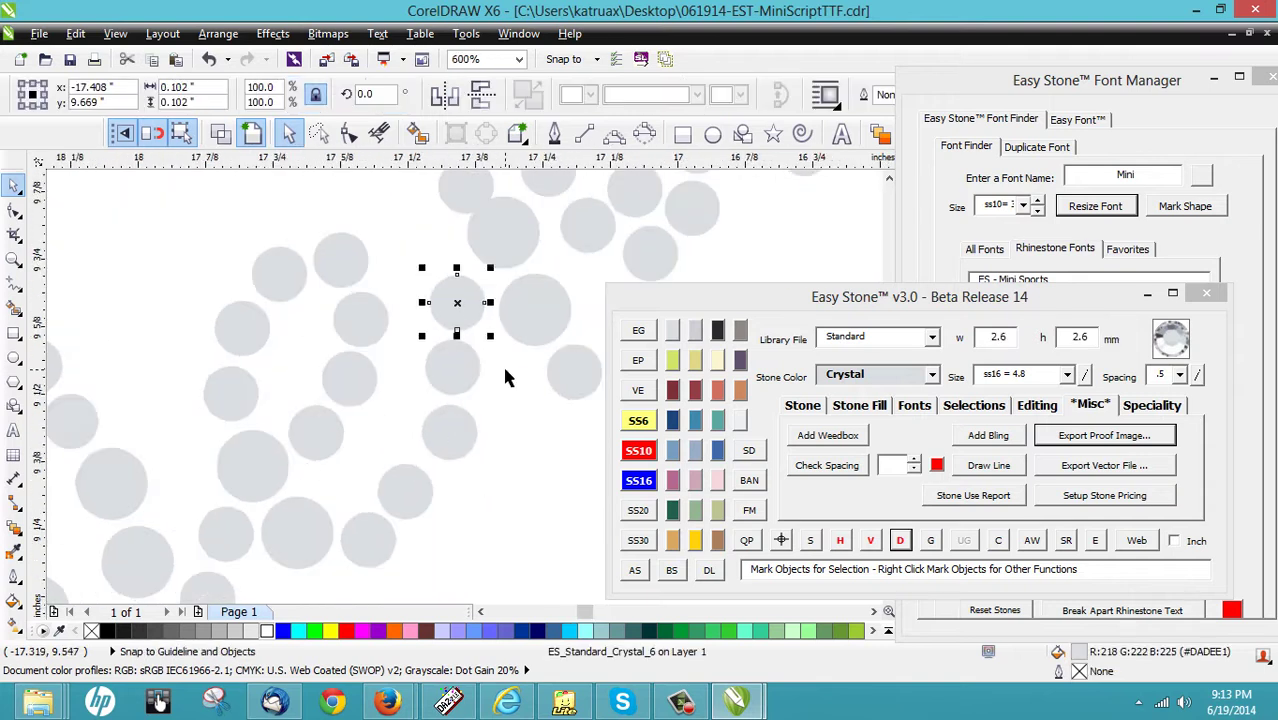
Step: Nudge the stones along the lower curve of the e's exit stroke to even out their spacing
scroll(397, 492, "up", 1)
left_click_drag(257, 467, 282, 467)
scroll(265, 487, "down", 1)
scroll(265, 487, "up", 1)
left_click_drag(409, 470, 416, 467)
scroll(360, 480, "down", 1)
left_click(319, 510)
scroll(249, 455, "down", 1)
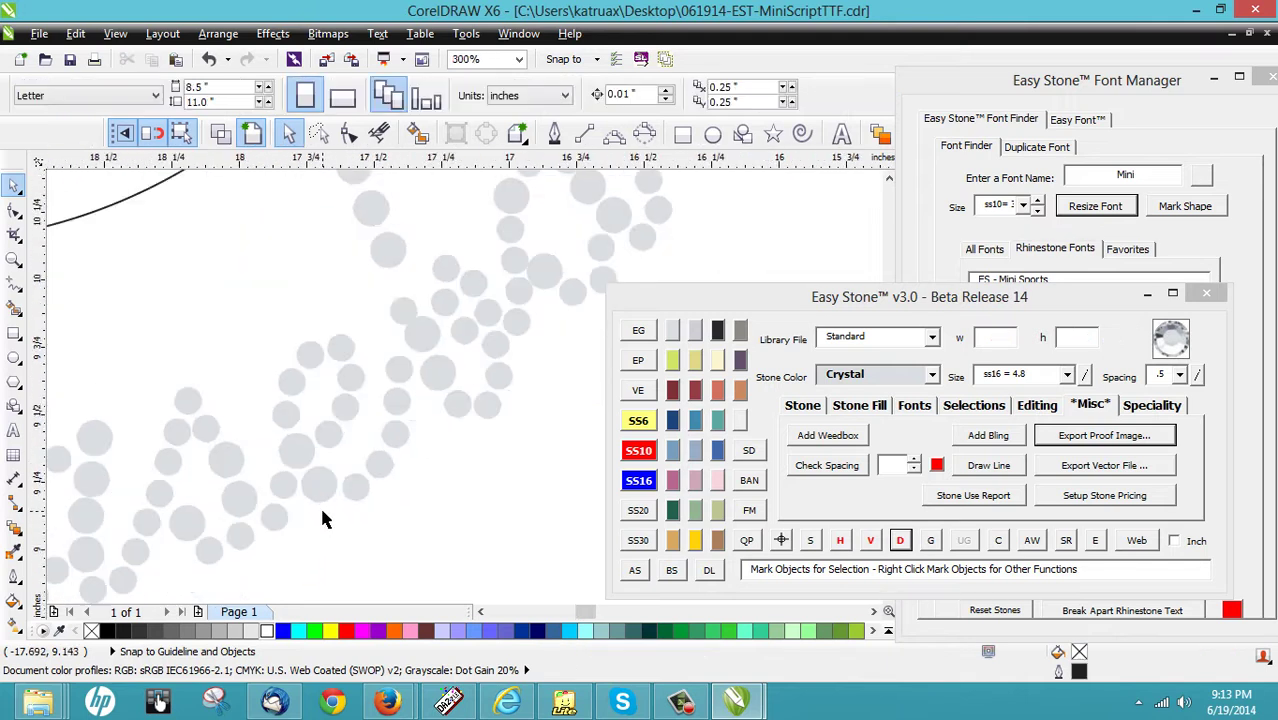
scroll(382, 360, "up", 2)
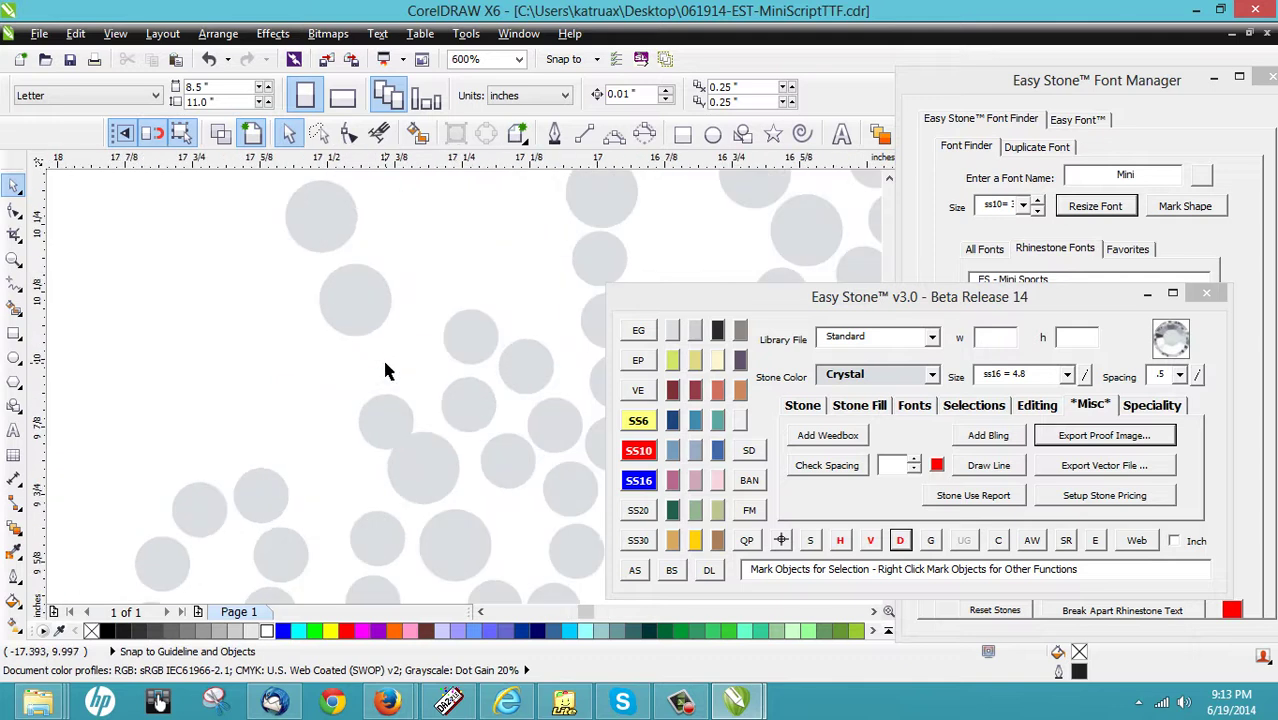
Step: Delete the small stone at the lower end of the b's stem and copy a large stem stone down to fill the gap
left_click(385, 425)
key("Delete")
left_click_drag(362, 300, 388, 372)
scroll(299, 400, "down", 1)
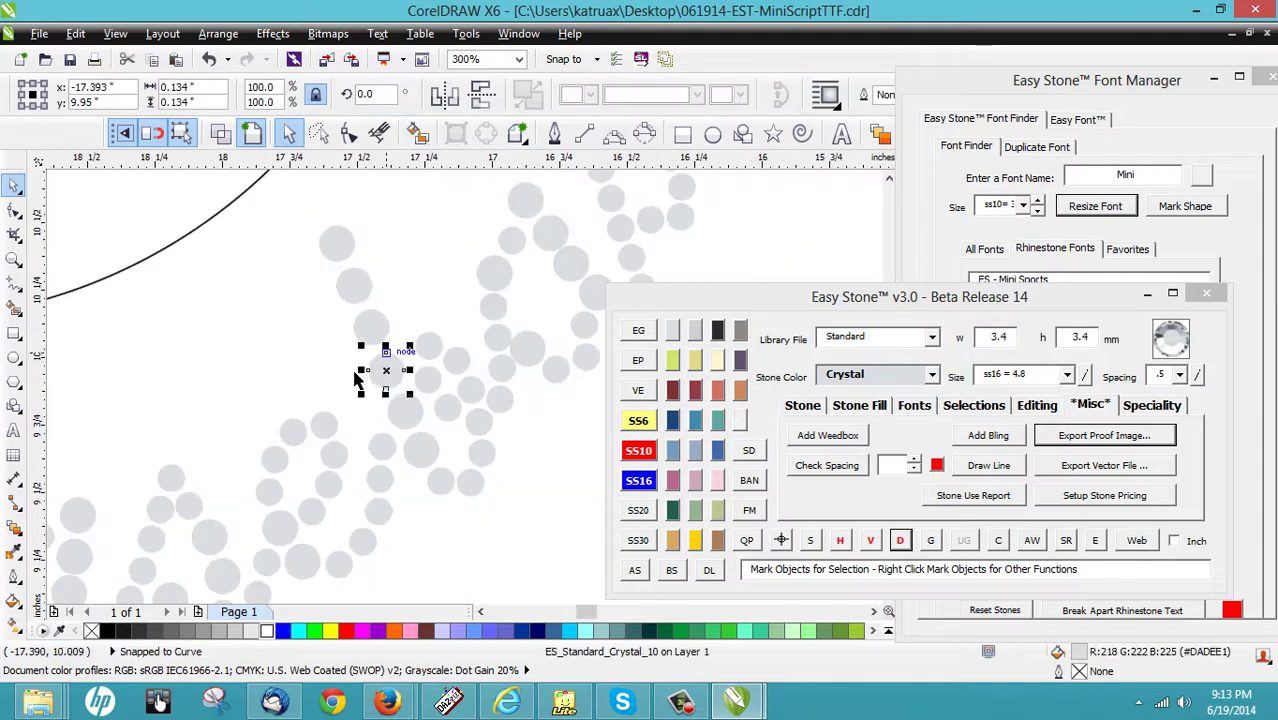
scroll(303, 345, "down", 1)
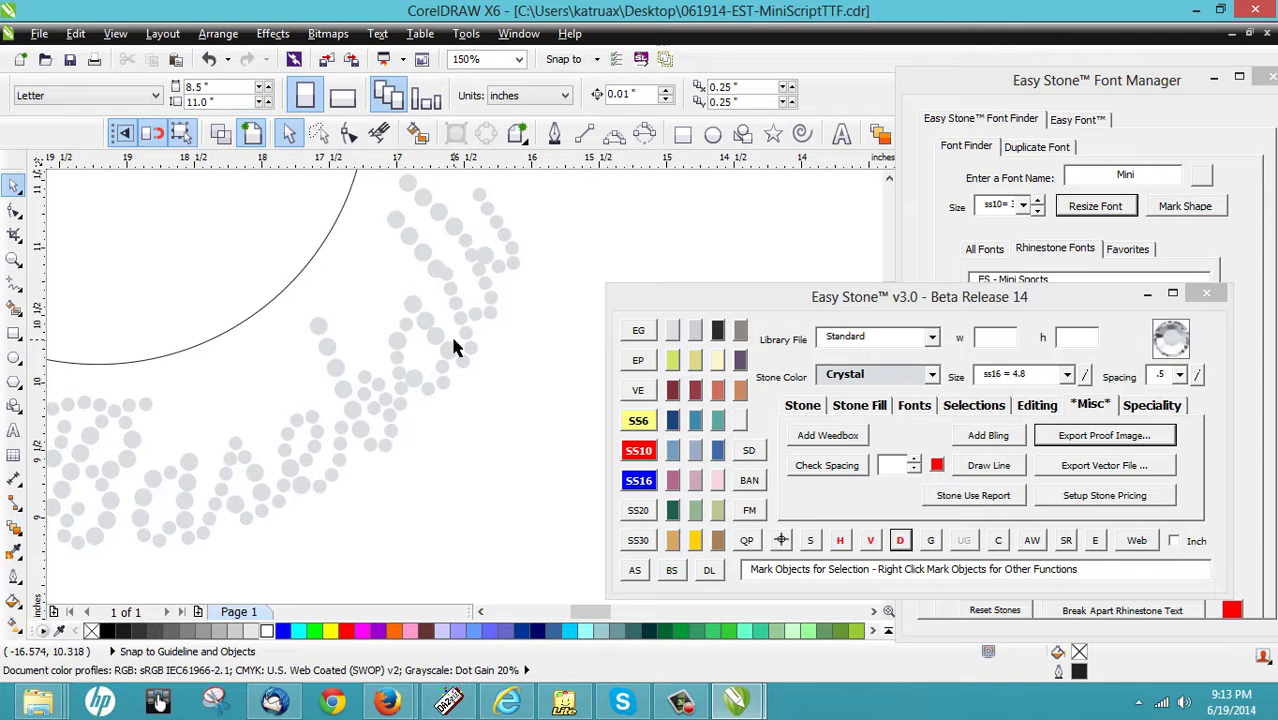
Step: Reposition the small stone near the top of Baseball's second a beside its large stones
scroll(362, 391, "up", 2)
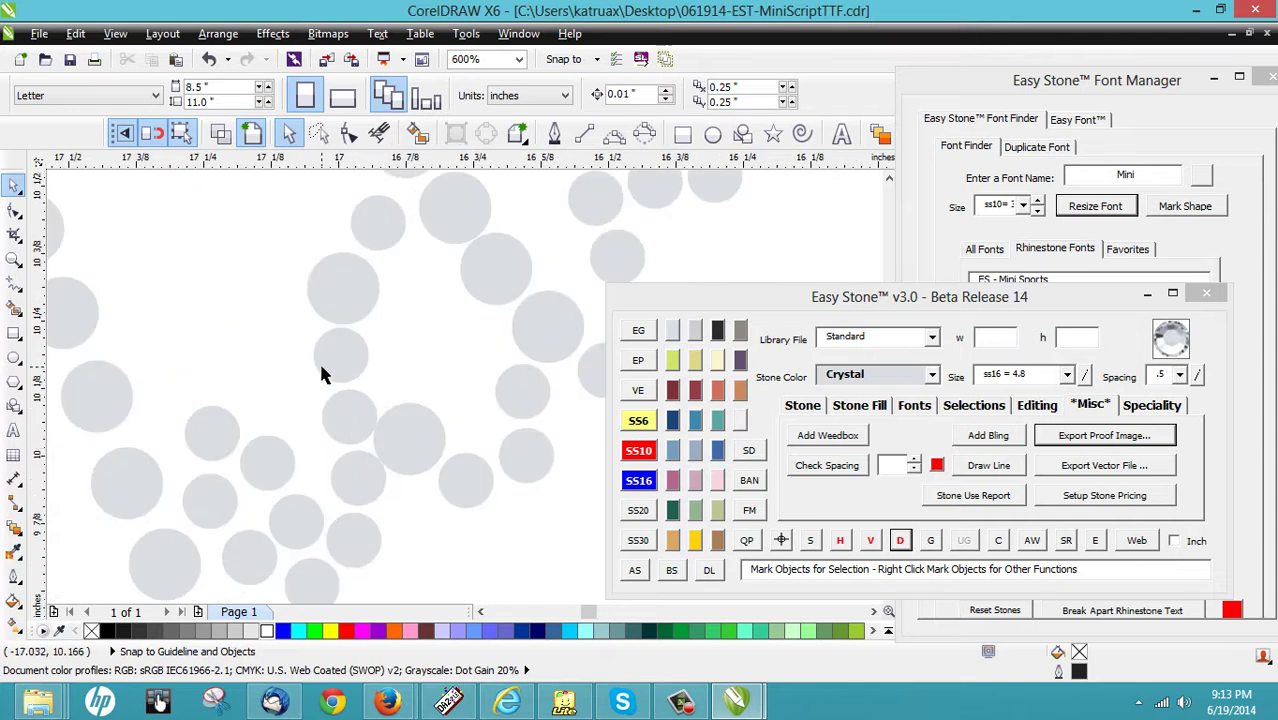
scroll(296, 269, "down", 1)
scroll(414, 318, "up", 1)
left_click(414, 314)
scroll(412, 298, "up", 1)
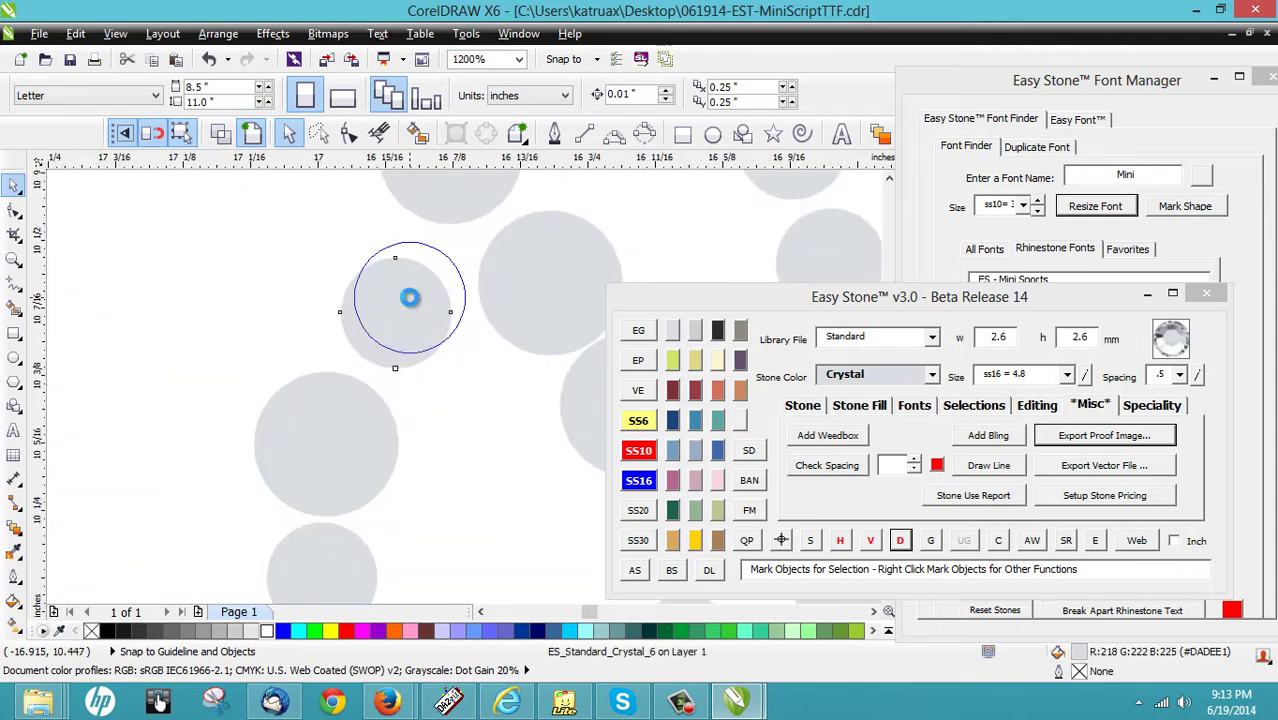
left_click(412, 298)
scroll(380, 310, "down", 2)
scroll(404, 320, "up", 1)
scroll(395, 328, "down", 1)
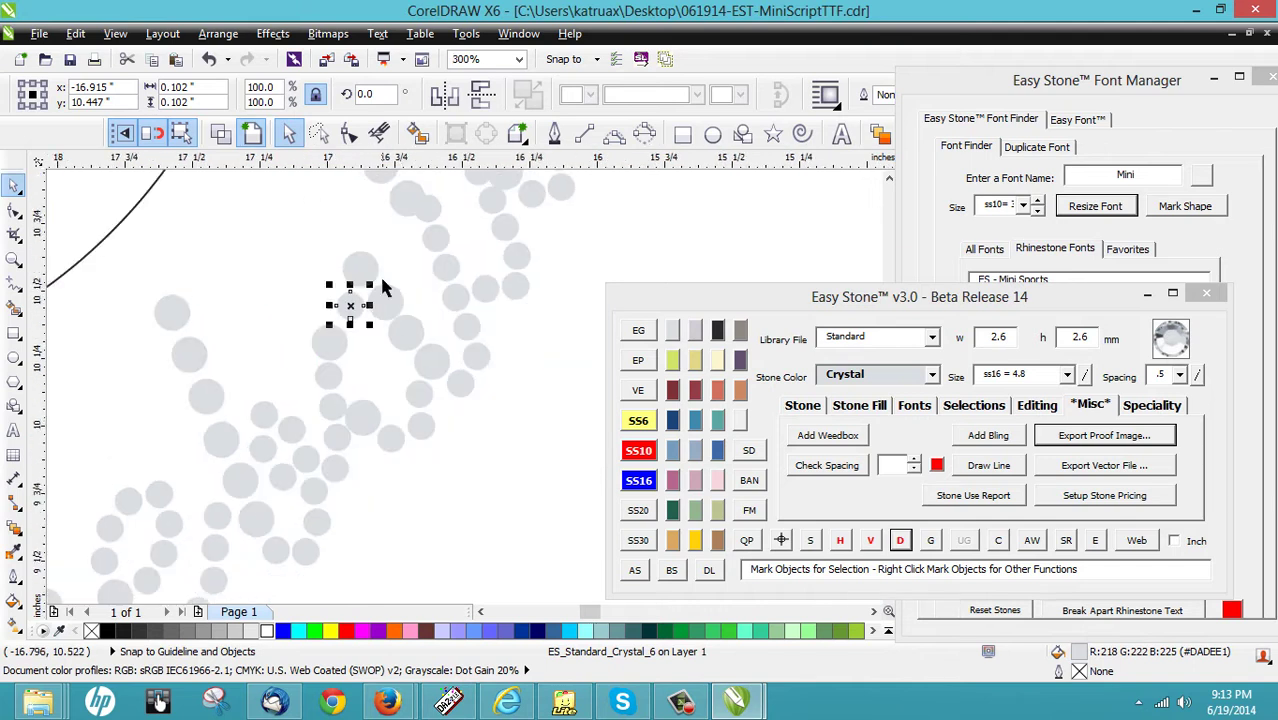
Step: Move the top large stone of the second a upward and respace the five stones running down its diagonal stroke
scroll(370, 280, "up", 1)
left_click_drag(359, 274, 357, 249)
left_click(396, 328, "shift")
left_click(441, 415, "shift")
left_click(493, 460, "shift")
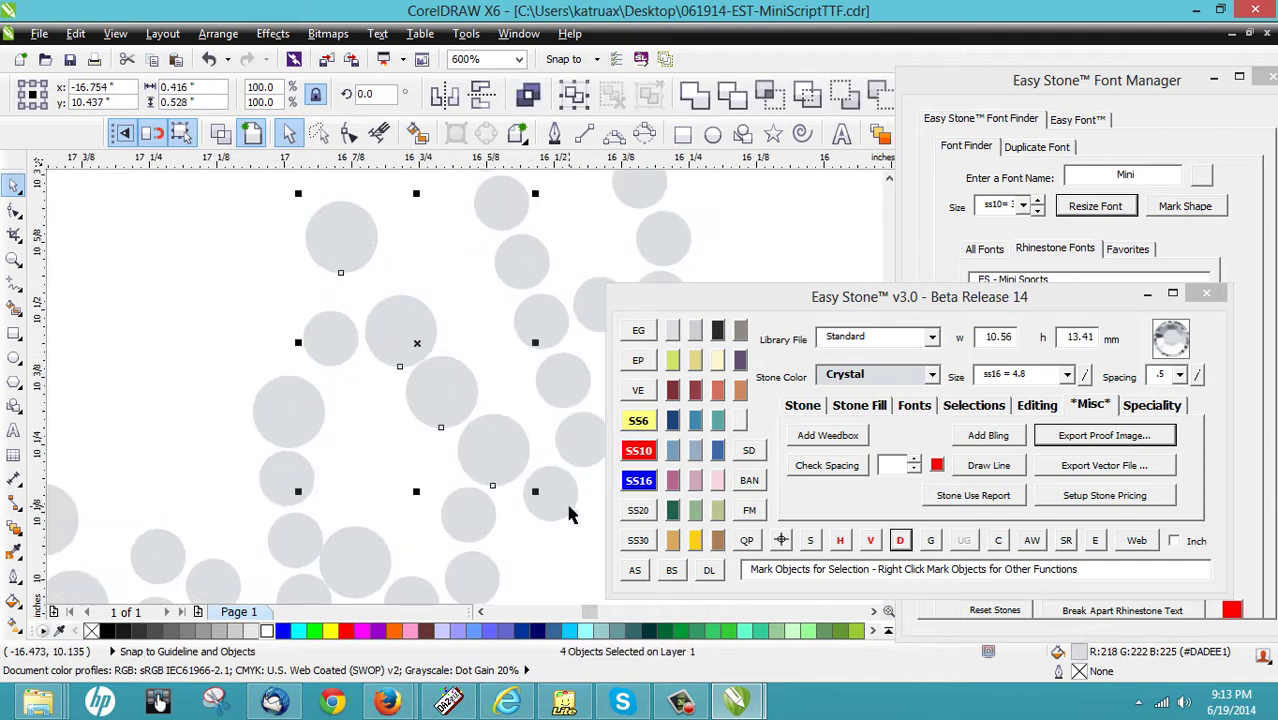
left_click(553, 500, "shift")
left_click(899, 542)
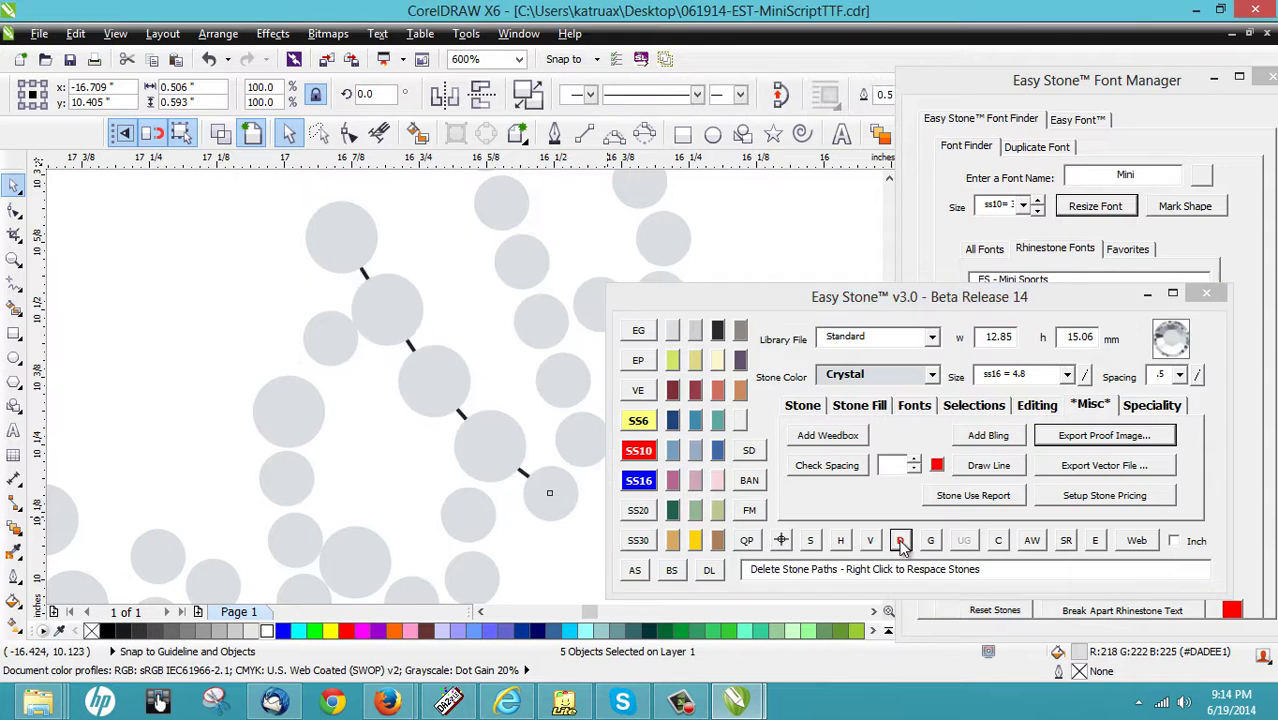
Step: Shift the upper small stone, the large stone and the next small stone of the a's outer curve up along the stroke
scroll(312, 292, "up", 1)
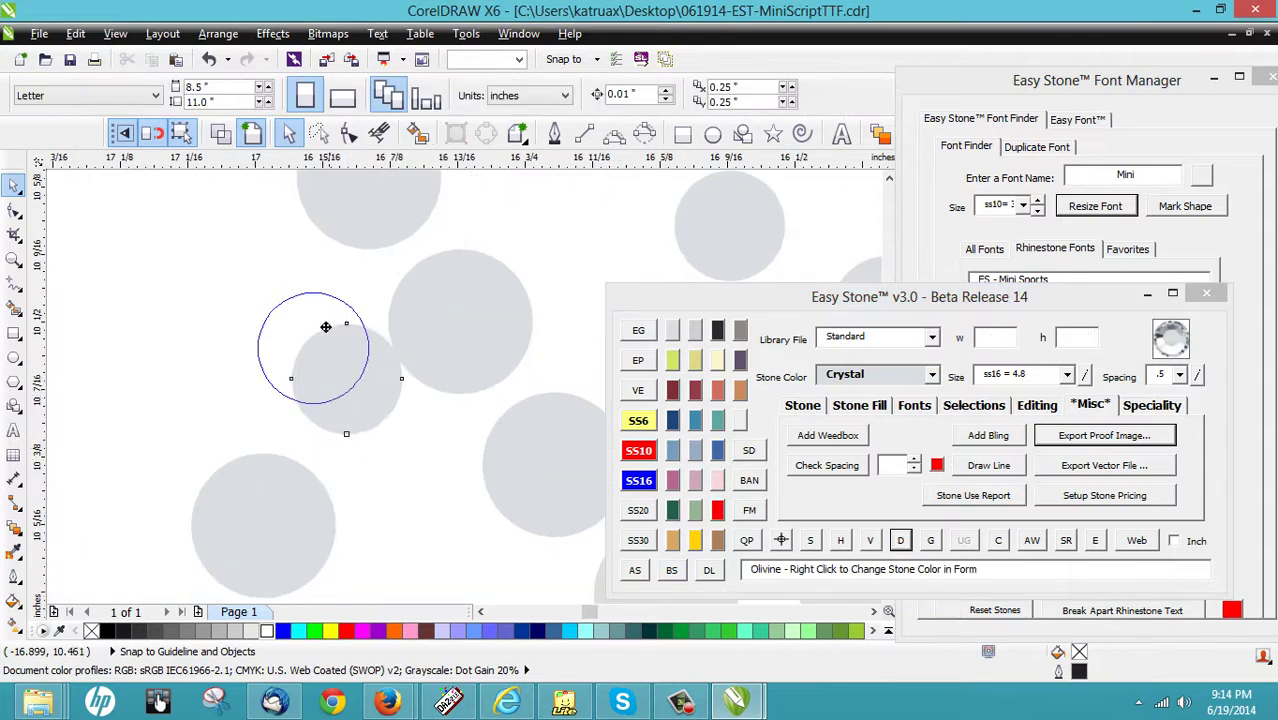
left_click(333, 303)
scroll(378, 268, "down", 1)
scroll(316, 408, "up", 1)
left_click_drag(330, 388, 321, 337)
left_click_drag(305, 500, 285, 456)
scroll(338, 280, "down", 1)
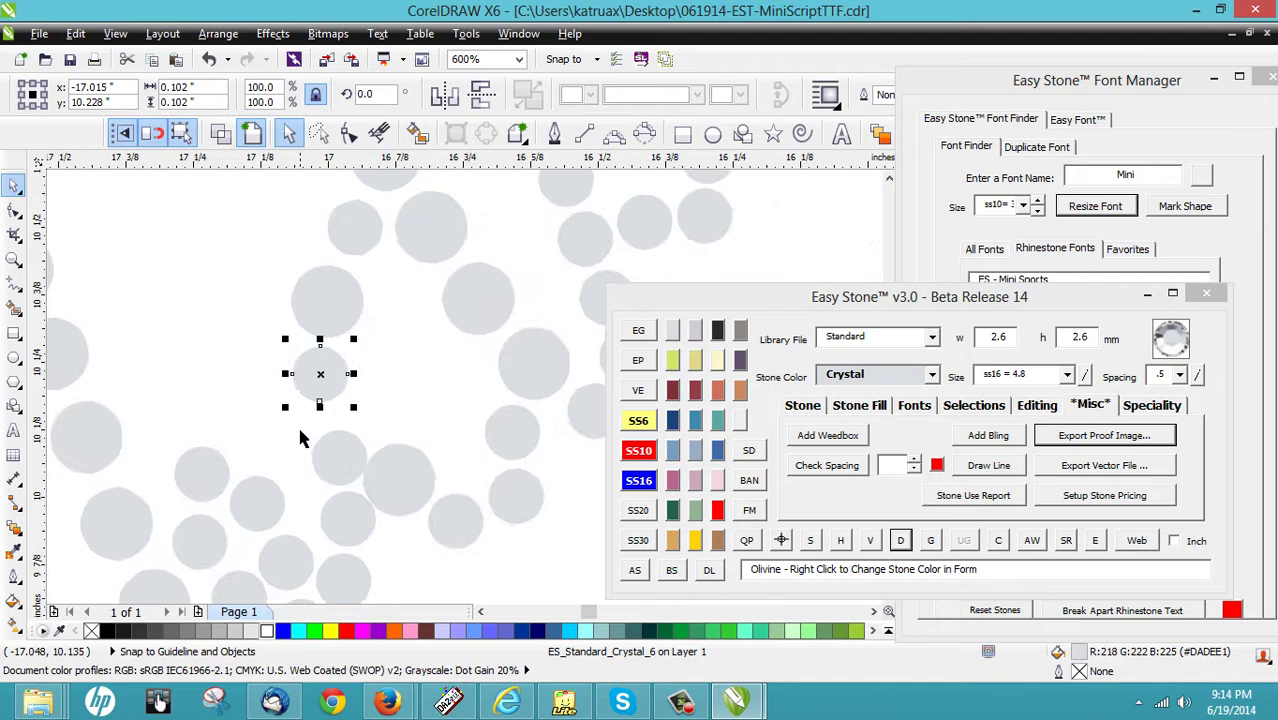
Step: Nudge the small stones from the a's outer curve down to the b's exit stroke to even out their spacing
scroll(337, 452, "up", 1)
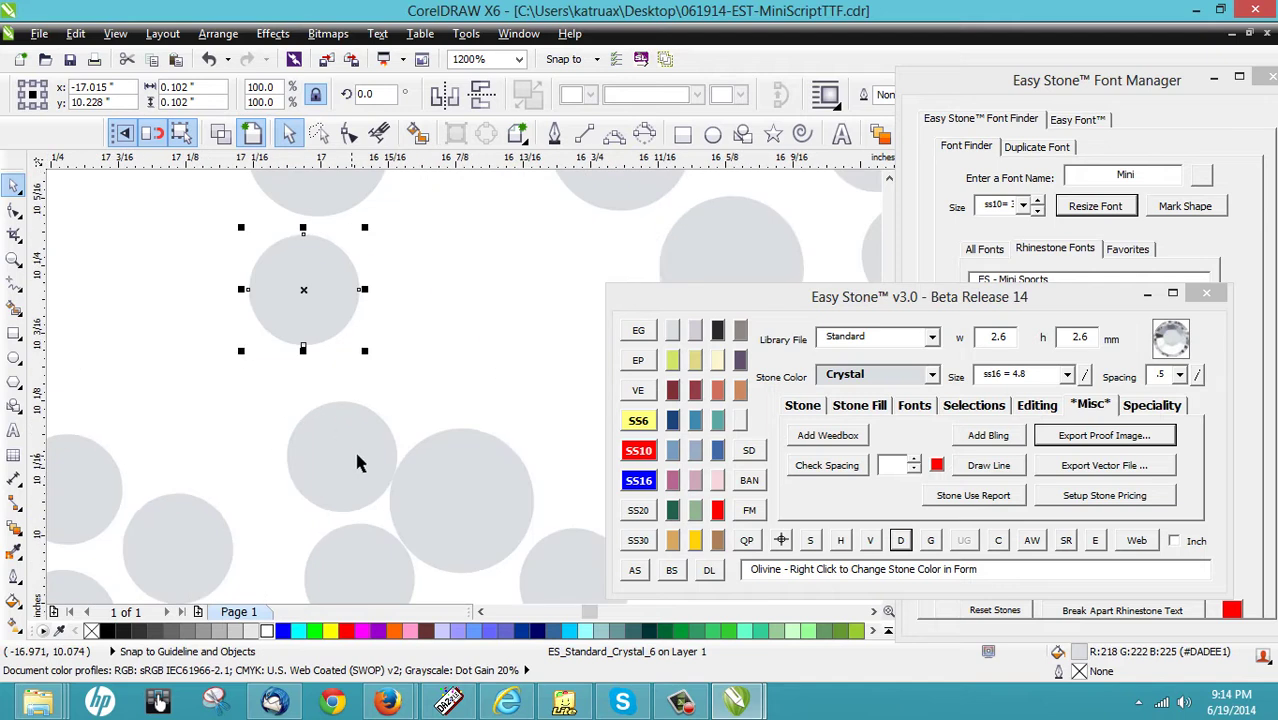
double_click(339, 454)
left_click_drag(334, 440, 339, 419)
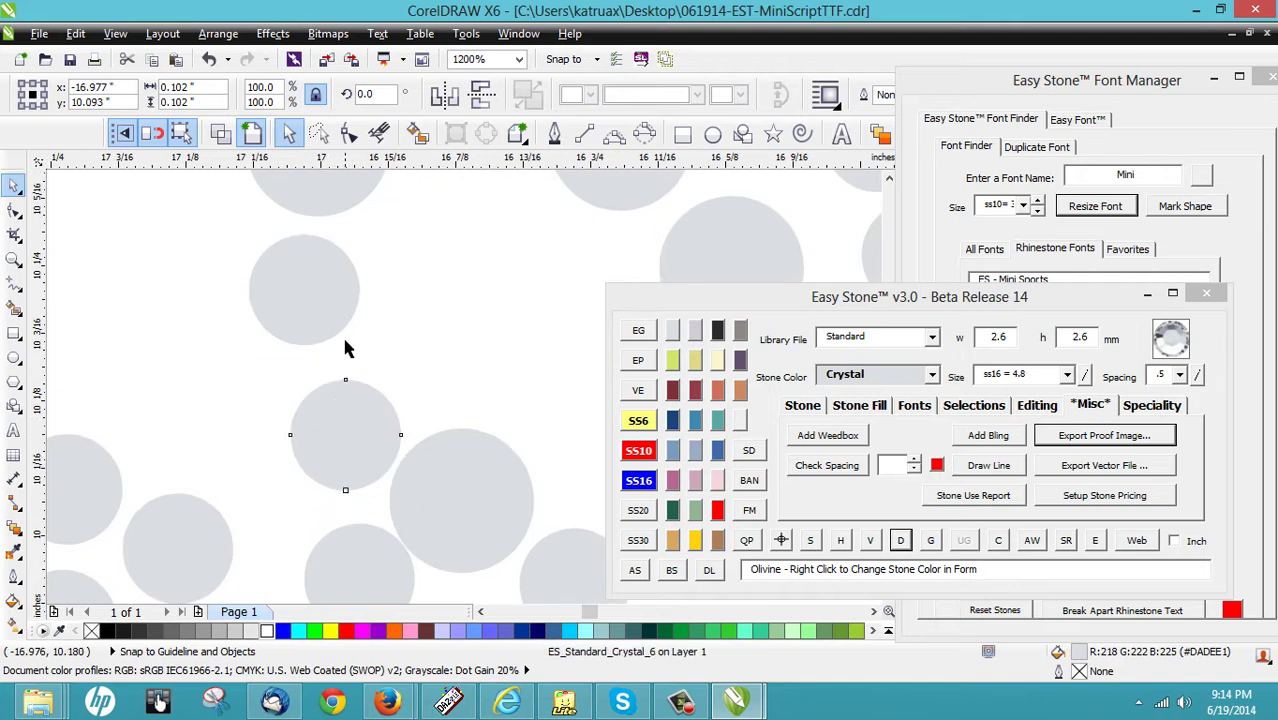
scroll(338, 280, "down", 1)
scroll(336, 460, "up", 1)
left_click_drag(347, 453, 356, 461)
left_click_drag(367, 384, 346, 371)
left_click_drag(364, 472, 365, 451)
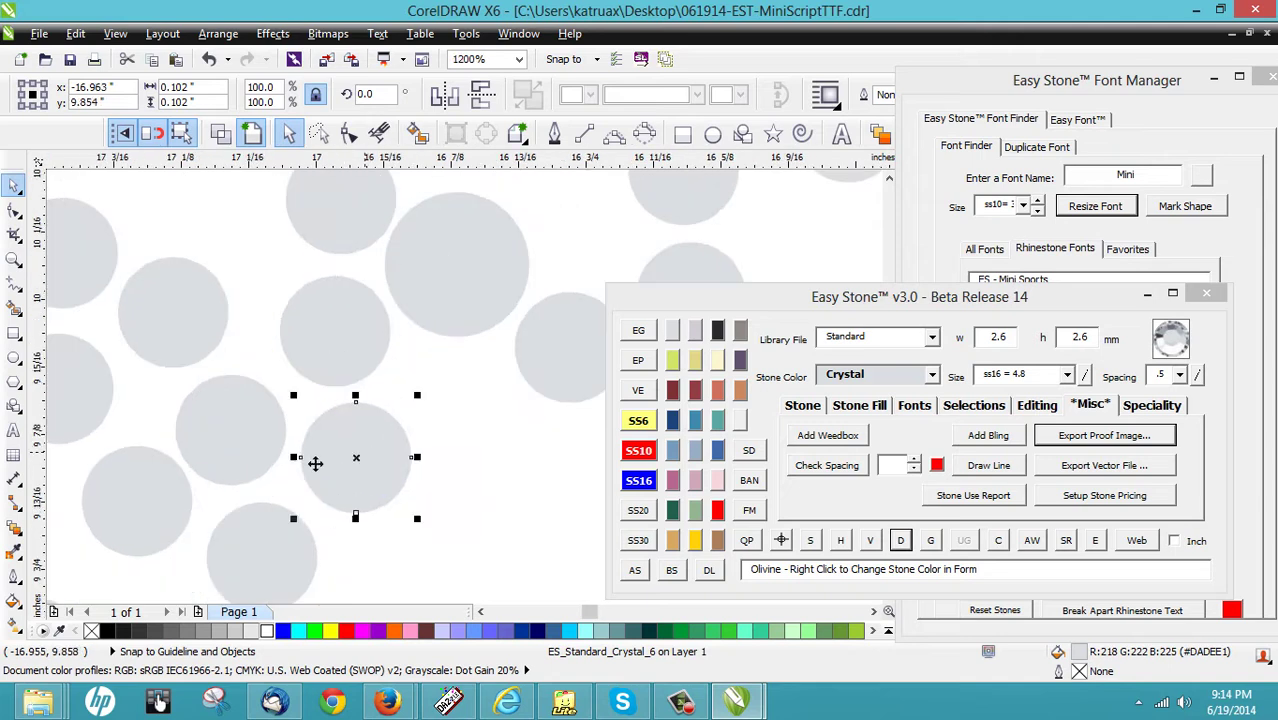
Step: Reposition the large stone at the base of the second a and delete the small stone overlapping it
scroll(365, 451, "down", 1)
scroll(394, 357, "up", 1)
left_click_drag(375, 380, 359, 403)
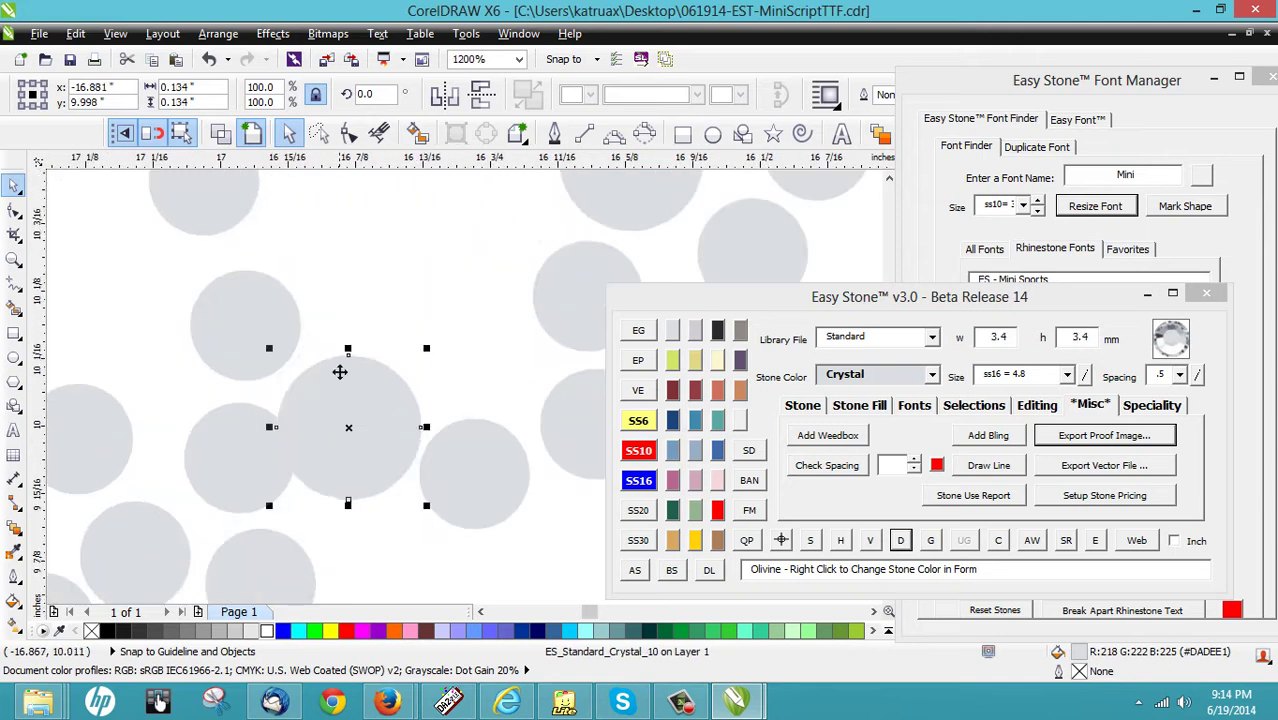
scroll(285, 428, "down", 1)
left_click(285, 419)
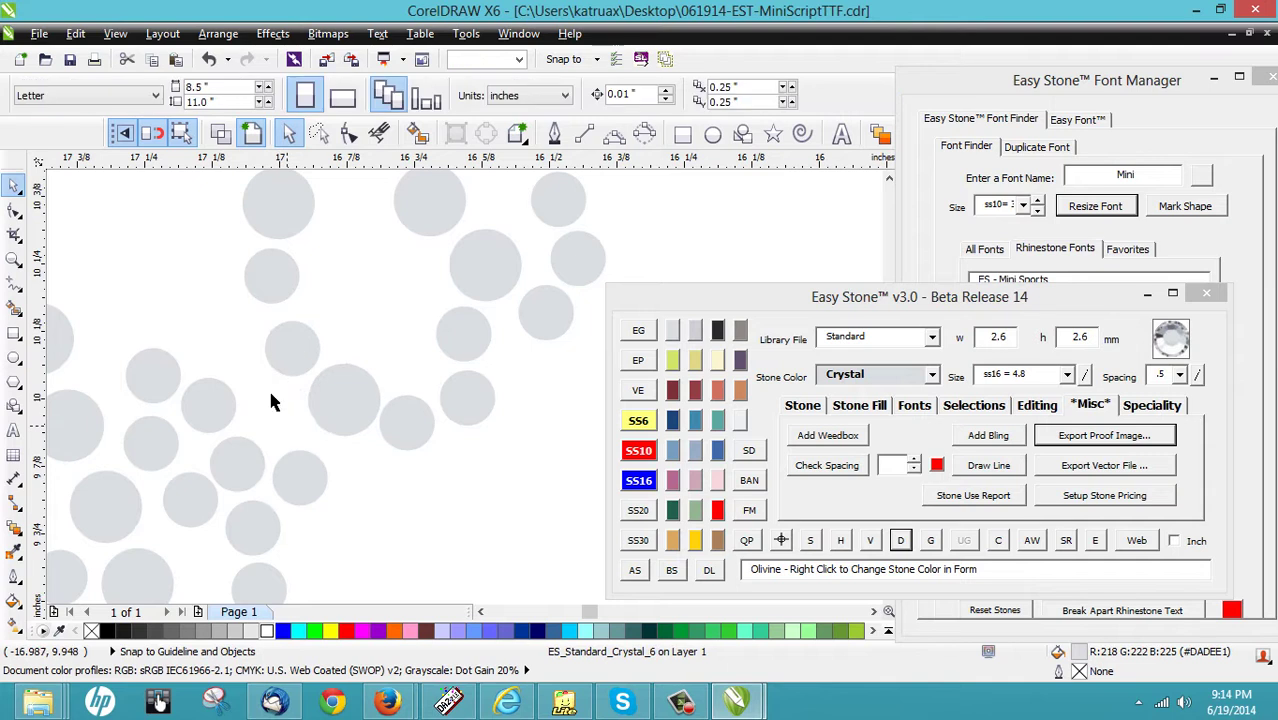
Step: Replace the two remaining small stones in the second a's outer curve with a copy of the large base stone
scroll(267, 329, "up", 1)
left_click(276, 250)
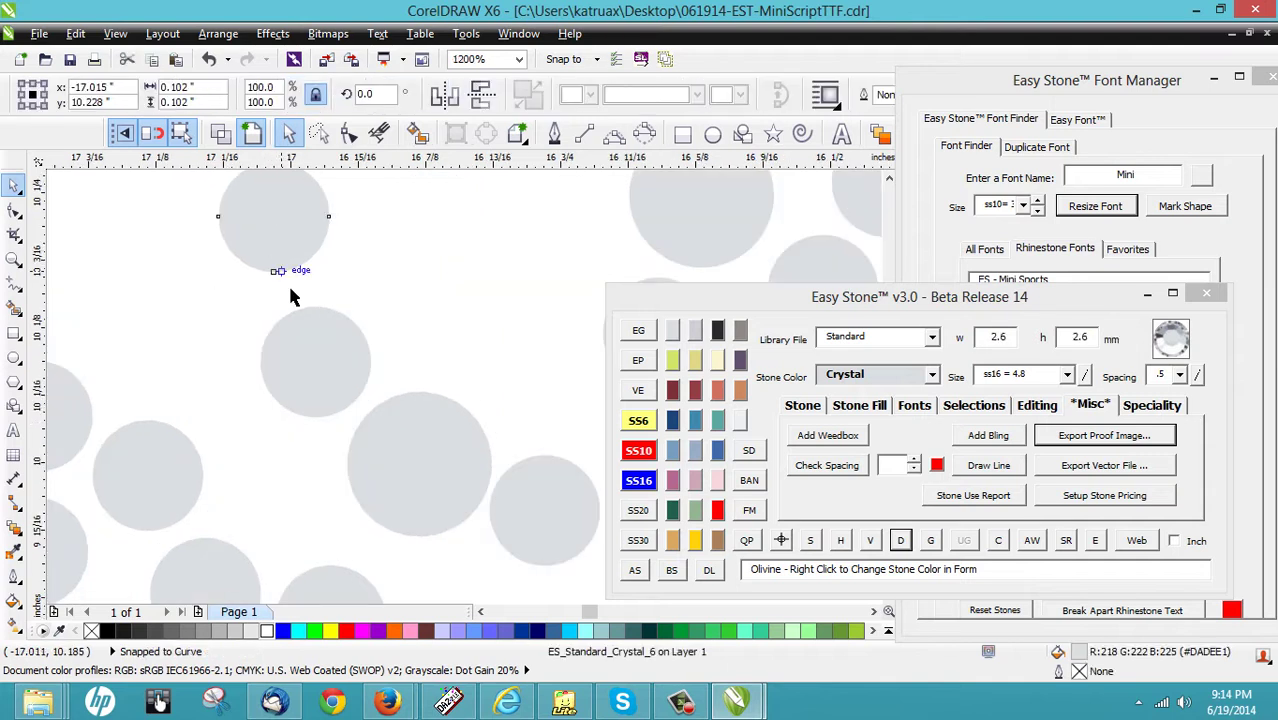
key("Delete")
left_click_drag(431, 487, 337, 370)
scroll(369, 460, "down", 1)
left_click(342, 503)
scroll(344, 473, "down", 1)
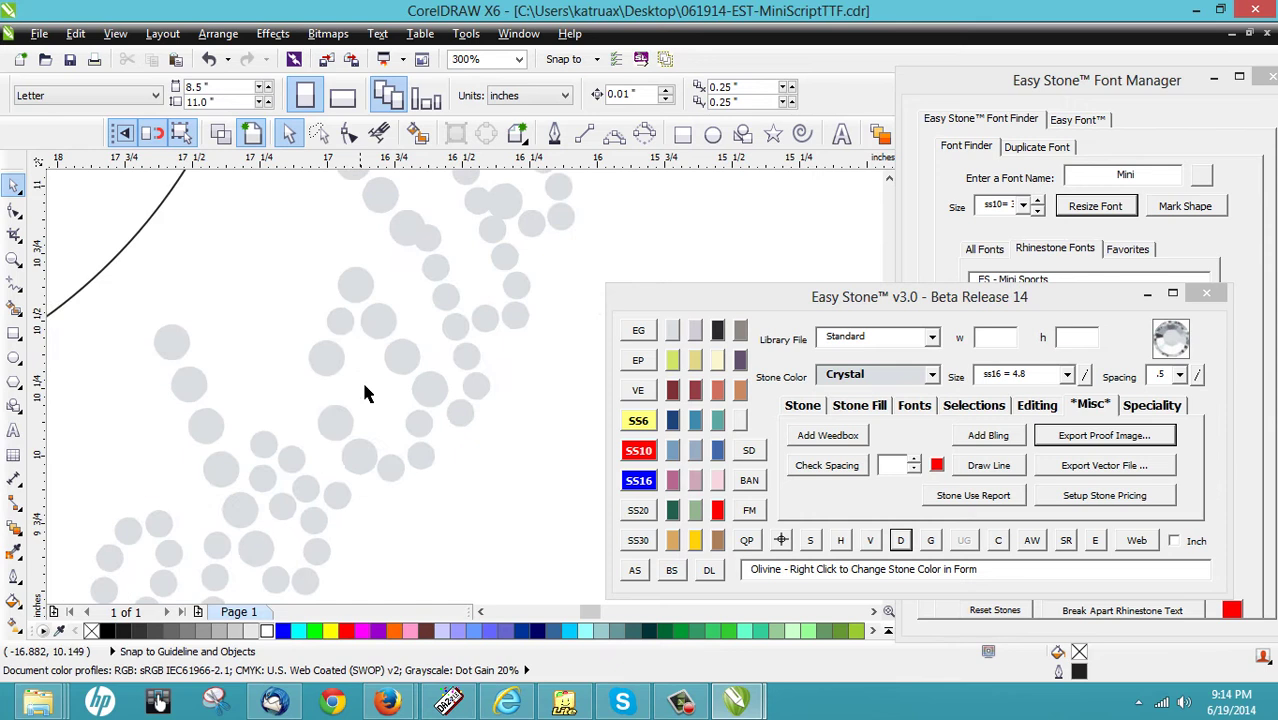
Step: Respace the nine stones running from the top of the second a down its outer curve and around its base
left_click(355, 284)
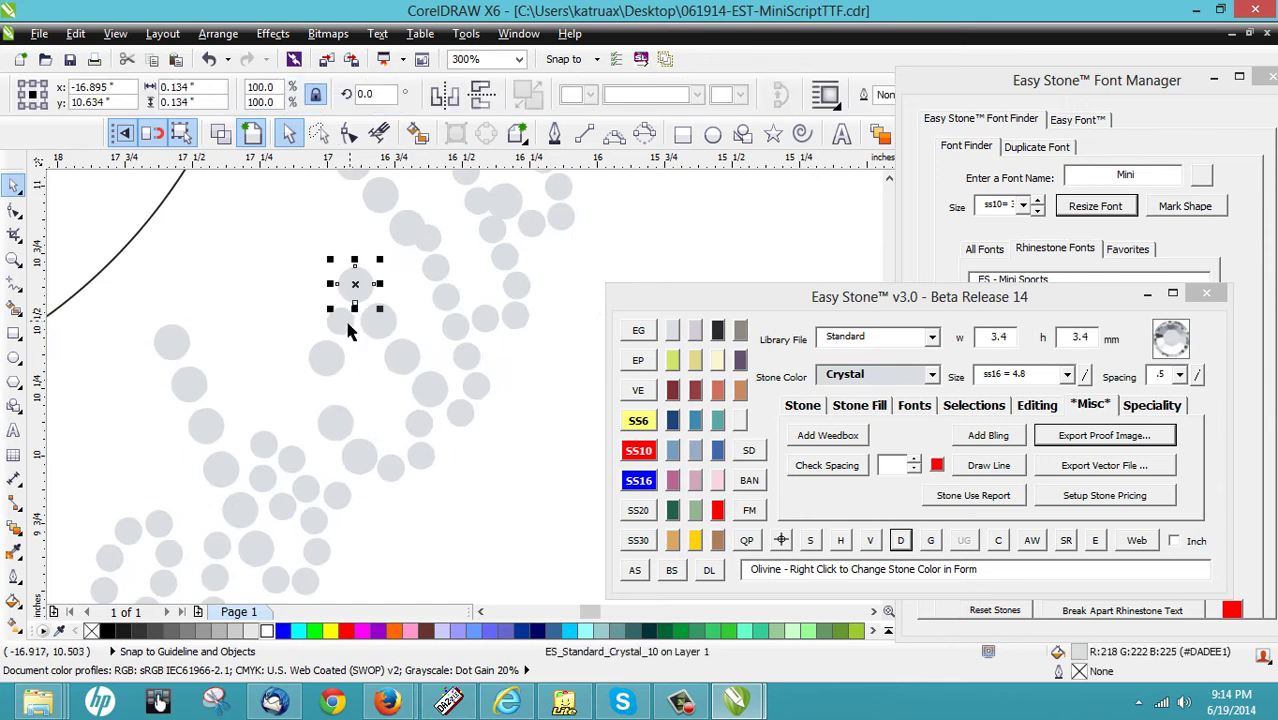
left_click(325, 358, "shift")
left_click(340, 322, "shift")
left_click(335, 424, "shift")
left_click(358, 460, "shift")
left_click(392, 468, "shift")
left_click(421, 455, "shift")
left_click(420, 422, "shift")
left_click(432, 392, "shift")
left_click(900, 541)
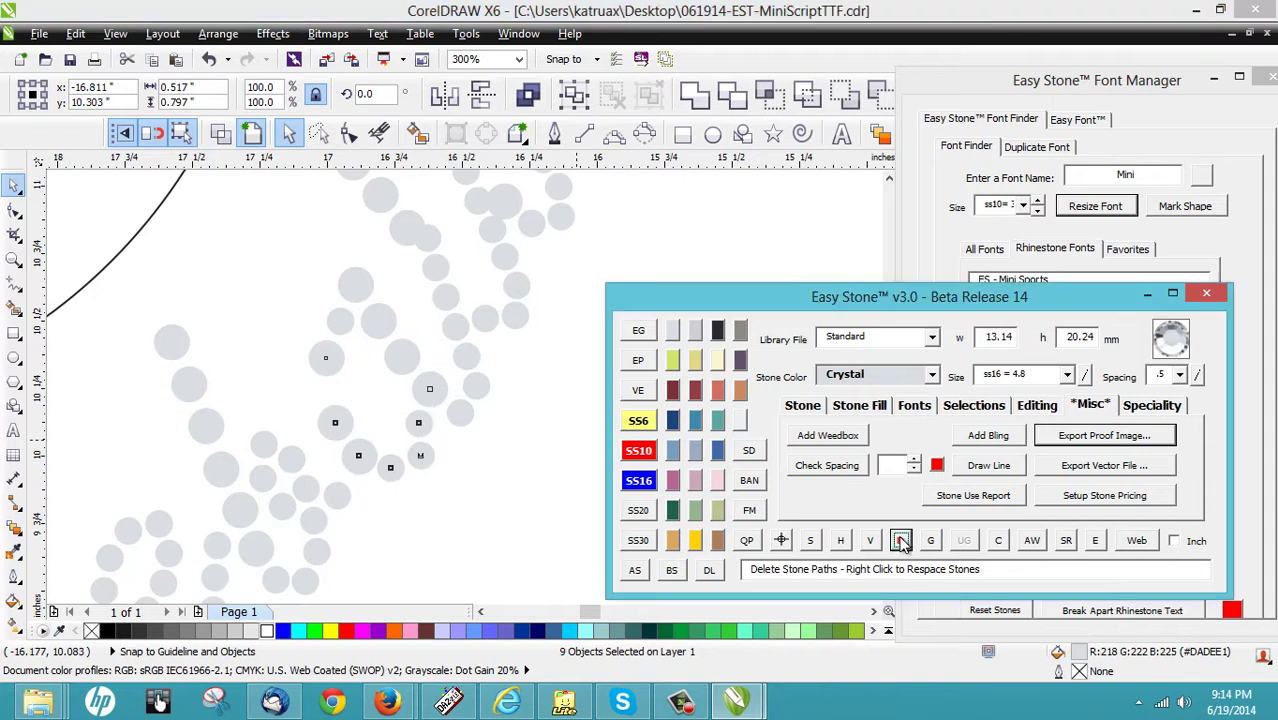
left_click(374, 531)
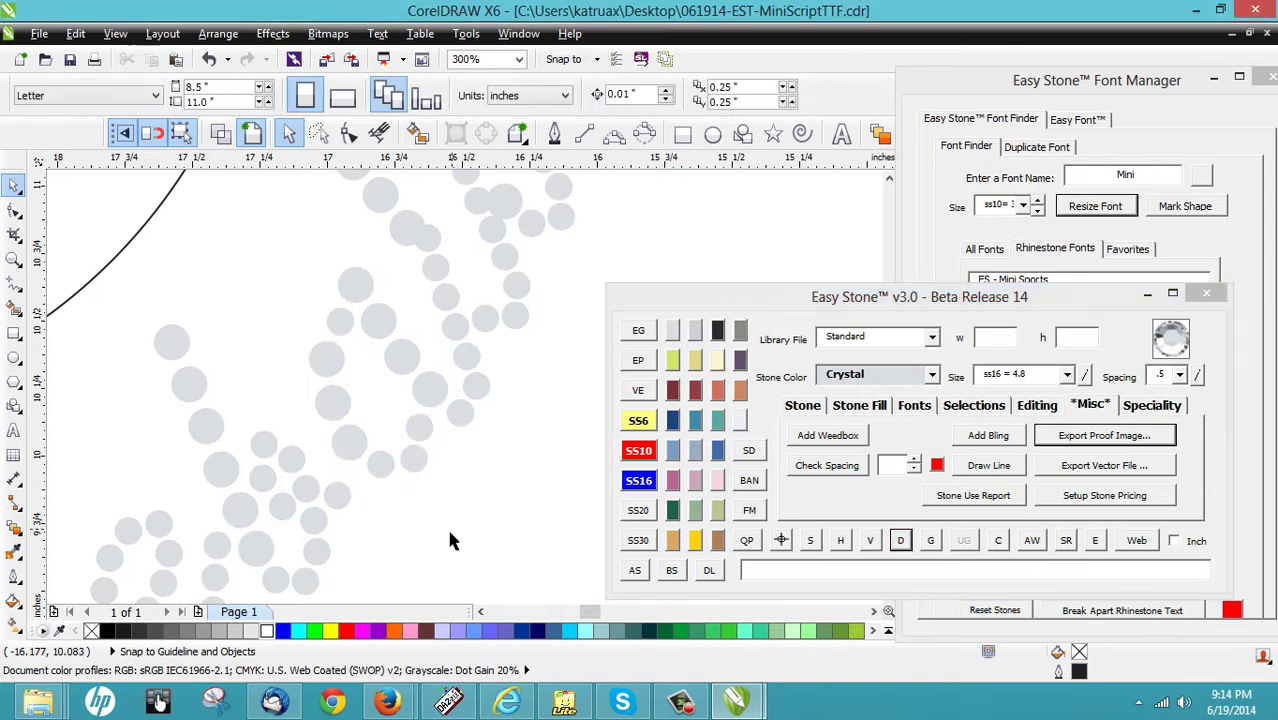
Step: Lasso the stones of Baseball's final a, l and l with the Freehand Pick tool and move them slightly toward the b
scroll(405, 373, "down", 1)
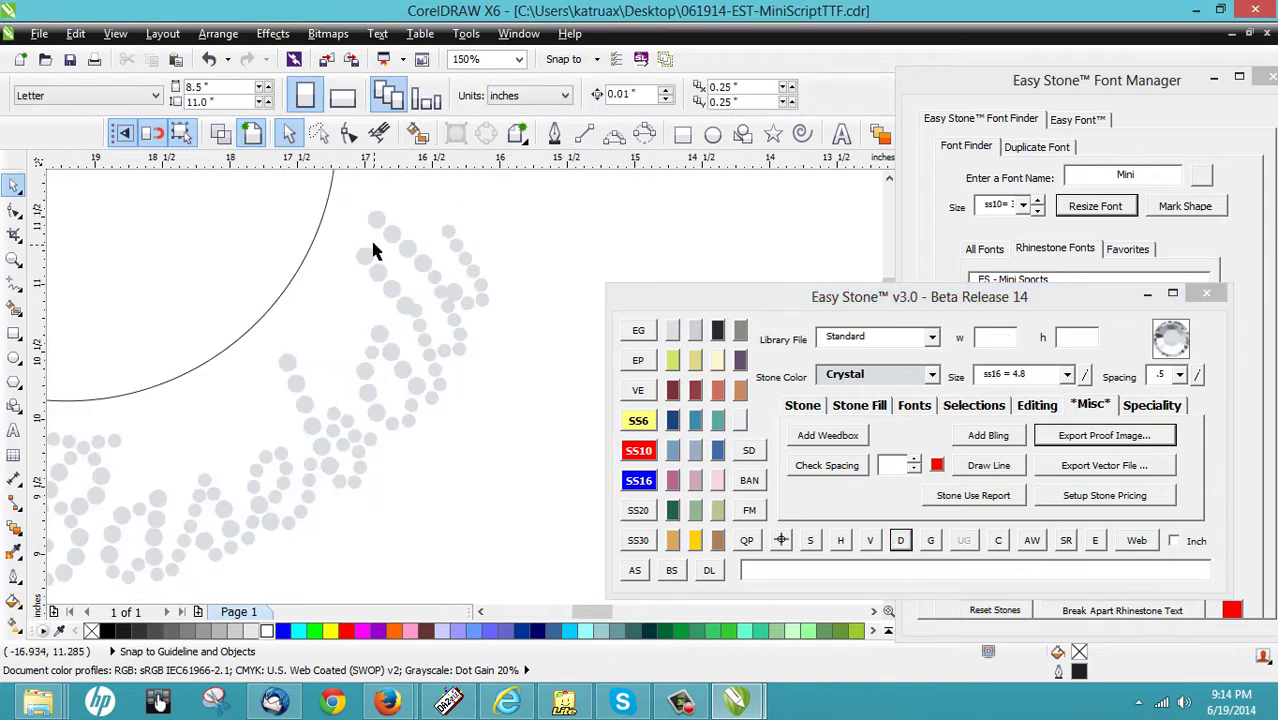
scroll(372, 456, "up", 1)
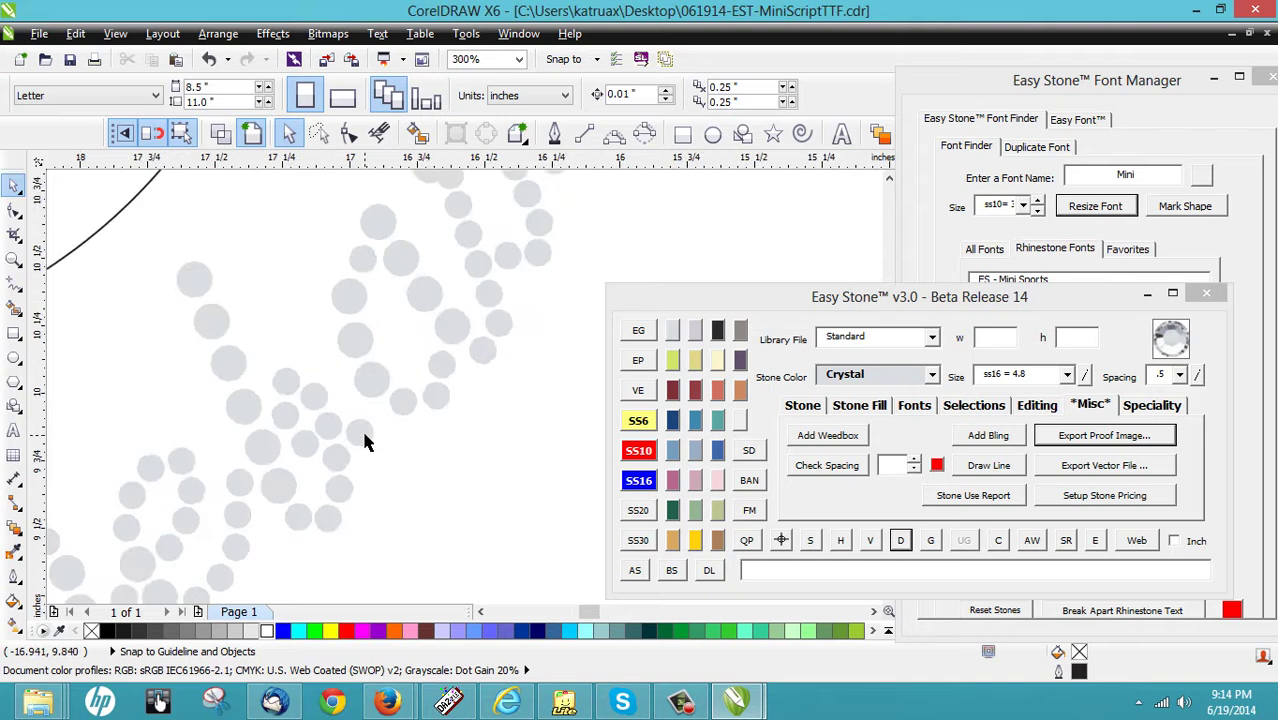
scroll(363, 438, "down", 1)
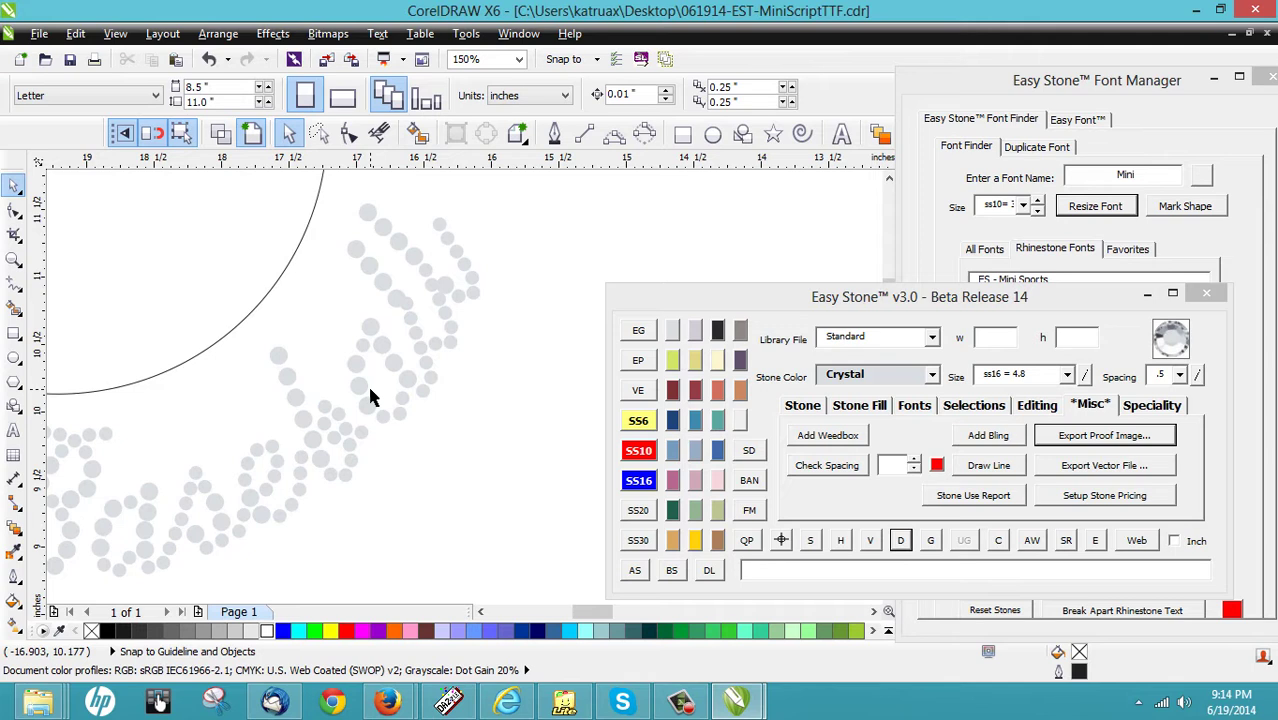
left_click(318, 133)
mouse_move(326, 212)
left_mouse_down()
mouse_move(353, 197)
mouse_move(479, 195)
mouse_move(500, 453)
mouse_move(338, 414)
left_mouse_up()
scroll(338, 400, "up", 2)
mouse_move(388, 370)
left_mouse_down()
mouse_move(376, 388)
mouse_move(382, 377)
left_mouse_up()
scroll(382, 377, "down", 5)
key("Escape")
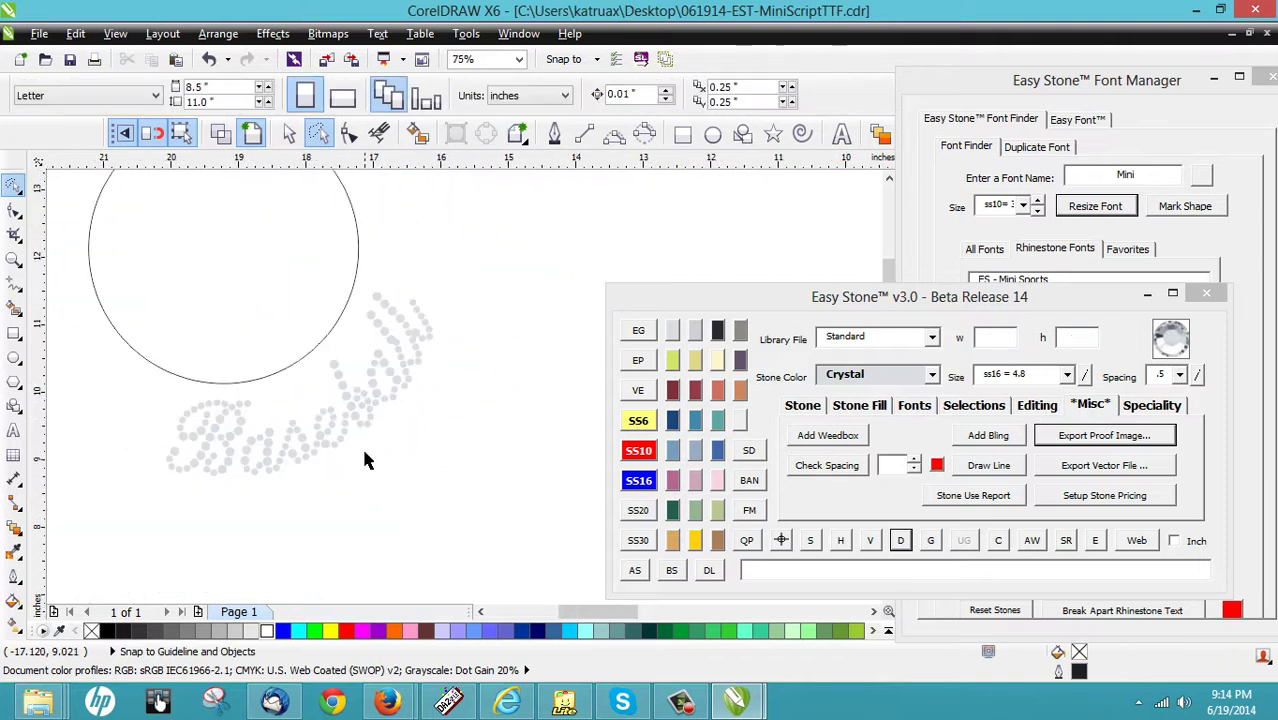
Step: Delete the first small stone of the first l's exit stroke and reposition the small stones where the stem meets the a
scroll(400, 352, "up", 2)
scroll(352, 366, "down", 1)
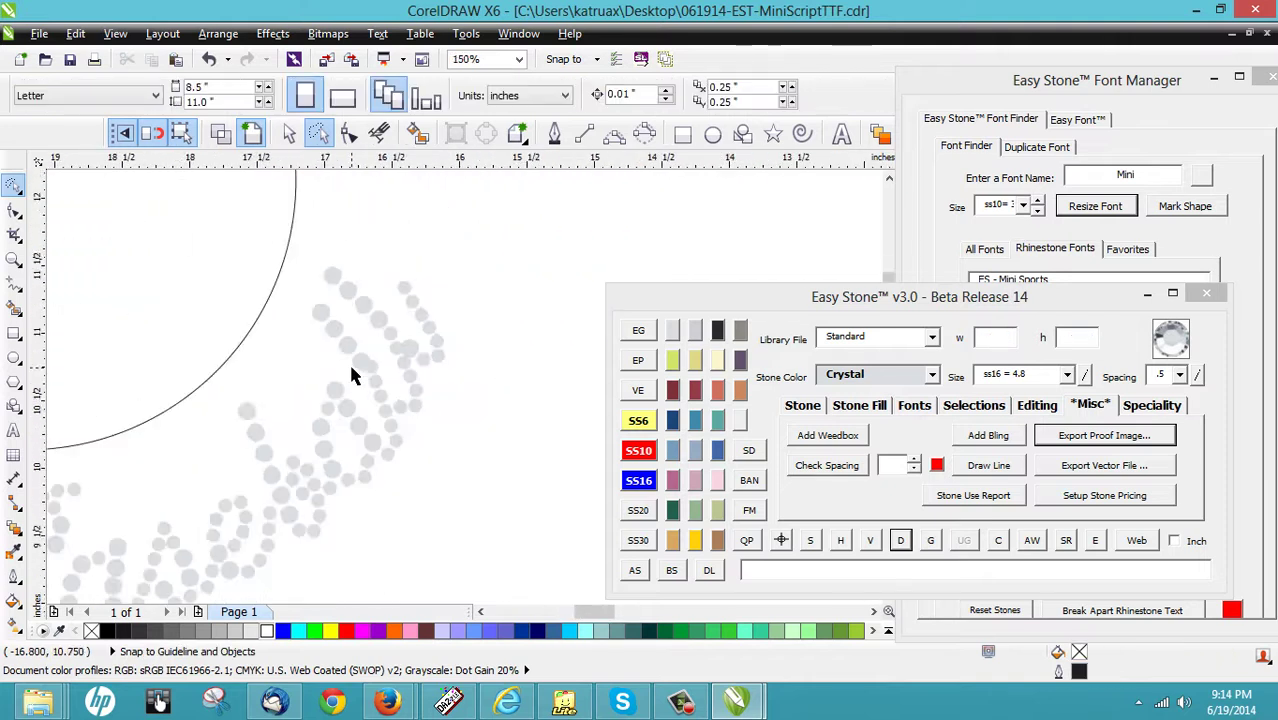
scroll(417, 436, "up", 2)
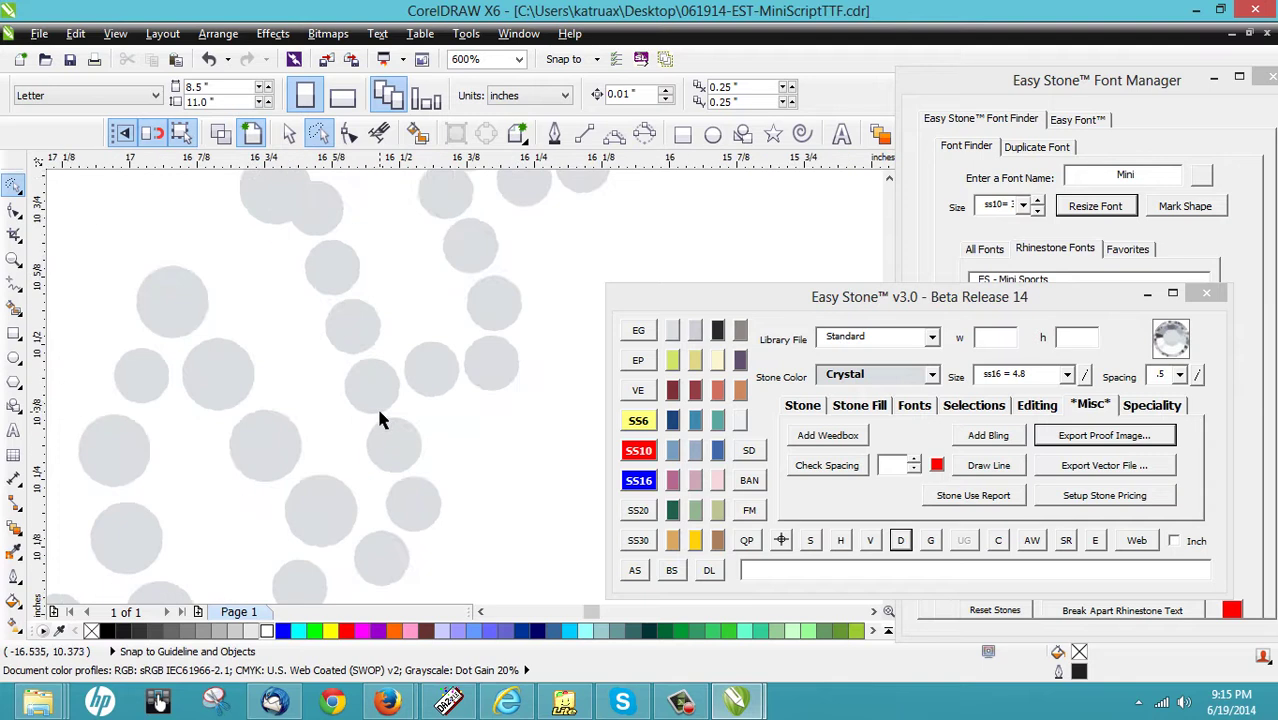
scroll(381, 427, "down", 2)
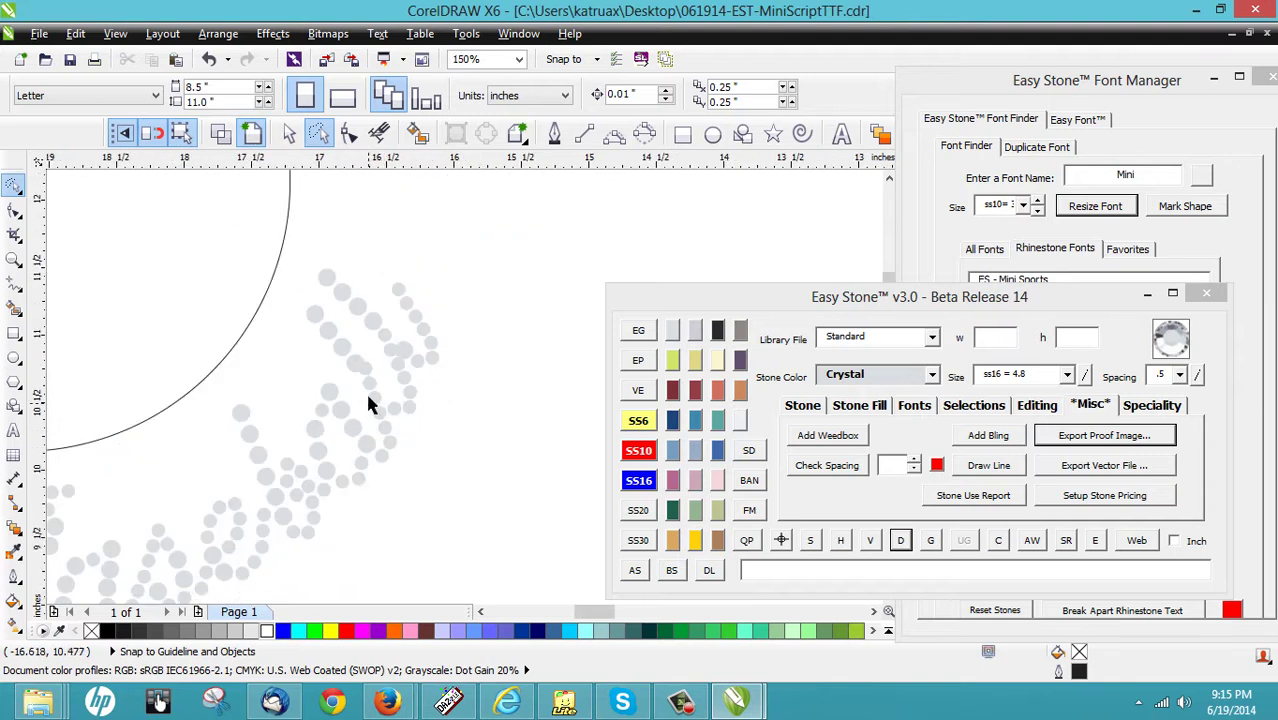
scroll(385, 422, "up", 3)
left_click(404, 432)
left_click_drag(404, 432, 404, 432)
left_click(467, 324)
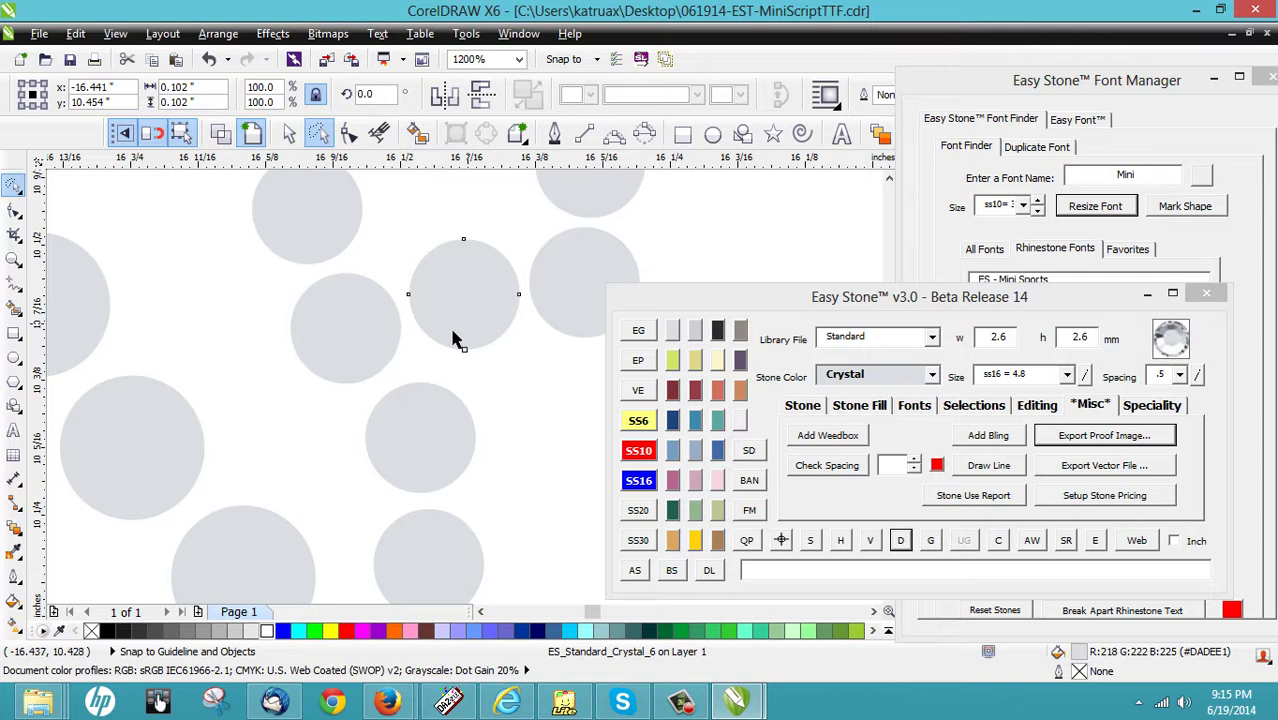
key("Delete")
left_click_drag(359, 336, 401, 327)
scroll(335, 428, "down", 2)
scroll(320, 320, "up", 2)
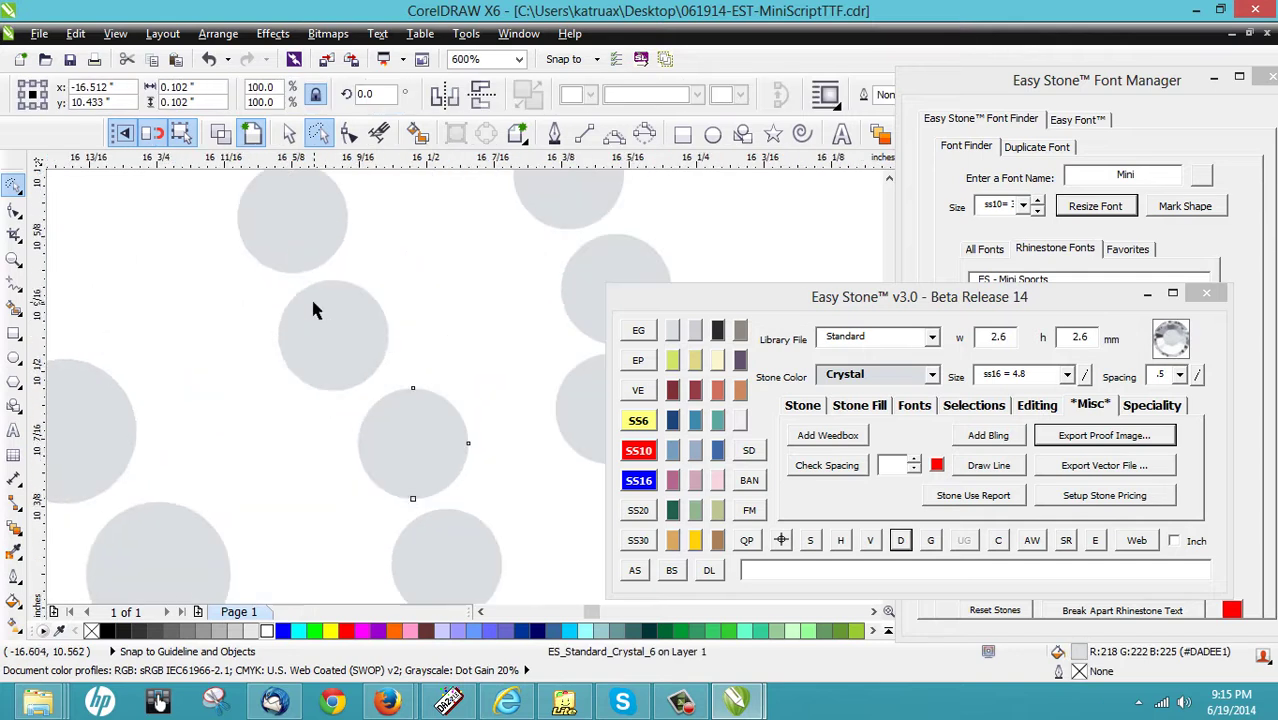
Step: Replace the overlapping small stone and the one below it in the first l's stem with a copied large stone
scroll(408, 405, "down", 4)
scroll(408, 405, "up", 1)
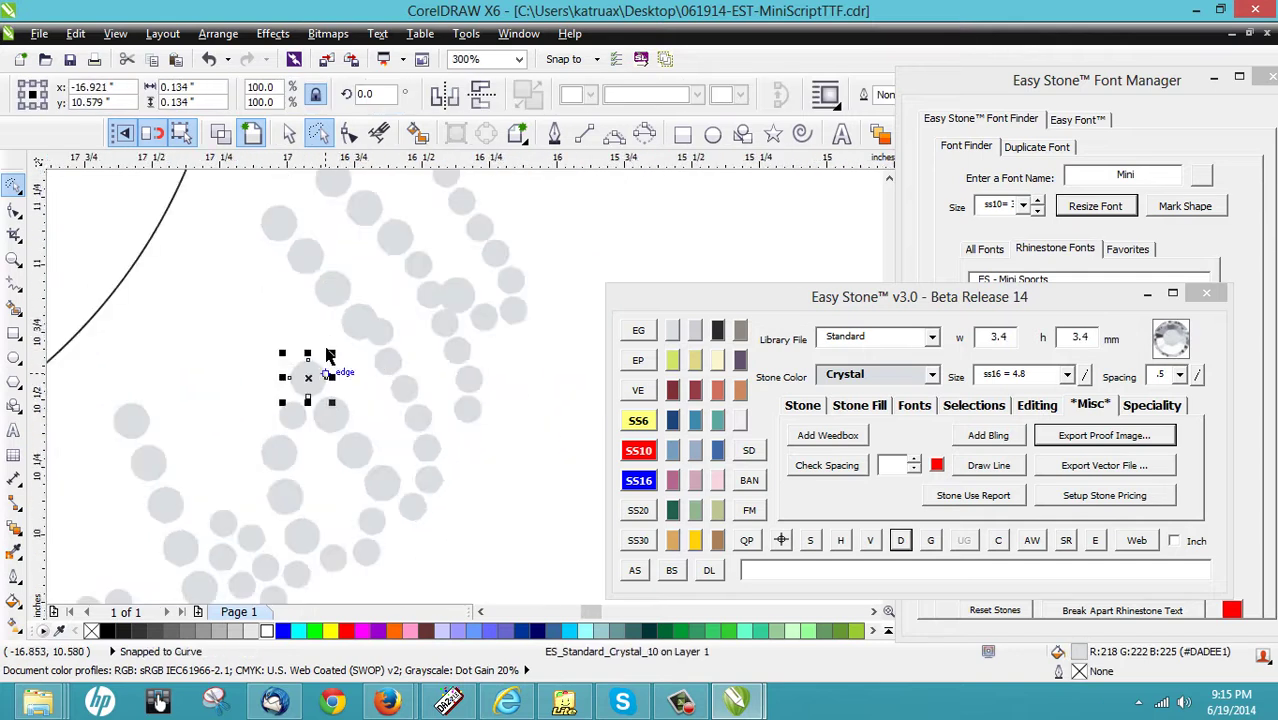
scroll(379, 347, "up", 1)
scroll(383, 333, "up", 1)
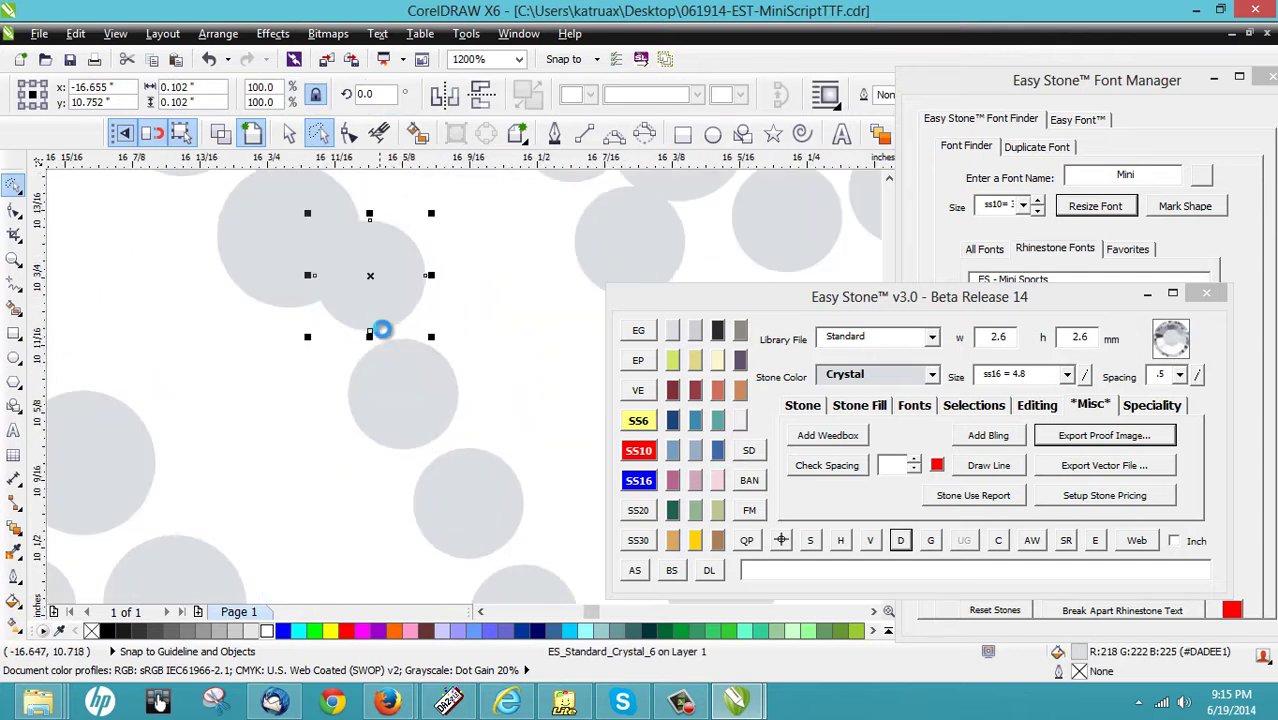
key("Delete")
left_click(406, 386)
key("Delete")
left_click_drag(308, 267, 419, 434)
scroll(374, 325, "down", 2)
left_click(357, 402)
Step: Copy a small stone of the first l's exit stroke toward its stem to bridge the gap between them
scroll(433, 449, "down", 2)
scroll(420, 500, "up", 4)
left_click(508, 305)
left_click_drag(505, 392, 420, 472)
scroll(487, 420, "down", 3)
left_click(333, 438)
scroll(324, 457, "down", 4)
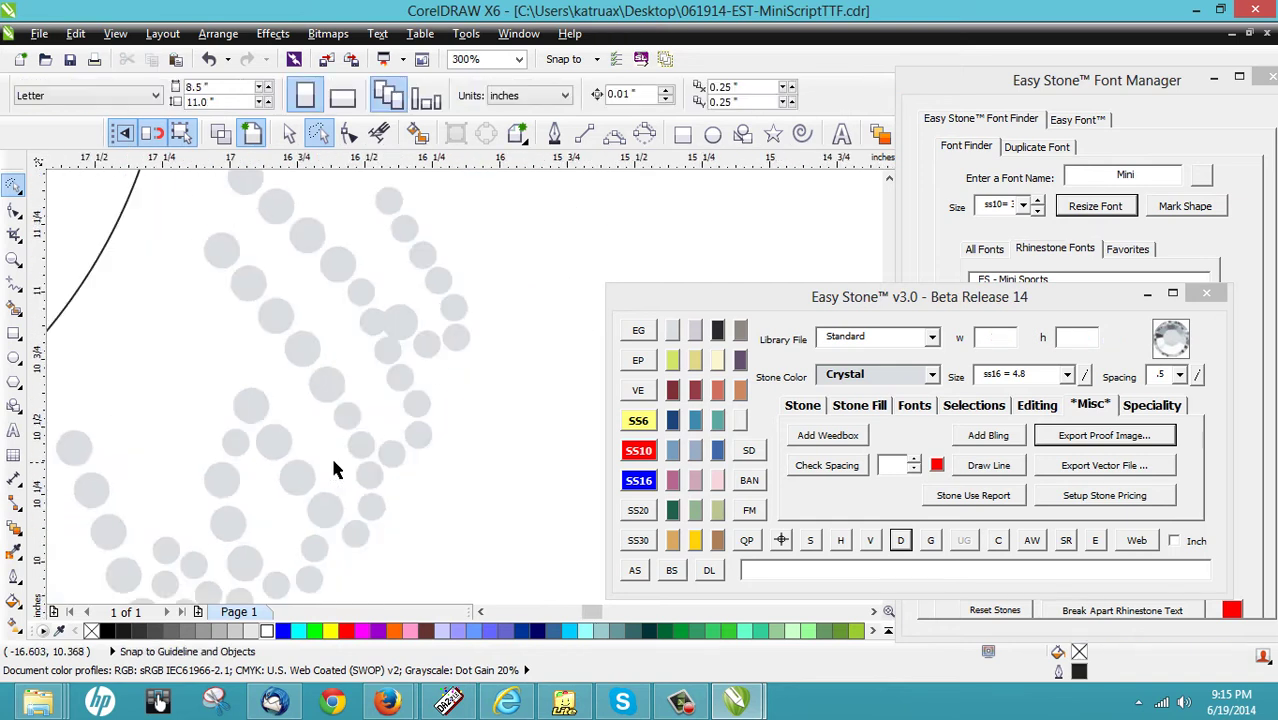
Step: Delete the large stone overlapping the second l's lower stem and the two small stones below the stem's last large stone
scroll(329, 432, "up", 2)
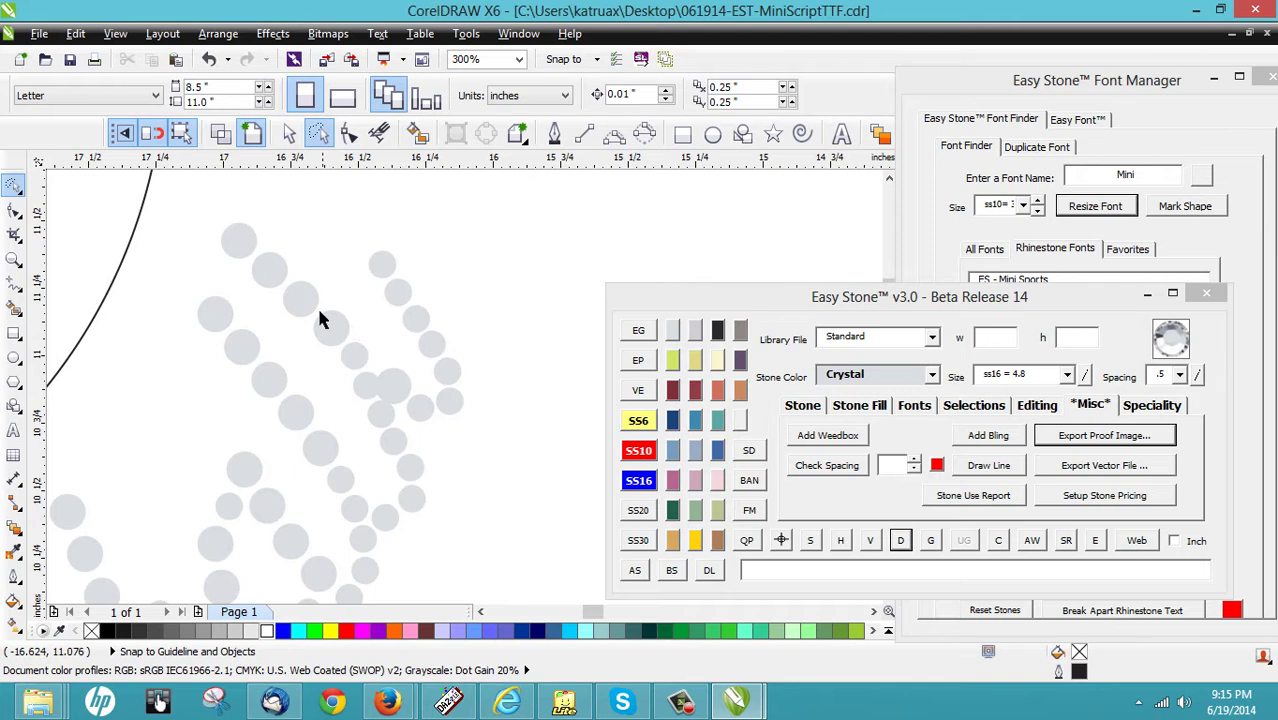
scroll(371, 375, "up", 2)
left_click(415, 400)
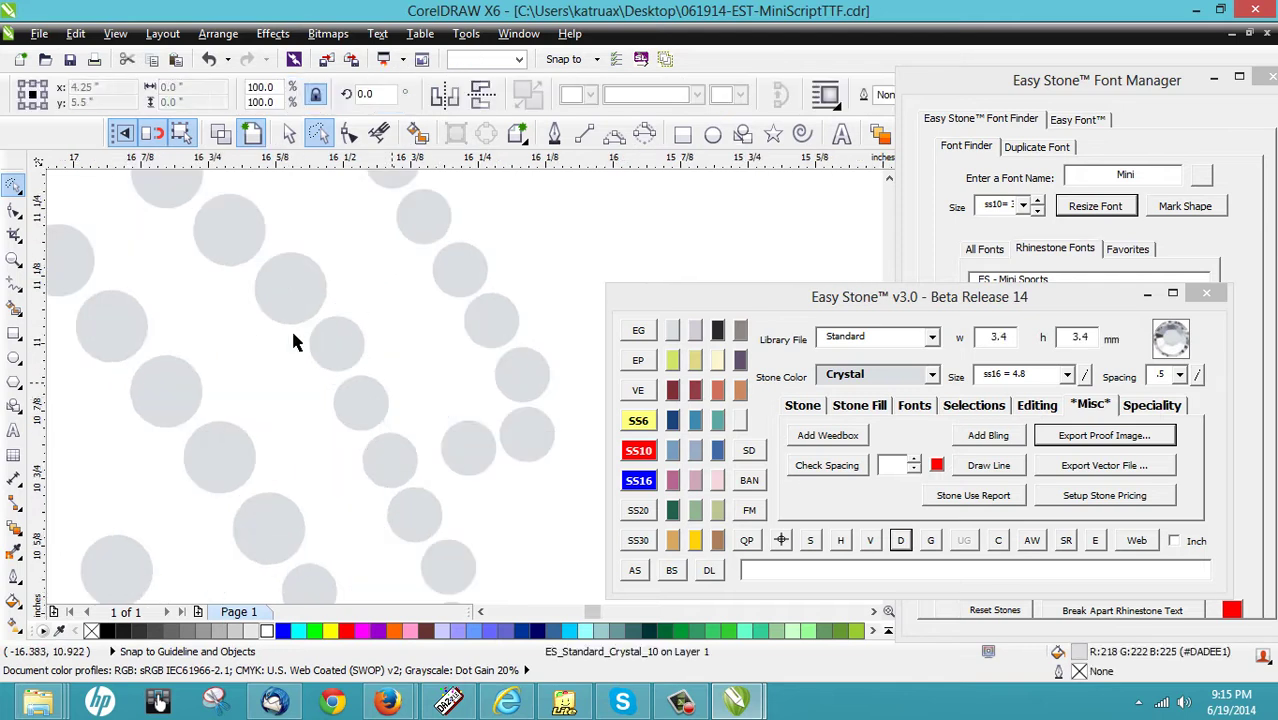
left_click(419, 347)
scroll(352, 477, "down", 2)
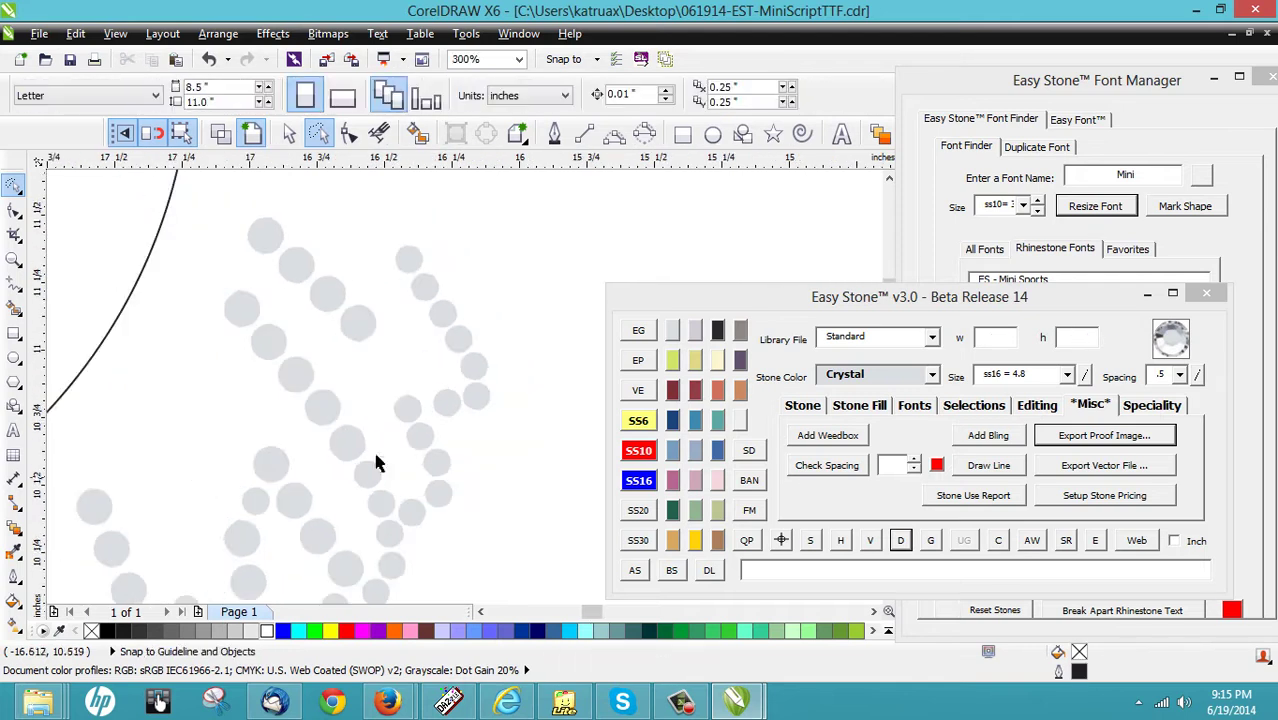
scroll(426, 390, "up", 2)
scroll(417, 395, "down", 2)
scroll(317, 235, "up", 2)
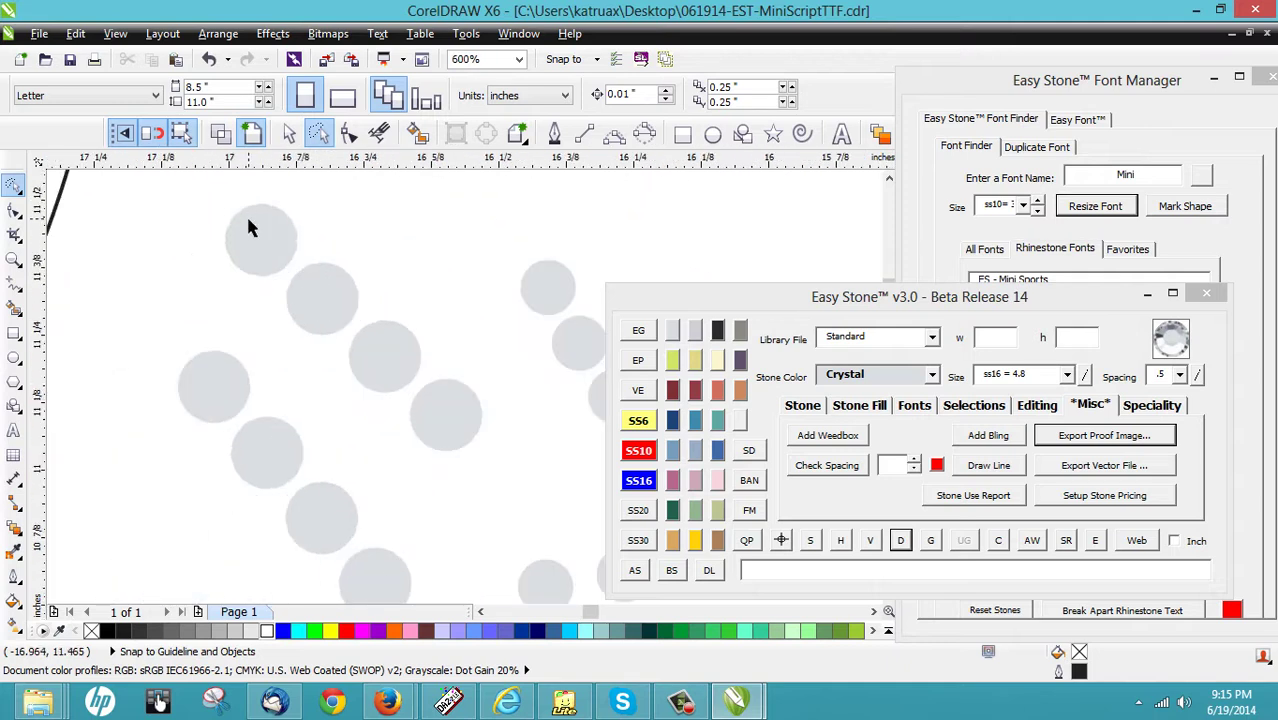
Step: Rotate the second l's four large stem stones to 348.9 degrees so they follow the slope of the first l's stem
left_click(272, 248)
left_click(333, 313, "shift")
left_click(365, 348, "shift")
left_click(428, 397, "shift")
left_click(308, 285)
left_click_drag(489, 198, 504, 227)
left_click(342, 302)
left_click_drag(382, 371, 402, 360)
Step: Copy a large stone to the lower end of the second l's stem as its fifth large stone
left_click(333, 408)
scroll(350, 353, "down", 1)
scroll(415, 415, "up", 2)
left_click(457, 458)
scroll(330, 405, "down", 1)
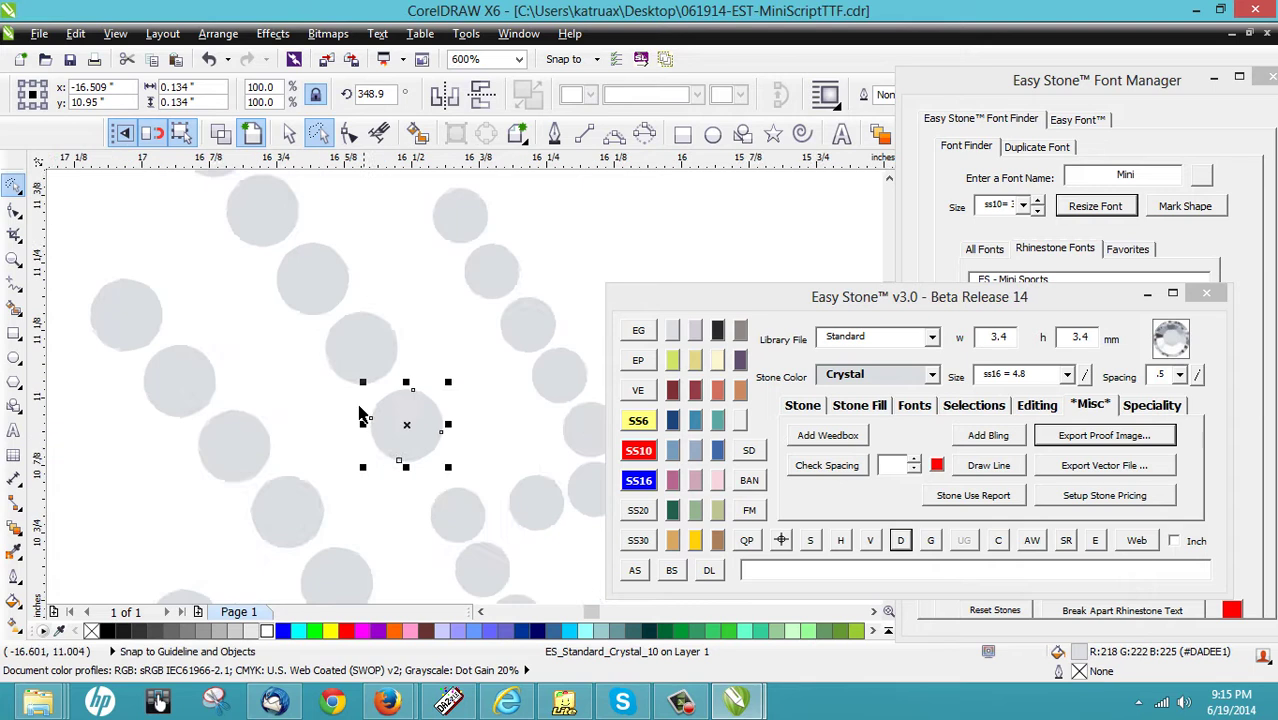
left_click(357, 374)
scroll(290, 320, "down", 1)
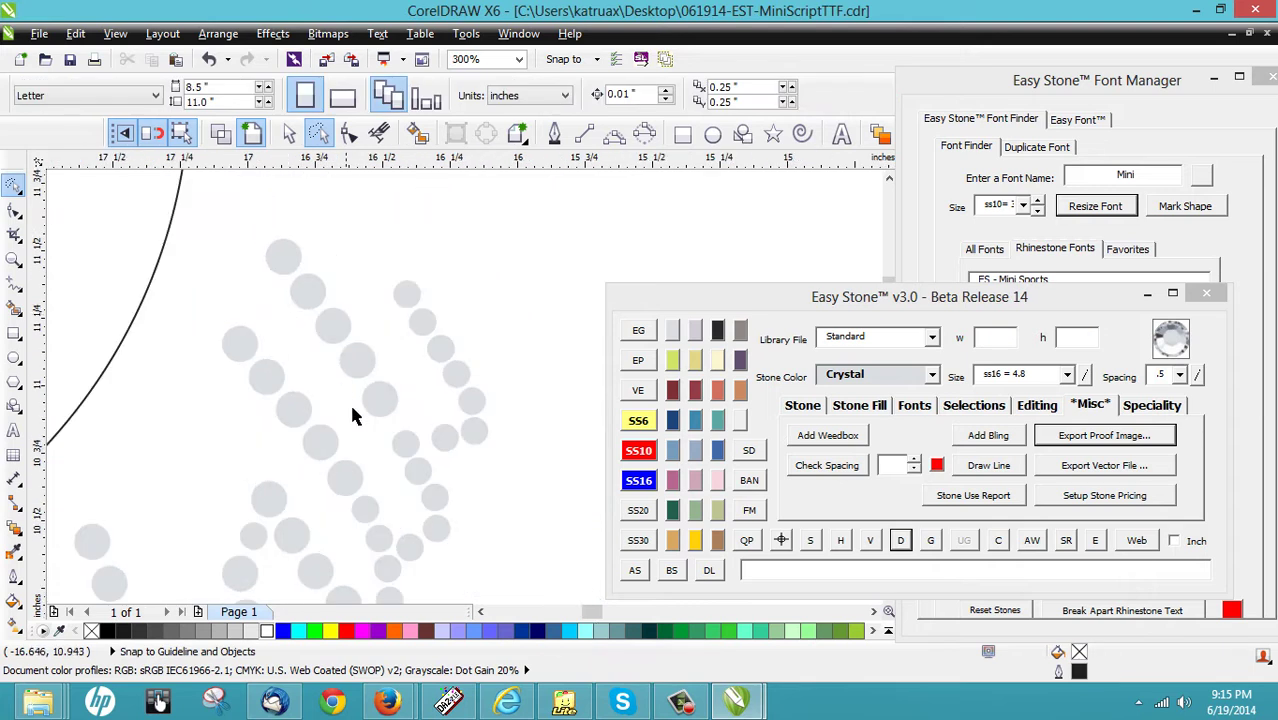
Step: Adjust the two small stones directly below the second l's large stem stones to follow the curve of the stroke
scroll(389, 435, "up", 2)
left_click(420, 445)
left_click(462, 512)
scroll(370, 334, "down", 2)
left_click(372, 334)
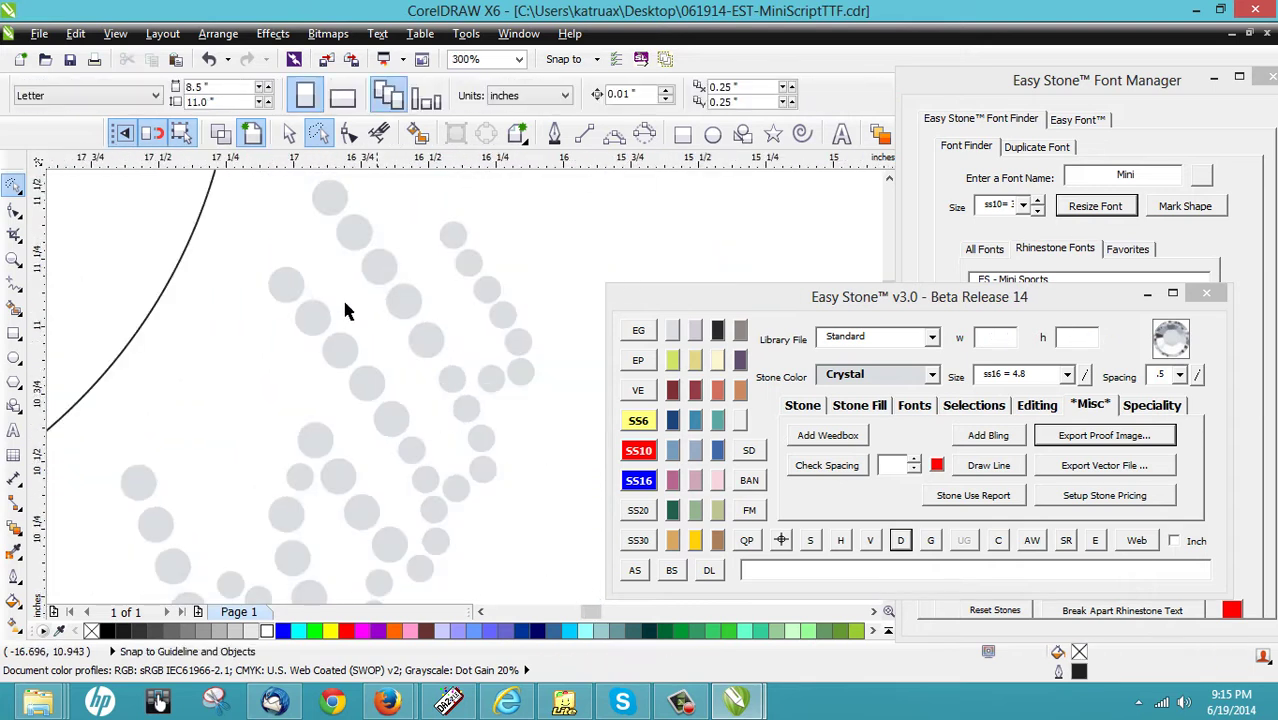
Step: Replace the small stone directly below the second l's large stem stones with another small stone in the same gap
left_click(332, 198)
left_click(354, 232, "shift")
left_click(379, 262, "shift")
left_click(404, 300, "shift")
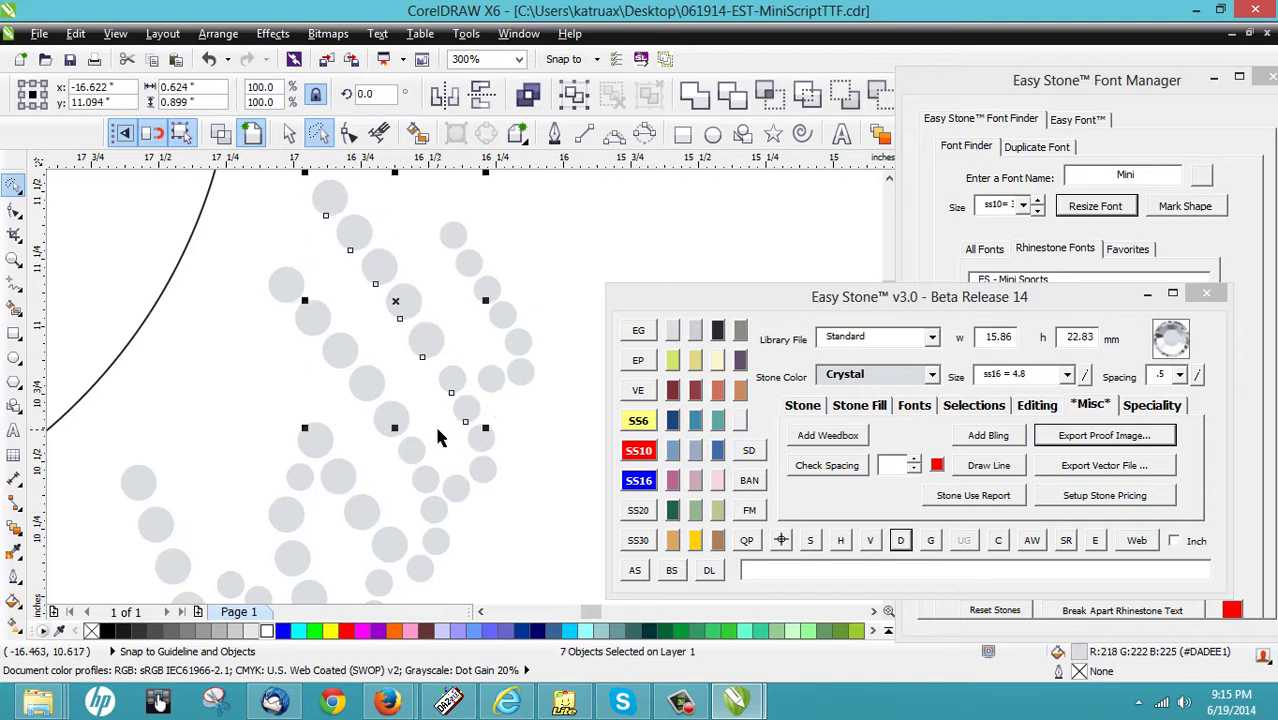
left_click(449, 393)
left_click(450, 386)
key("Delete")
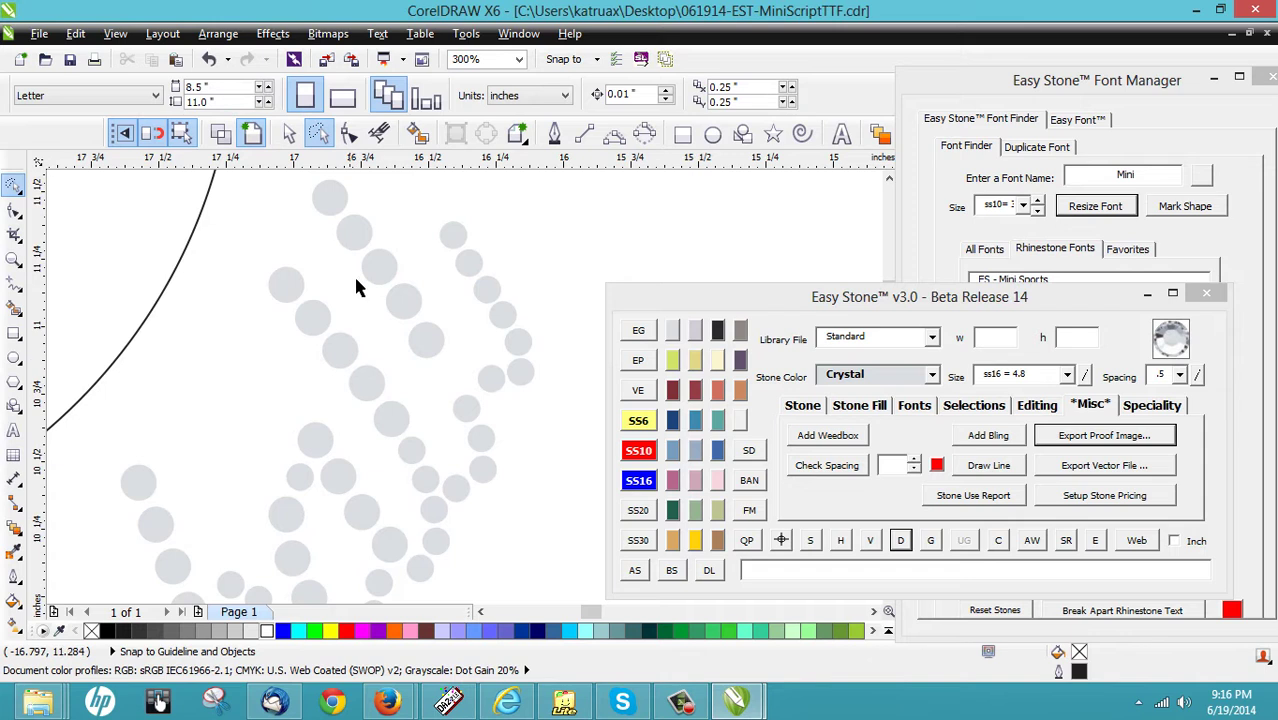
scroll(459, 390, "up", 2)
left_click(463, 412)
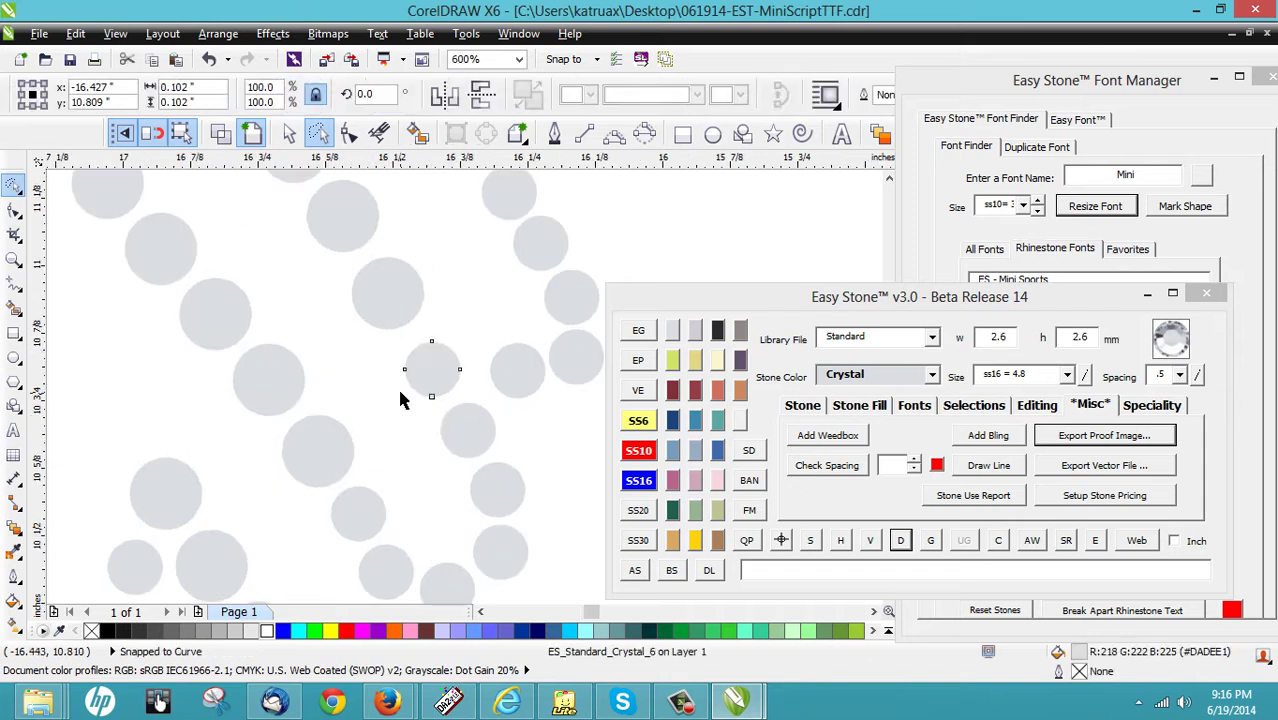
scroll(386, 386, "down", 2)
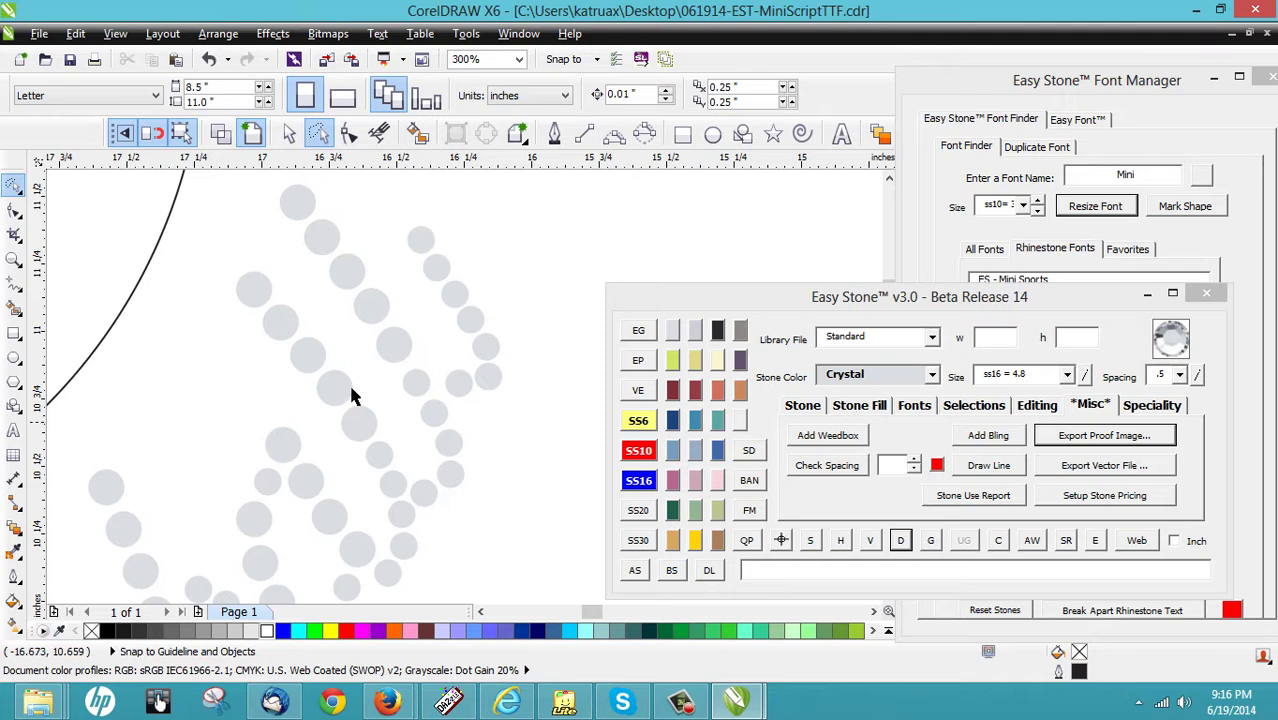
Step: Draw a path through the centers of eleven stones from the second l's stem top into its lower curve and respace them along it
left_click(316, 228)
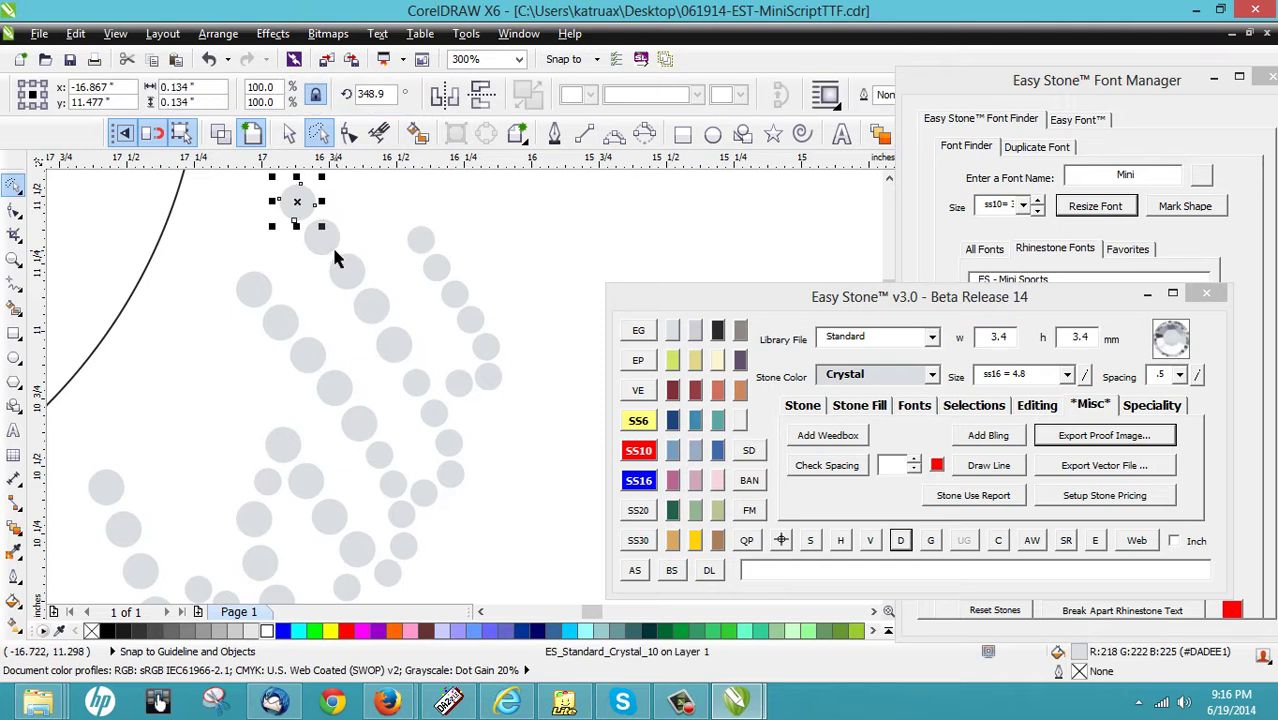
left_click(323, 239, "shift")
left_click(346, 272, "shift")
left_click(372, 306, "shift")
left_click(393, 346, "shift")
left_click(420, 390, "shift")
left_click(434, 410, "shift")
left_click(448, 440, "shift")
left_click(456, 468, "shift")
left_click(424, 494, "shift")
left_click(403, 515, "shift")
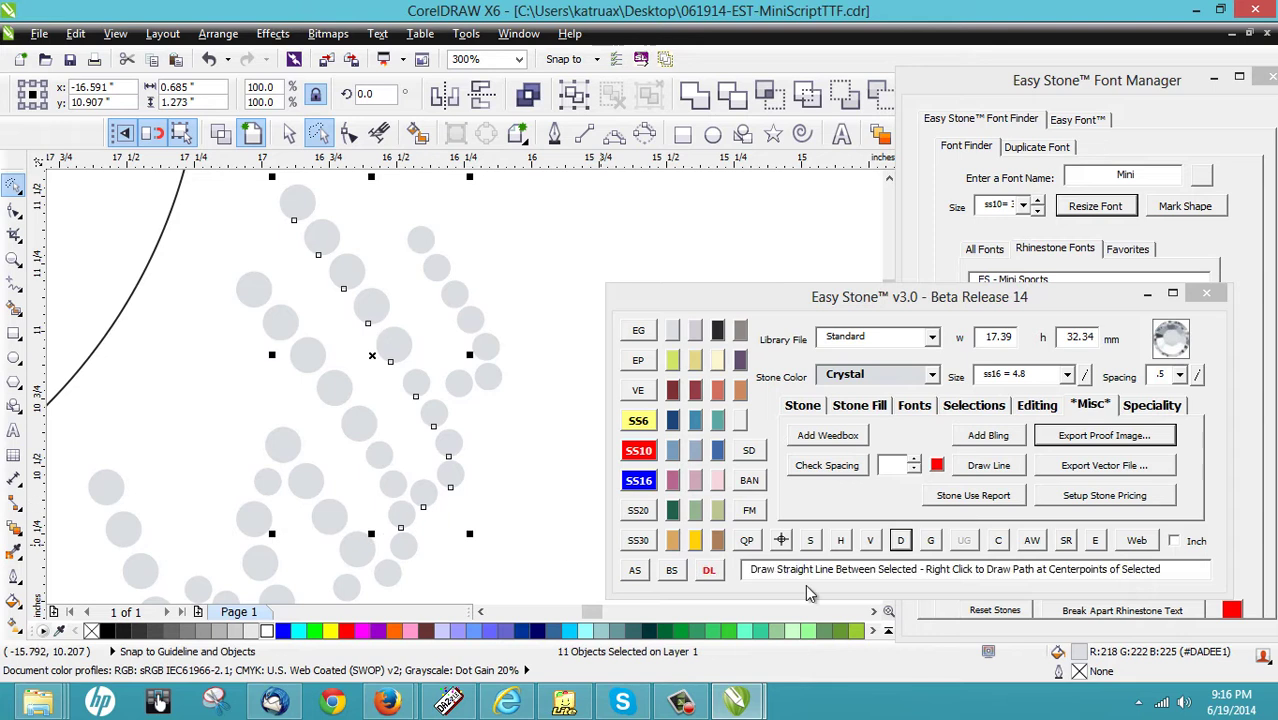
left_click(900, 544)
left_click(900, 543)
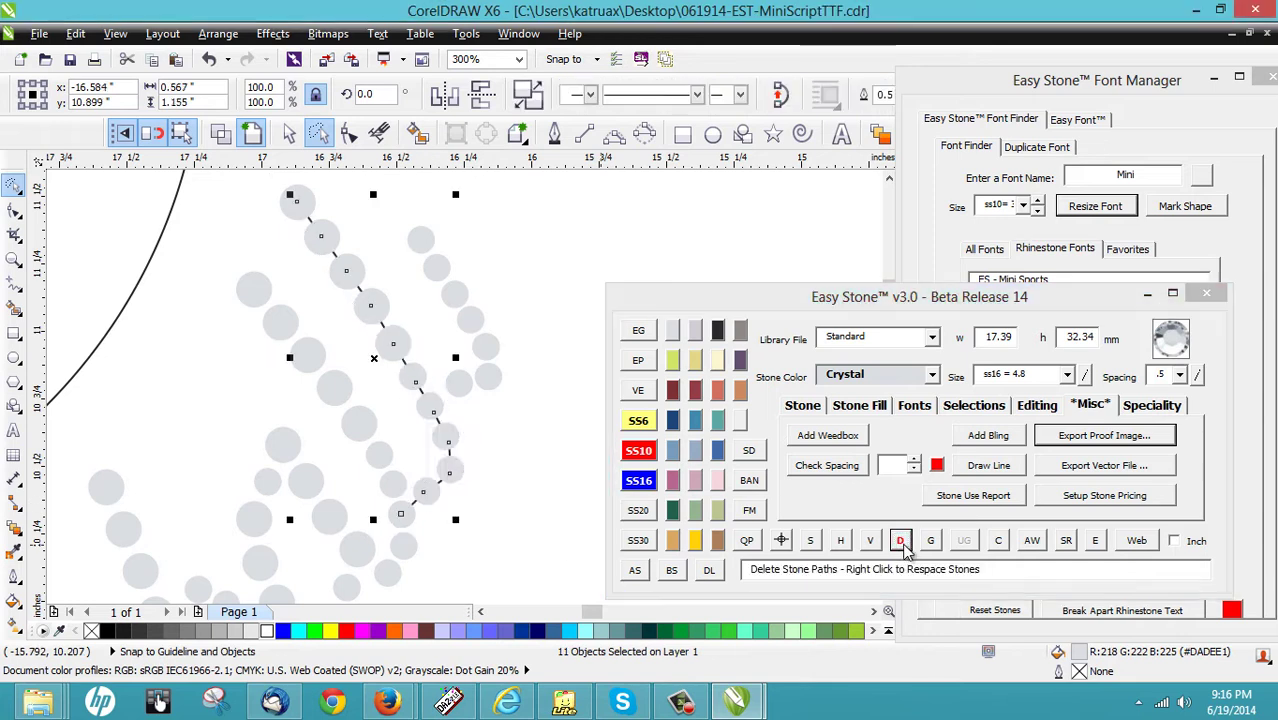
left_click(545, 467)
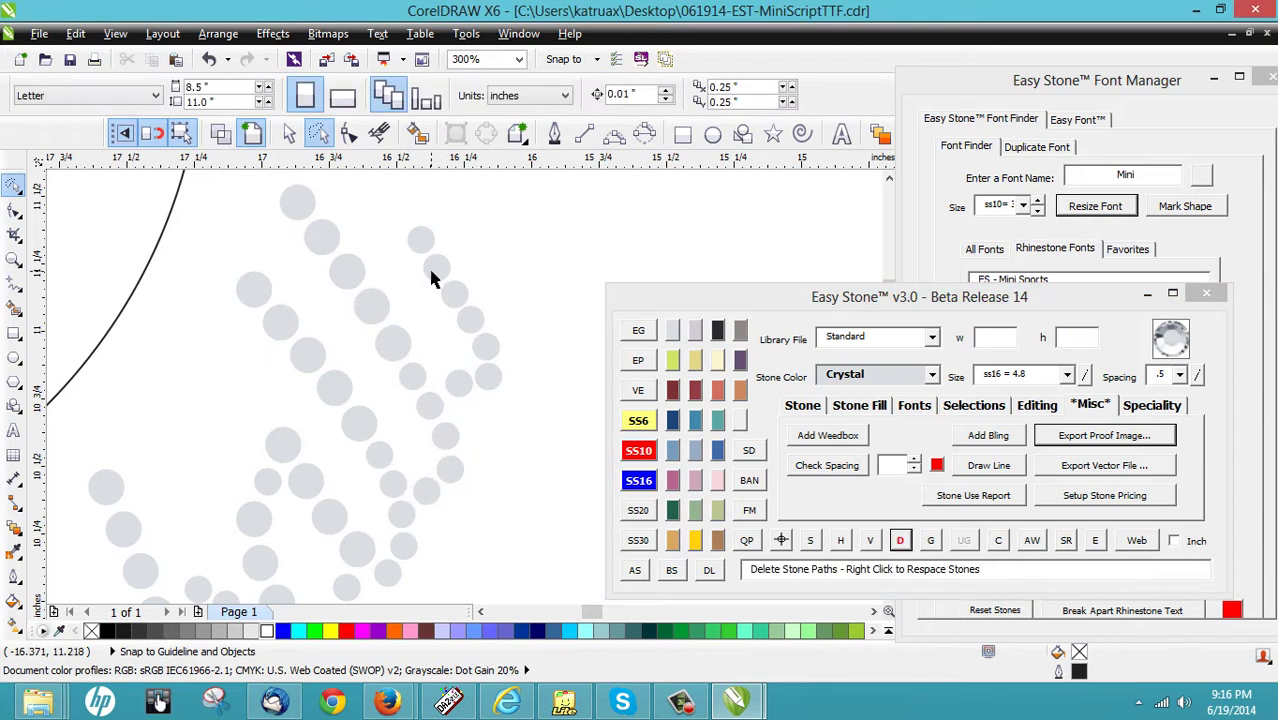
Step: Move the second l's small exit-stroke stones down together so they meet the lower curve of the stem
mouse_move(392, 227)
left_mouse_down()
mouse_move(571, 374)
mouse_move(457, 408)
mouse_move(457, 386)
mouse_move(464, 435)
left_mouse_up()
scroll(457, 386, "up", 2)
left_click(410, 323)
scroll(451, 286, "down", 4)
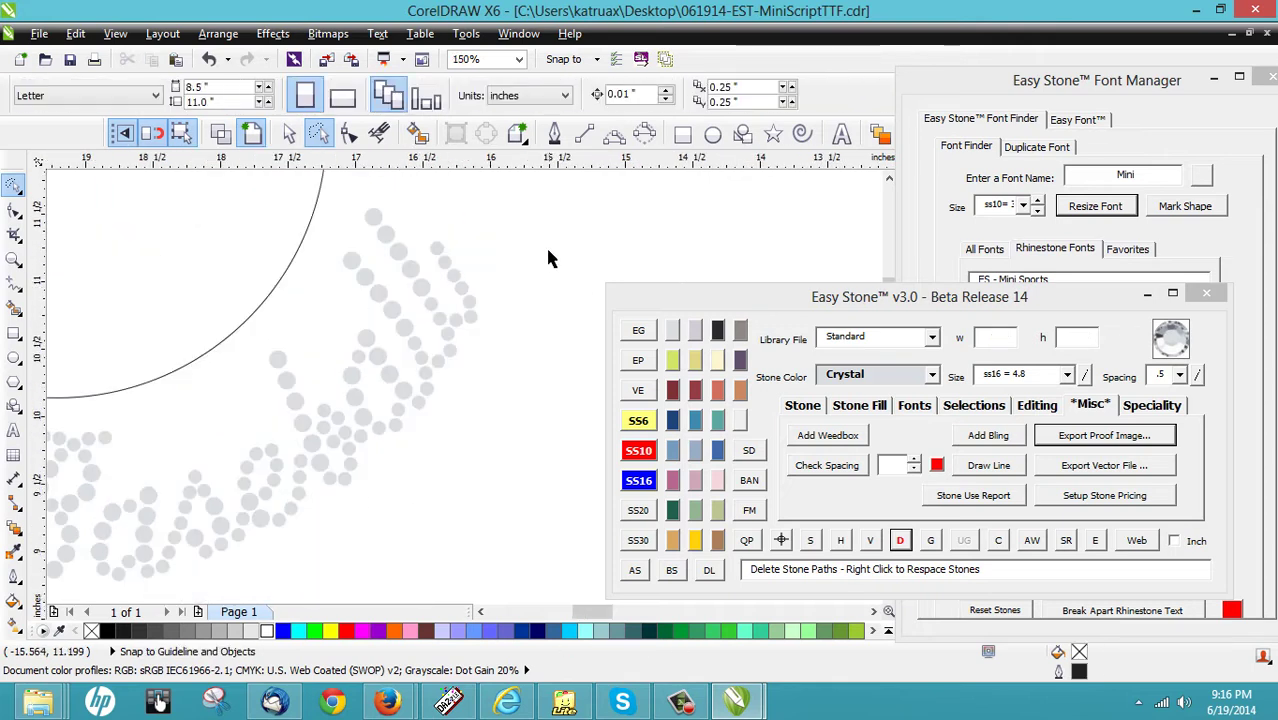
Step: Select Eagles, Baseball and the circle together and add a weedbox around the whole design
scroll(482, 390, "down", 4)
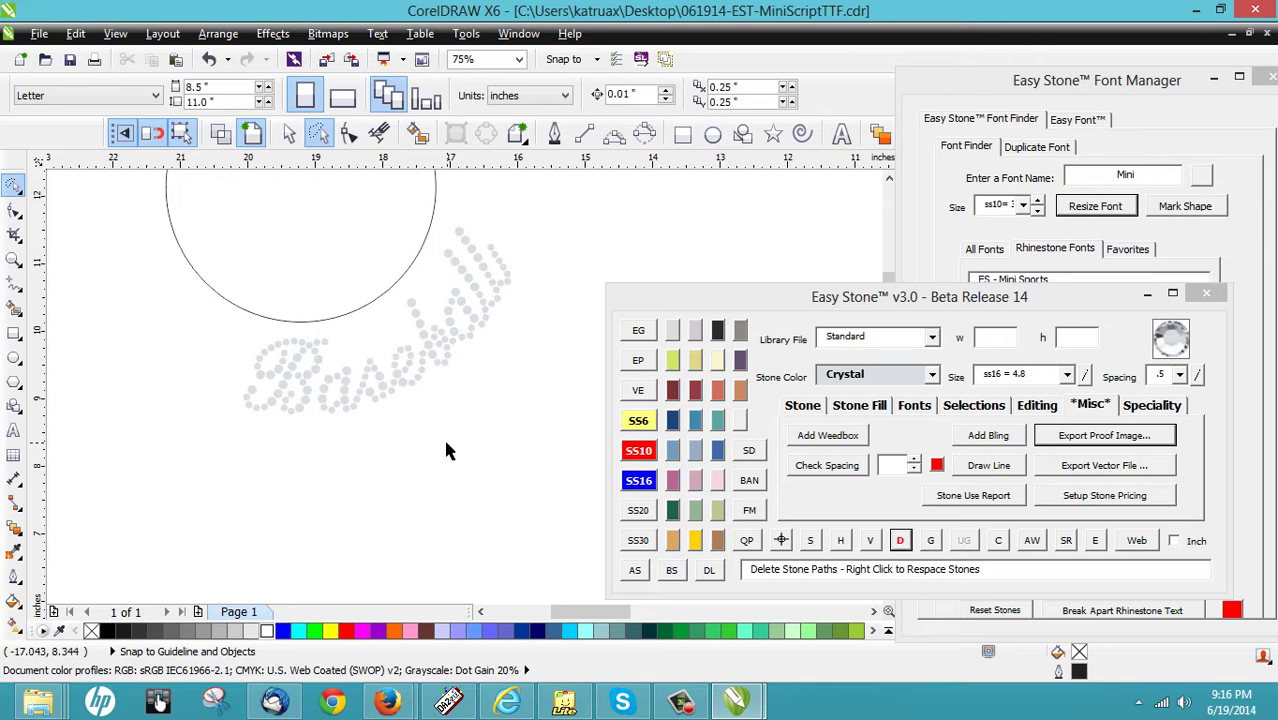
scroll(423, 294, "up", 2)
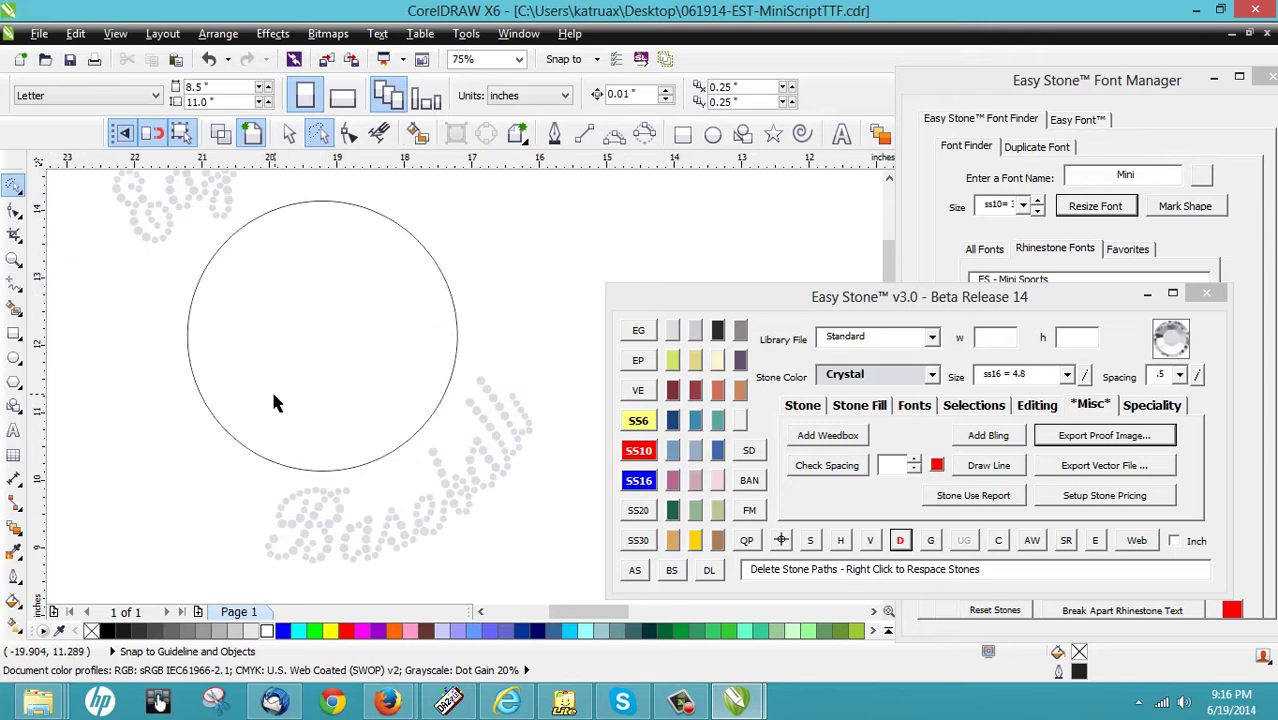
left_click(234, 320)
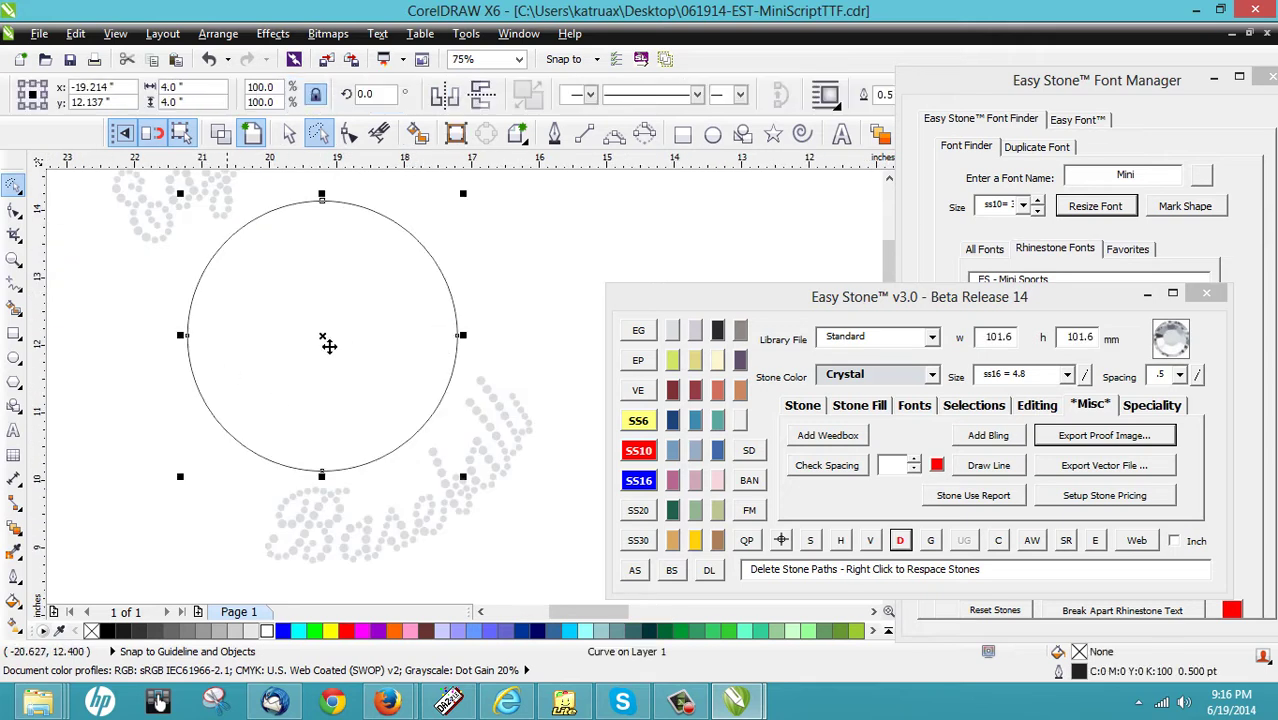
scroll(420, 364, "down", 2)
left_click(231, 202)
left_click_drag(231, 202, 505, 460)
left_click(288, 133)
mouse_move(234, 203)
left_mouse_down()
mouse_move(510, 487)
mouse_move(575, 528)
left_mouse_up()
left_click(1032, 540)
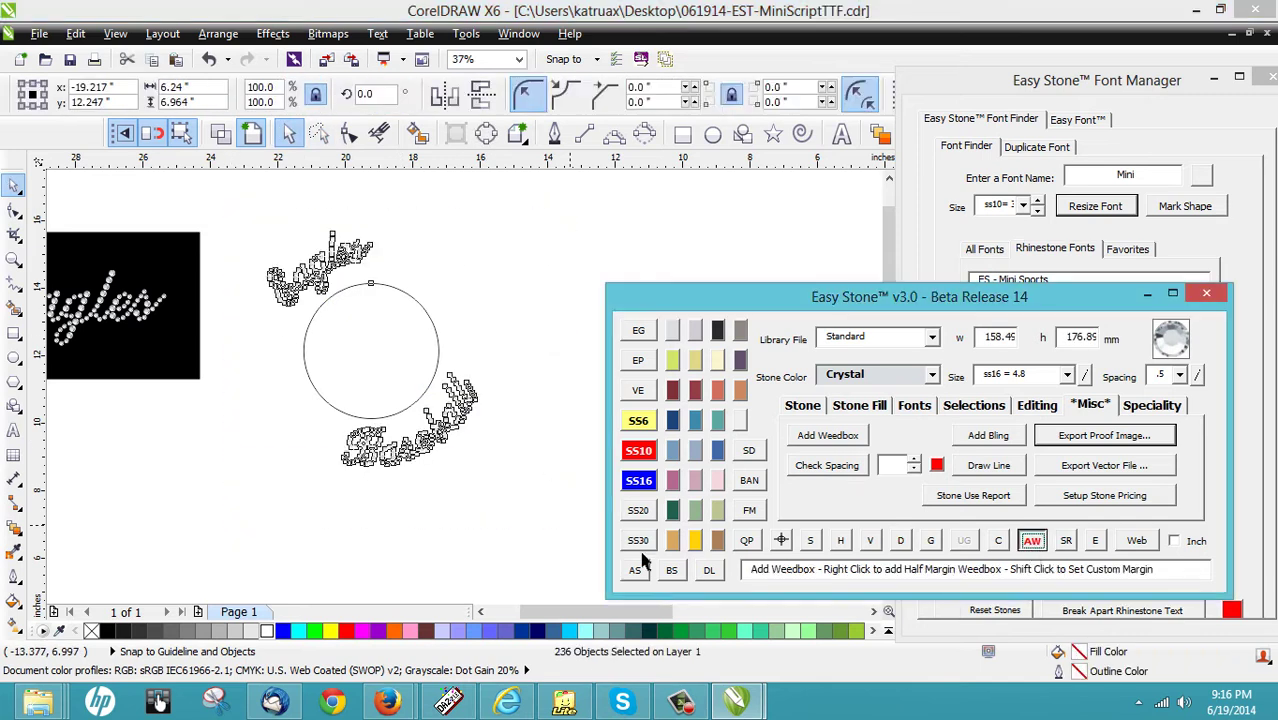
left_click(422, 559)
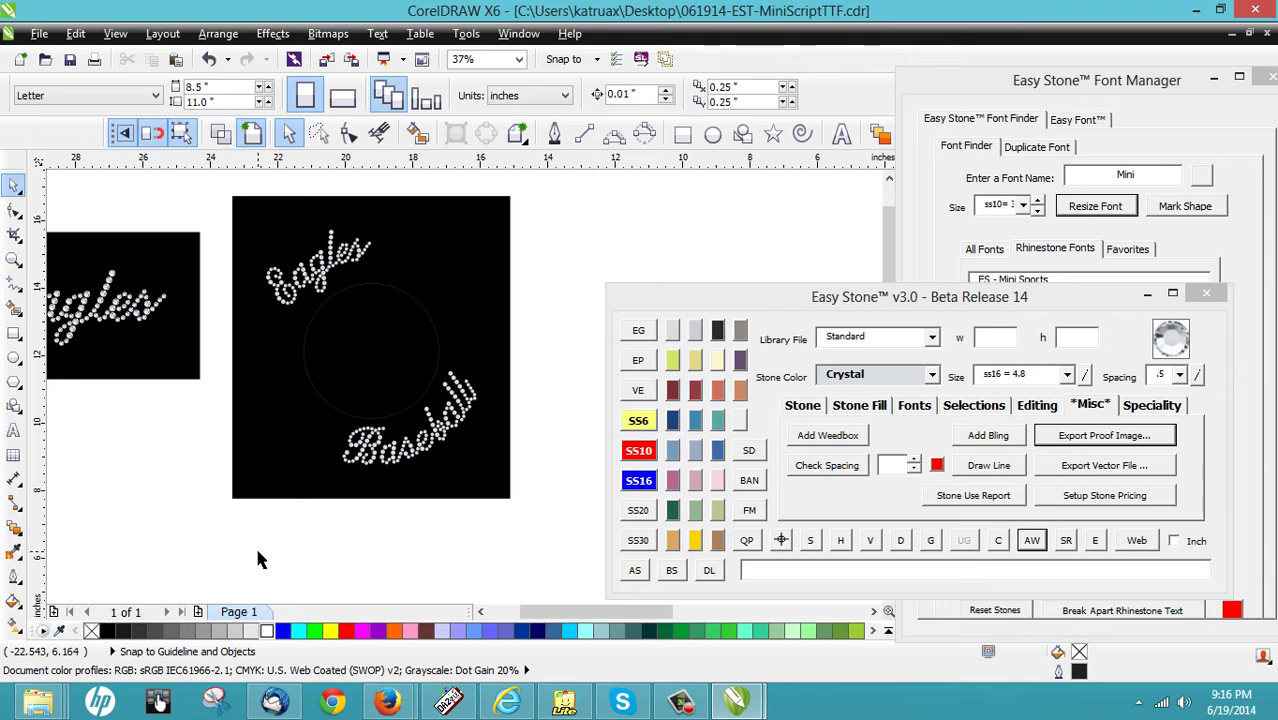
scroll(372, 450, "up", 1)
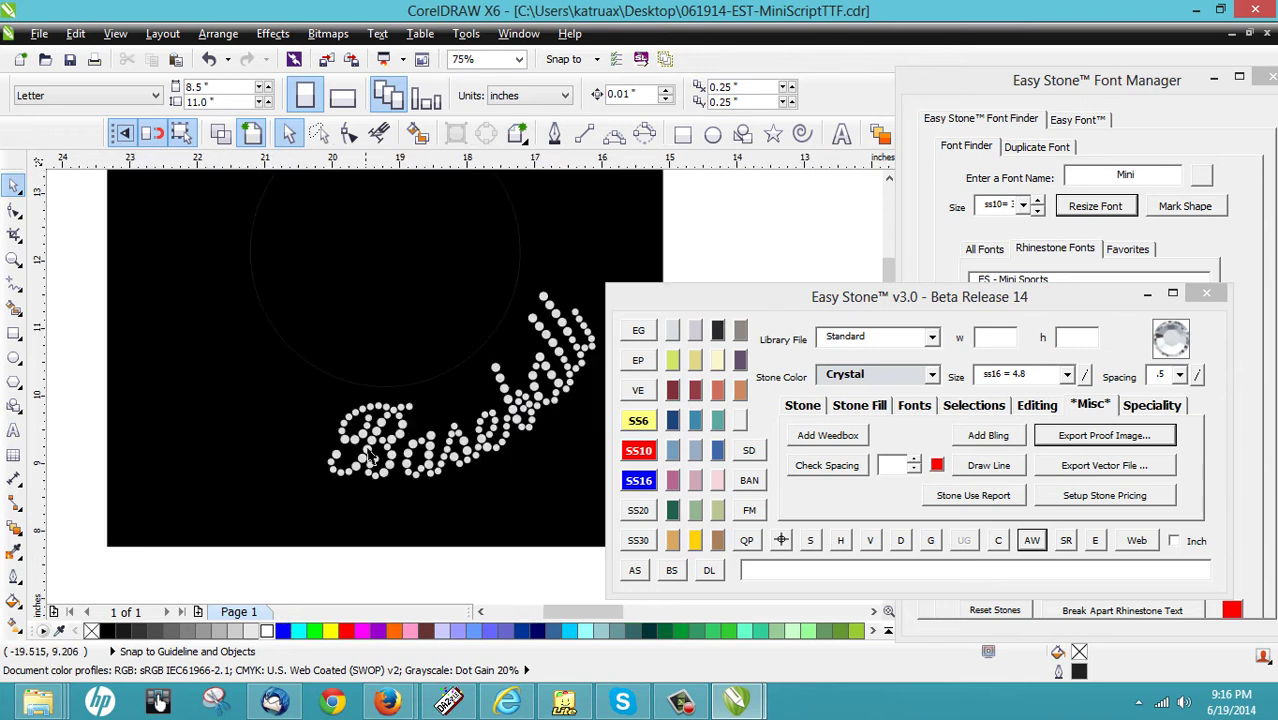
scroll(400, 446, "down", 1)
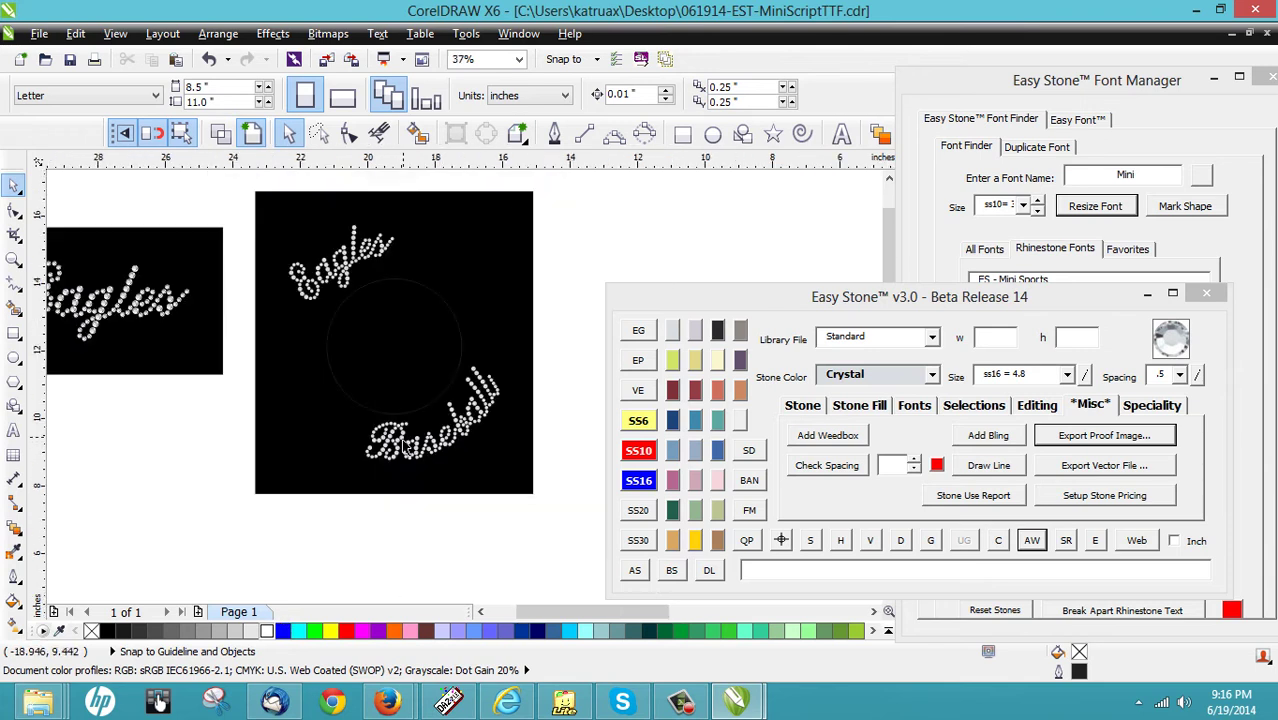